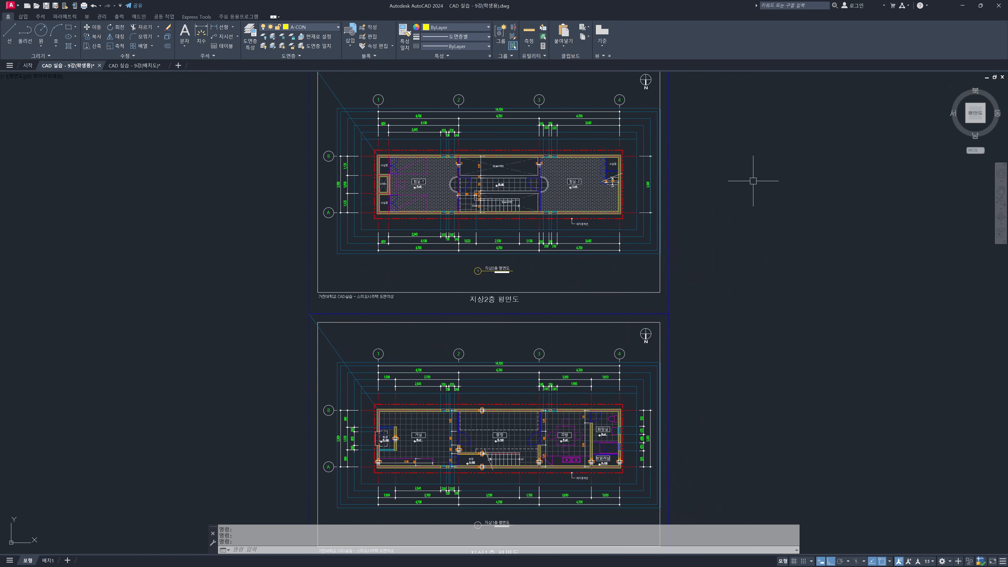
# Step: Examine the first-floor plan, the second-floor plan and the empty site plan (배치도) sheet
pyautogui.moveTo(480, 345); pyautogui.dragTo(482, 272, button='middle')
pyautogui.scroll(2, 466, 405)
pyautogui.scroll(2, 194, 293)
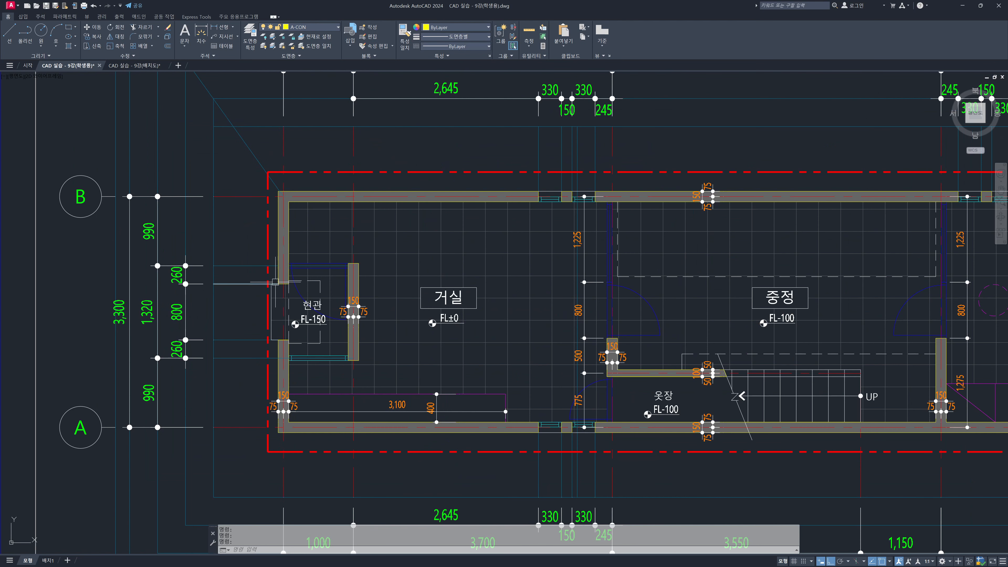
pyautogui.moveTo(561, 192); pyautogui.dragTo(516, 270, button='middle')
pyautogui.scroll(-2, 516, 270)
pyautogui.moveTo(576, 162); pyautogui.dragTo(542, 514, button='middle')
pyautogui.moveTo(553, 181); pyautogui.dragTo(525, 449, button='middle')
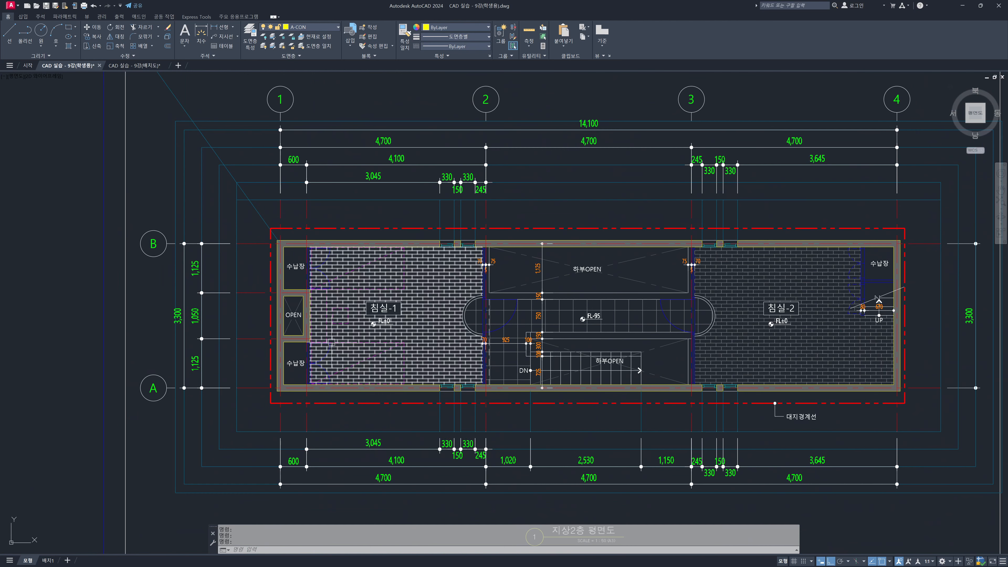
pyautogui.moveTo(298, 305); pyautogui.dragTo(284, 451, button='middle')
pyautogui.scroll(-2, 295, 440)
pyautogui.moveTo(384, 183); pyautogui.dragTo(384, 317, button='middle')
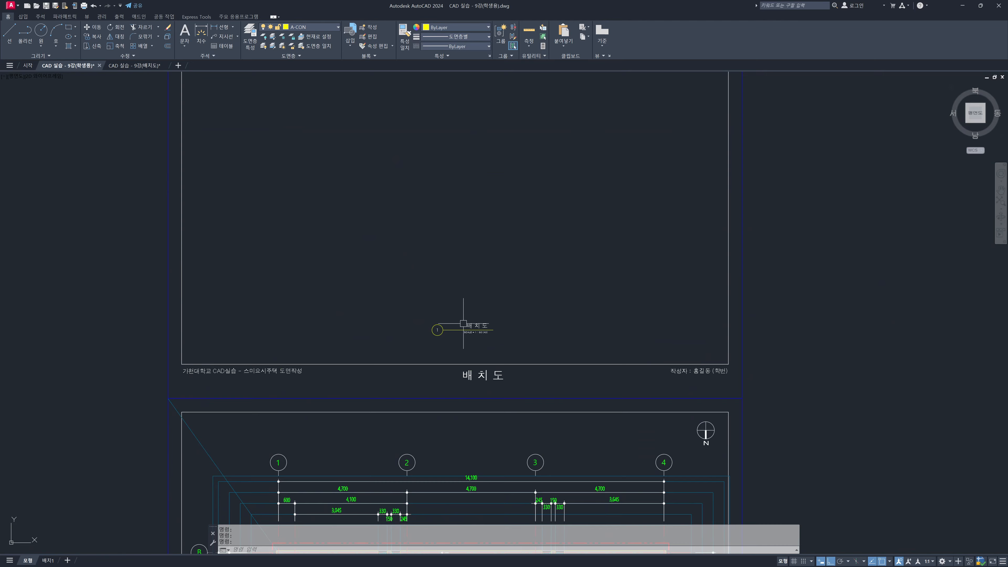
pyautogui.moveTo(463, 324); pyautogui.dragTo(479, 163, button='middle')
pyautogui.moveTo(499, 293); pyautogui.dragTo(505, 229, button='middle')
pyautogui.moveTo(530, 347); pyautogui.dragTo(532, 138, button='middle')
pyautogui.scroll(-2, 534, 162)
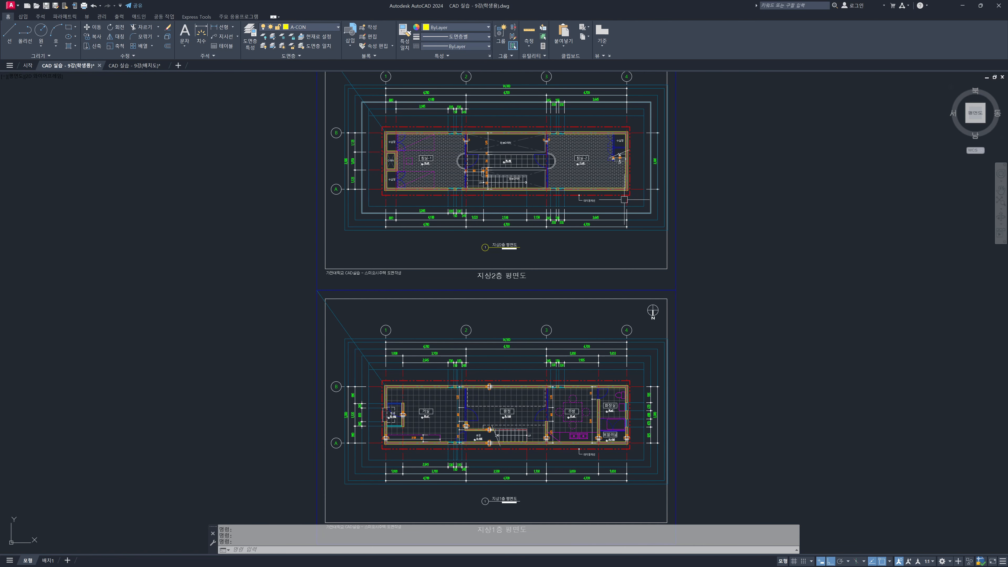
# Step: Copy the second-floor plan with its grids, dimensions and north arrow into the site plan sheet, using matching sheet border corners as reference points
pyautogui.moveTo(410, 191); pyautogui.dragTo(412, 297, button='middle')
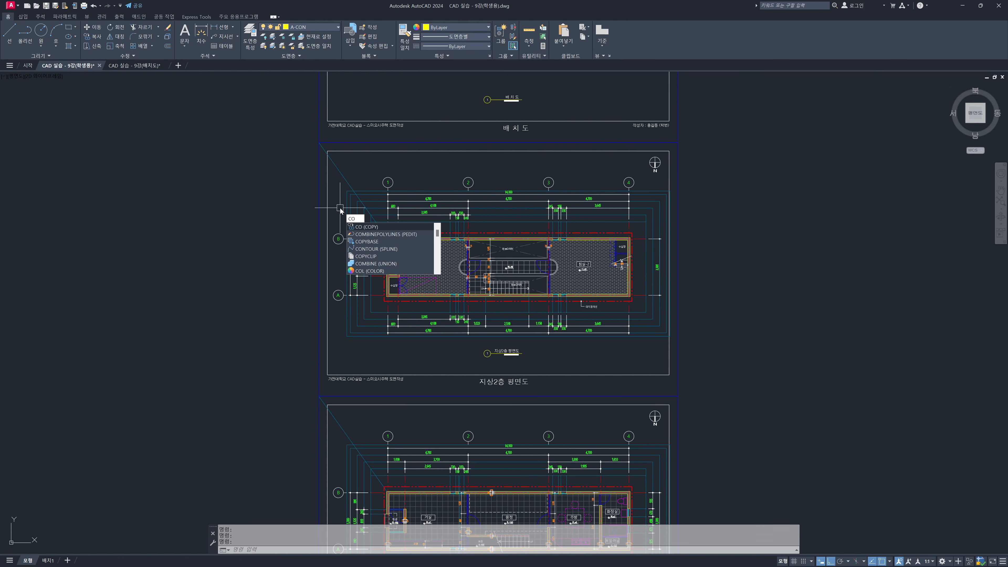
pyautogui.press('Return')
pyautogui.click(269, 159)
pyautogui.moveTo(435, 217)
pyautogui.mouseDown(button='middle')
pyautogui.moveTo(458, 326)
pyautogui.moveTo(434, 331)
pyautogui.mouseUp(button='middle')
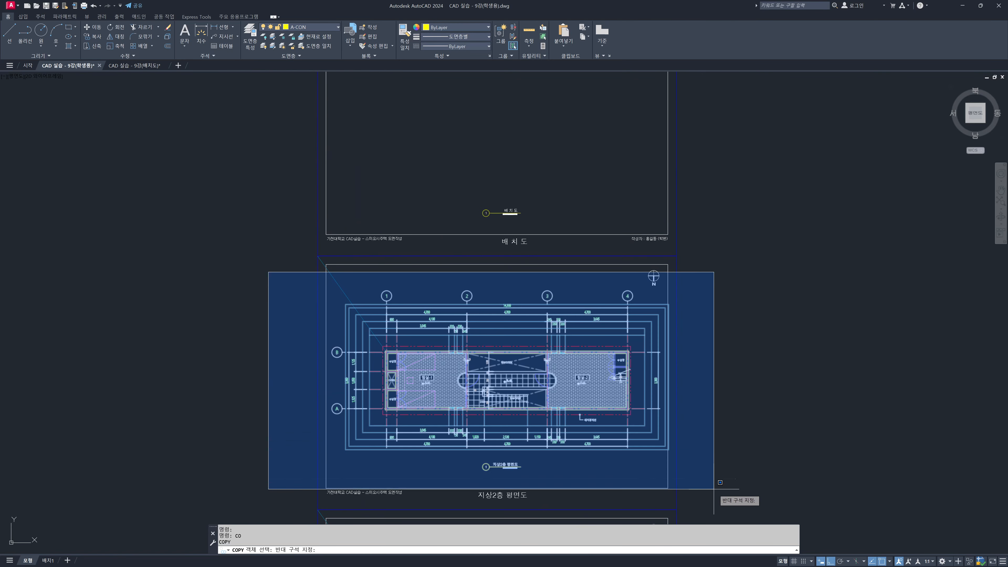
pyautogui.click(721, 482)
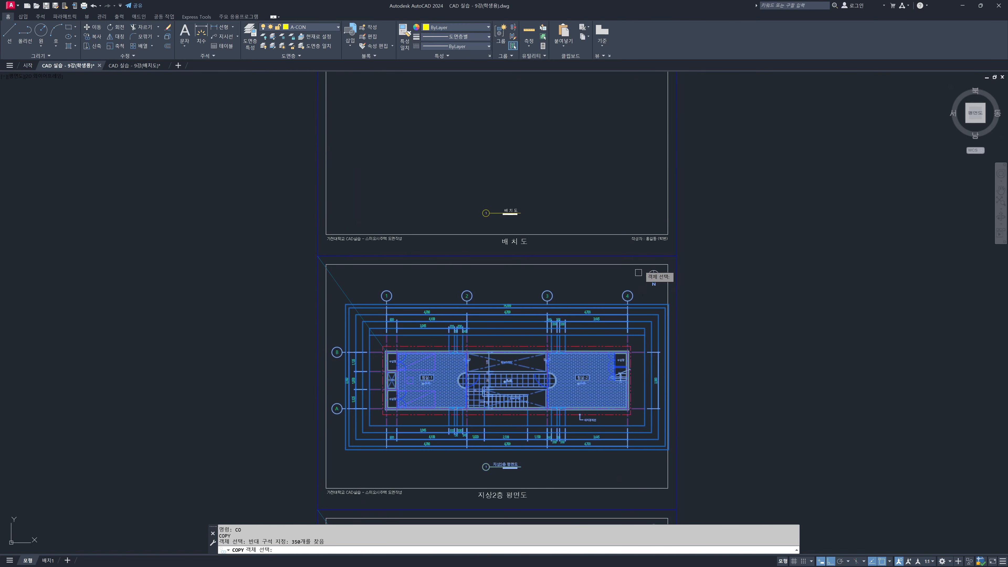
pyautogui.click(625, 248)
pyautogui.click(709, 328)
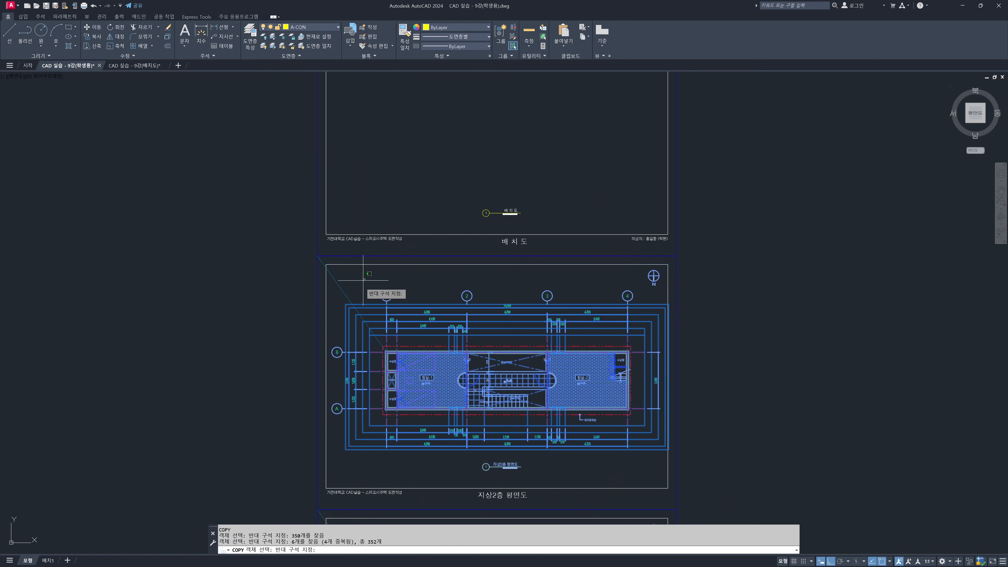
pyautogui.click(375, 322)
pyautogui.press('Return')
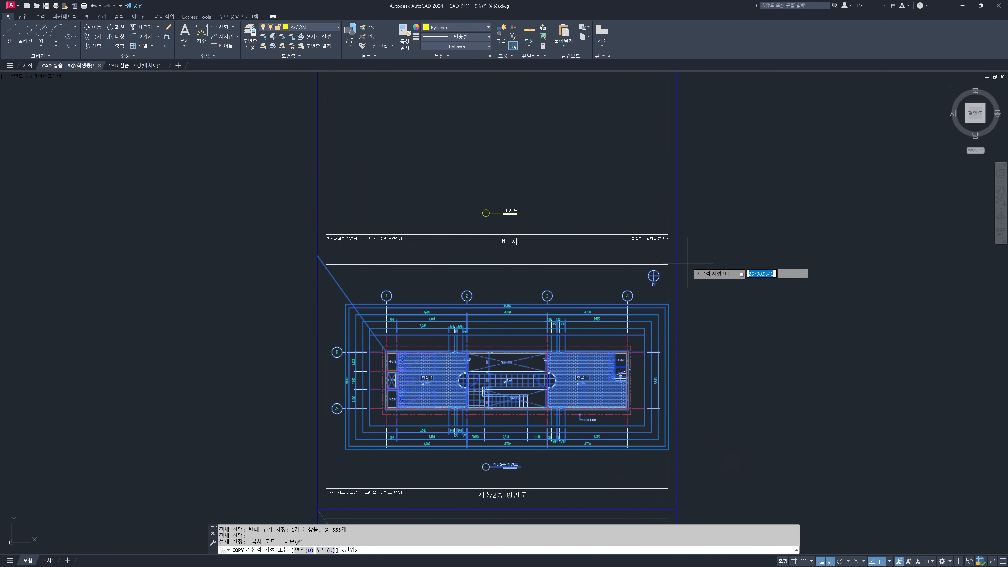
pyautogui.click(678, 256)
pyautogui.moveTo(680, 162); pyautogui.dragTo(705, 381, button='middle')
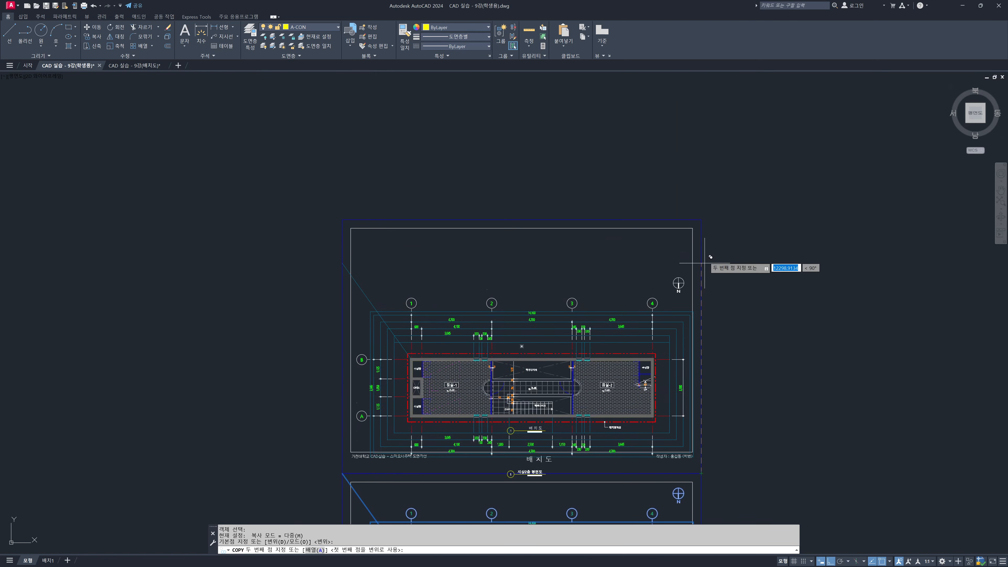
pyautogui.click(701, 220)
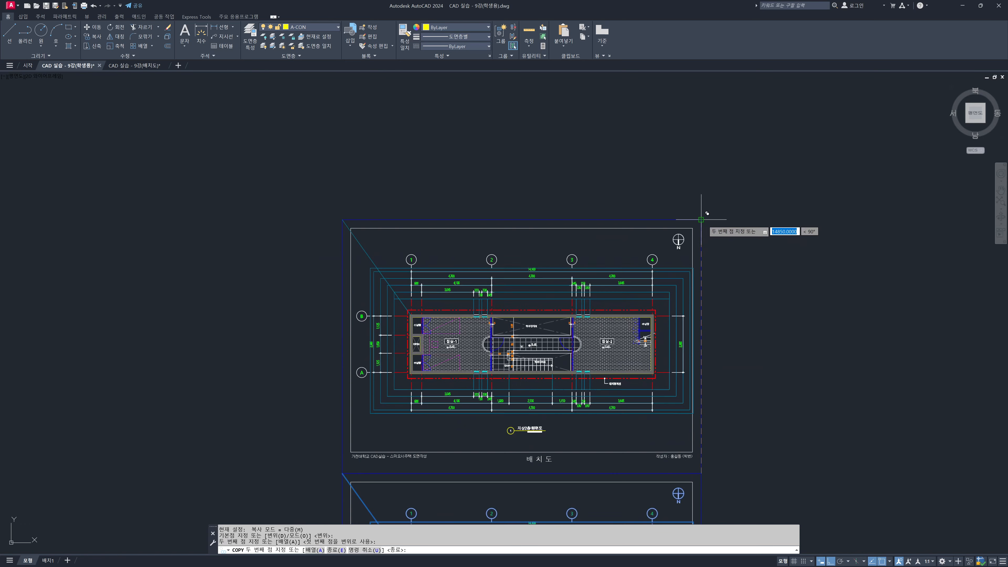
pyautogui.press('Return')
# Step: Erase the copied 지상2층 평면도 title and duplicate title symbol parts overlapping the 배치도 drawing title
pyautogui.moveTo(742, 343)
pyautogui.mouseDown(button='middle')
pyautogui.moveTo(739, 257)
pyautogui.moveTo(732, 264)
pyautogui.mouseUp(button='middle')
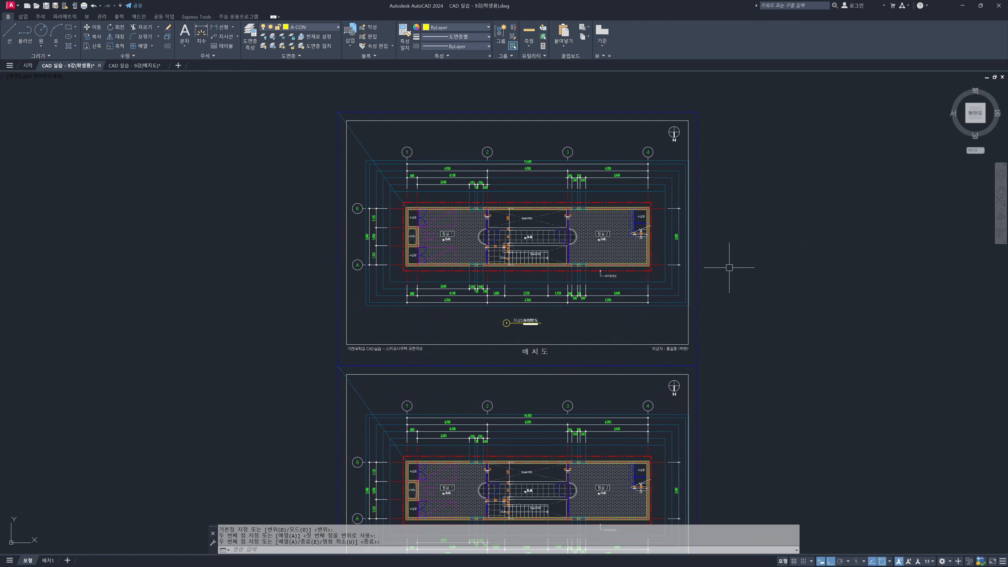
pyautogui.scroll(6, 532, 312)
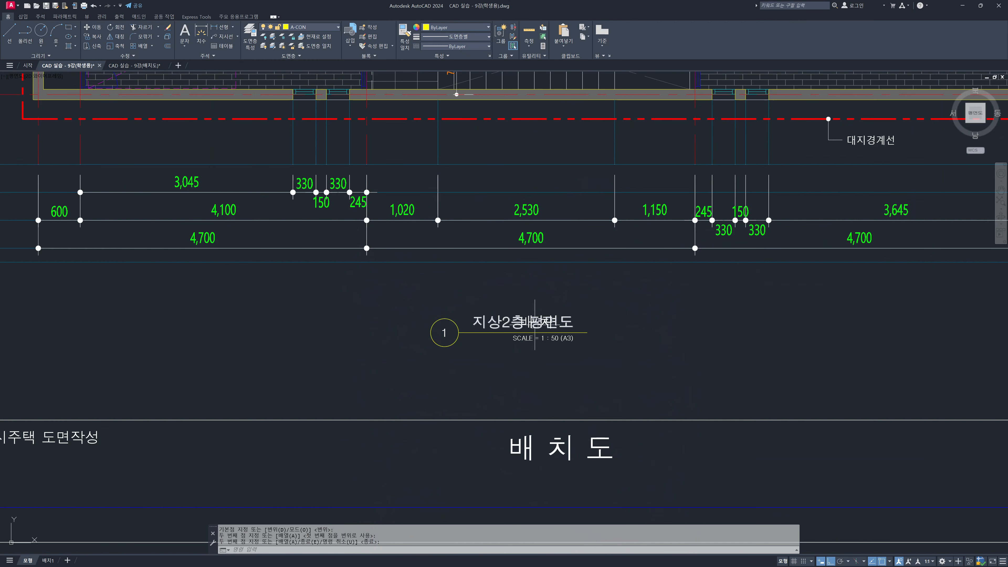
pyautogui.scroll(4, 536, 324)
pyautogui.click(399, 339)
pyautogui.write('e')
pyautogui.press('Return')
pyautogui.click(399, 341)
pyautogui.press('space')
pyautogui.click(360, 333)
pyautogui.press('space')
pyautogui.click(508, 362)
pyautogui.press('space')
pyautogui.click(332, 349)
pyautogui.press('space')
# Step: Erase the window dimension chain and window guide lines above the copied plan between grids 1 and 2
pyautogui.scroll(-6, 421, 342)
pyautogui.moveTo(482, 308); pyautogui.dragTo(564, 397, button='middle')
pyautogui.scroll(-2, 482, 310)
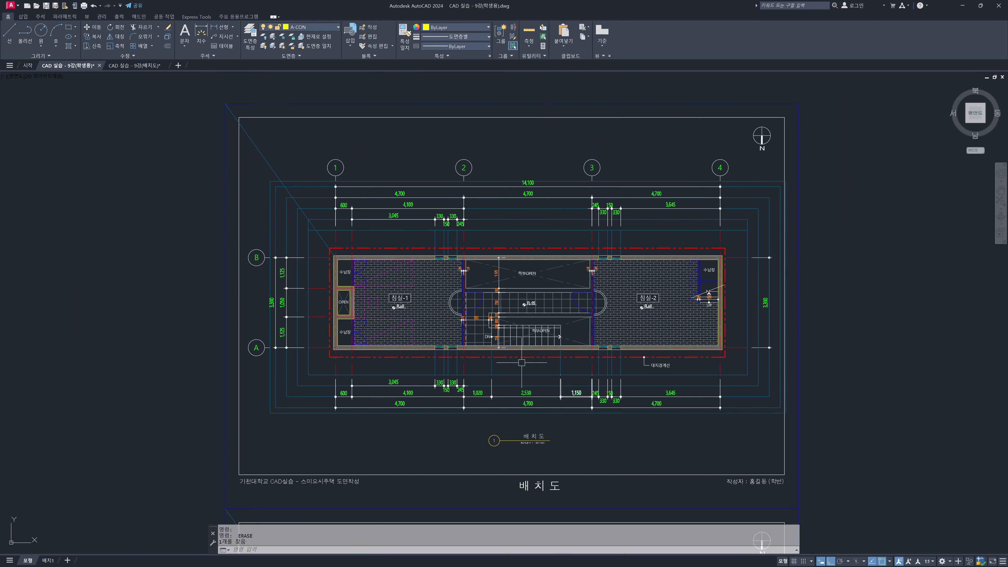
pyautogui.scroll(2, 425, 217)
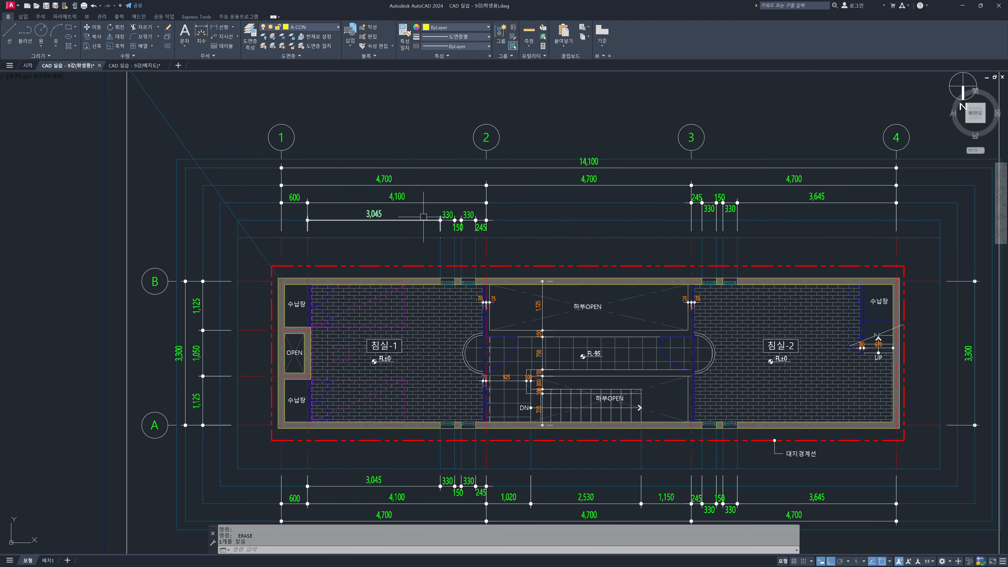
pyautogui.click(294, 207)
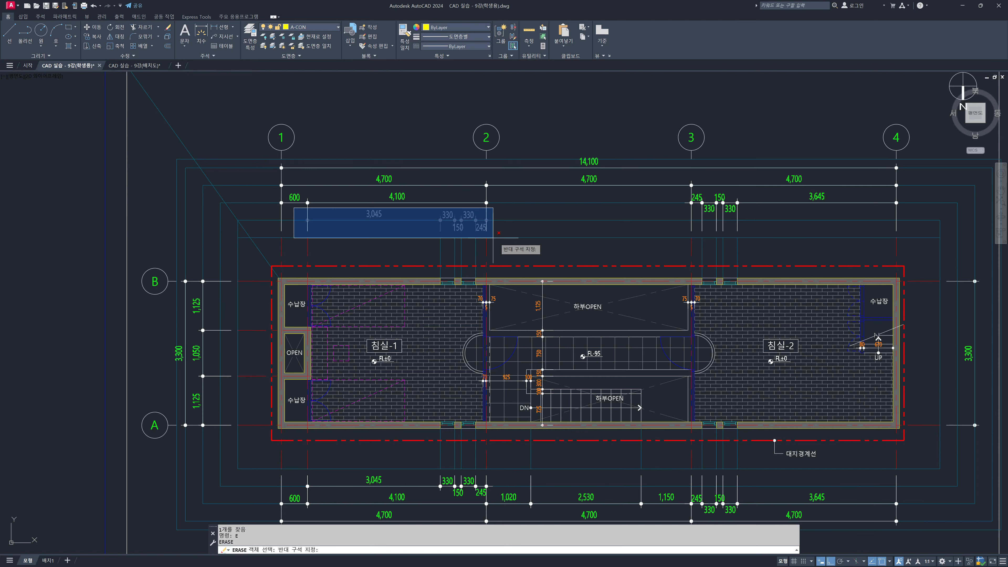
pyautogui.click(508, 245)
pyautogui.scroll(2, 468, 243)
pyautogui.click(487, 243)
pyautogui.click(418, 256)
pyautogui.press('space')
# Step: Erase the window dimension chain and leftover guide lines above the copied plan between grids 3 and 4
pyautogui.moveTo(697, 252); pyautogui.dragTo(342, 307, button='middle')
pyautogui.press('space')
pyautogui.click(439, 218)
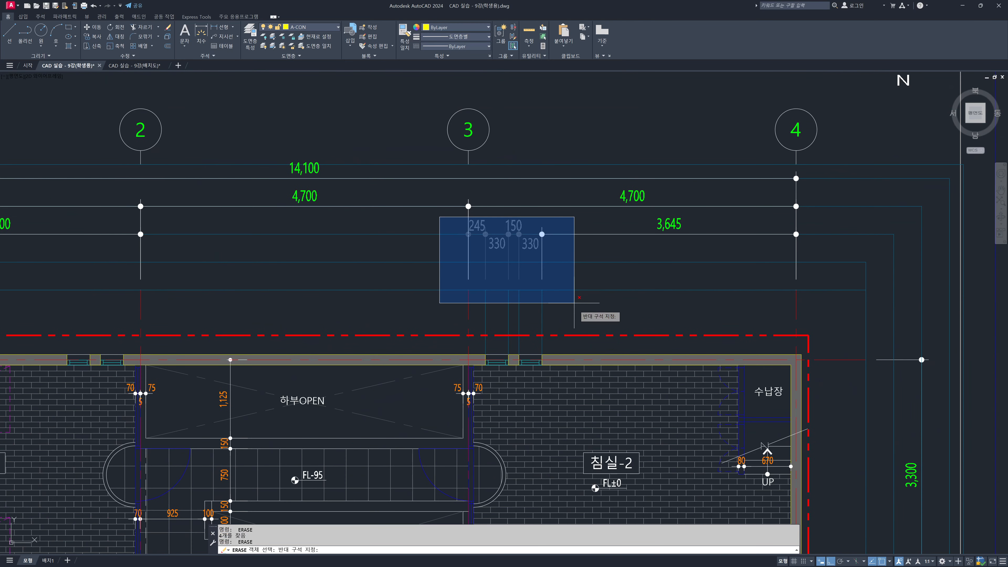
pyautogui.click(581, 341)
pyautogui.press('space')
pyautogui.click(563, 306)
pyautogui.click(479, 311)
pyautogui.press('space')
pyautogui.click(551, 247)
pyautogui.click(532, 255)
pyautogui.press('space')
# Step: Erase the window guide lines below the copied plan between grids 3 and 4
pyautogui.scroll(-2, 536, 252)
pyautogui.moveTo(756, 374); pyautogui.dragTo(752, 283, button='middle')
pyautogui.moveTo(561, 428); pyautogui.dragTo(561, 355, button='middle')
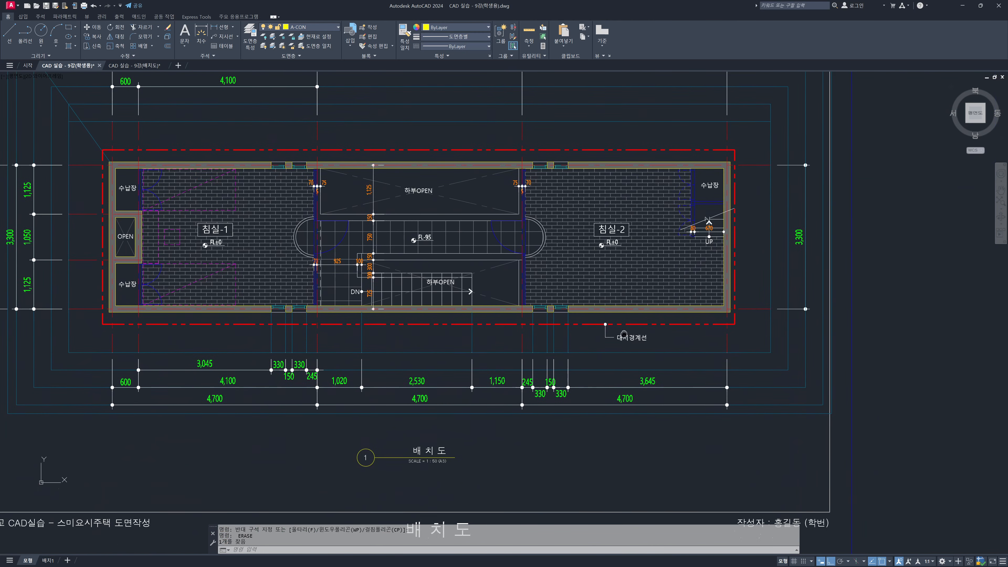
pyautogui.scroll(2, 562, 354)
pyautogui.press('space')
pyautogui.write('w')
pyautogui.press('space')
pyautogui.click(574, 320)
pyautogui.click(517, 341)
pyautogui.click(590, 318)
pyautogui.click(507, 337)
pyautogui.press('space')
# Step: Erase the remaining window and stair dimensions below the copied plan, keeping the 600, 4,100 and 4,700 dimensions
pyautogui.click(479, 334)
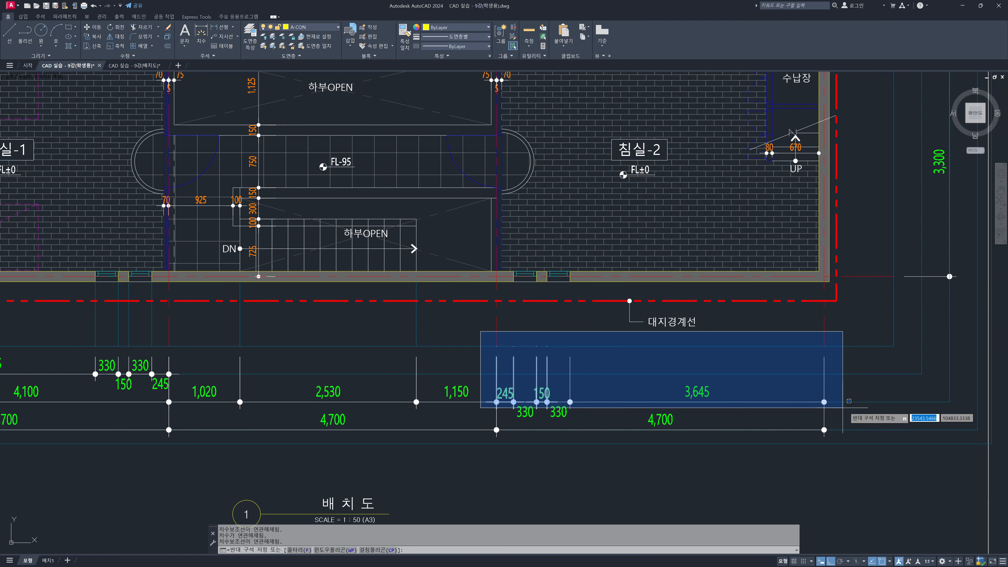
pyautogui.click(829, 416)
pyautogui.press('e')
pyautogui.press('space')
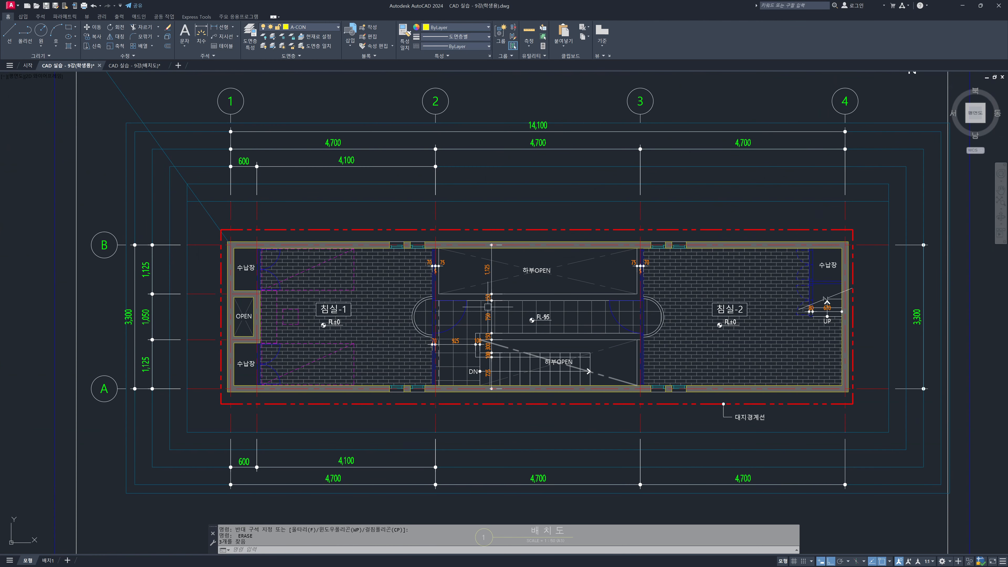
# Step: Examine the walls, floor hatches, furniture and interior dimensions in the copied plan
pyautogui.moveTo(488, 307); pyautogui.dragTo(511, 269, button='middle')
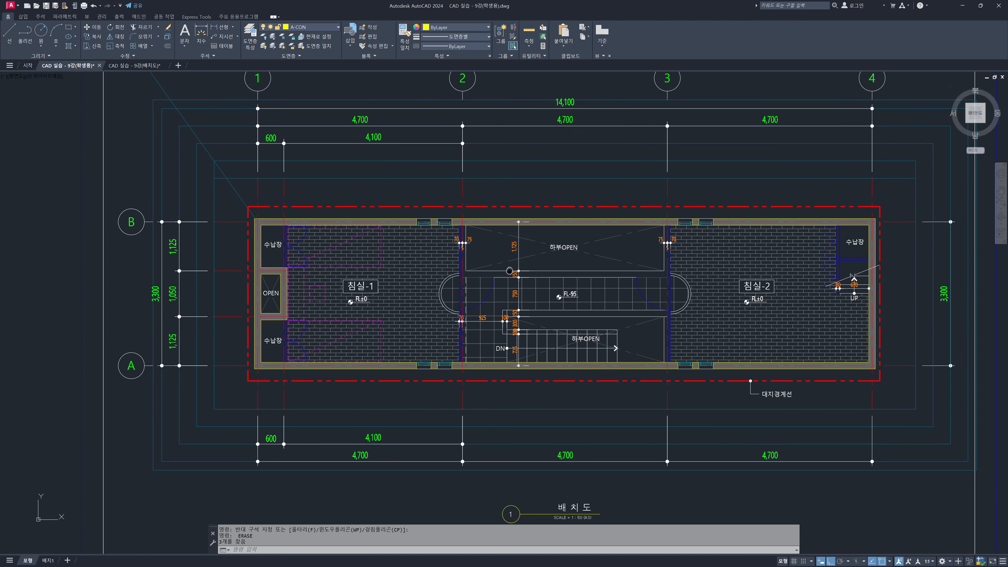
pyautogui.press('Escape')
pyautogui.press('Escape')
pyautogui.scroll(2, 404, 223)
pyautogui.scroll(-2, 403, 224)
pyautogui.moveTo(538, 226); pyautogui.dragTo(460, 233, button='middle')
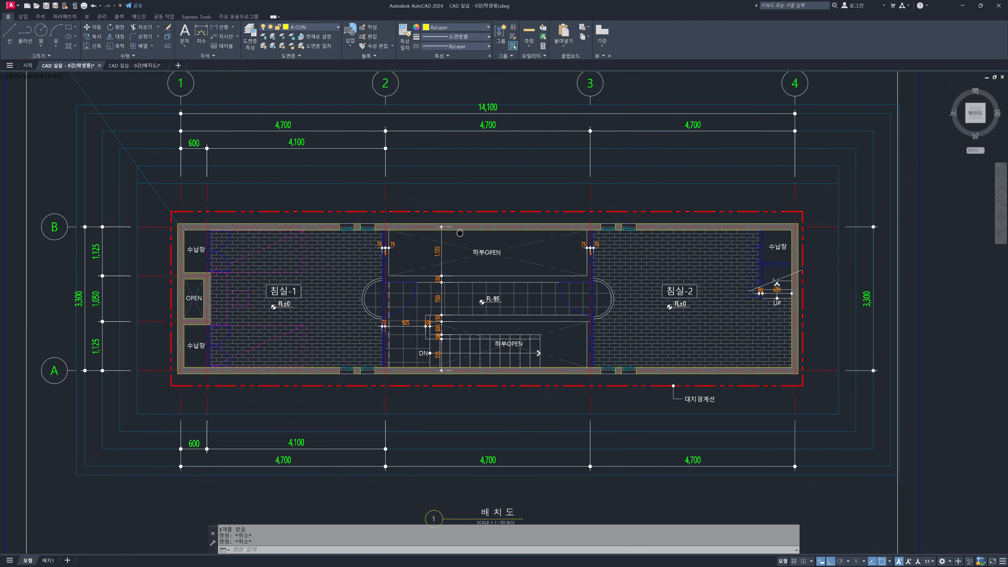
pyautogui.scroll(2, 186, 266)
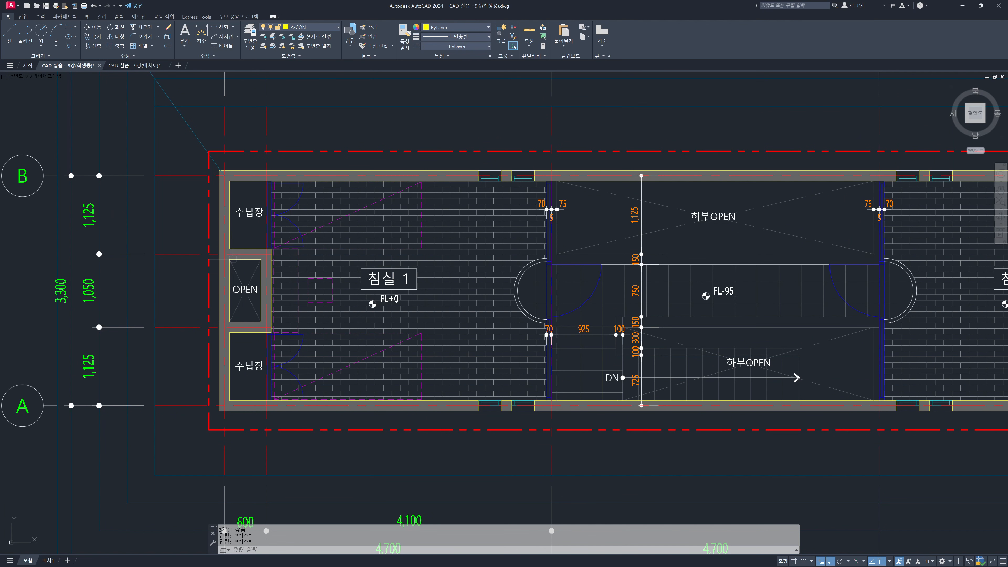
pyautogui.moveTo(299, 251); pyautogui.dragTo(222, 263, button='middle')
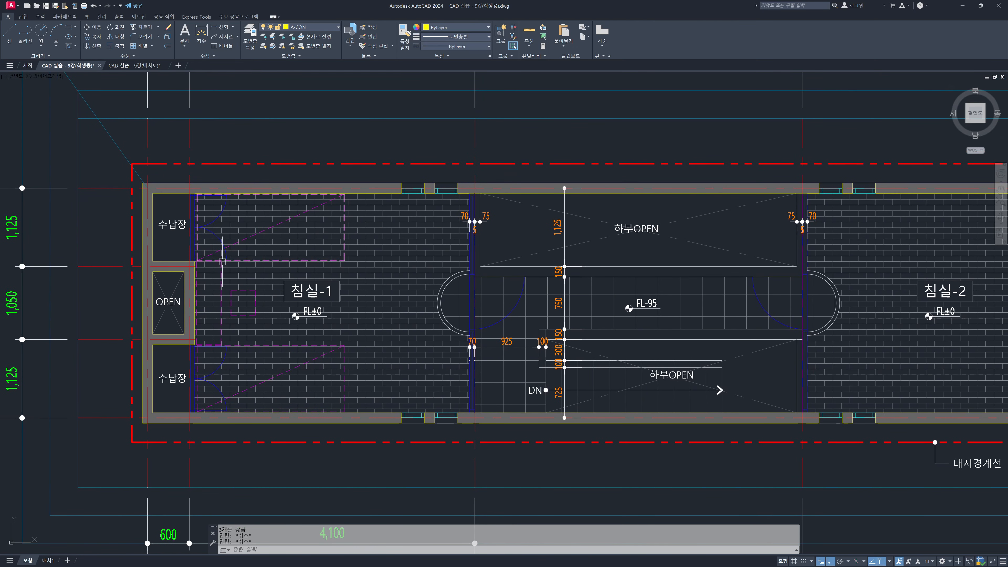
pyautogui.moveTo(456, 263)
pyautogui.mouseDown(button='middle')
pyautogui.moveTo(338, 256)
pyautogui.moveTo(467, 250)
pyautogui.mouseUp(button='middle')
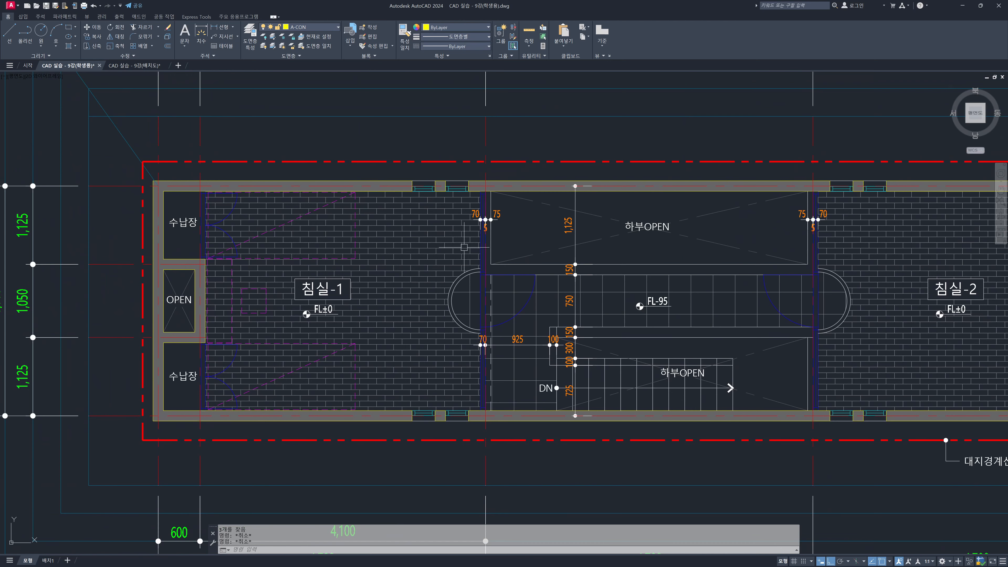
pyautogui.scroll(2, 364, 195)
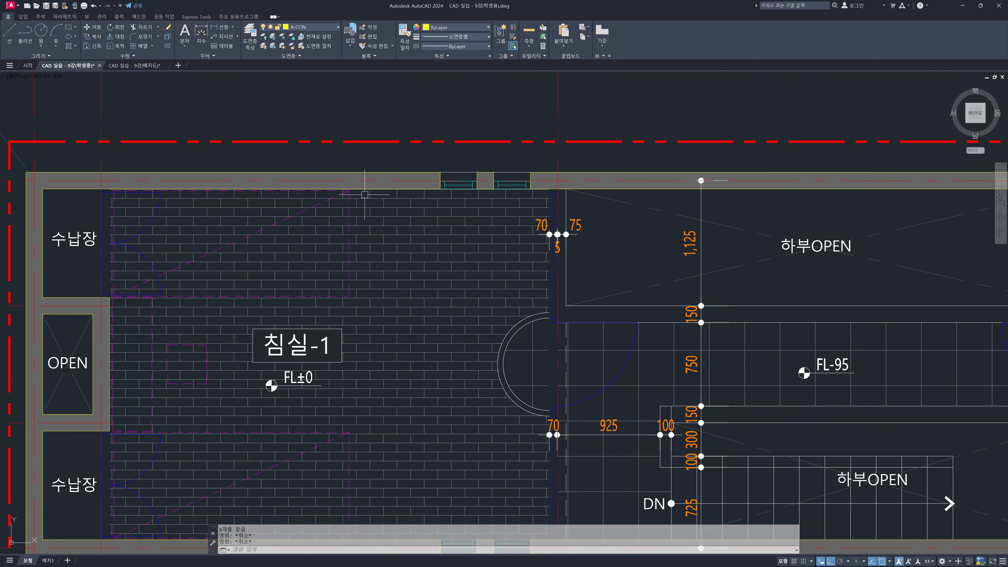
pyautogui.scroll(-6, 365, 195)
pyautogui.scroll(4, 364, 193)
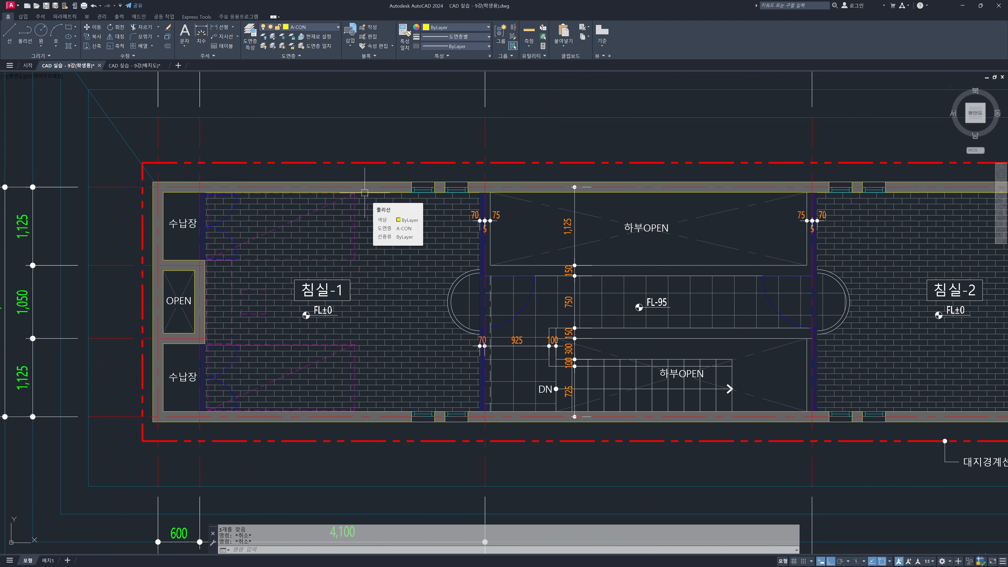
# Step: Configure the LAYISO settings so that non-isolated layers are turned off, with the Off option for paper space viewports as well
pyautogui.write('layi')
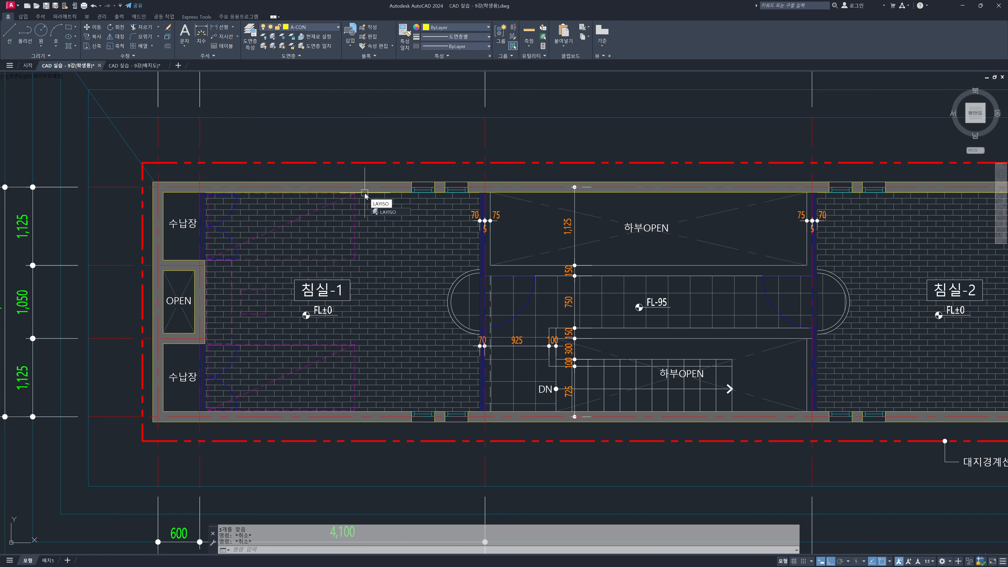
pyautogui.press('Return')
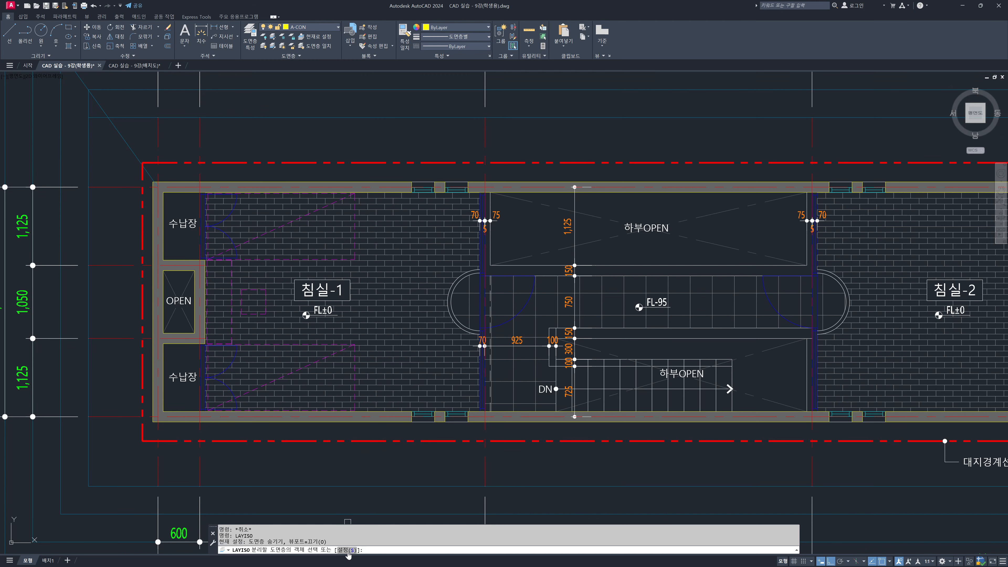
pyautogui.click(348, 550)
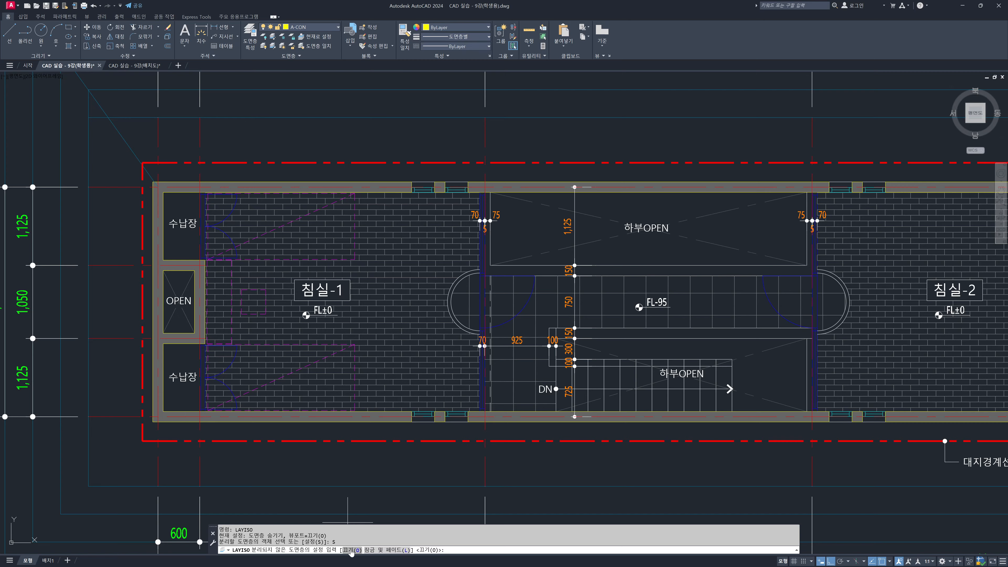
pyautogui.click(351, 551)
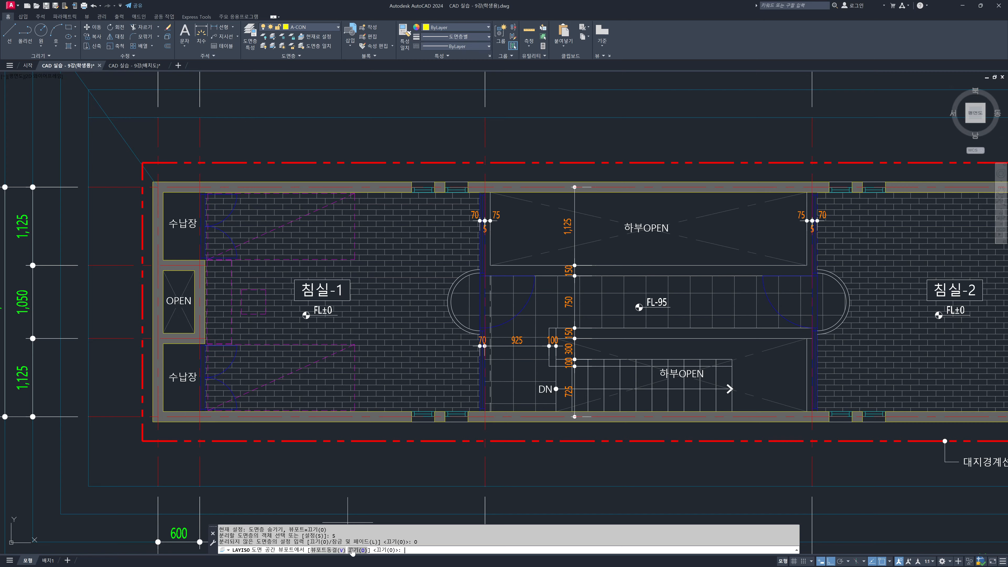
pyautogui.press('Return')
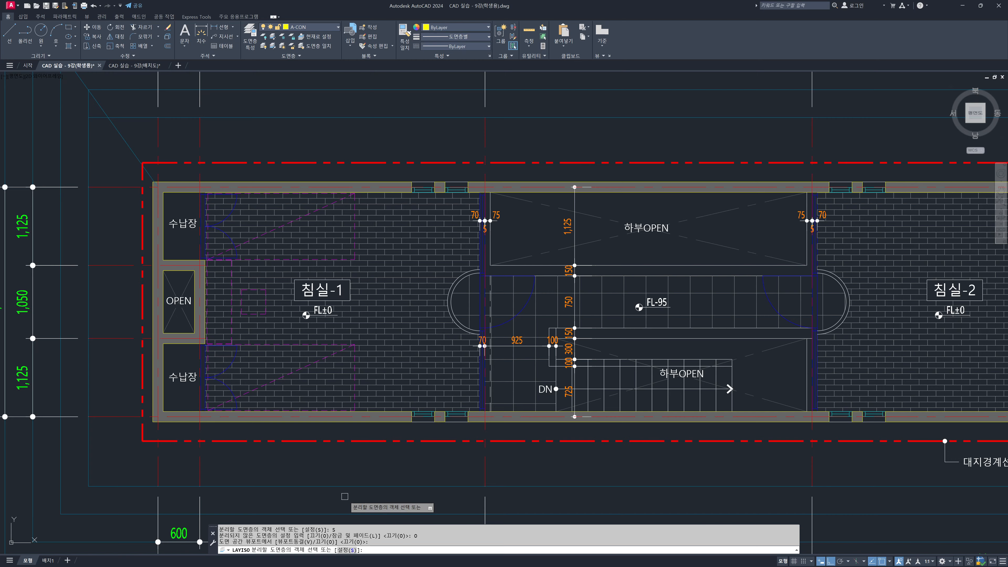
pyautogui.press('Return')
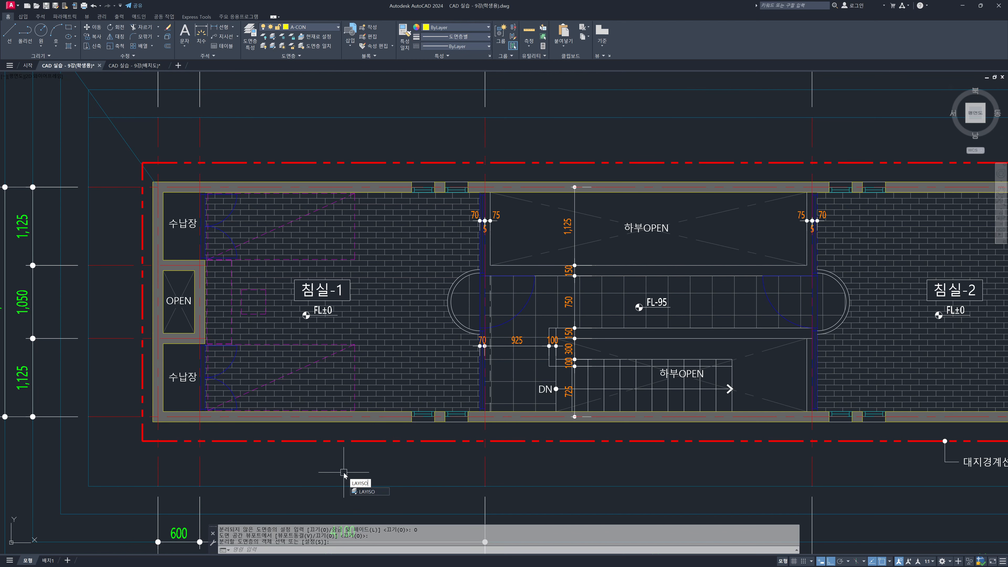
# Step: Pick the wall hatch, the 침실-1 and hall floor hatches and an interior dimension of the copied plan for layer isolation (LAYISO)
pyautogui.write('LAYISO')
pyautogui.press('Return')
pyautogui.scroll(4, 177, 250)
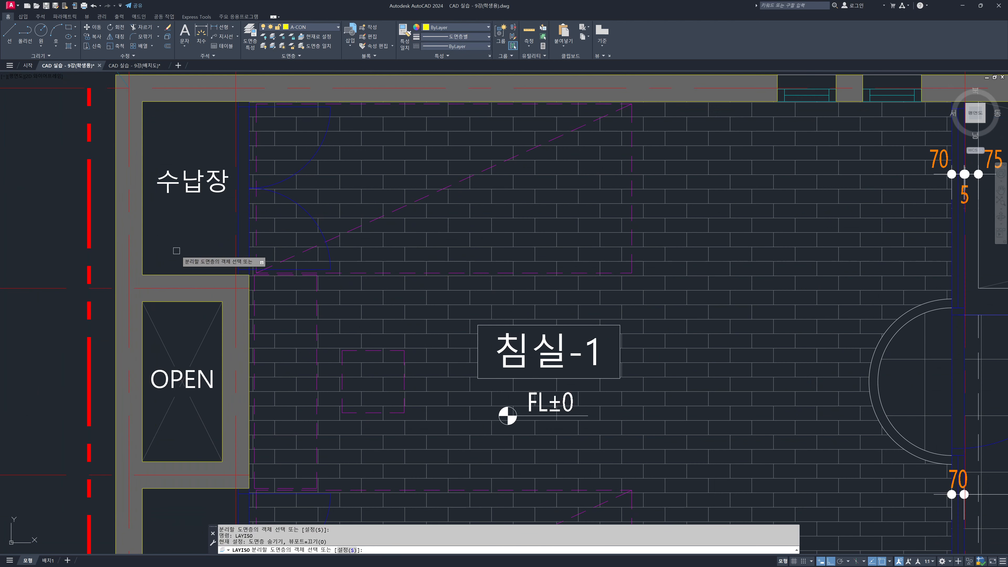
pyautogui.scroll(2, 167, 271)
pyautogui.click(167, 290)
pyautogui.scroll(-2, 167, 290)
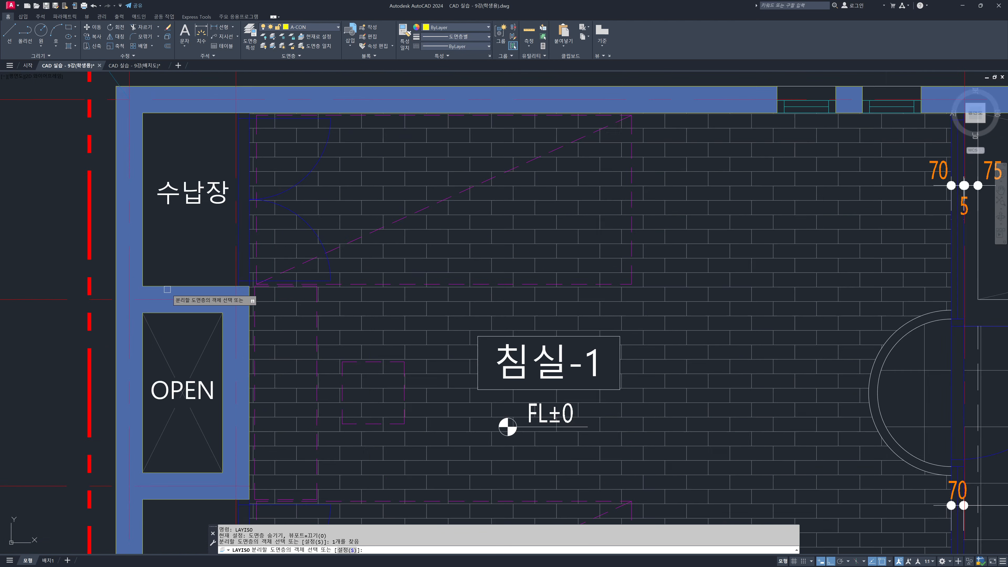
pyautogui.scroll(-2, 167, 290)
pyautogui.click(401, 260)
pyautogui.moveTo(751, 270); pyautogui.dragTo(534, 222, button='middle')
pyautogui.click(604, 285)
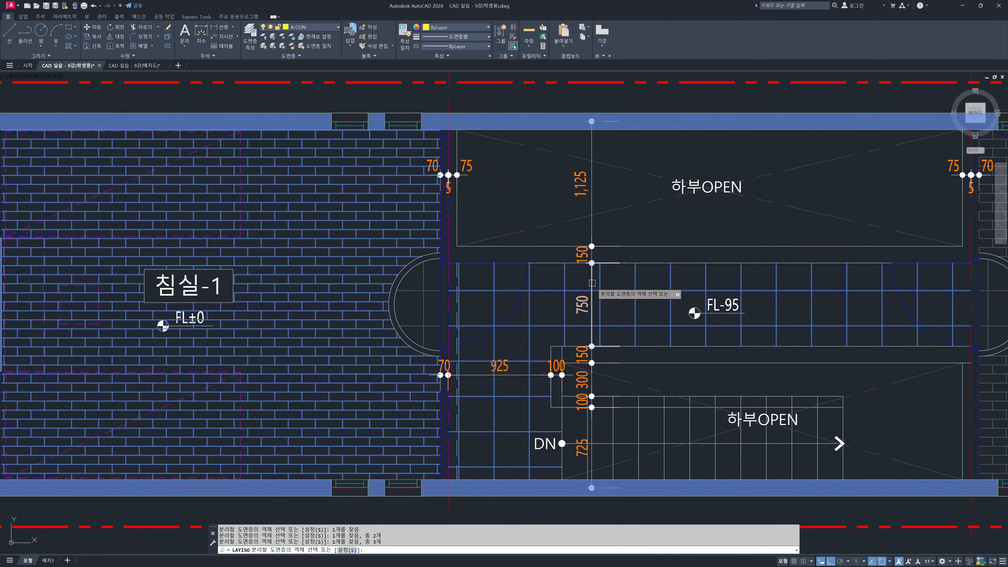
pyautogui.click(677, 220)
pyautogui.scroll(-2, 677, 220)
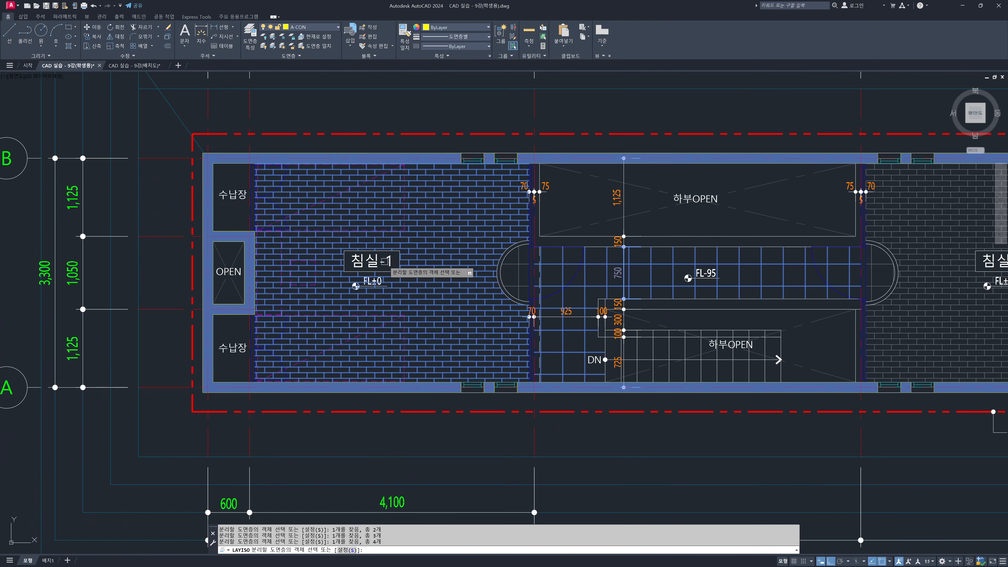
# Step: Add the 침실-1 room name, its frame, a window and a door to the selection and isolate all their layers
pyautogui.scroll(6, 371, 274)
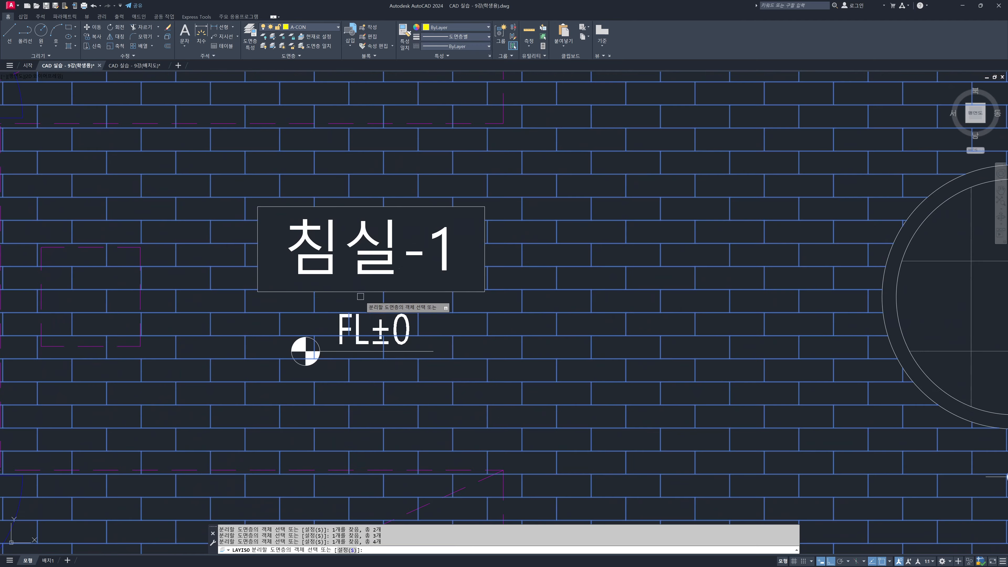
pyautogui.click(370, 265)
pyautogui.click(365, 207)
pyautogui.scroll(-6, 364, 208)
pyautogui.moveTo(532, 239)
pyautogui.mouseDown(button='middle')
pyautogui.moveTo(458, 300)
pyautogui.moveTo(316, 281)
pyautogui.mouseUp(button='middle')
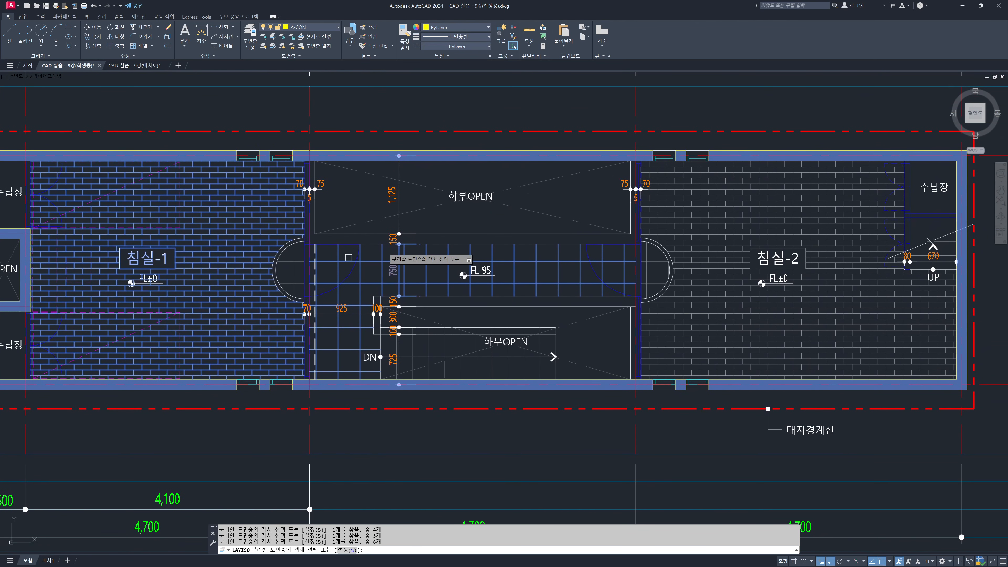
pyautogui.scroll(5, 690, 175)
pyautogui.click(621, 116)
pyautogui.scroll(-5, 621, 116)
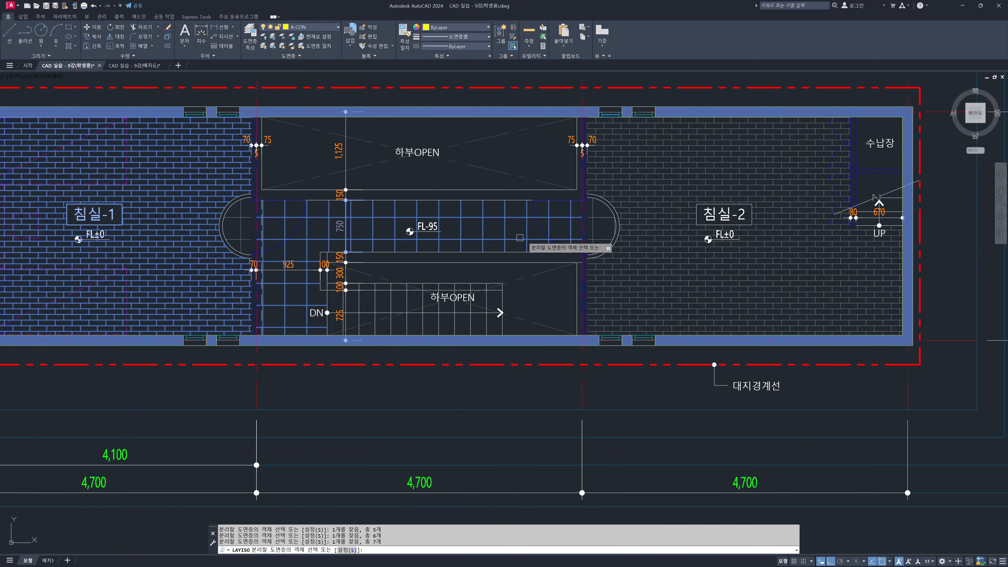
pyautogui.scroll(2, 558, 230)
pyautogui.click(603, 222)
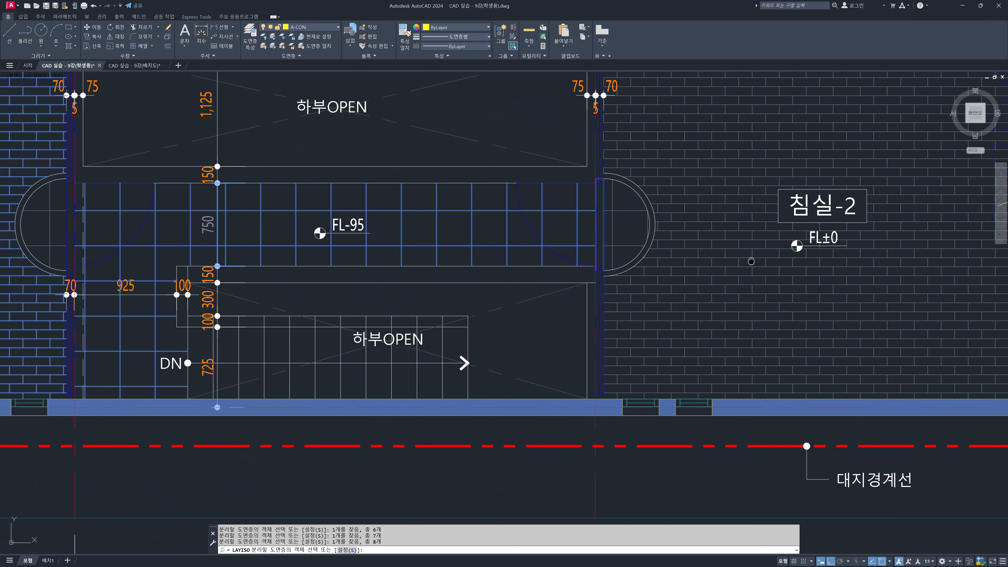
pyautogui.scroll(-3, 756, 262)
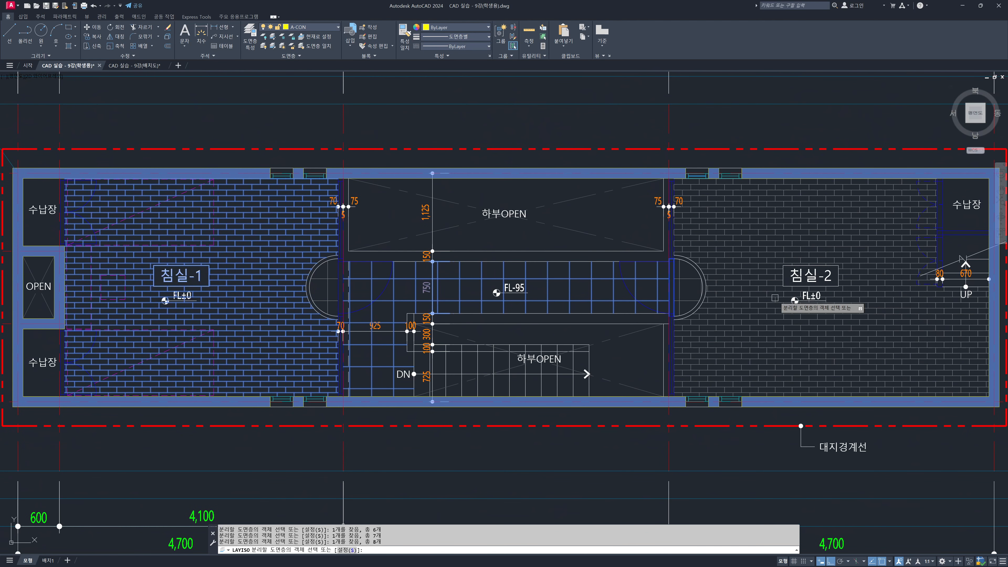
pyautogui.press('Return')
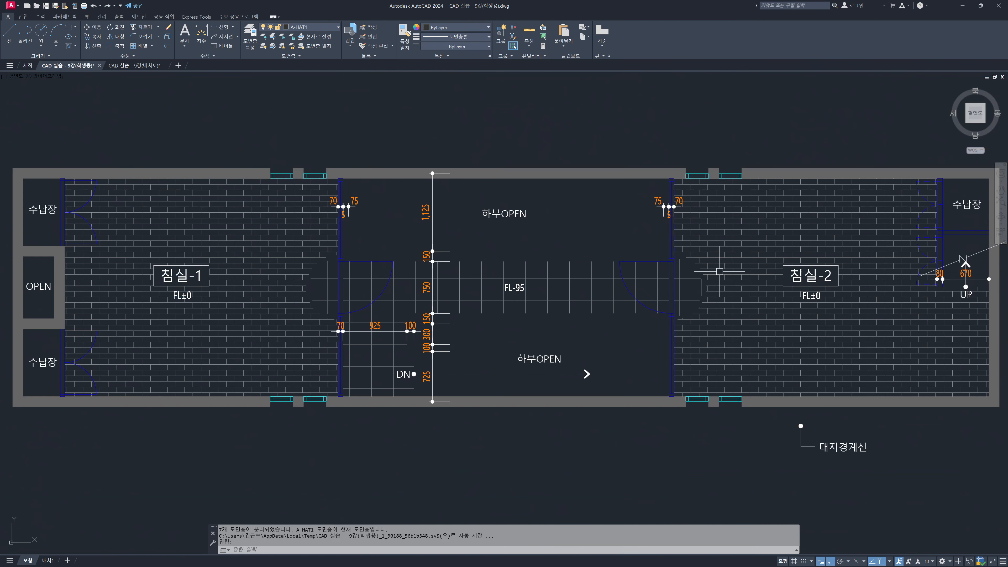
# Step: Erase all isolated hatches, texts, interior dimensions, doors and windows of the plan, keeping the 대지경계선 leader, and turn all layers back on
pyautogui.scroll(-2, 719, 272)
pyautogui.moveTo(621, 259); pyautogui.dragTo(592, 248, button='middle')
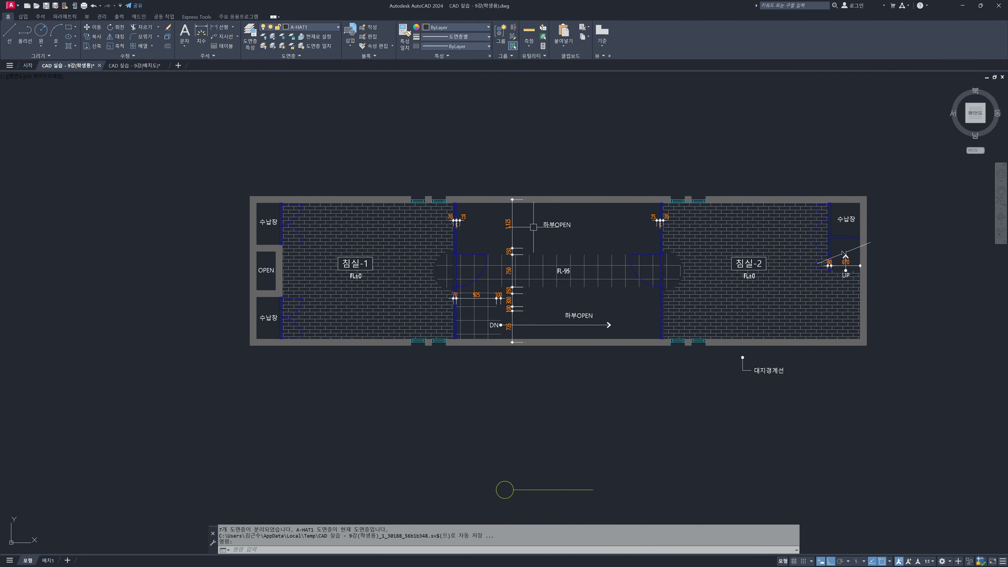
pyautogui.write('E')
pyautogui.press('Return')
pyautogui.click(216, 159)
pyautogui.click(964, 345)
pyautogui.press('Return')
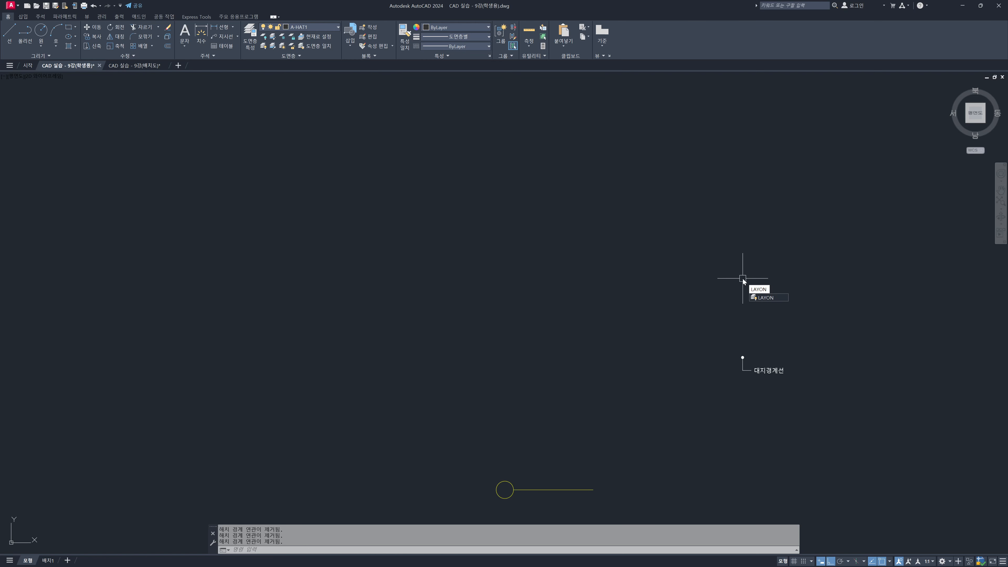
pyautogui.press('Return')
pyautogui.press('Escape')
pyautogui.press('Escape')
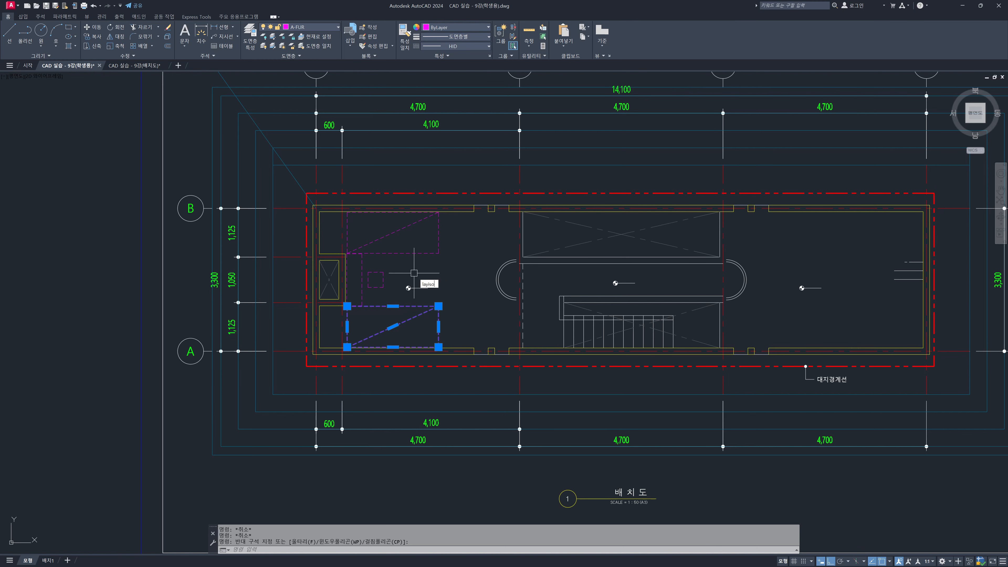
# Step: Isolate the A-FUR layer, erase all dashed furniture outlines in the first bedroom, and turn all layers back on
pyautogui.press('Return')
pyautogui.moveTo(506, 169); pyautogui.dragTo(322, 390)
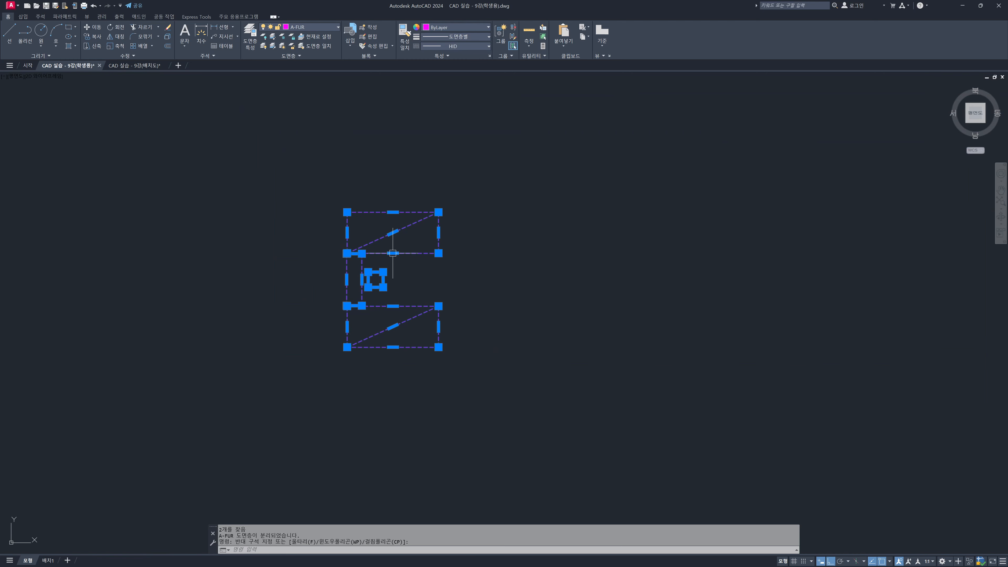
pyautogui.press('Delete')
pyautogui.press('Escape')
pyautogui.press('Escape')
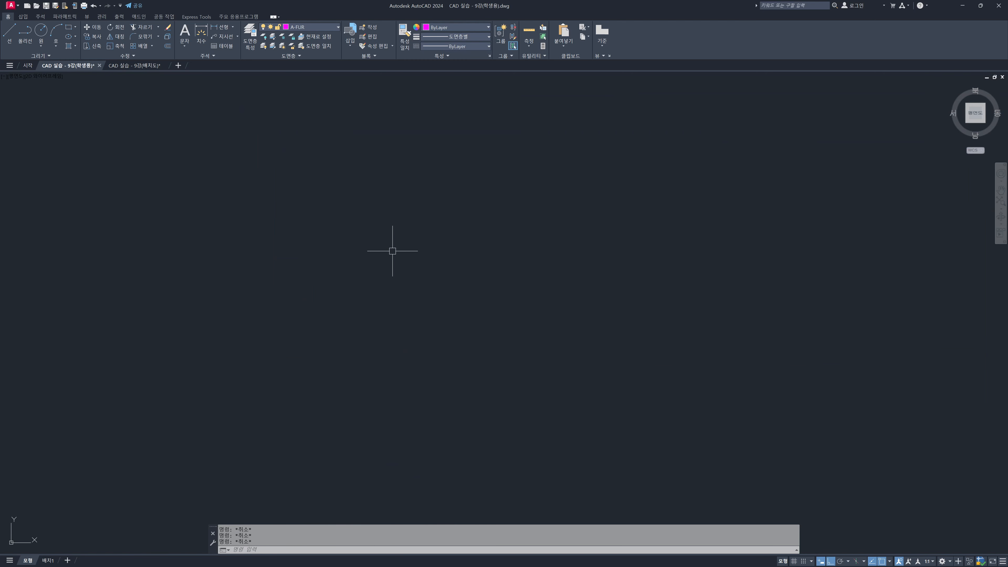
pyautogui.press('Return')
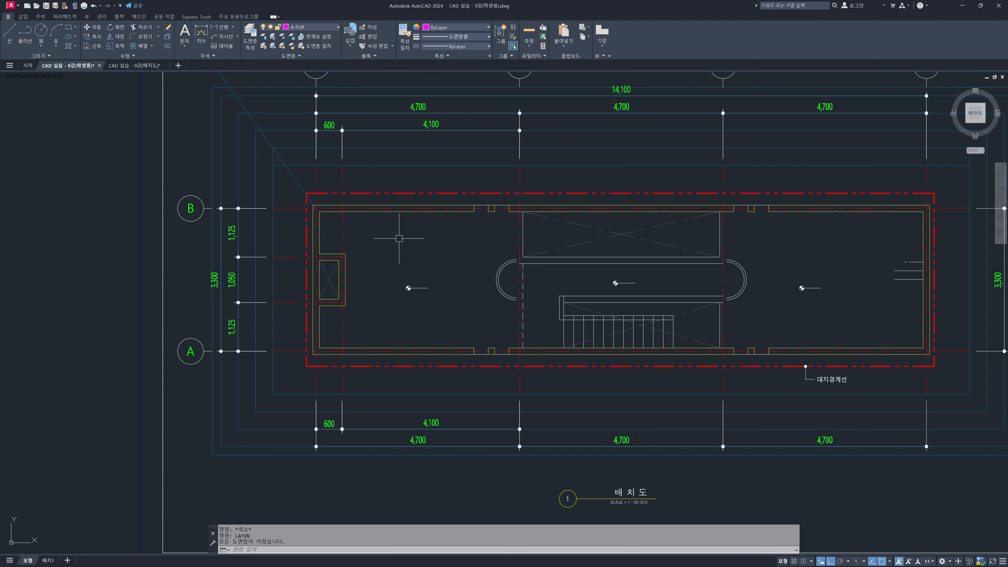
pyautogui.press('Escape')
pyautogui.press('Escape')
# Step: Check the layers of the guide rectangles and exterior dimensions around the plan
pyautogui.moveTo(494, 231); pyautogui.dragTo(381, 253, button='middle')
pyautogui.scroll(2, 362, 219)
pyautogui.scroll(-2, 262, 215)
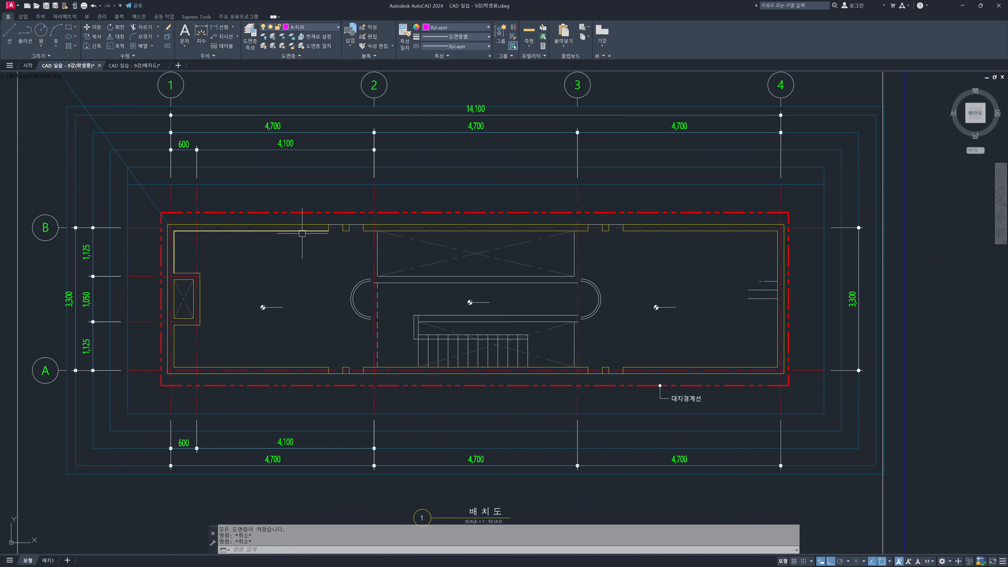
pyautogui.moveTo(305, 234); pyautogui.dragTo(435, 244, button='middle')
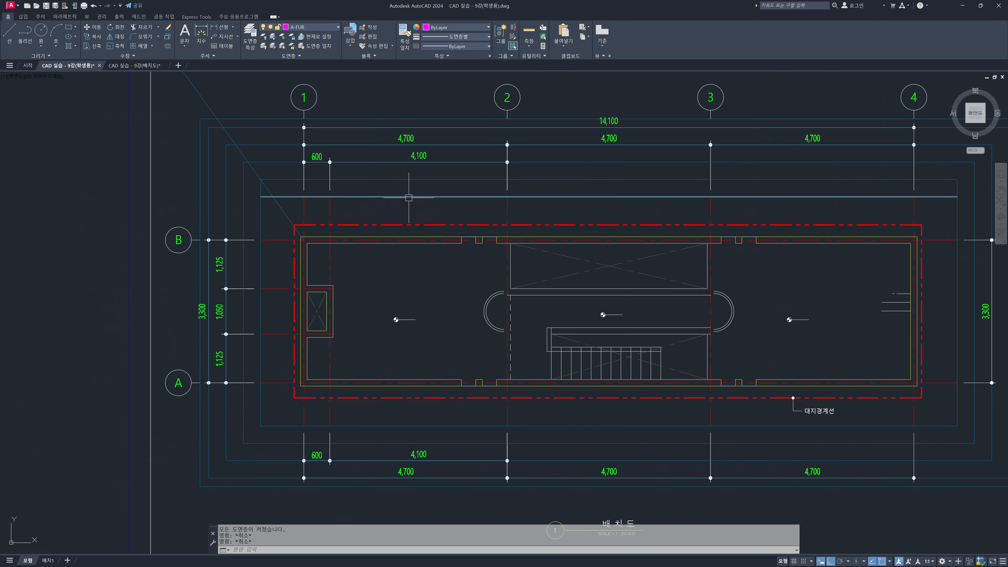
pyautogui.click(317, 179)
pyautogui.moveTo(274, 169); pyautogui.dragTo(269, 191, button='middle')
pyautogui.click(274, 185)
pyautogui.click(282, 167)
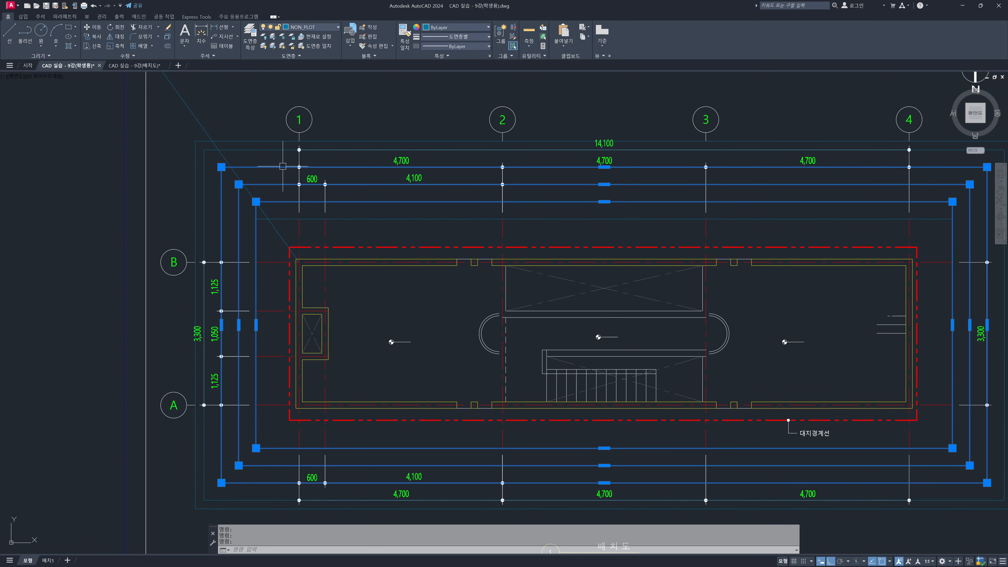
pyautogui.press('Escape')
pyautogui.click(401, 160)
pyautogui.moveTo(518, 257); pyautogui.dragTo(441, 221, button='middle')
pyautogui.click(443, 219)
pyautogui.moveTo(504, 222); pyautogui.dragTo(427, 223, button='middle')
pyautogui.press('Escape')
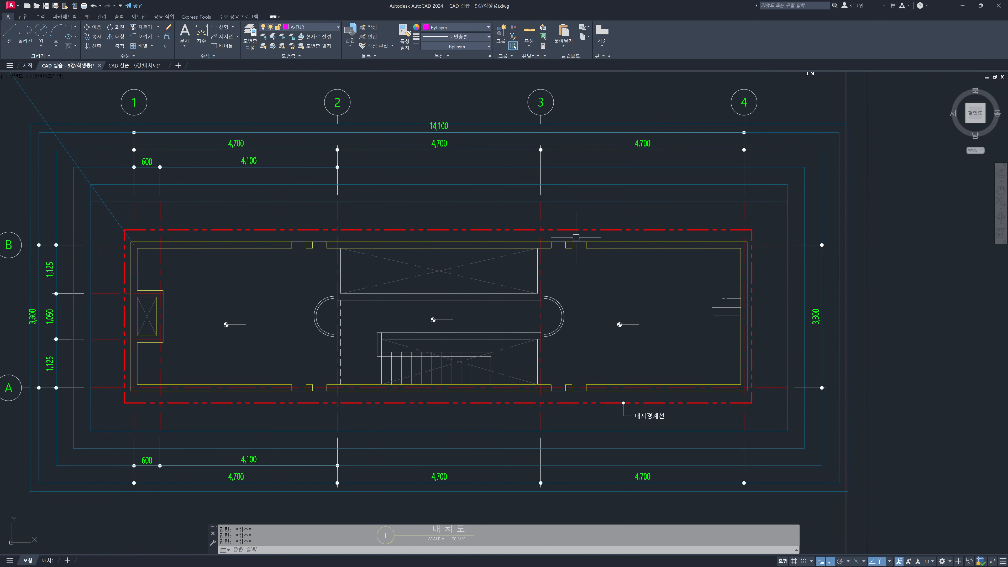
# Step: Turn off the NON_PLOT and A-치수선1 layers in the layer properties
pyautogui.write('la')
pyautogui.press('Return')
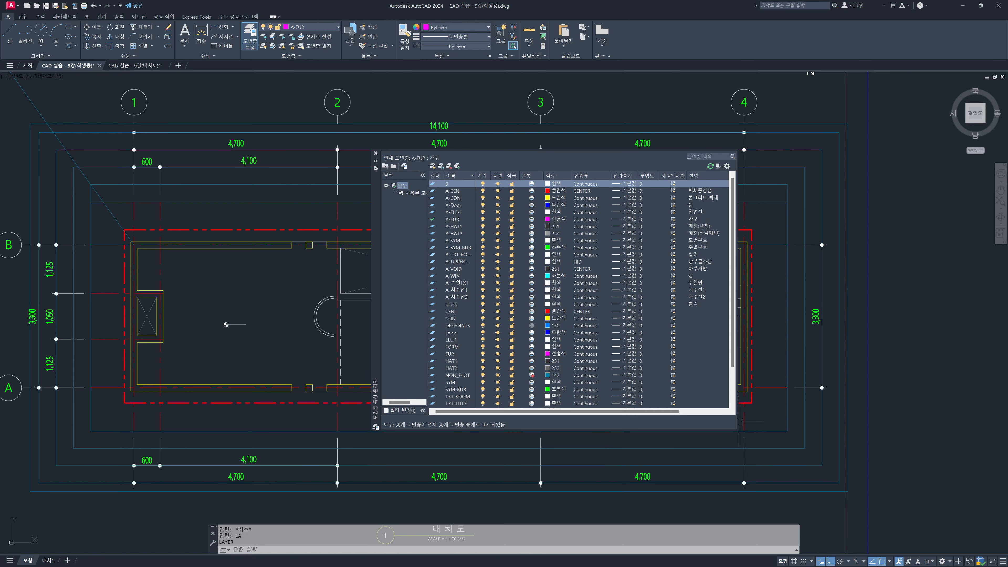
pyautogui.scroll(-1, 484, 360)
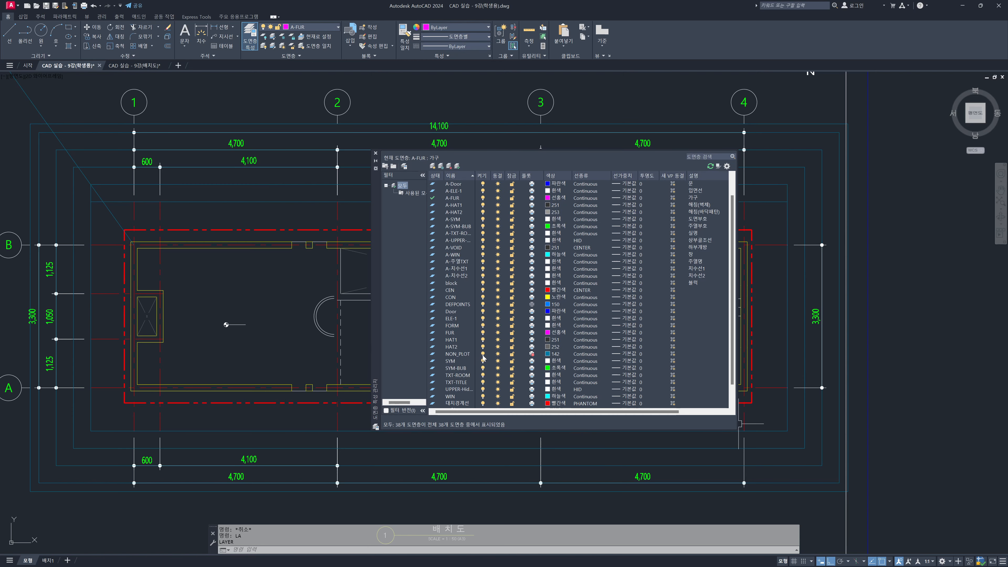
pyautogui.click(483, 355)
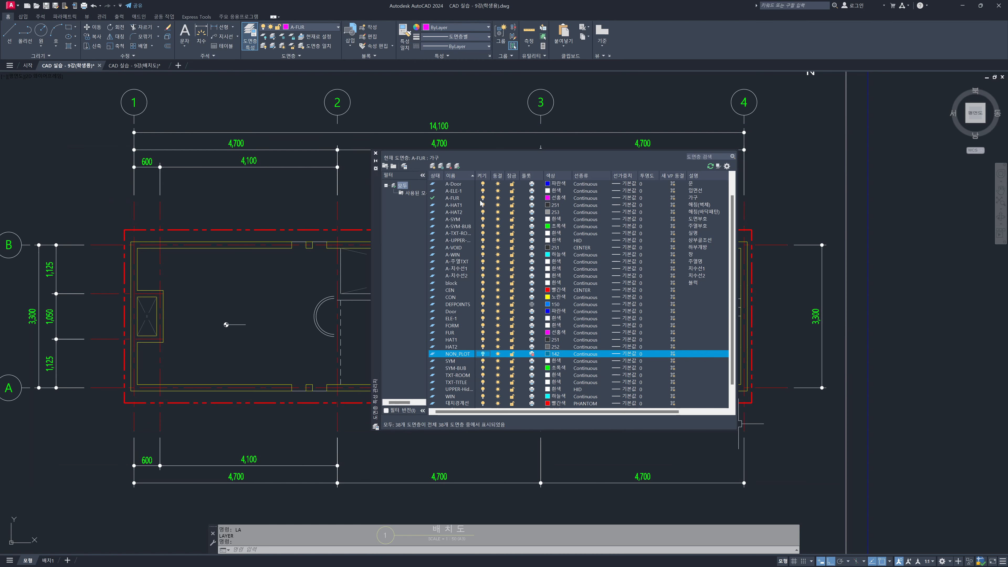
pyautogui.click(483, 269)
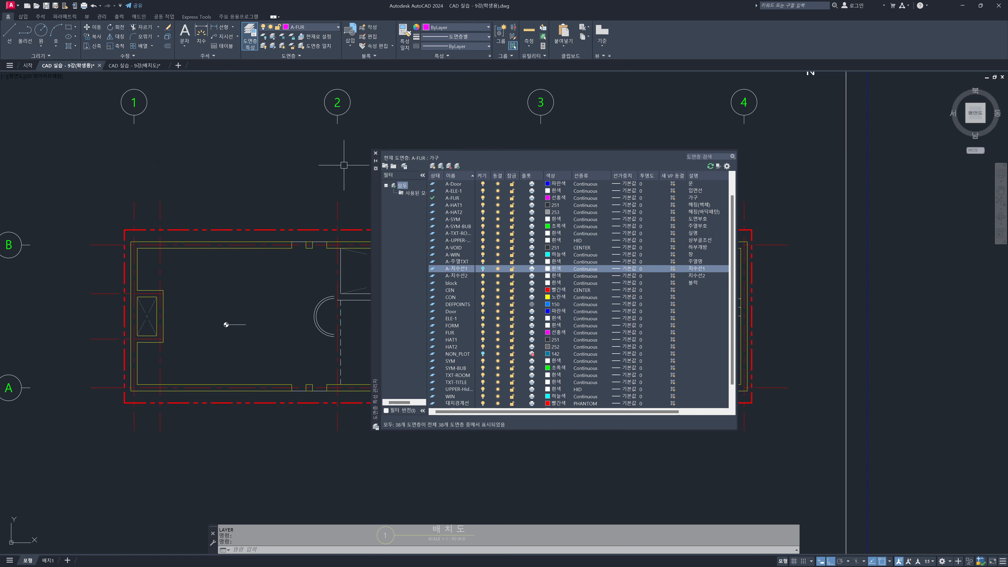
pyautogui.click(375, 154)
pyautogui.press('Escape')
pyautogui.press('Escape')
pyautogui.press('Escape')
# Step: Turn off the layers of the grid bubbles, grid numbers, red site boundary and centre lines with LAYOFF
pyautogui.moveTo(337, 154); pyautogui.dragTo(418, 167, button='middle')
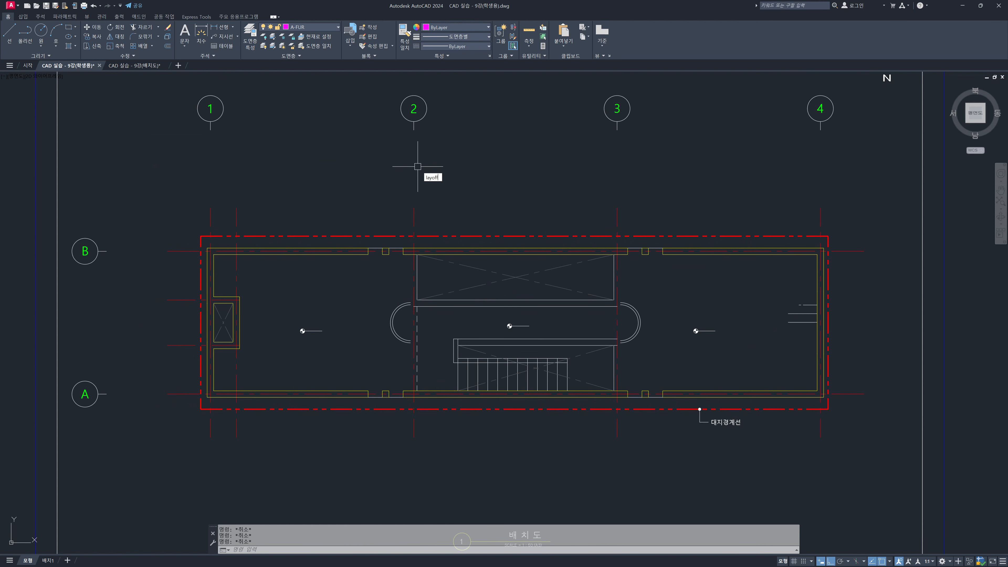
pyautogui.press('Return')
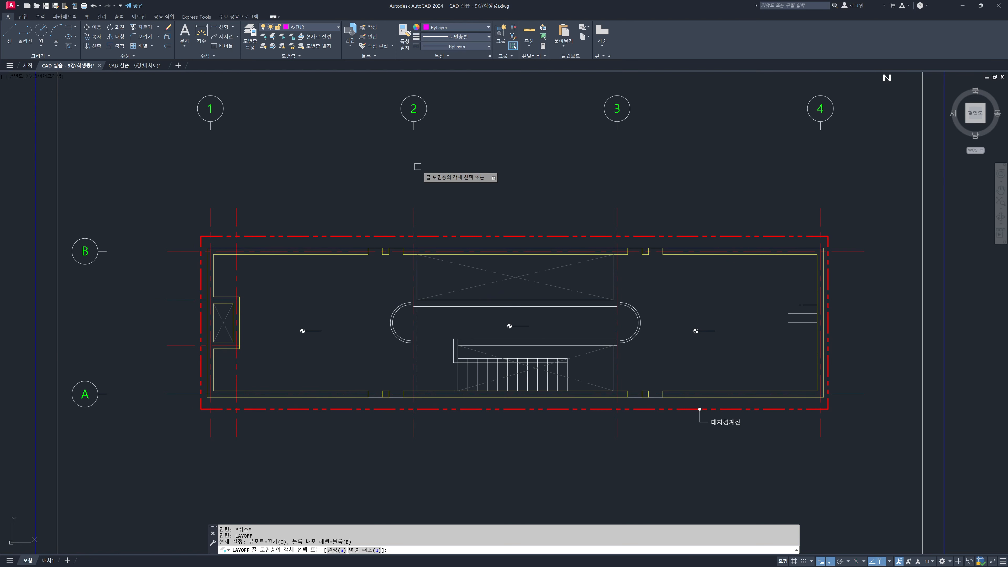
pyautogui.click(410, 121)
pyautogui.click(413, 111)
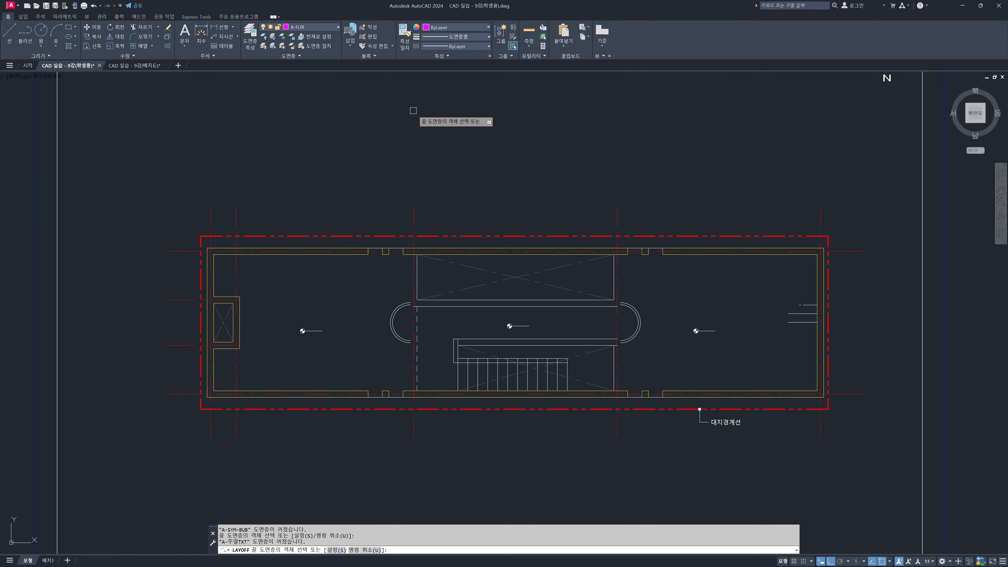
pyautogui.click(304, 236)
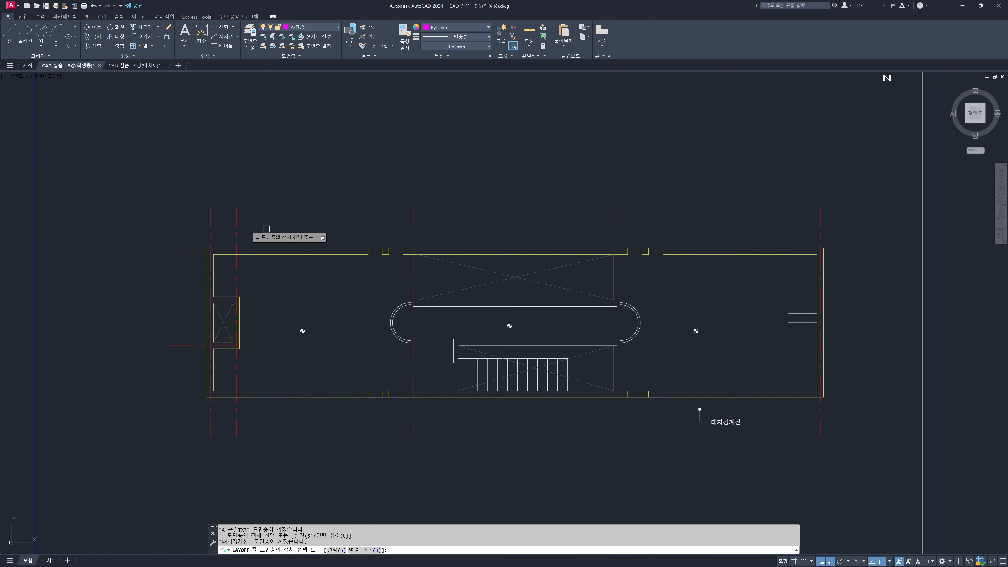
pyautogui.click(236, 218)
pyautogui.moveTo(479, 250); pyautogui.dragTo(480, 229, button='middle')
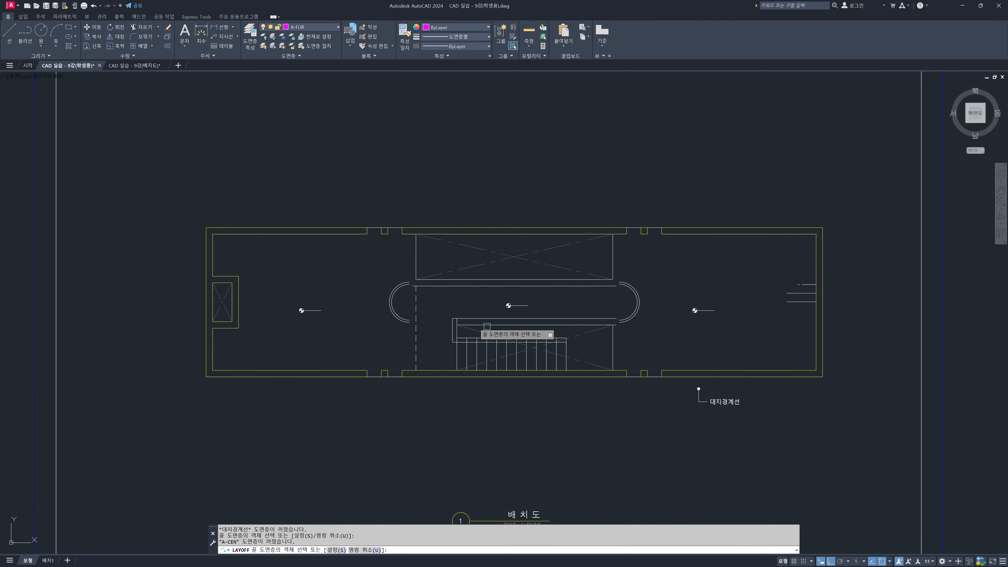
pyautogui.press('Escape')
pyautogui.press('Escape')
pyautogui.press('Escape')
# Step: Erase the three floor-level symbols in both bedrooms and the hall
pyautogui.moveTo(359, 308); pyautogui.dragTo(435, 322, button='middle')
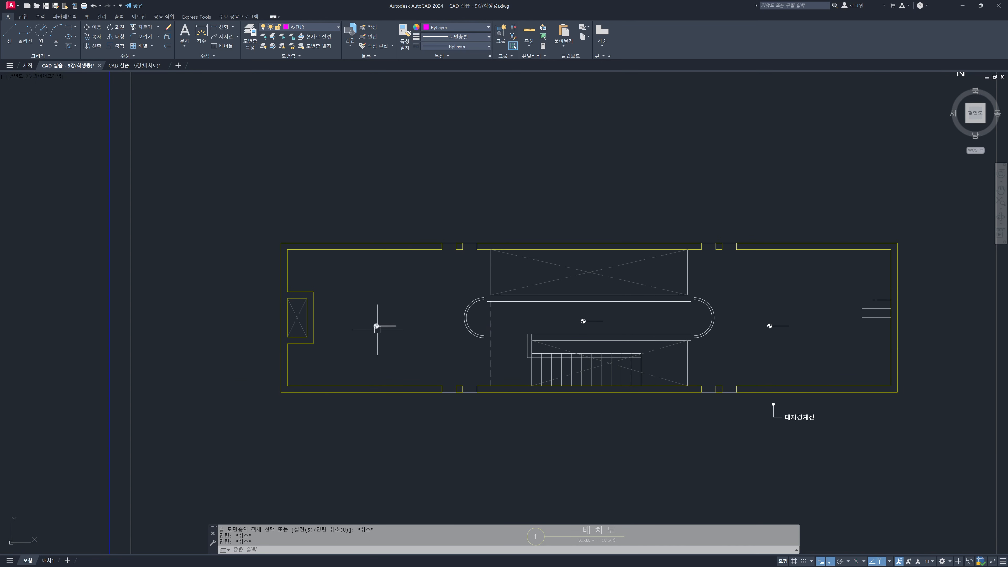
pyautogui.write('e')
pyautogui.press('space')
pyautogui.click(361, 309)
pyautogui.click(409, 338)
pyautogui.press('space')
pyautogui.click(533, 311)
pyautogui.click(622, 325)
pyautogui.write('e')
pyautogui.press('space')
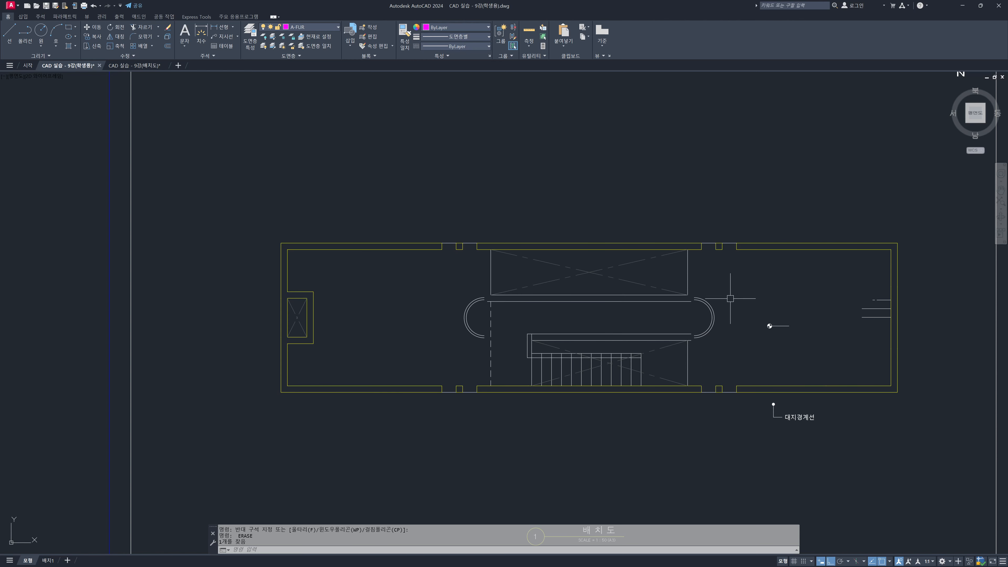
pyautogui.click(736, 295)
pyautogui.click(833, 338)
pyautogui.write('e')
pyautogui.press('space')
# Step: Erase the leftover short stair lines beside the east wall of the second bedroom
pyautogui.click(826, 283)
pyautogui.click(950, 338)
pyautogui.write('e')
pyautogui.press('space')
# Step: Erase the double arcs at both ends of the central hall
pyautogui.scroll(4, 735, 318)
pyautogui.scroll(-2, 714, 338)
pyautogui.scroll(2, 313, 318)
pyautogui.click(337, 292)
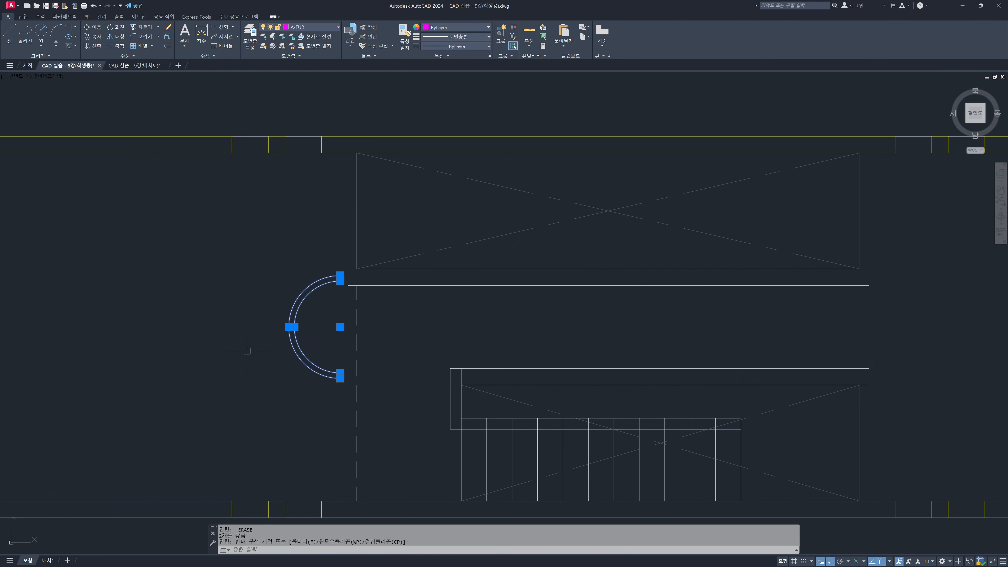
pyautogui.press('Escape')
pyautogui.press('Escape')
pyautogui.scroll(-5, 360, 326)
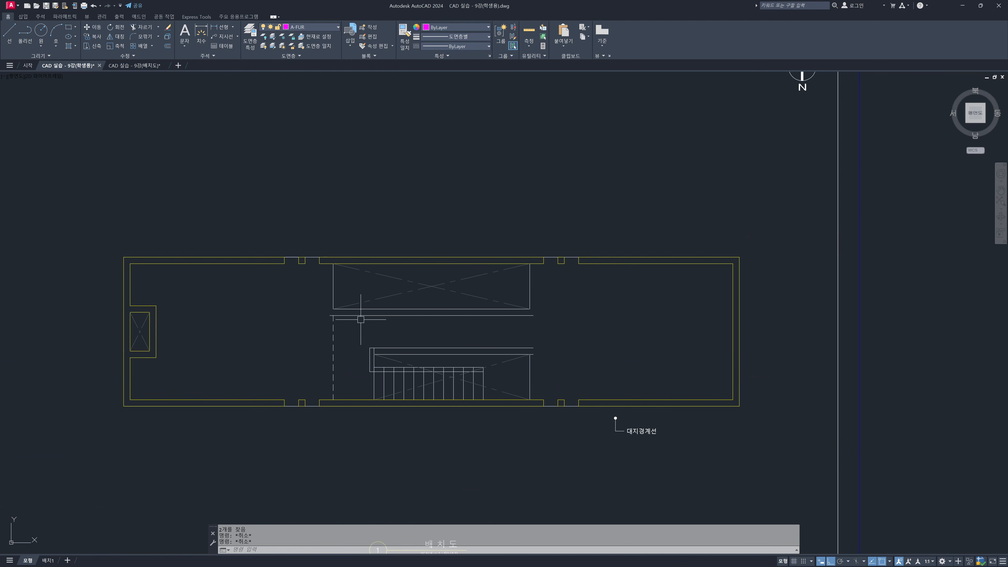
pyautogui.moveTo(356, 312); pyautogui.dragTo(428, 305, button='middle')
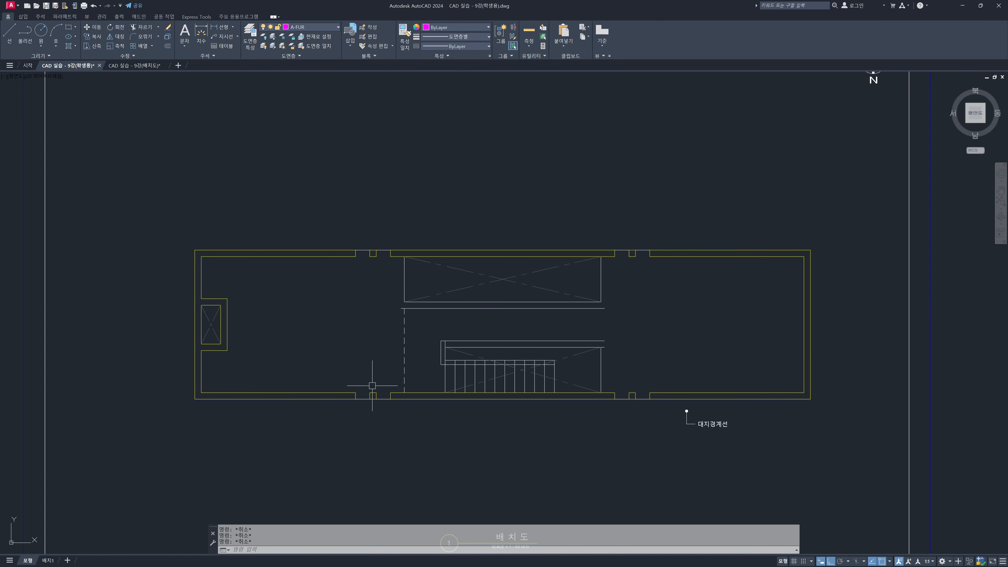
pyautogui.moveTo(369, 384); pyautogui.dragTo(419, 347, button='middle')
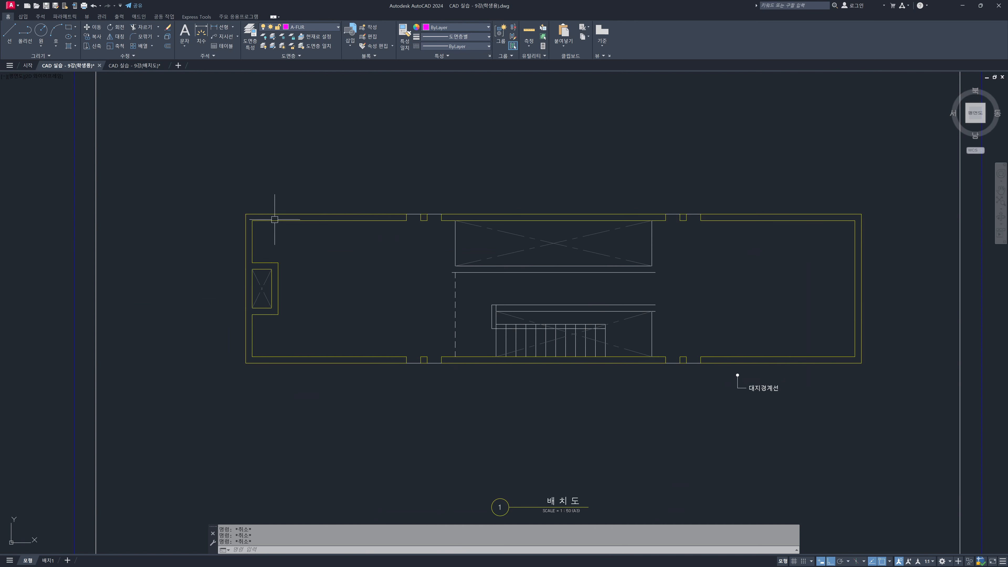
# Step: Erase the opening and column pieces in the north and south walls between the west room and the hall
pyautogui.write('e')
pyautogui.press('Return')
pyautogui.click(351, 184)
pyautogui.click(452, 397)
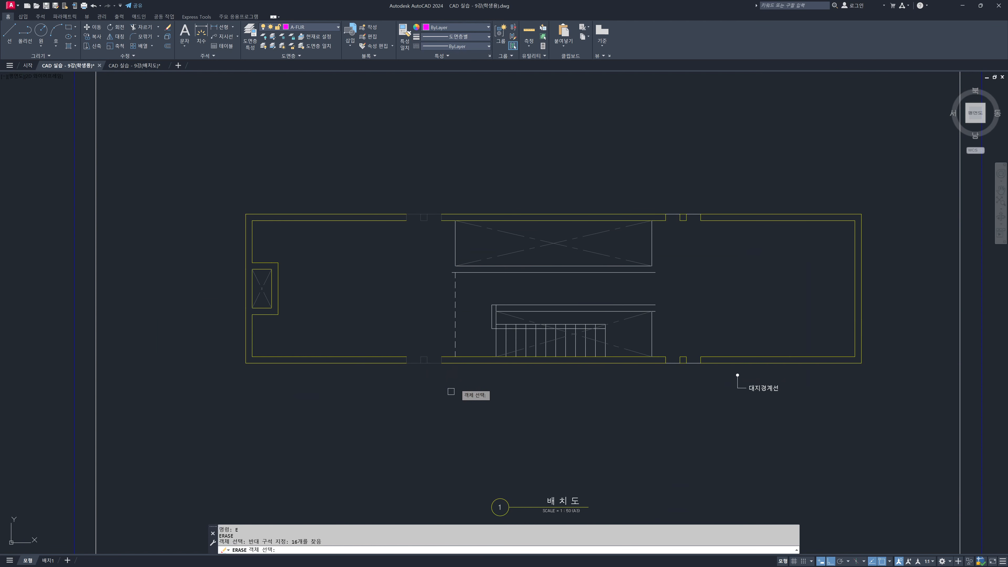
pyautogui.press('Return')
# Step: Erase the dashed line at the hall's west edge and the opening pieces in the walls east of the hall
pyautogui.click(507, 289)
pyautogui.click(400, 288)
pyautogui.write('e')
pyautogui.press('Return')
pyautogui.click(661, 187)
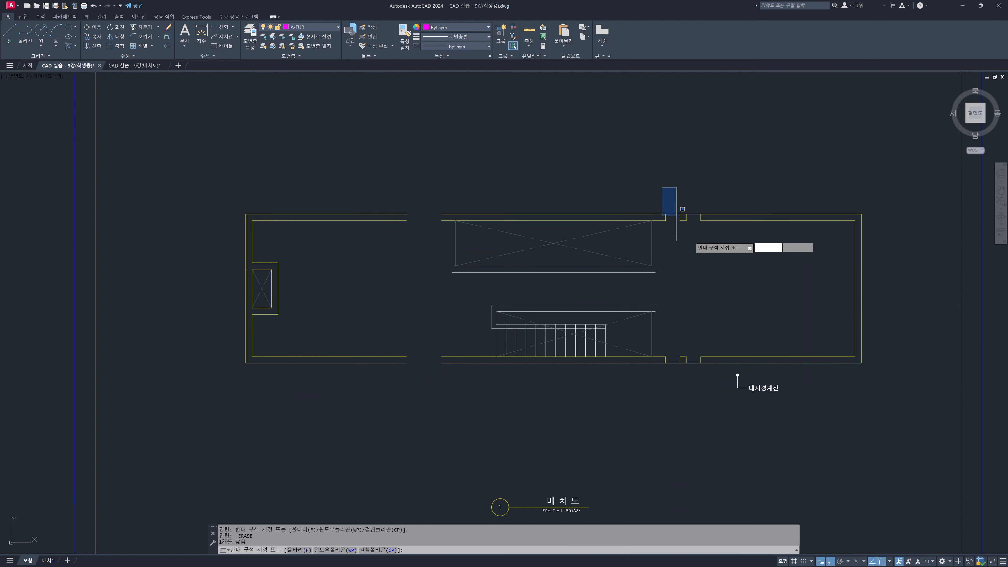
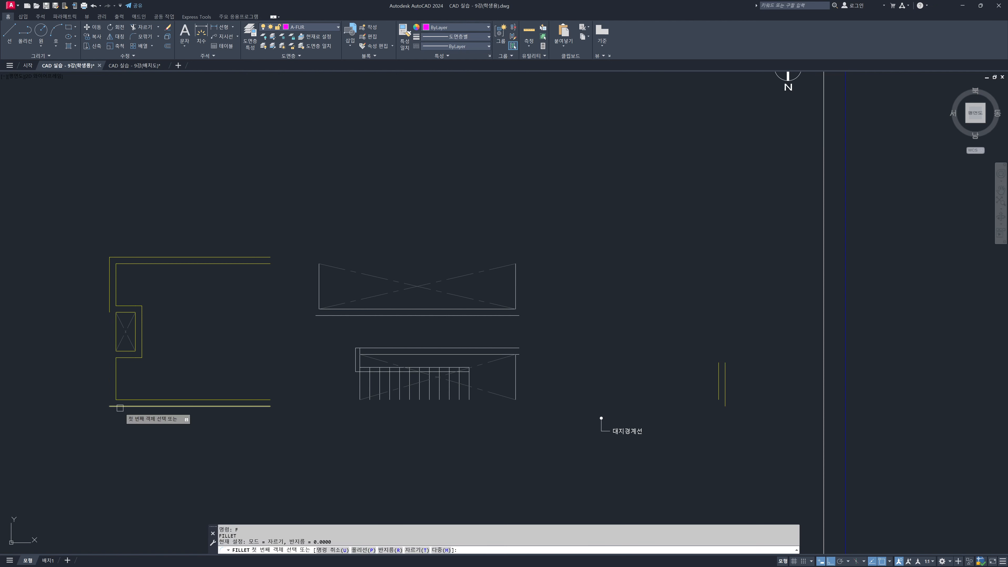
# Step: Join the outer and inner wall lines into closed rectangular outlines using Fillet with radius 0
pyautogui.click(107, 309)
pyautogui.press('Escape')
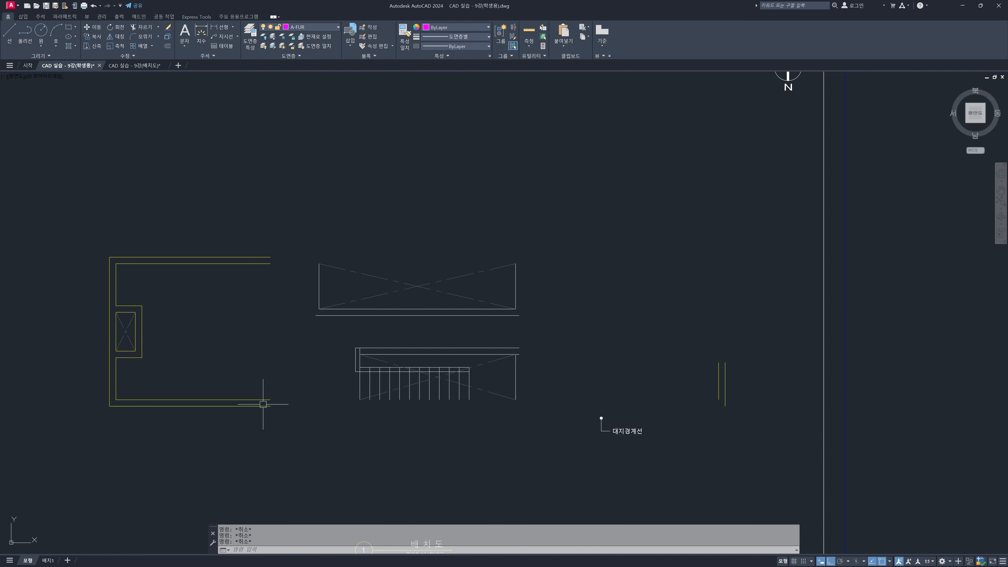
pyautogui.press('space')
pyautogui.click(266, 406)
pyautogui.click(727, 375)
pyautogui.press('space')
pyautogui.click(719, 380)
pyautogui.click(277, 398)
pyautogui.press('space')
pyautogui.click(266, 263)
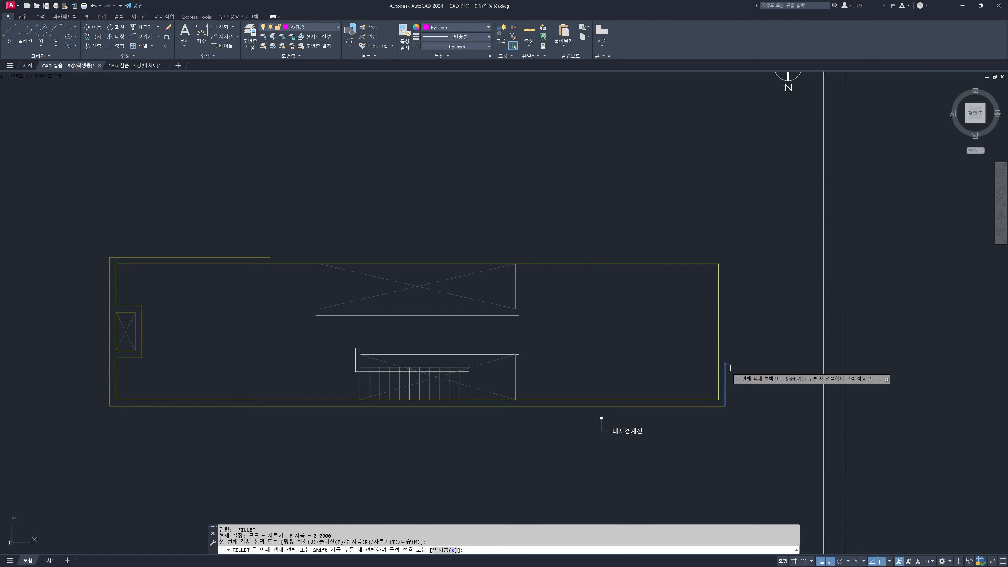
pyautogui.press('Escape')
pyautogui.click(270, 290)
pyautogui.click(210, 223)
pyautogui.press('Escape')
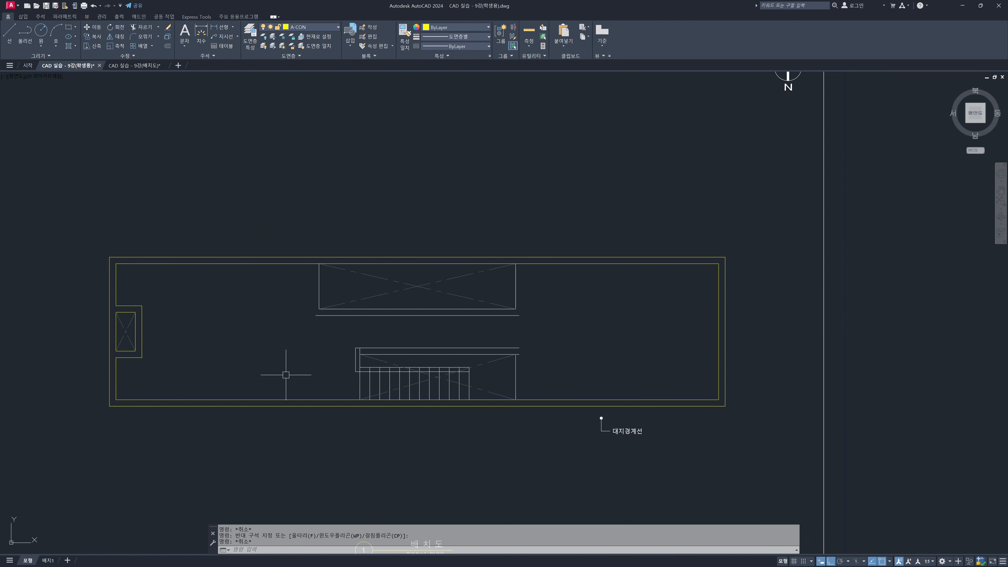
pyautogui.click(266, 424)
pyautogui.click(220, 352)
pyautogui.press('Escape')
pyautogui.click(767, 306)
pyautogui.click(664, 324)
pyautogui.press('Escape')
pyautogui.press('Escape')
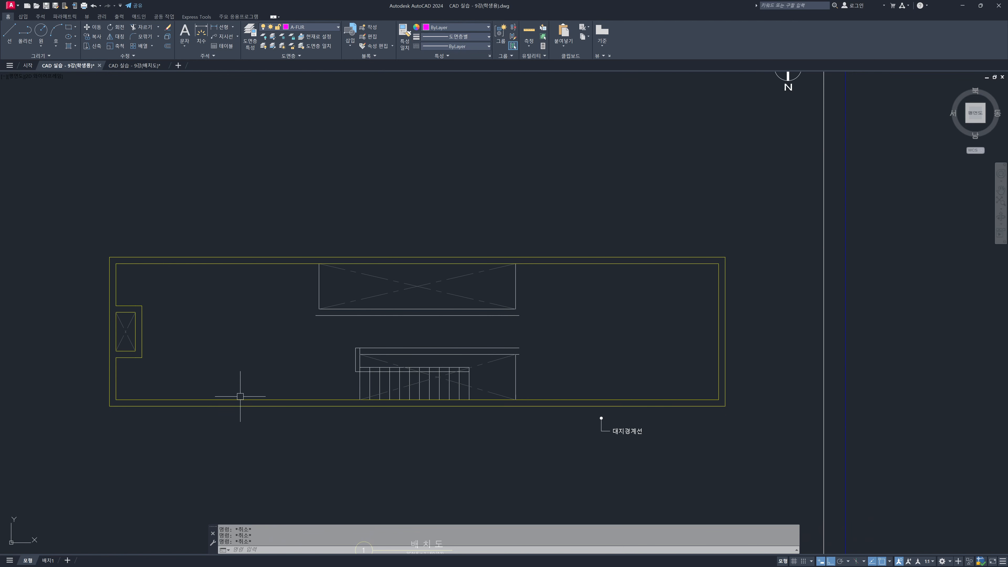
# Step: Examine the reference photo of the house's roof and parapets, closing it to return to the drawing
pyautogui.moveTo(316, 324)
pyautogui.mouseDown(button='middle')
pyautogui.moveTo(407, 309)
pyautogui.moveTo(410, 338)
pyautogui.mouseUp(button='middle')
pyautogui.scroll(2, 199, 321)
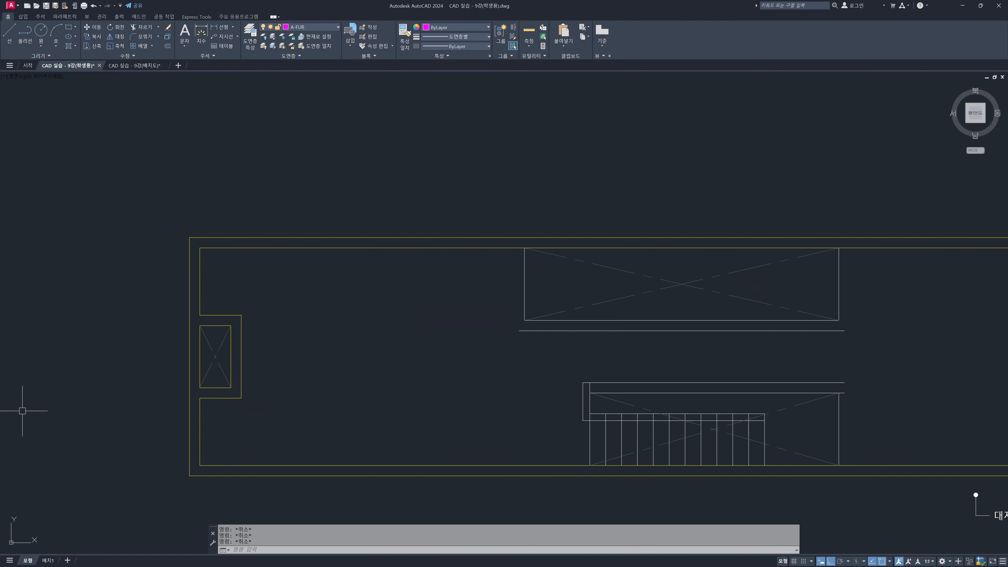
pyautogui.hotkey('alt', 'Tab')
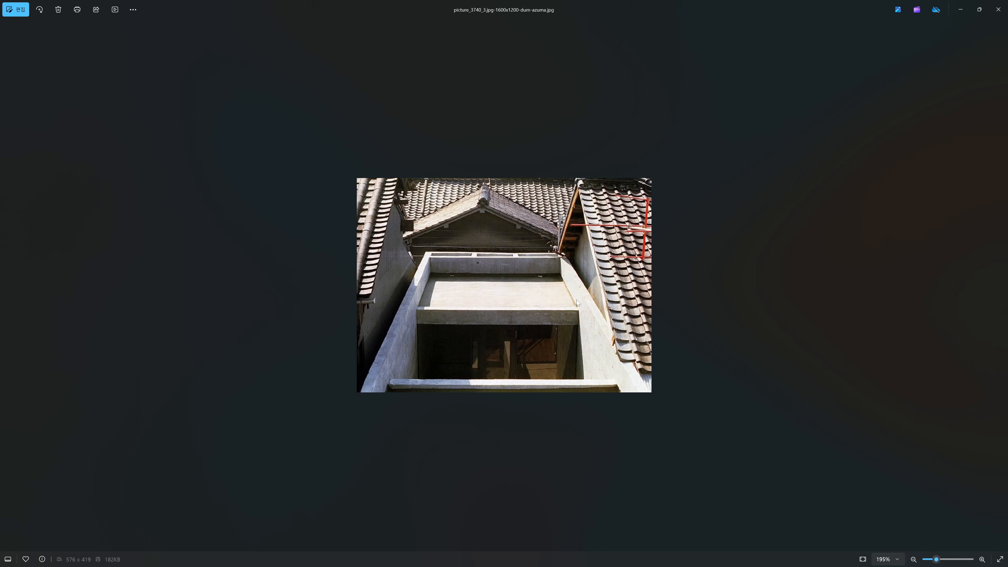
pyautogui.click(999, 8)
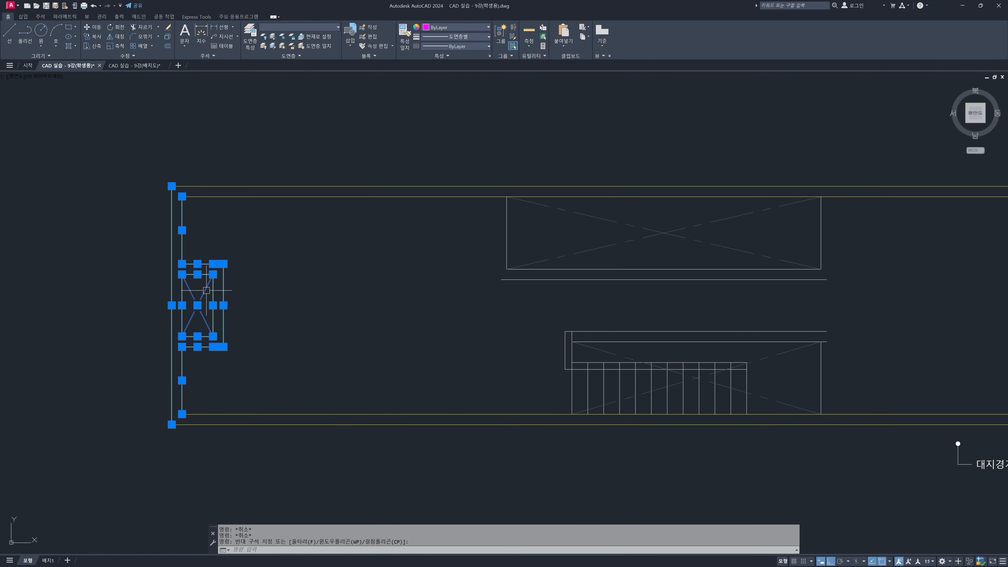
pyautogui.press('Escape')
pyautogui.press('Escape')
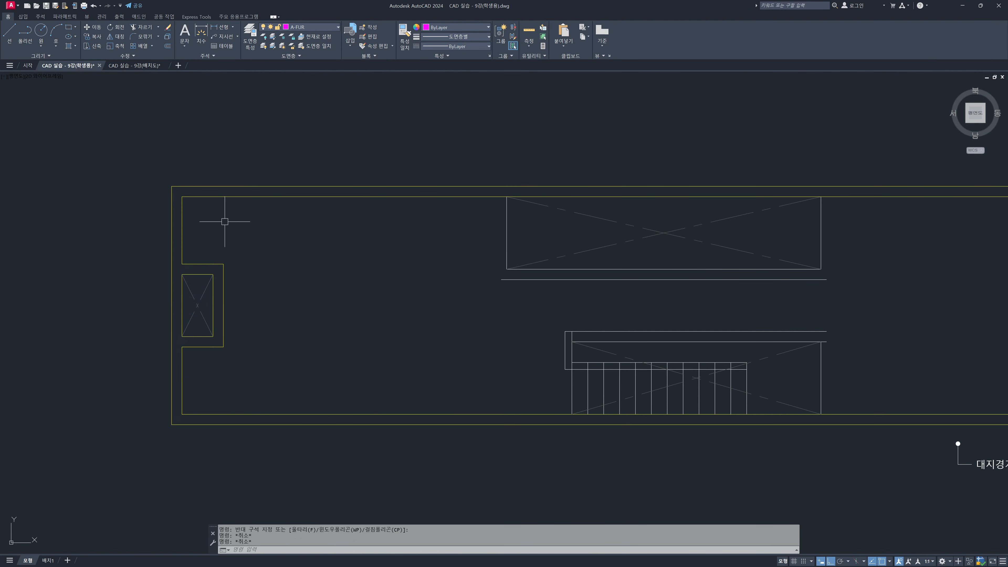
# Step: Extend the east edges of the small west shaft and its surrounding wall to the inner north wall line
pyautogui.write('ex')
pyautogui.press('Return')
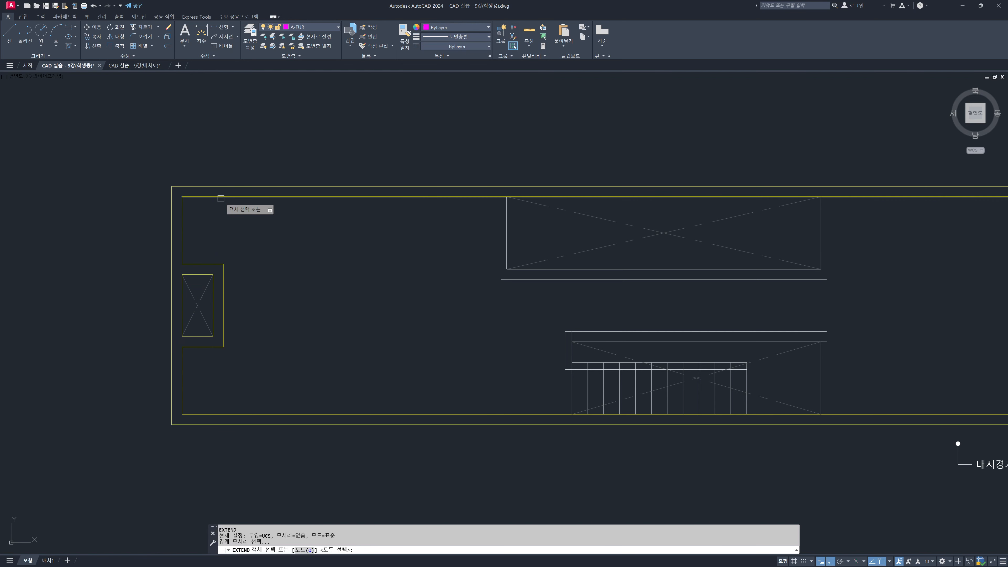
pyautogui.click(221, 199)
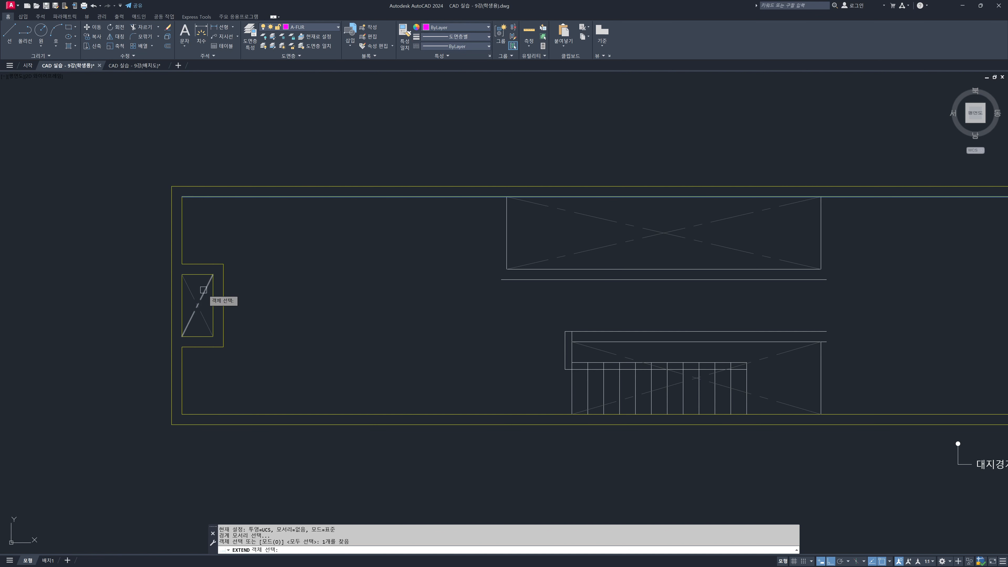
pyautogui.press('Return')
pyautogui.scroll(4, 214, 288)
pyautogui.click(261, 288)
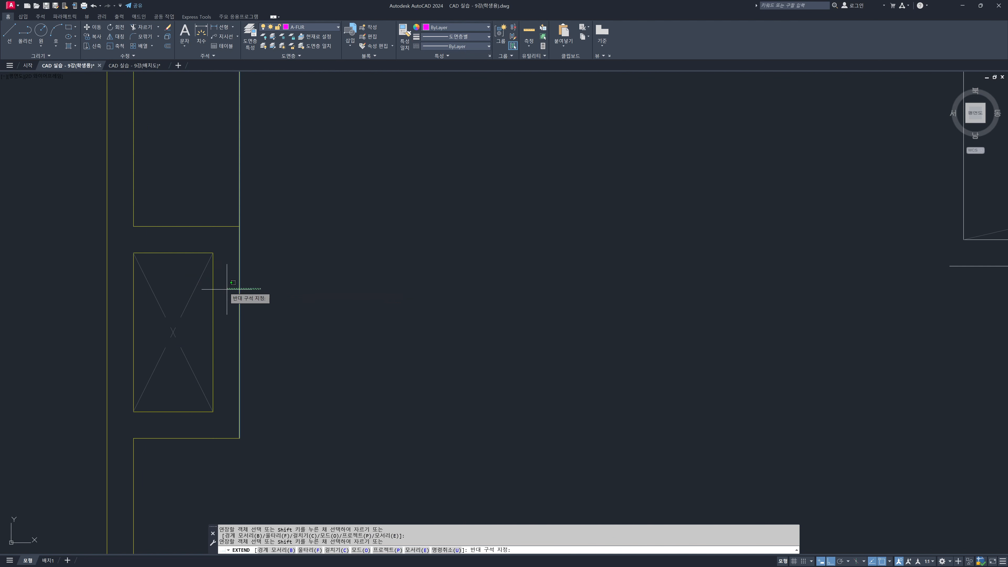
pyautogui.click(209, 280)
pyautogui.scroll(-3, 218, 285)
pyautogui.moveTo(227, 275); pyautogui.dragTo(295, 240, button='middle')
pyautogui.moveTo(315, 342); pyautogui.dragTo(324, 306, button='middle')
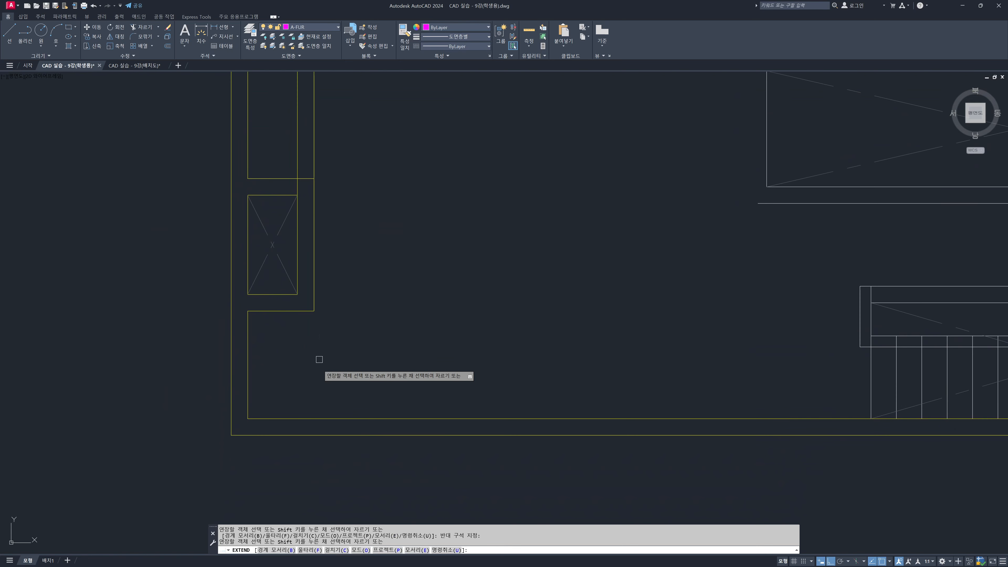
pyautogui.press('Escape')
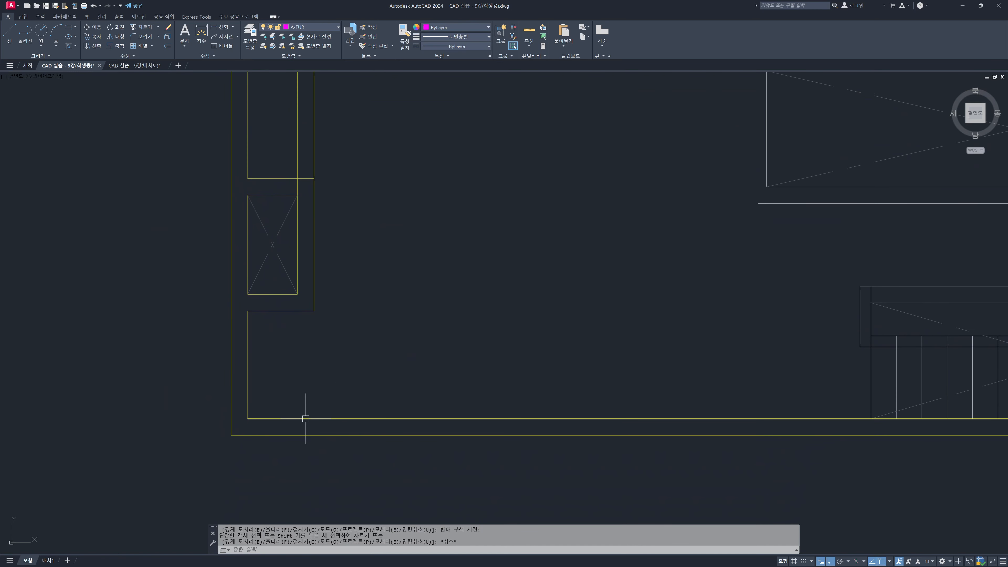
# Step: Extend the same two vertical shaft lines to the inner south wall line
pyautogui.write('ex')
pyautogui.press('Return')
pyautogui.click(305, 418)
pyautogui.press('Return')
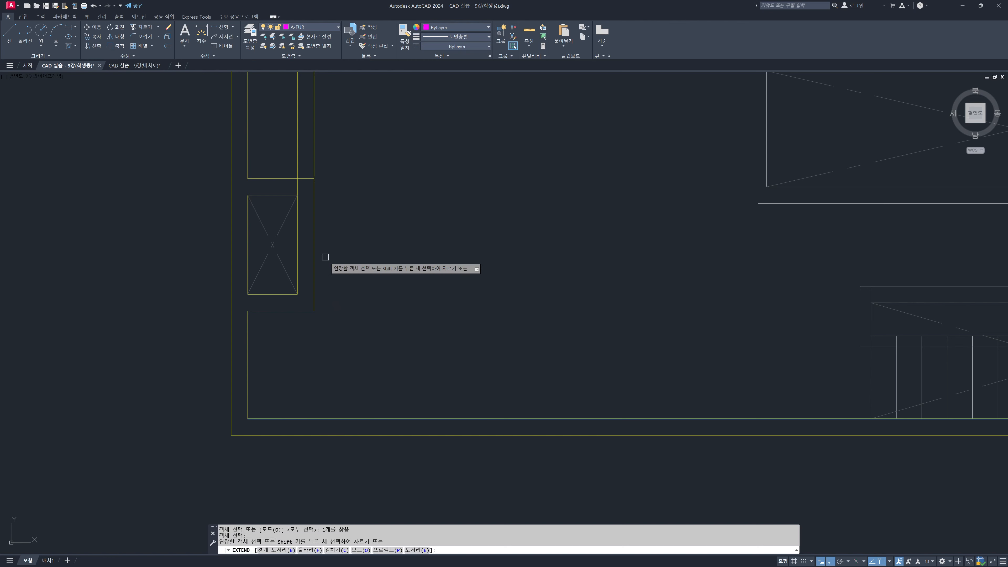
pyautogui.click(325, 260)
pyautogui.press('Escape')
pyautogui.press('Escape')
pyautogui.moveTo(320, 226); pyautogui.dragTo(308, 281, button='middle')
pyautogui.write('tr')
pyautogui.press('Return')
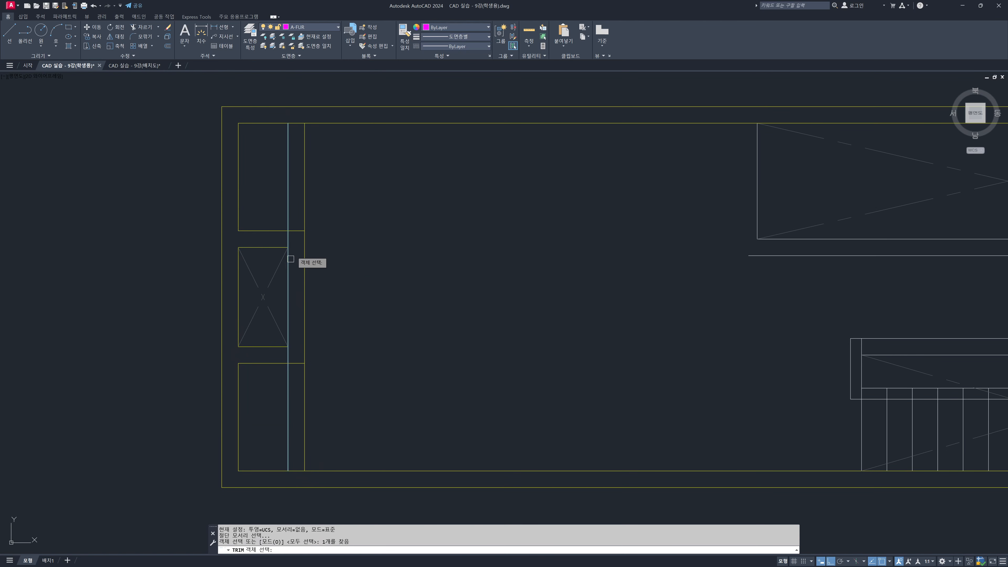
pyautogui.click(295, 232)
pyautogui.press('Escape')
pyautogui.press('Escape')
# Step: Erase the two short horizontal stubs between the extended vertical lines, above and below the shaft
pyautogui.click(275, 221)
pyautogui.click(334, 247)
pyautogui.click(279, 385)
pyautogui.click(330, 350)
pyautogui.write('e')
pyautogui.press('Return')
# Step: Check the roof arrangement in the reference photo again, closing it to return to the drawing
pyautogui.moveTo(239, 251)
pyautogui.mouseDown(button='middle')
pyautogui.moveTo(279, 275)
pyautogui.moveTo(307, 268)
pyautogui.mouseUp(button='middle')
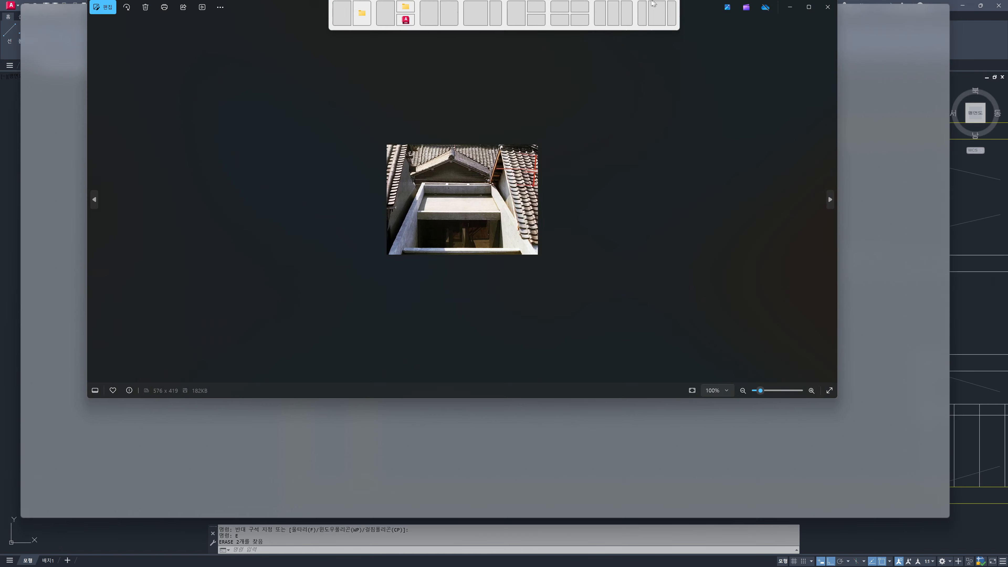
pyautogui.scroll(2, 481, 271)
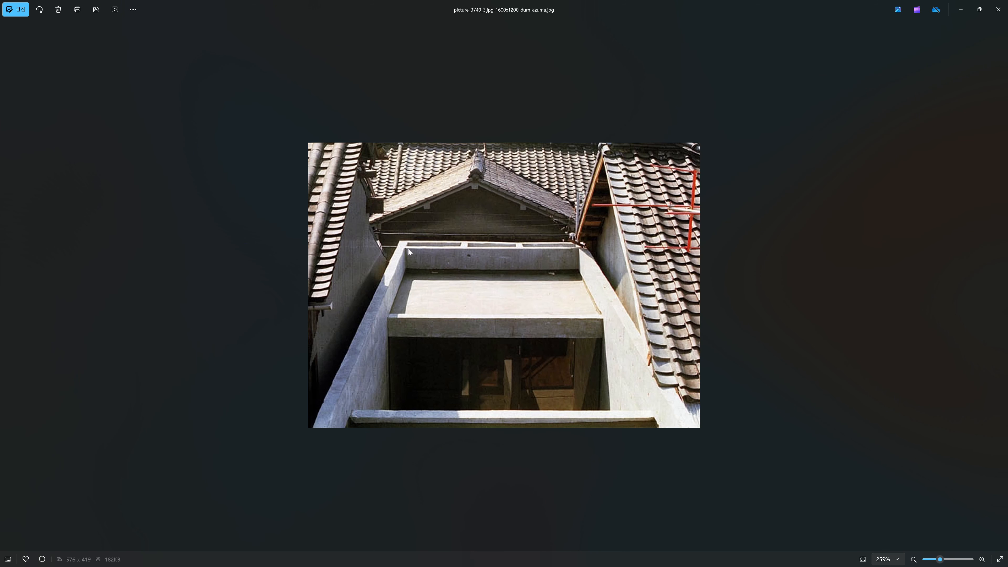
pyautogui.click(999, 10)
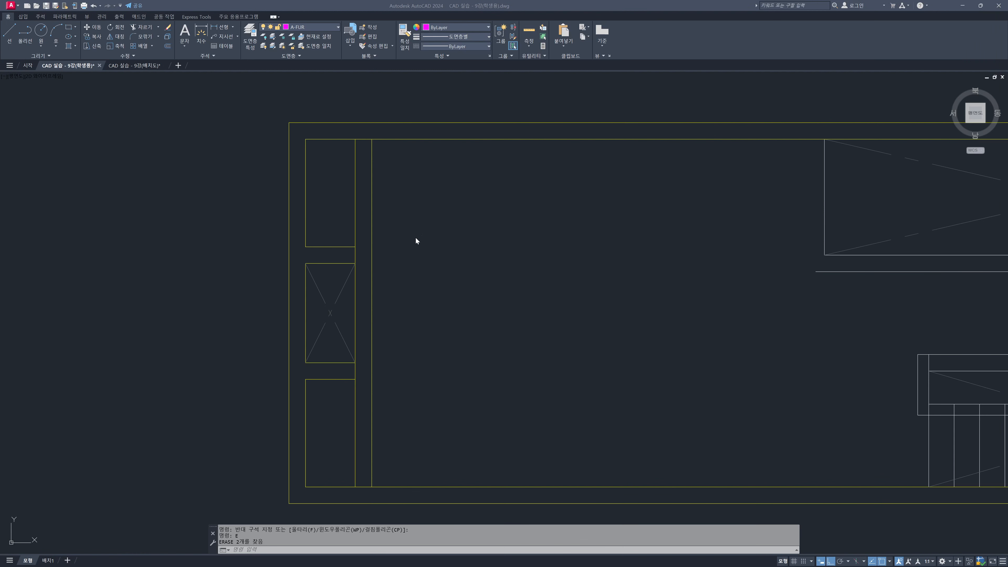
# Step: Trim the shaft's extended east line in the gap between the north opening and the middle shaft
pyautogui.write('tr')
pyautogui.press('space')
pyautogui.click(336, 247)
pyautogui.click(332, 264)
pyautogui.press('space')
pyautogui.click(356, 254)
pyautogui.press('space')
# Step: Trim the shaft's extended east line in the gap between the middle shaft and the south opening
pyautogui.write('tr')
pyautogui.press('space')
pyautogui.click(339, 363)
pyautogui.click(341, 378)
pyautogui.press('space')
pyautogui.click(354, 373)
pyautogui.press('space')
pyautogui.press('Escape')
pyautogui.press('Escape')
# Step: Trim the inner north and south wall lines between the three west openings and the main roof area
pyautogui.moveTo(396, 438); pyautogui.dragTo(400, 387, button='middle')
pyautogui.write('tr')
pyautogui.press('space')
pyautogui.press('space')
pyautogui.click(367, 436)
pyautogui.click(367, 88)
pyautogui.press('Escape')
pyautogui.moveTo(454, 115); pyautogui.dragTo(436, 176, button='middle')
pyautogui.scroll(-2, 436, 176)
pyautogui.press('Escape')
pyautogui.press('Escape')
pyautogui.scroll(2, 367, 265)
pyautogui.click(363, 257)
pyautogui.click(332, 274)
pyautogui.moveTo(348, 235); pyautogui.dragTo(358, 302, button='middle')
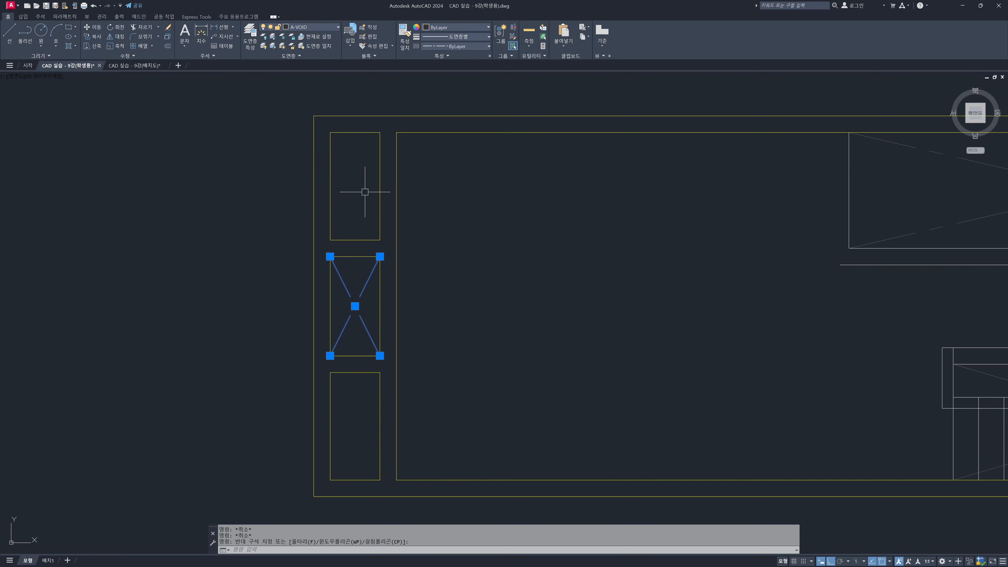
pyautogui.press('Escape')
pyautogui.press('Escape')
# Step: Compare the west shaft and its crossed void lines with the upward-looking reference image of the house
pyautogui.moveTo(549, 368); pyautogui.dragTo(524, 328, button='middle')
pyautogui.hotkey('alt', 'Tab')
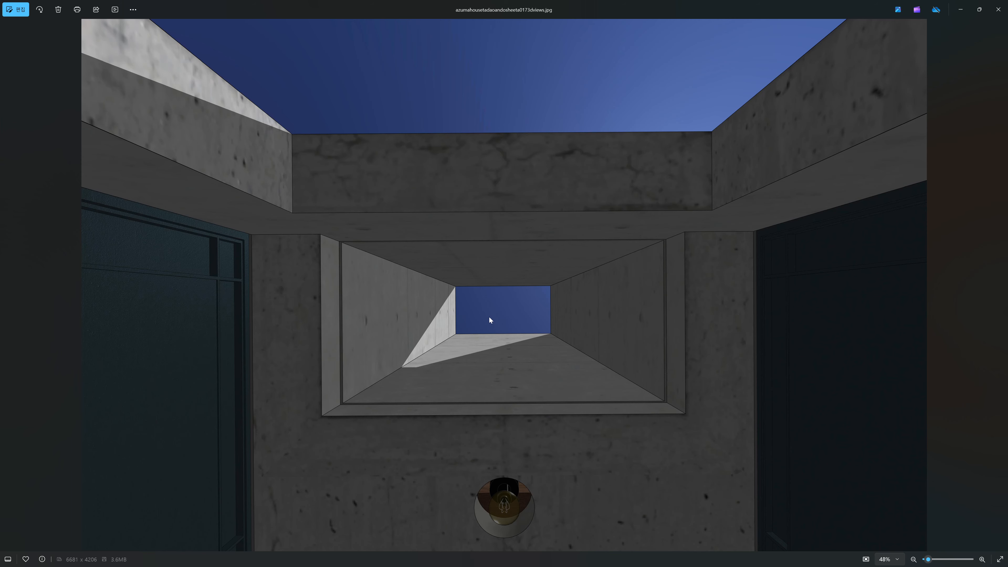
pyautogui.hotkey('alt', 'Tab')
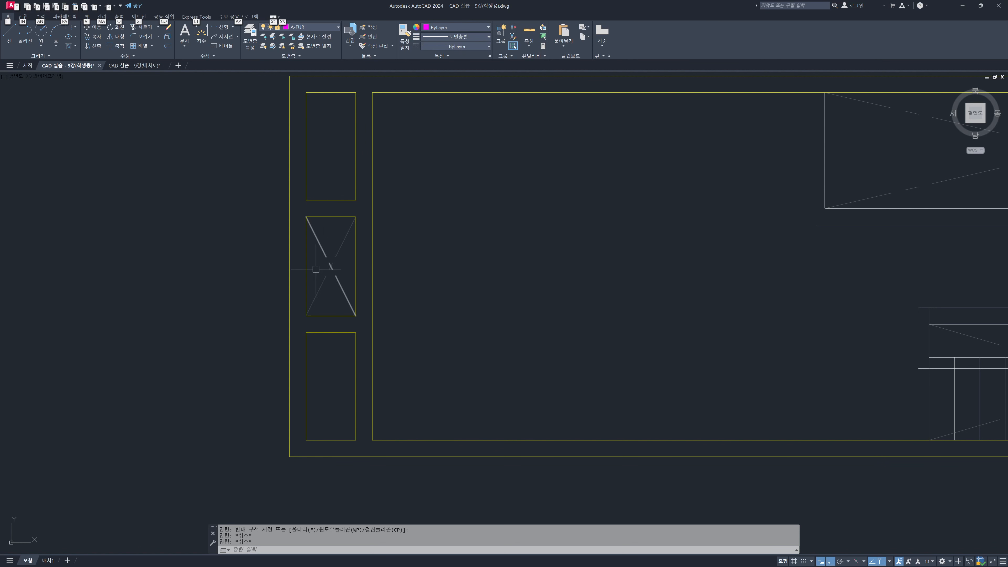
pyautogui.click(338, 253)
pyautogui.click(326, 280)
pyautogui.press('Escape')
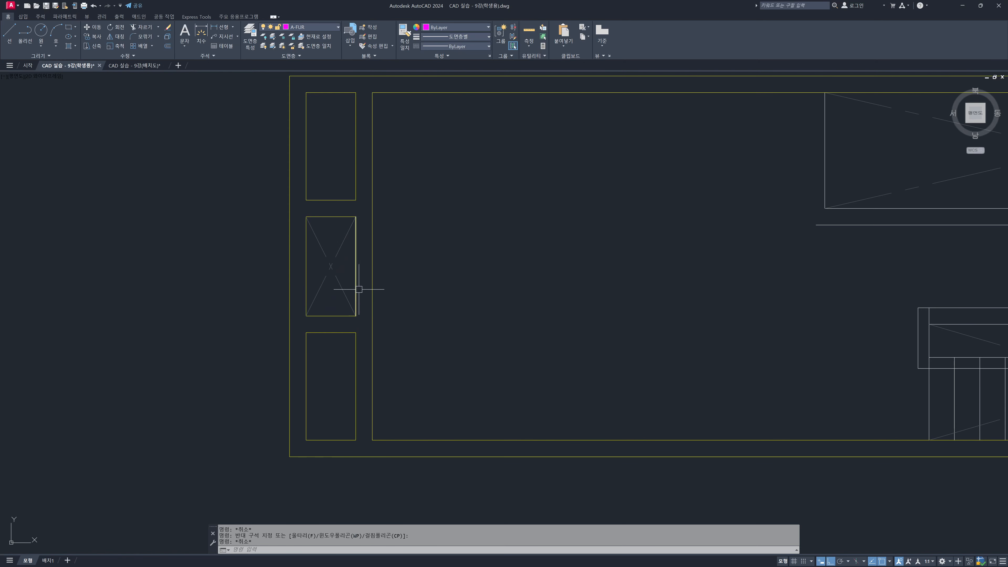
# Step: Extend the west edge of the central north void to the inner south wall line
pyautogui.scroll(-3, 392, 323)
pyautogui.scroll(2, 572, 322)
pyautogui.moveTo(571, 322); pyautogui.dragTo(457, 345, button='middle')
pyautogui.click(460, 254)
pyautogui.press('Escape')
pyautogui.write('ex')
pyautogui.press('Return')
pyautogui.click(460, 278)
pyautogui.press('Escape')
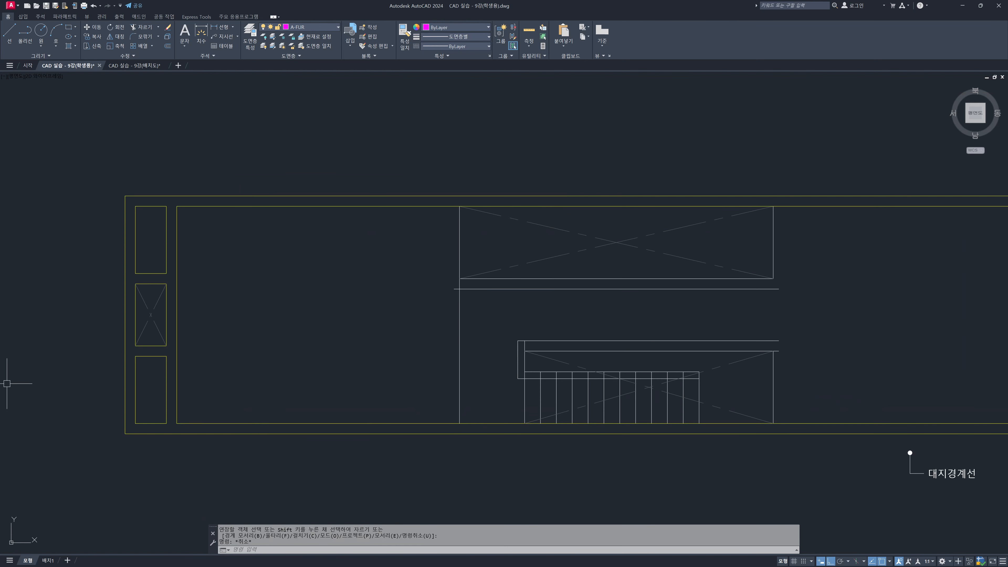
# Step: Examine the enlarged reference photo of the courtyard bridge and roof edge, closing it to return to the drawing
pyautogui.hotkey('alt', 'Tab')
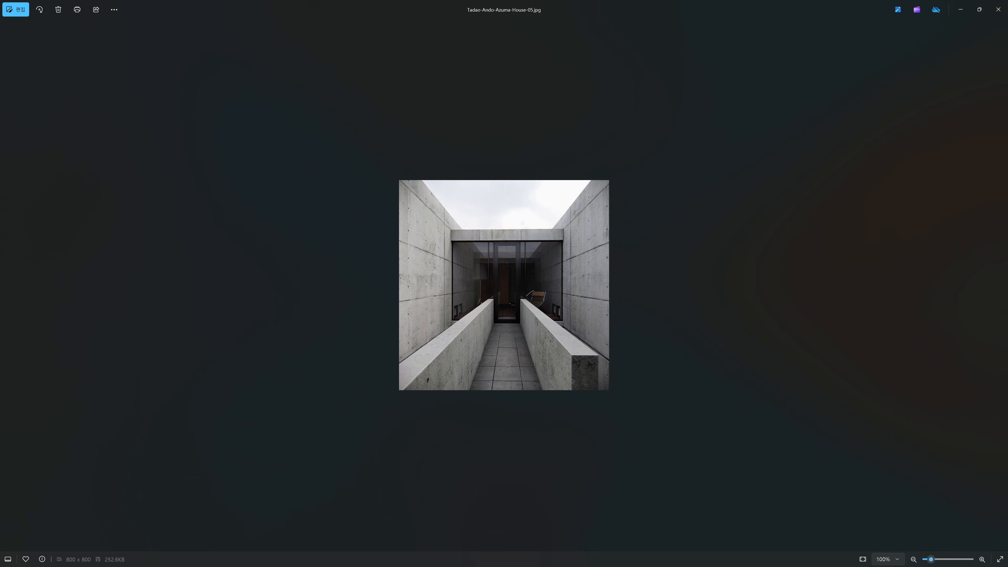
pyautogui.scroll(3, 480, 238)
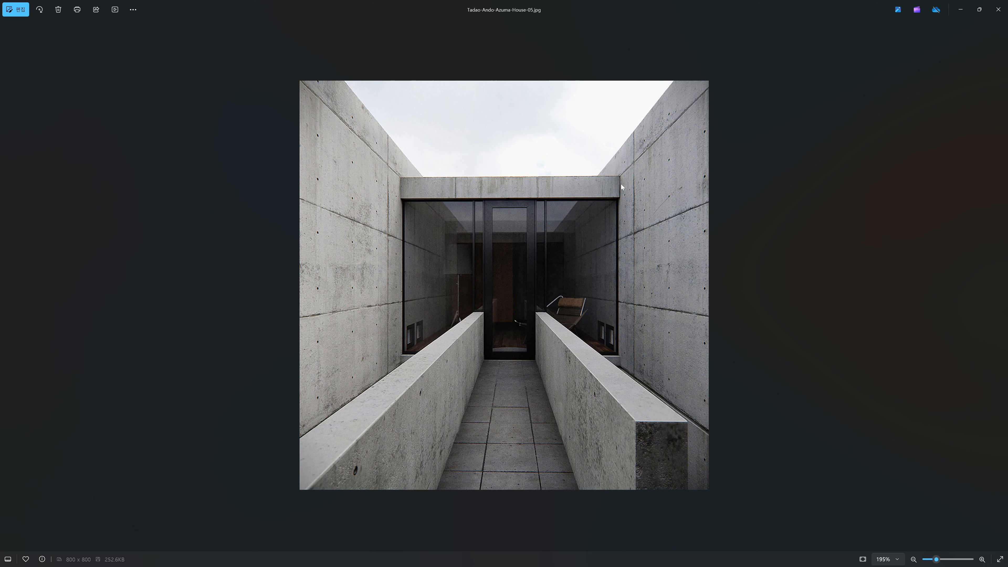
pyautogui.click(1003, 13)
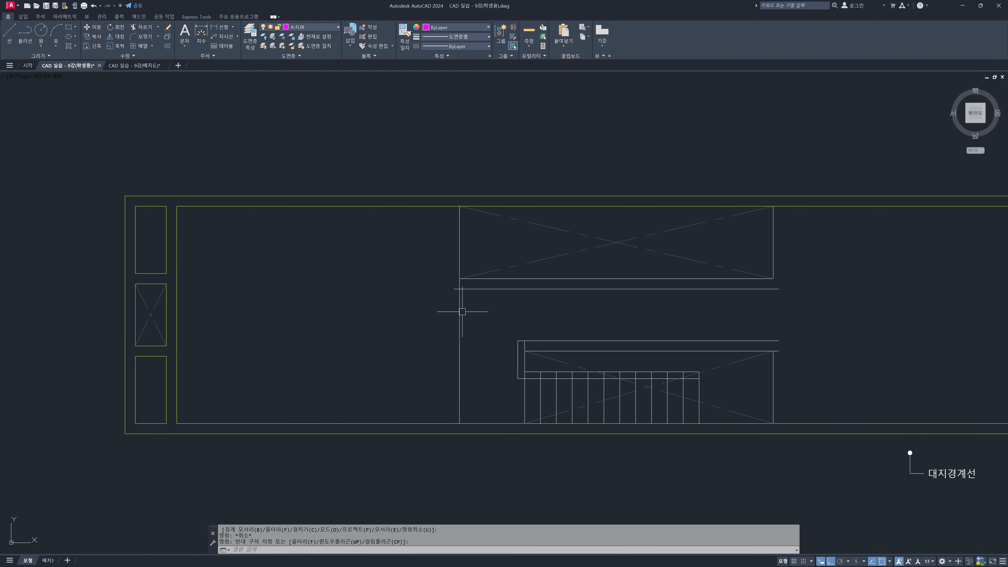
pyautogui.click(478, 301)
pyautogui.press('Escape')
pyautogui.press('Escape')
# Step: Extend the east edge of the central north void to the inner south wall line, replacing the separate line beside the stair void
pyautogui.write('ex')
pyautogui.press('Return')
pyautogui.click(774, 423)
pyautogui.press('Return')
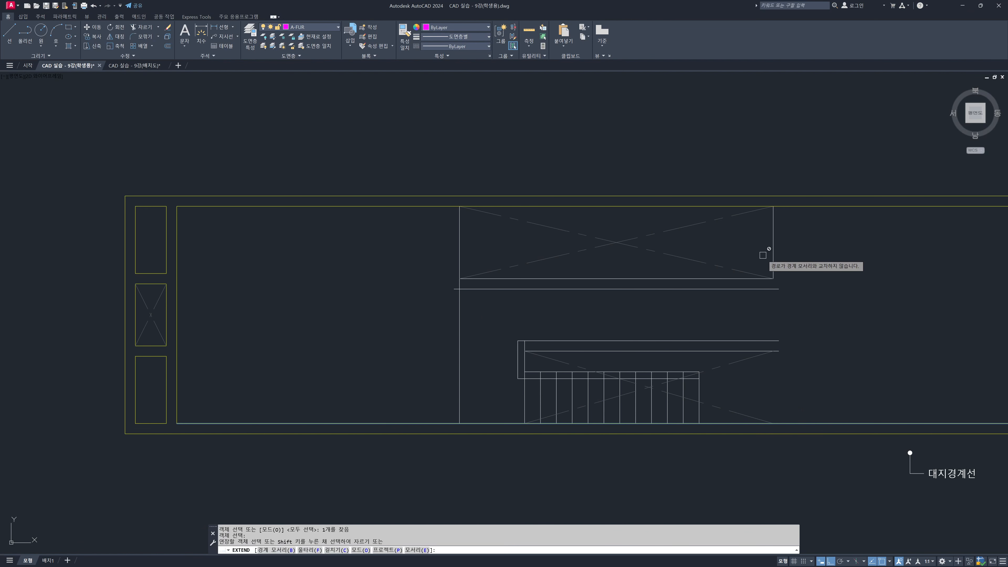
pyautogui.click(772, 264)
pyautogui.press('Return')
pyautogui.moveTo(753, 323); pyautogui.dragTo(760, 316, button='middle')
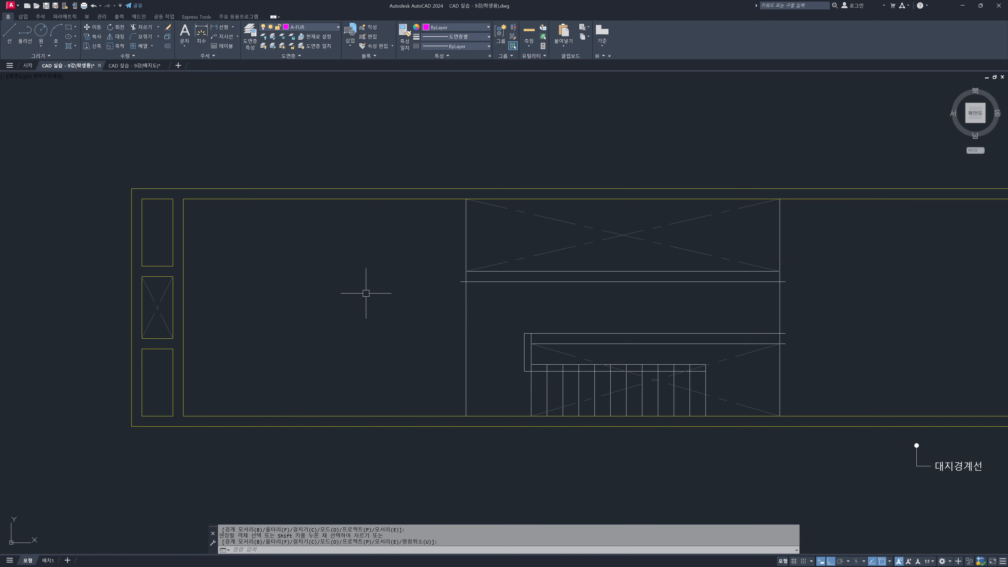
# Step: Offset the courtyard's west and east edge lines outward by 150
pyautogui.write('o')
pyautogui.press('Return')
pyautogui.write('150')
pyautogui.press('Return')
pyautogui.click(465, 223)
pyautogui.click(432, 226)
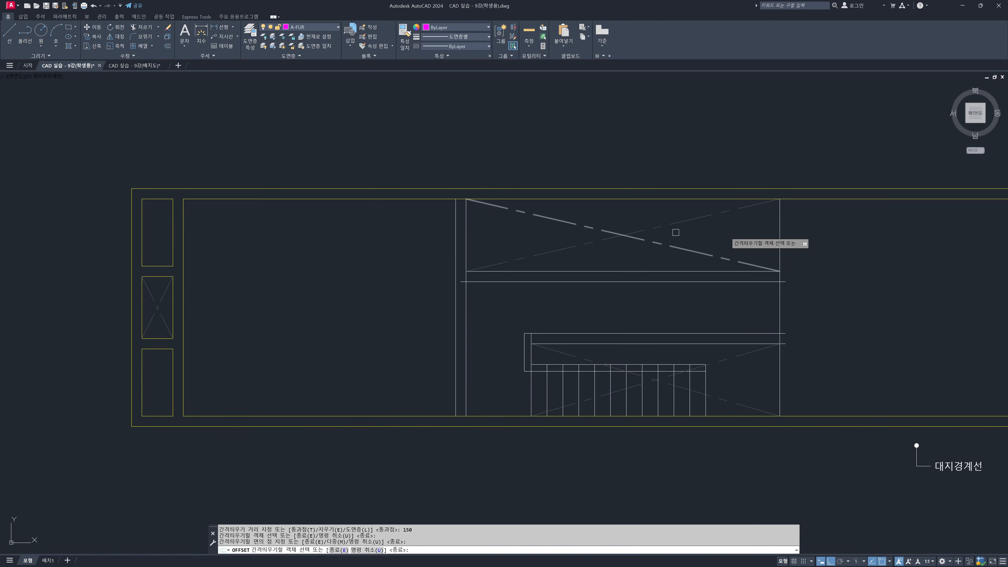
pyautogui.click(779, 238)
pyautogui.click(864, 225)
pyautogui.press('Escape')
pyautogui.press('Escape')
pyautogui.moveTo(826, 265); pyautogui.dragTo(823, 259, button='middle')
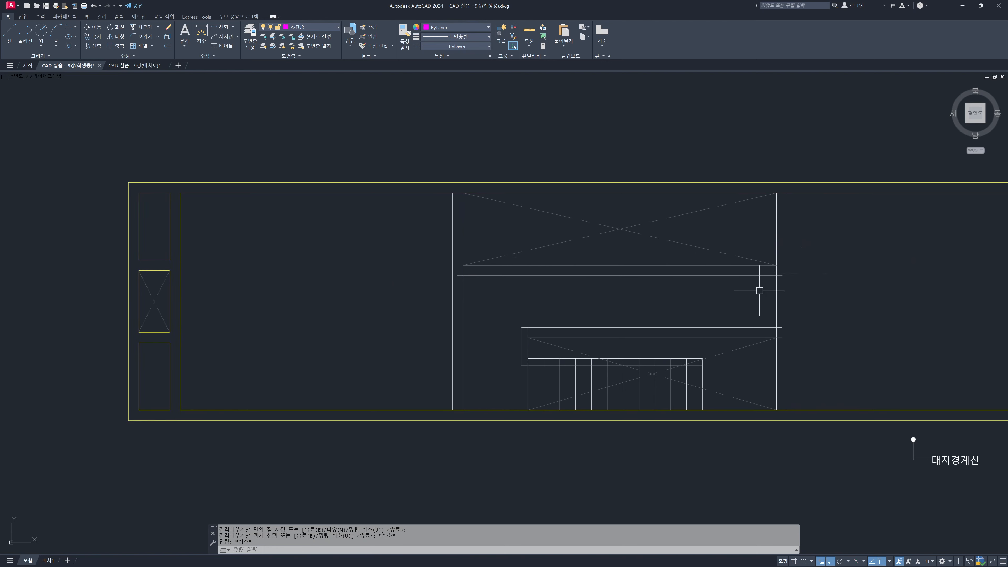
# Step: Trim the bridge line ends that overrun the courtyard's west and east edges
pyautogui.write('tr')
pyautogui.press('Return')
pyautogui.scroll(2, 471, 279)
pyautogui.moveTo(817, 311); pyautogui.dragTo(495, 316, button='middle')
pyautogui.click(648, 283)
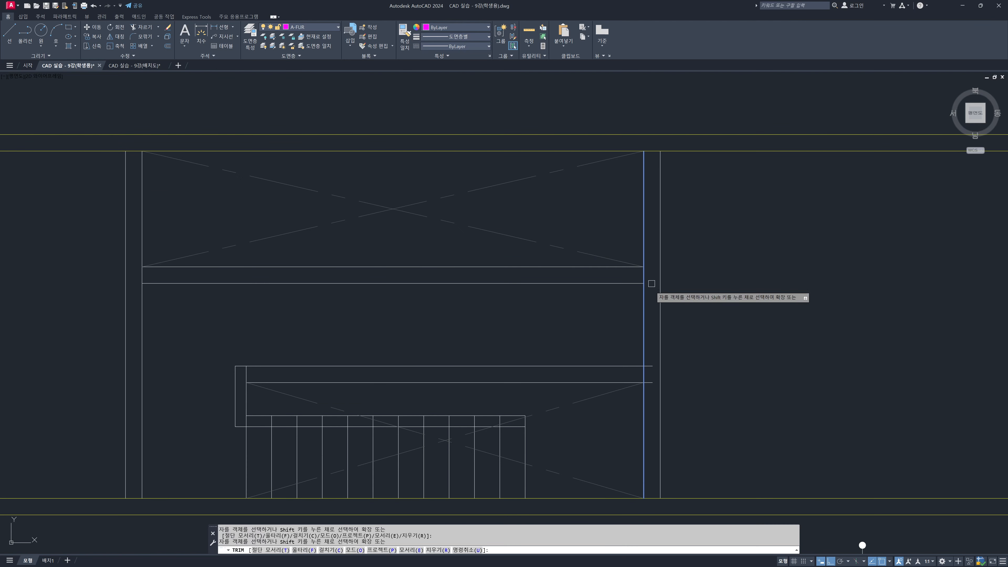
pyautogui.click(649, 383)
pyautogui.press('Escape')
pyautogui.press('Escape')
pyautogui.scroll(-2, 682, 370)
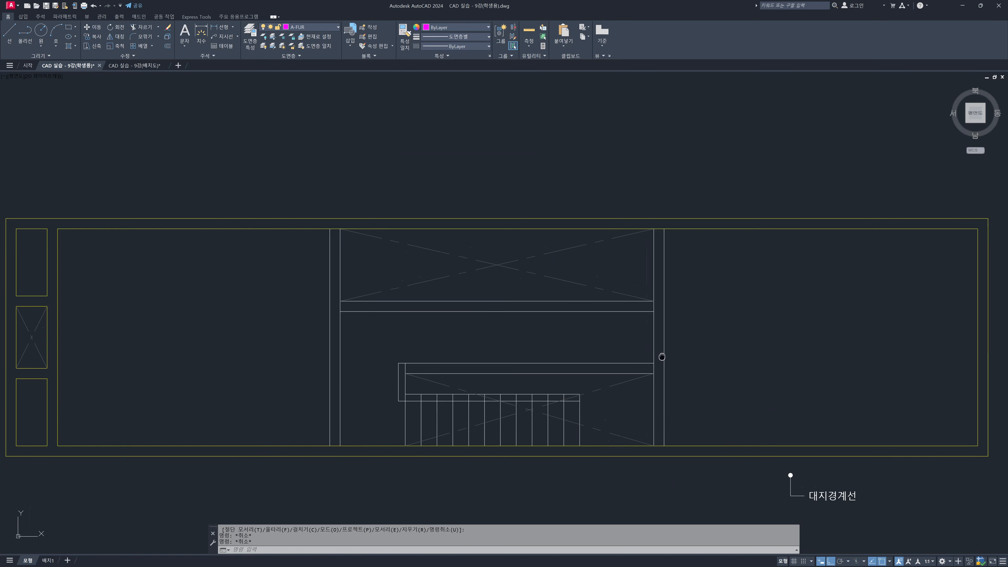
# Step: Delete the dashed void diagonals crossing the stair area in the courtyard
pyautogui.moveTo(704, 315); pyautogui.dragTo(702, 296, button='middle')
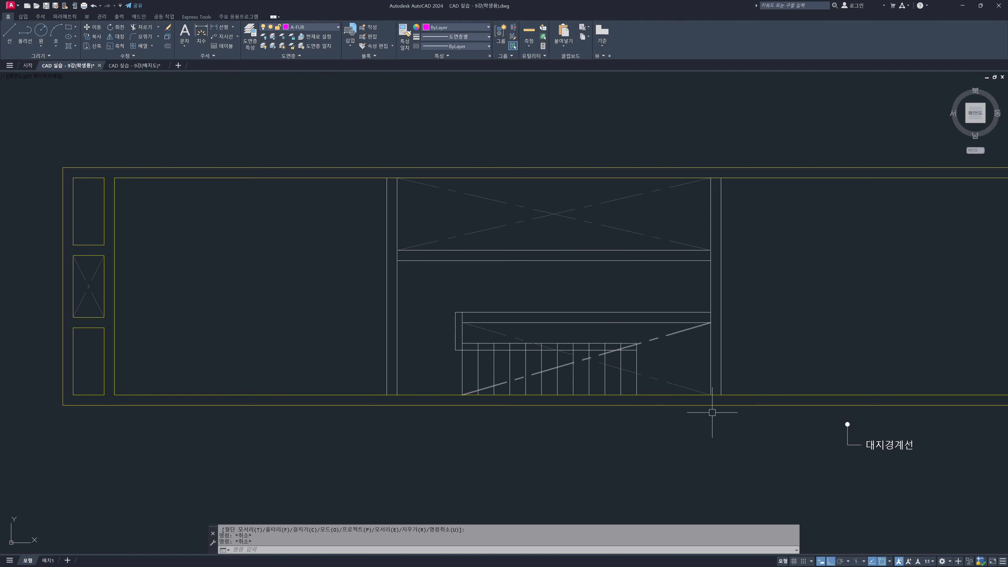
pyautogui.moveTo(668, 378); pyautogui.dragTo(659, 380, button='middle')
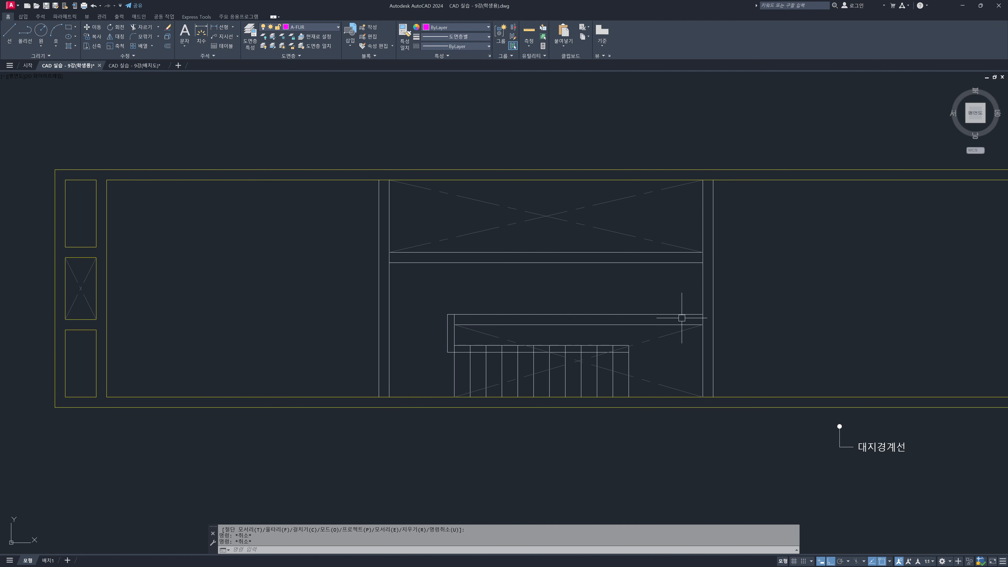
pyautogui.click(650, 340)
pyautogui.press('Delete')
# Step: Stretch the north void's two diagonals to the courtyard's south corners on the inner south wall line
pyautogui.click(637, 237)
pyautogui.click(482, 233)
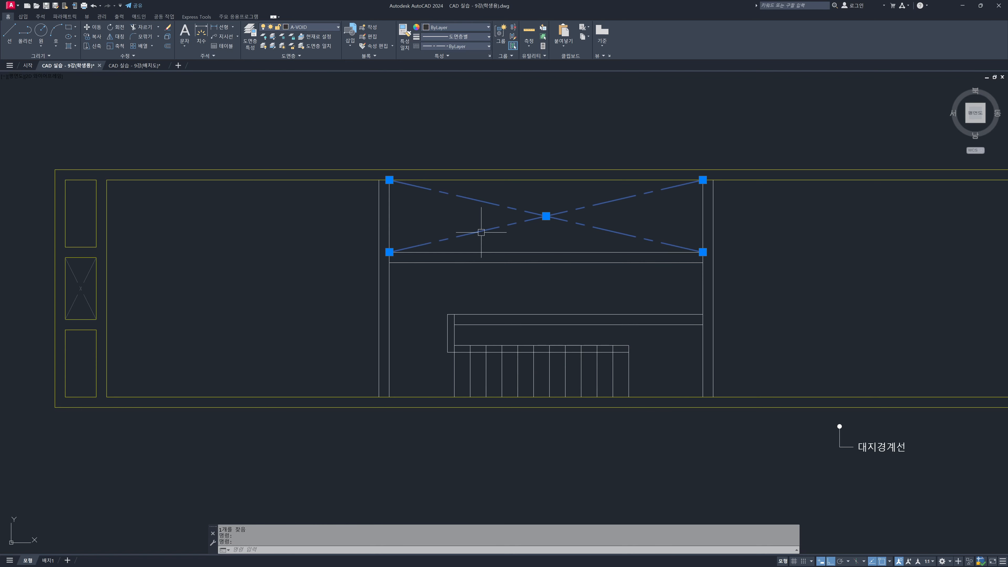
pyautogui.click(389, 252)
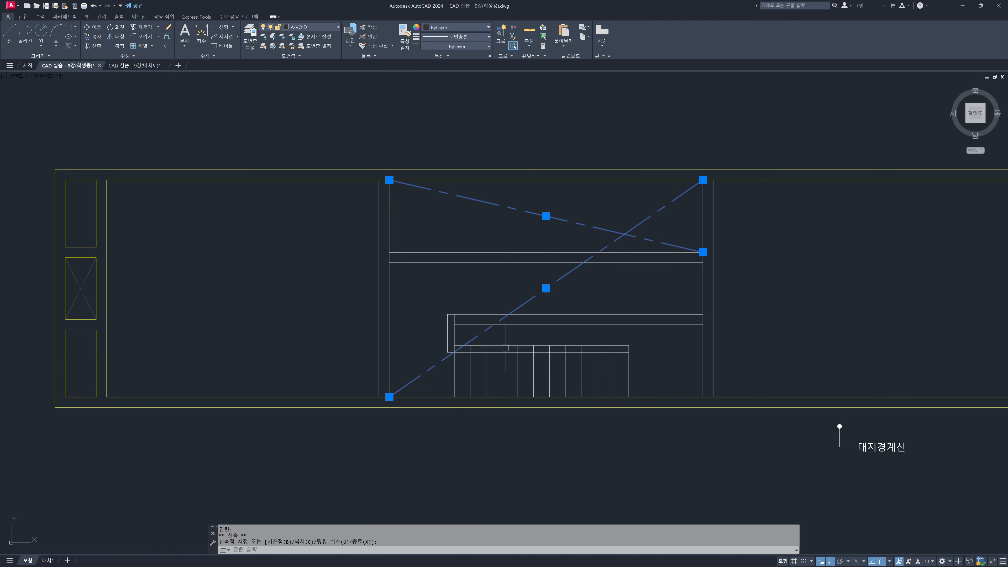
pyautogui.click(702, 252)
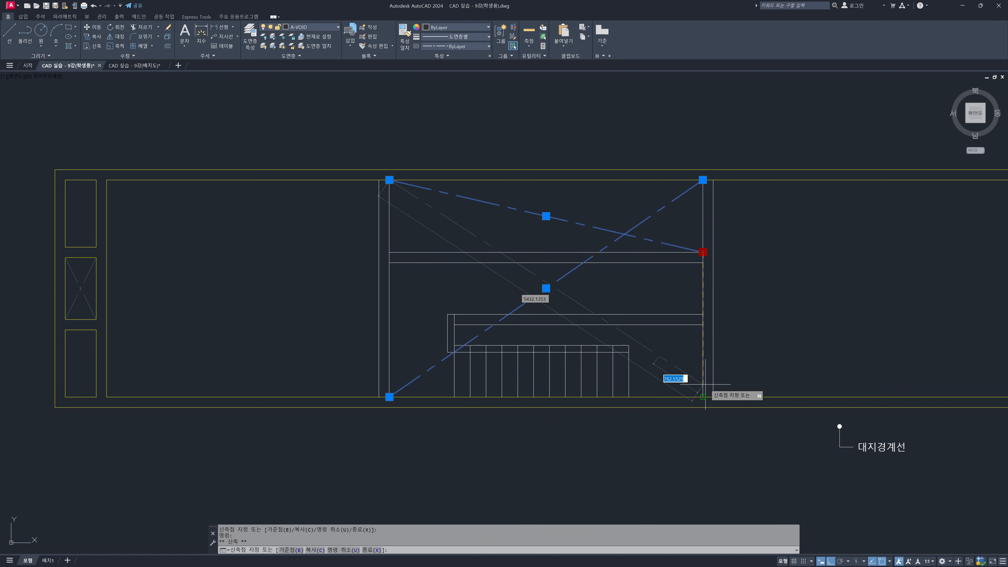
pyautogui.click(703, 396)
pyautogui.press('Escape')
pyautogui.press('Escape')
pyautogui.press('Escape')
pyautogui.moveTo(713, 322)
pyautogui.mouseDown(button='middle')
pyautogui.moveTo(636, 333)
pyautogui.moveTo(794, 304)
pyautogui.moveTo(605, 324)
pyautogui.mouseUp(button='middle')
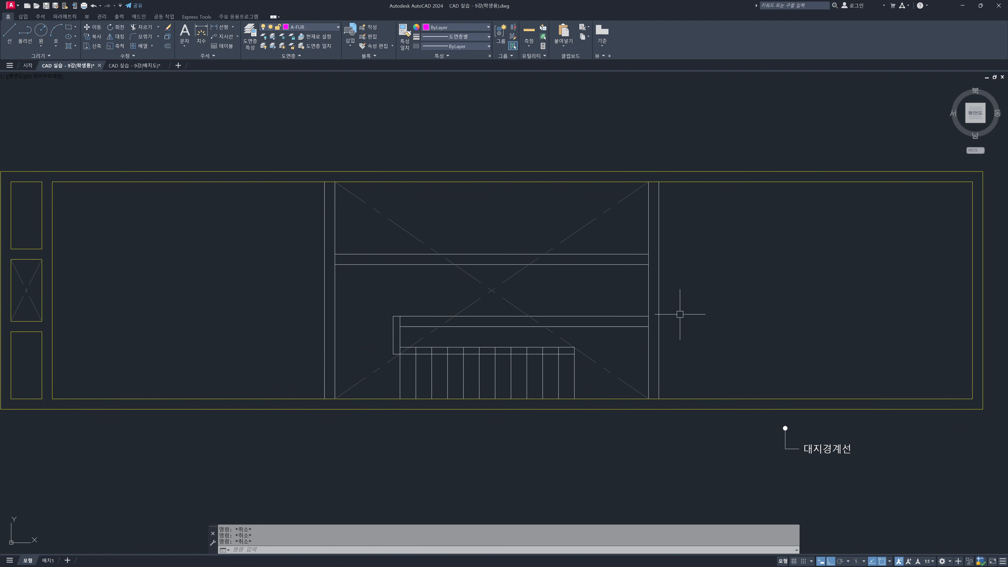
pyautogui.click(434, 280)
pyautogui.click(379, 305)
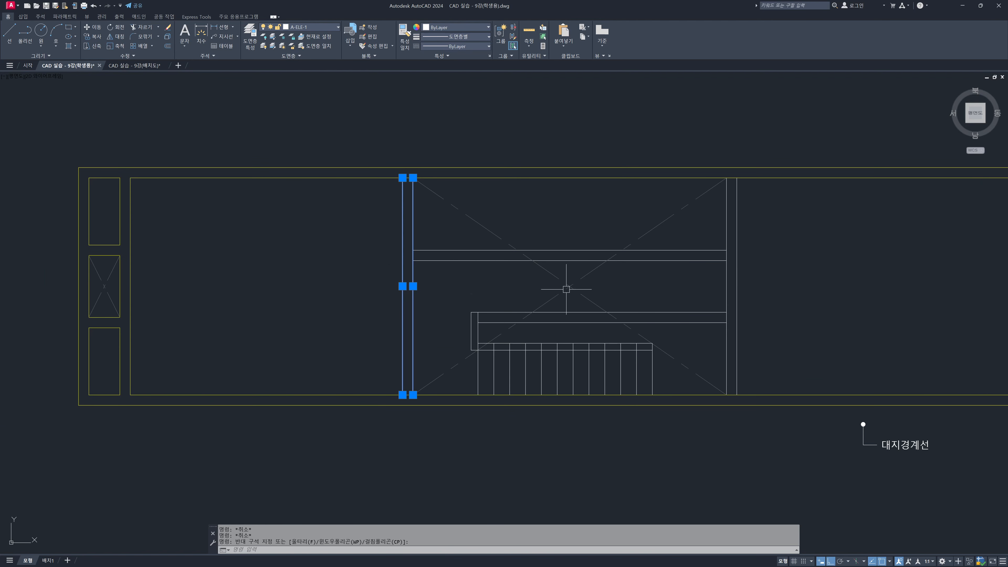
pyautogui.click(789, 279)
pyautogui.click(697, 281)
pyautogui.press('Escape')
pyautogui.click(713, 342)
pyautogui.click(575, 288)
pyautogui.click(476, 275)
pyautogui.click(459, 247)
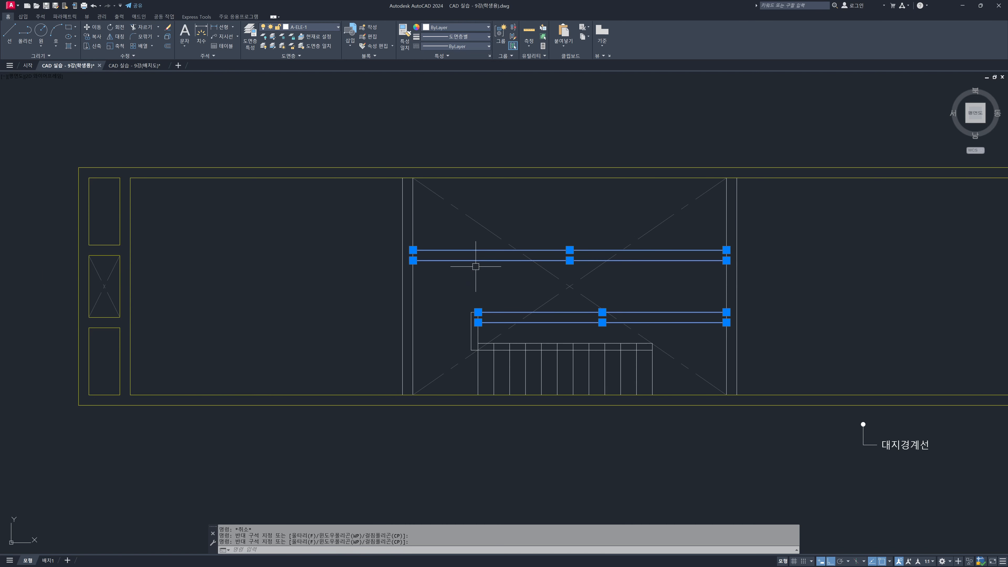
pyautogui.press('Escape')
pyautogui.click(461, 288)
pyautogui.press('Escape')
pyautogui.click(414, 248)
pyautogui.press('Escape')
pyautogui.click(428, 249)
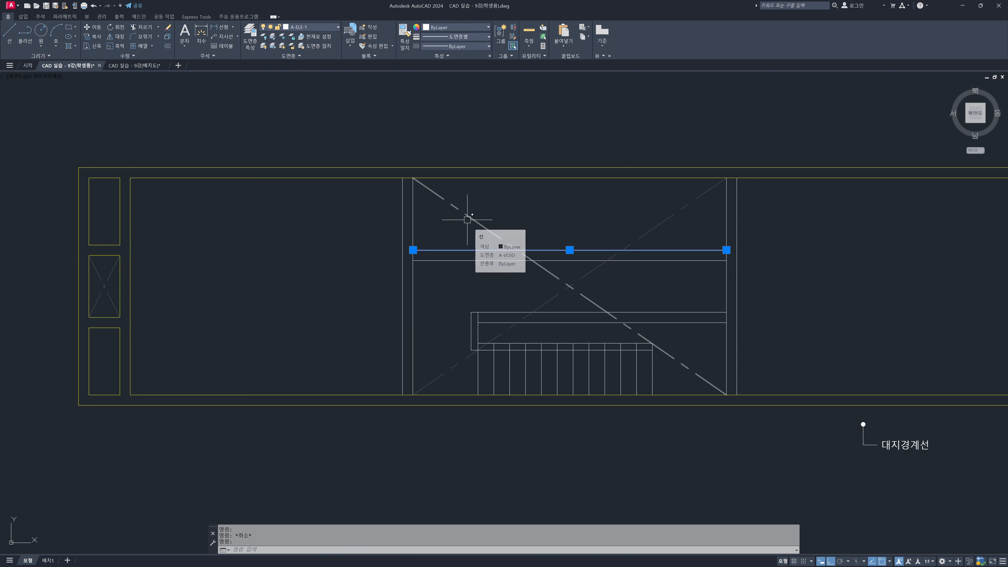
pyautogui.press('Escape')
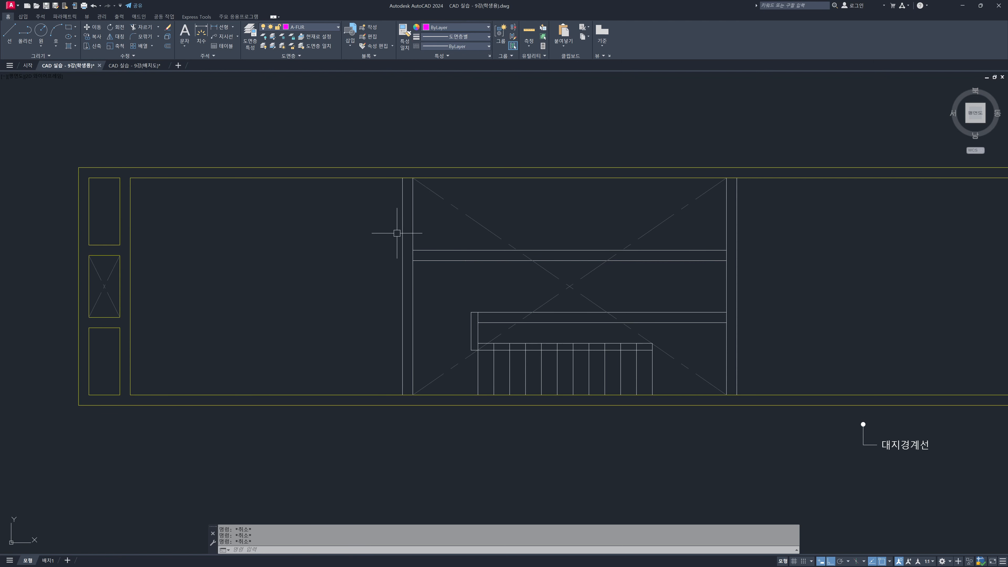
pyautogui.click(370, 235)
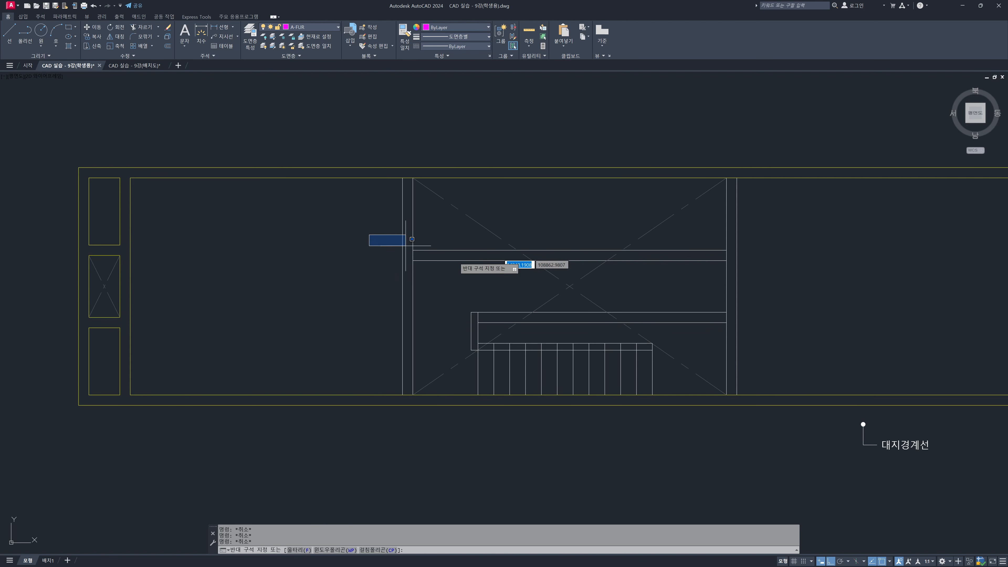
pyautogui.click(765, 354)
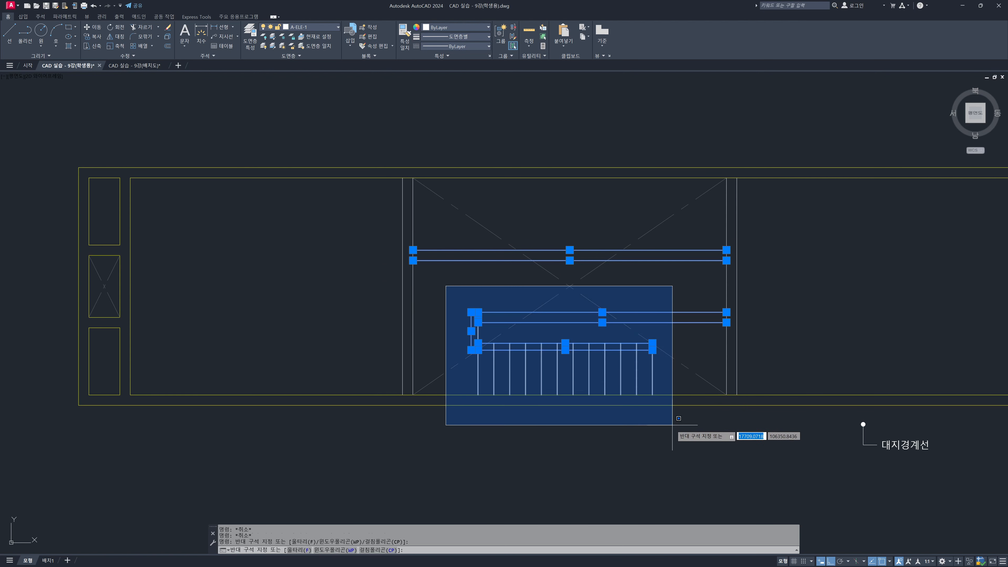
pyautogui.click(671, 413)
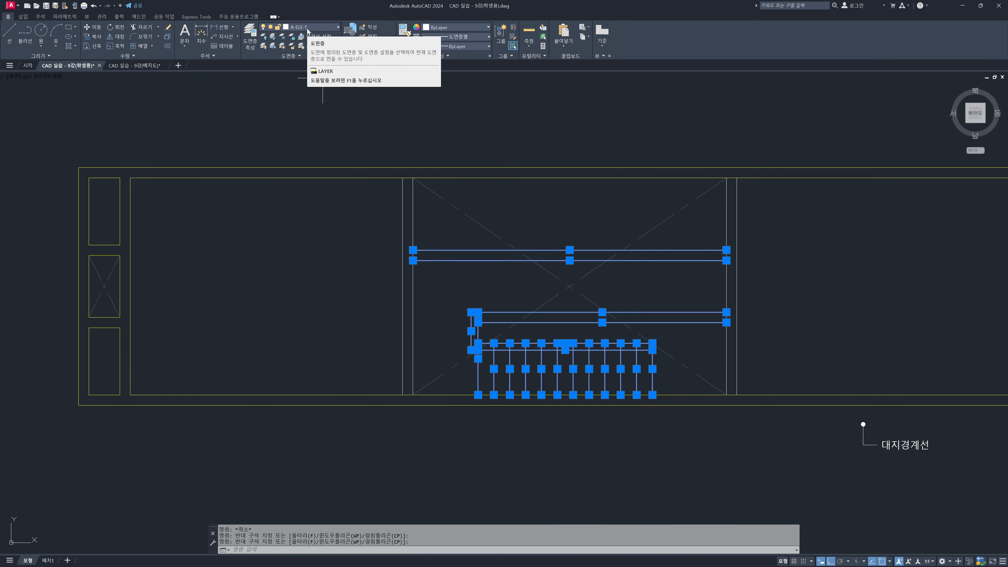
pyautogui.press('Escape')
pyautogui.press('Escape')
pyautogui.press('Escape')
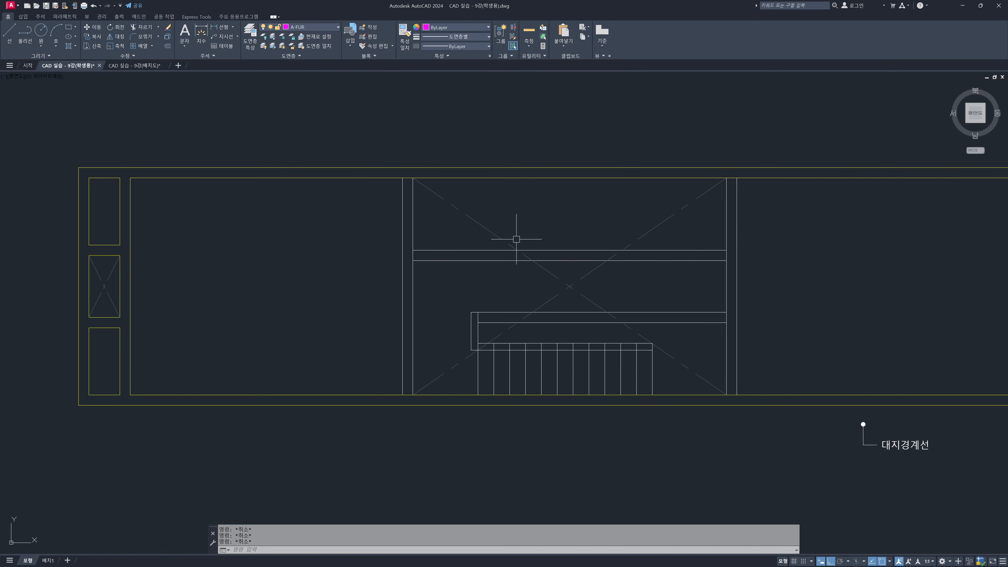
# Step: Create a layer named A-ELE-2 based on the A-ELE-1 layer's properties
pyautogui.write('la')
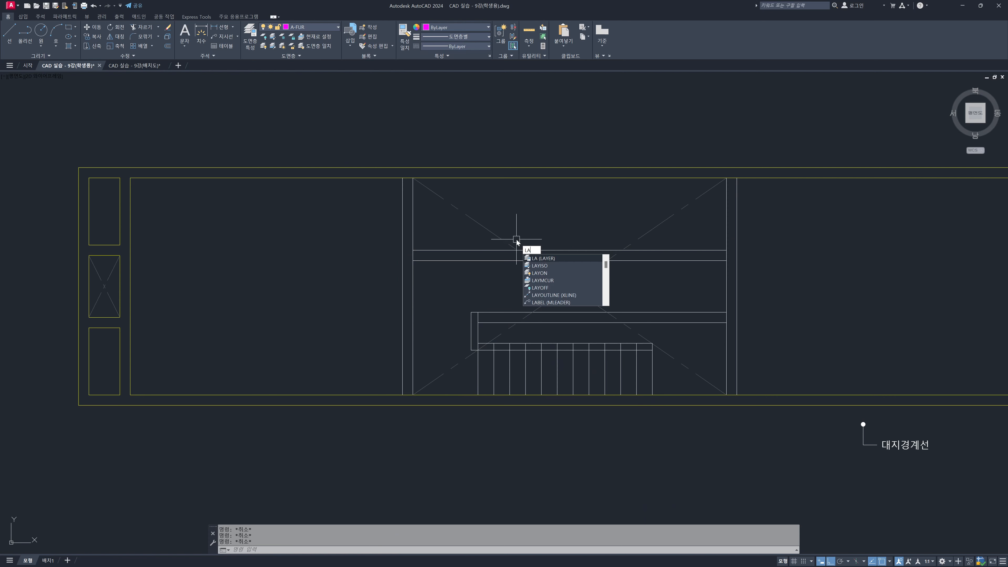
pyautogui.press('Return')
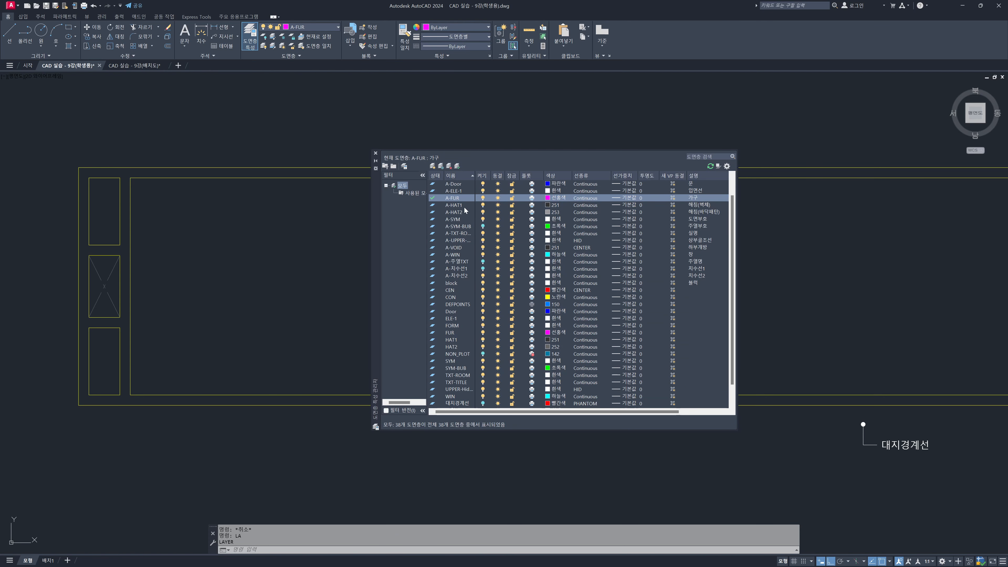
pyautogui.click(465, 191)
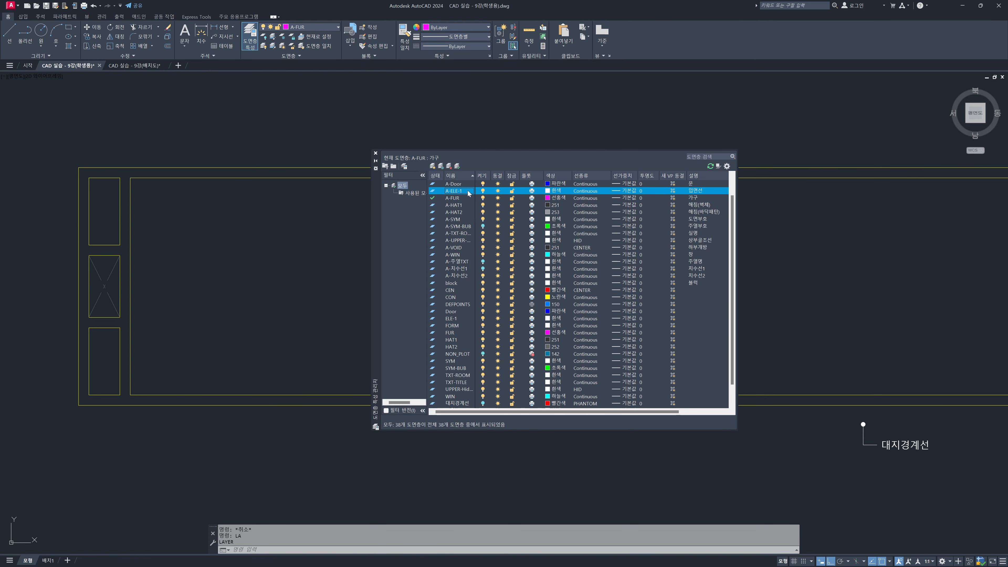
pyautogui.hotkey('alt', 'n')
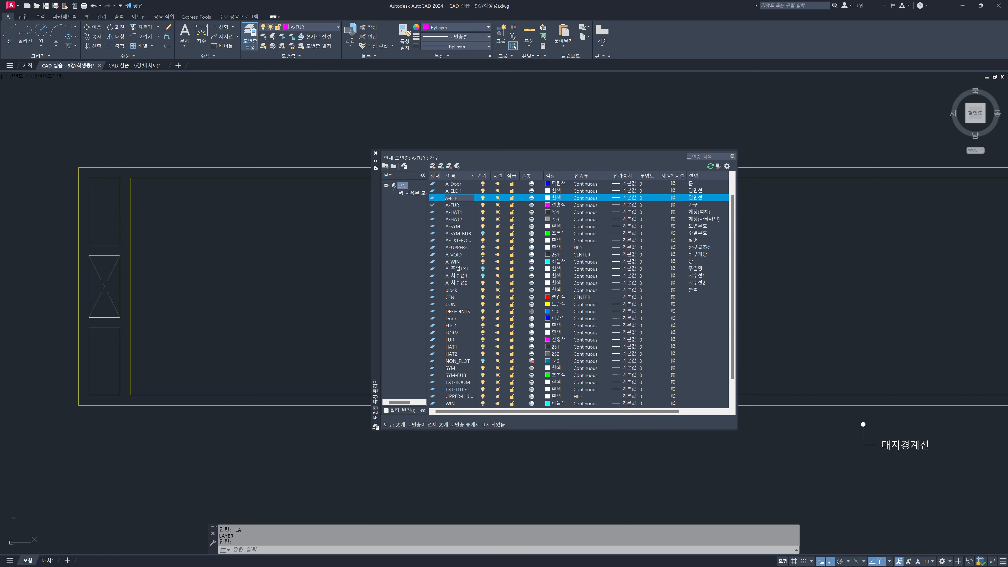
pyautogui.press('Return')
# Step: Set the A-ELE-2 layer's color to 9 and make it the current layer
pyautogui.click(556, 198)
pyautogui.click(192, 275)
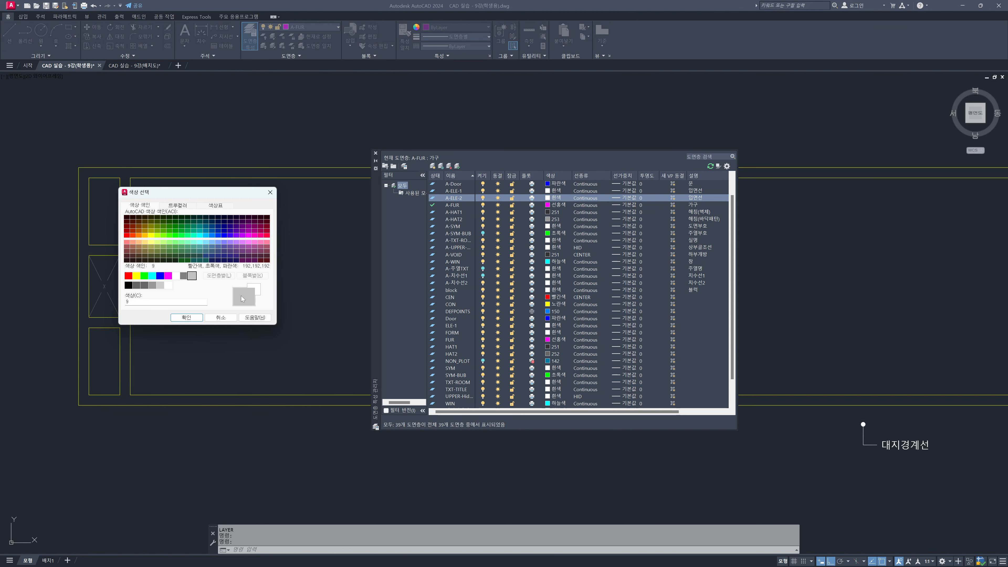
pyautogui.click(185, 317)
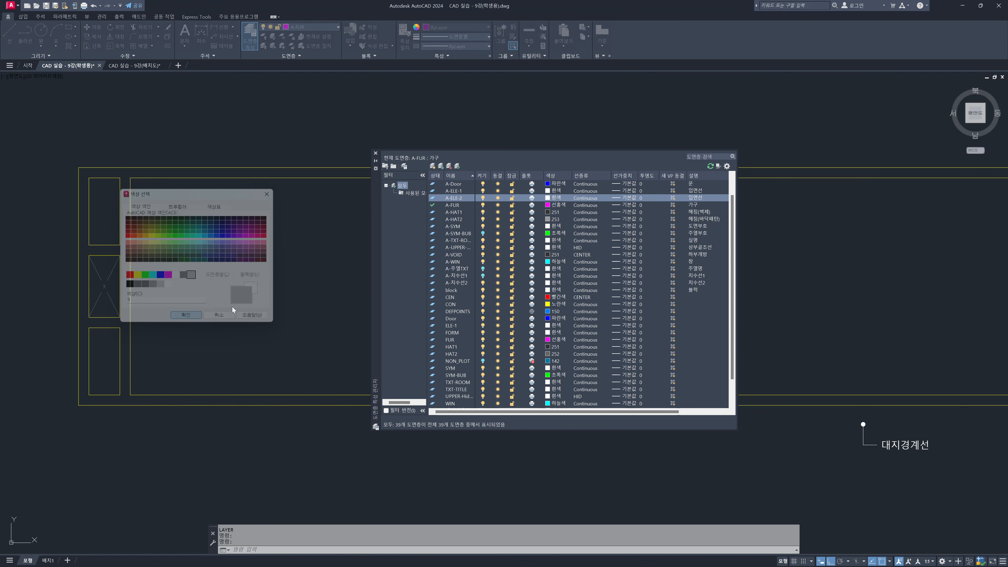
pyautogui.doubleClick(457, 198)
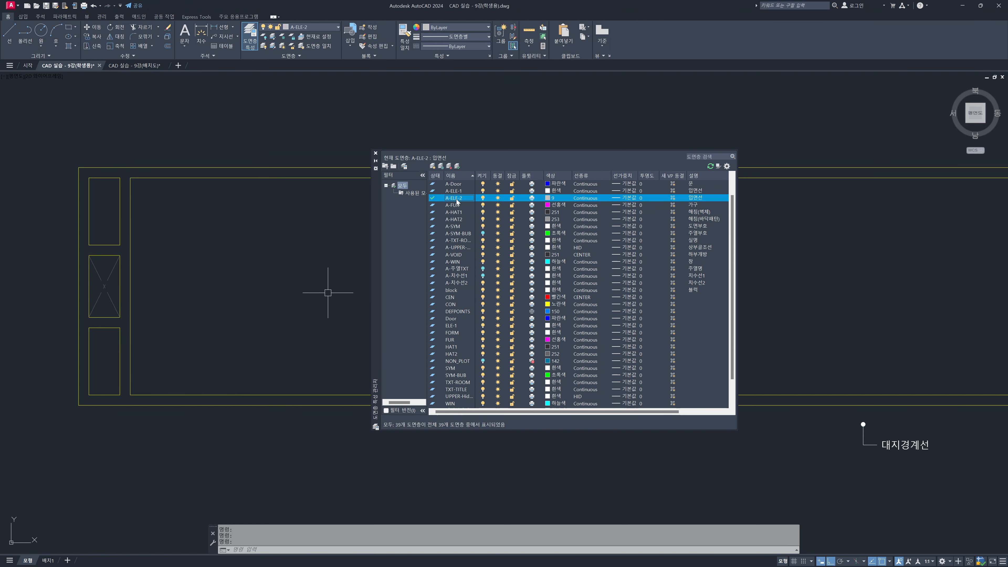
pyautogui.click(376, 153)
pyautogui.click(345, 229)
pyautogui.click(748, 369)
pyautogui.press('Escape')
pyautogui.click(436, 284)
pyautogui.click(375, 297)
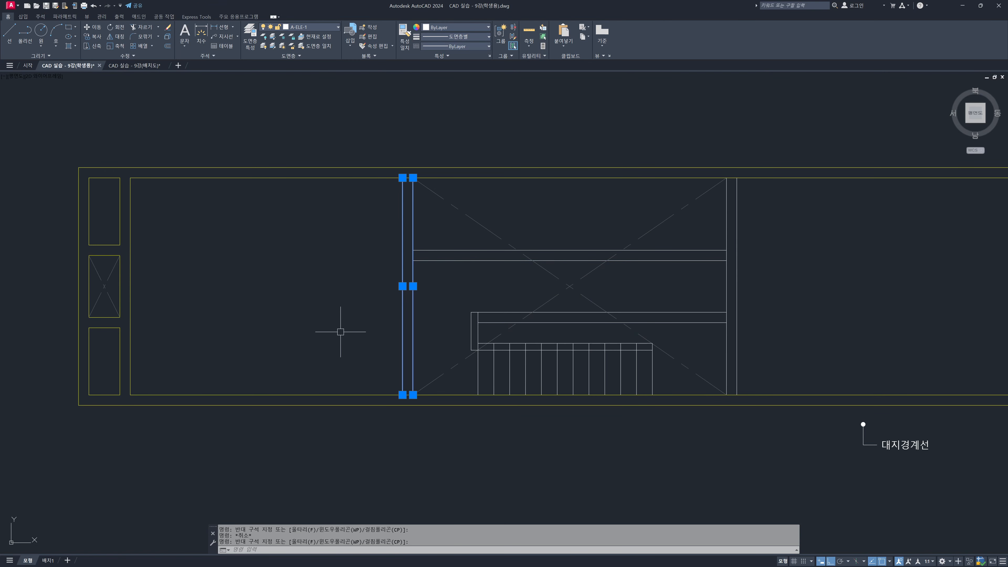
pyautogui.click(797, 281)
pyautogui.click(704, 289)
pyautogui.press('Escape')
# Step: Move the courtyard's bridge, railing and stair lines to layer A-ELE-2
pyautogui.click(370, 224)
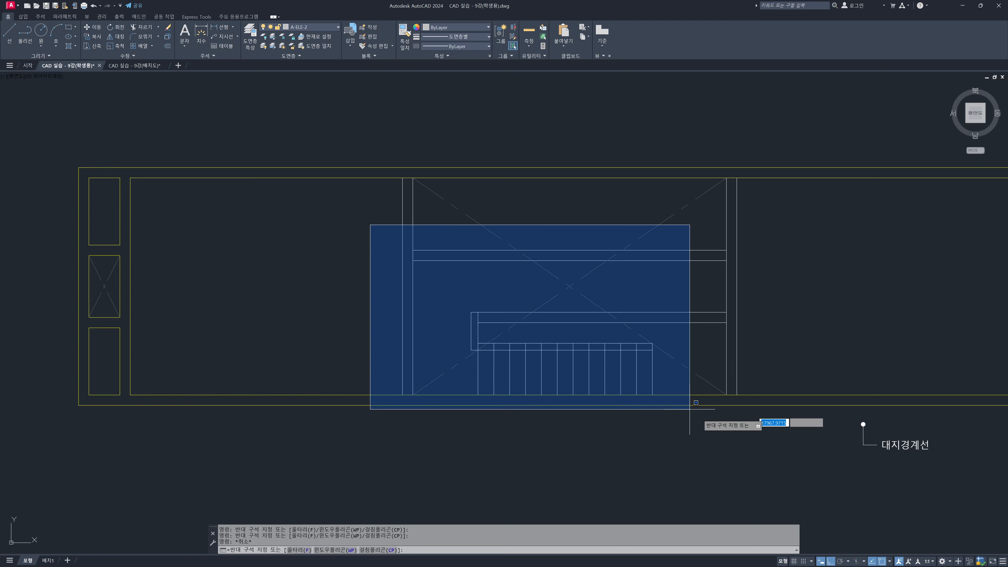
pyautogui.click(781, 468)
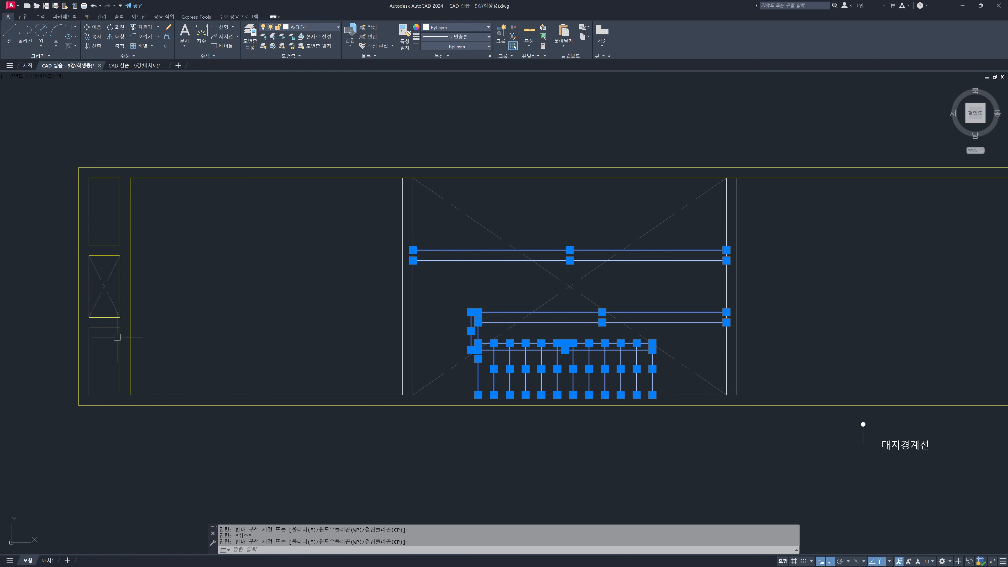
pyautogui.click(294, 27)
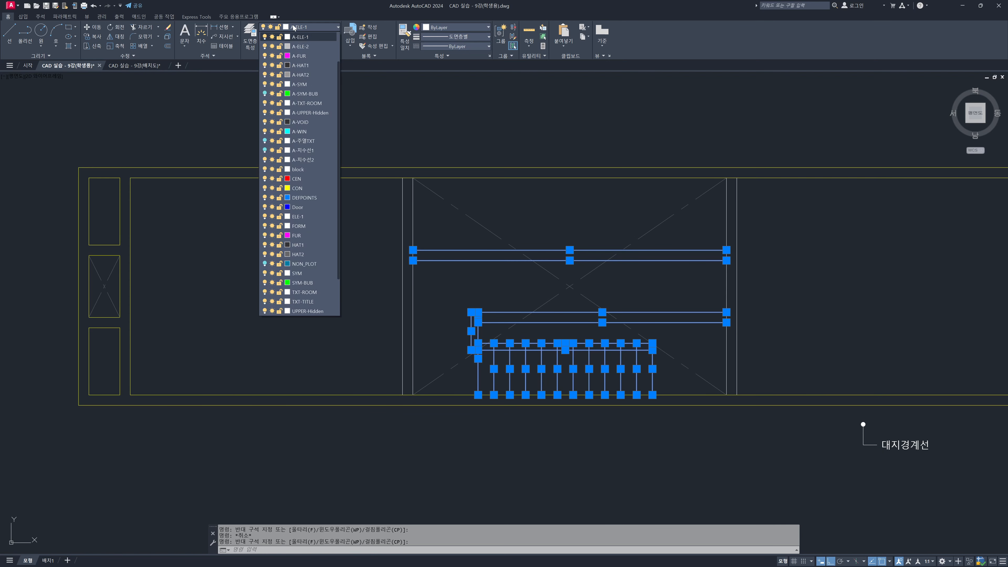
pyautogui.click(299, 46)
pyautogui.press('Escape')
# Step: Check the layers of the north wall lines, the courtyard edge lines, and the bridge and stair lines
pyautogui.moveTo(413, 269); pyautogui.dragTo(371, 294, button='middle')
pyautogui.click(253, 204)
pyautogui.click(218, 160)
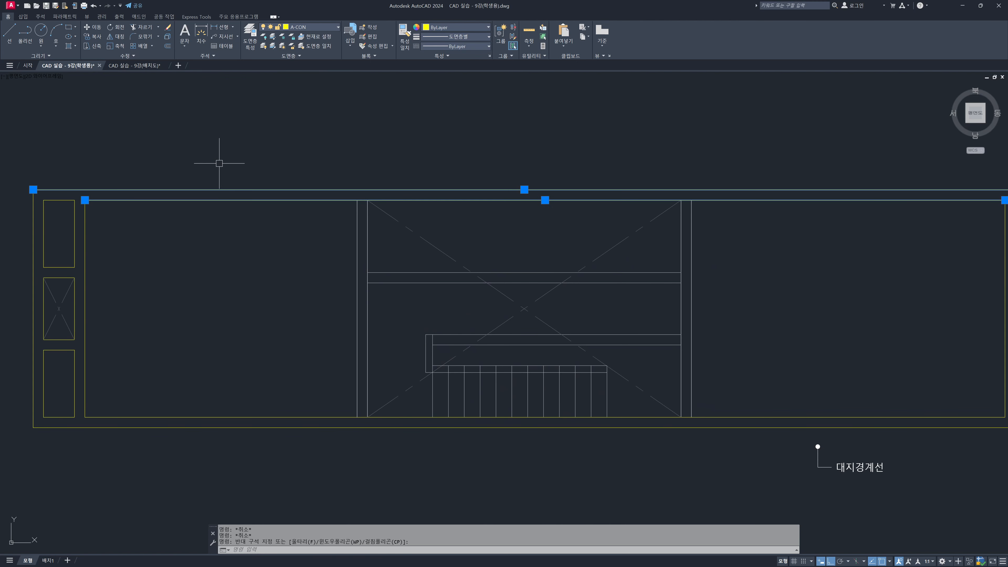
pyautogui.press('Escape')
pyautogui.click(372, 233)
pyautogui.click(313, 243)
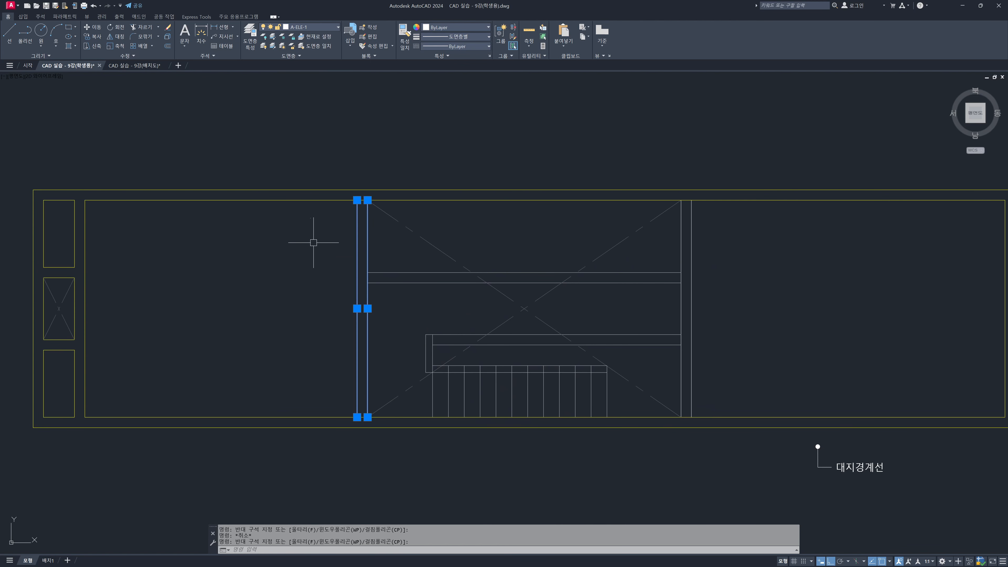
pyautogui.click(724, 220)
pyautogui.click(674, 238)
pyautogui.press('Escape')
pyautogui.click(326, 257)
pyautogui.click(805, 418)
pyautogui.click(415, 330)
pyautogui.click(626, 428)
pyautogui.press('Escape')
pyautogui.moveTo(281, 347); pyautogui.dragTo(439, 349, button='middle')
pyautogui.scroll(-2, 269, 253)
pyautogui.scroll(2, 160, 361)
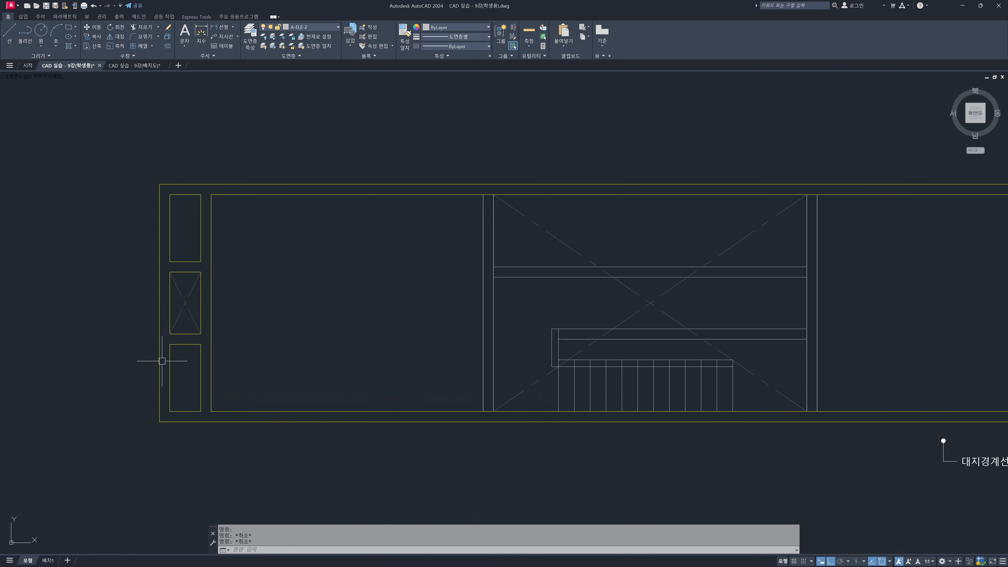
pyautogui.click(231, 368)
pyautogui.click(194, 248)
pyautogui.press('Escape')
pyautogui.press('Escape')
# Step: Move the west opening outlines and the inner outline of the outer walls from A-CON to layer A-ELE-1
pyautogui.click(238, 376)
pyautogui.click(170, 344)
pyautogui.click(173, 272)
pyautogui.click(170, 287)
pyautogui.click(185, 333)
pyautogui.click(201, 301)
pyautogui.click(228, 260)
pyautogui.click(164, 191)
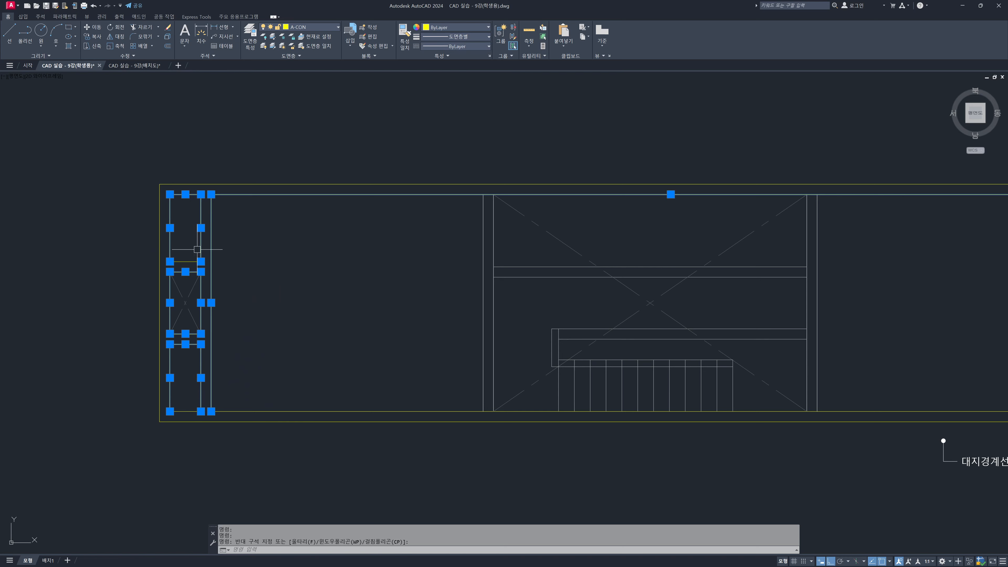
pyautogui.moveTo(730, 243); pyautogui.dragTo(451, 265, button='middle')
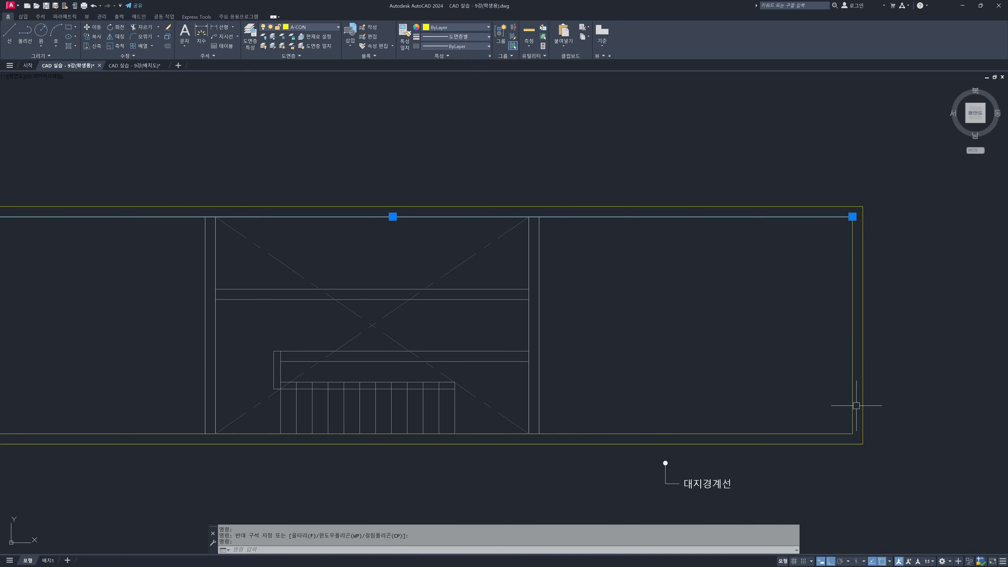
pyautogui.click(854, 434)
pyautogui.click(827, 416)
pyautogui.click(846, 377)
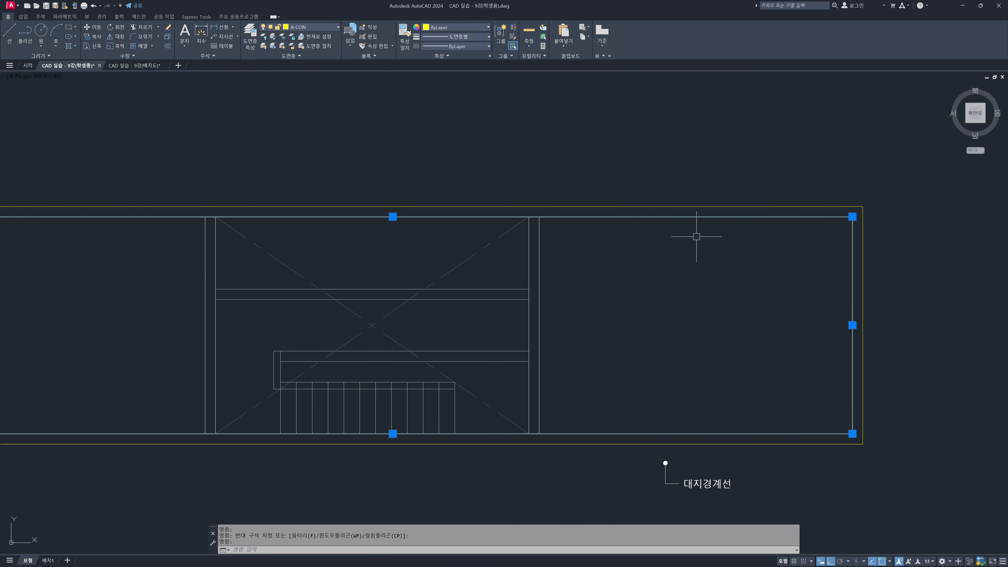
pyautogui.click(308, 29)
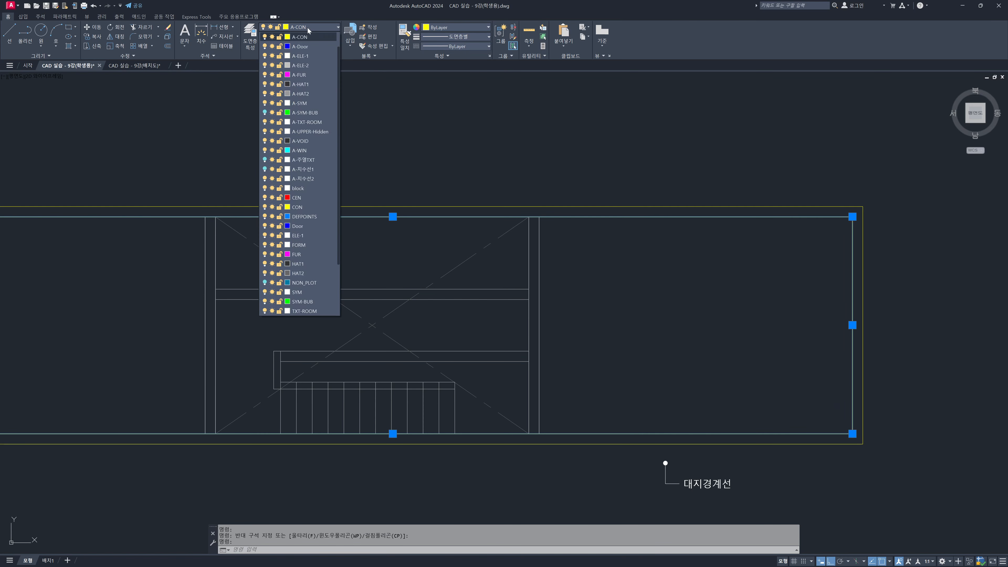
pyautogui.click(307, 56)
pyautogui.press('Escape')
pyautogui.press('Escape')
pyautogui.press('Escape')
# Step: Switch to the PDF reference drawing and examine the building outline, openings and courtyard on the site plan
pyautogui.moveTo(311, 199); pyautogui.dragTo(560, 180, button='middle')
pyautogui.scroll(-2, 560, 181)
pyautogui.moveTo(484, 189); pyautogui.dragTo(382, 188, button='middle')
pyautogui.scroll(2, 200, 188)
pyautogui.moveTo(205, 186)
pyautogui.mouseDown(button='middle')
pyautogui.moveTo(99, 183)
pyautogui.moveTo(43, 164)
pyautogui.mouseUp(button='middle')
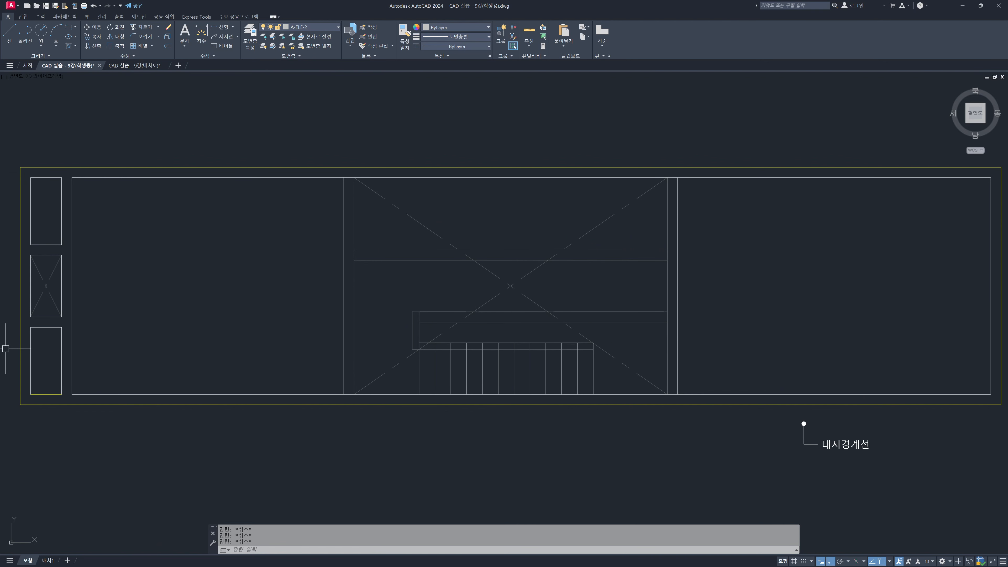
pyautogui.hotkey('alt', 'Tab')
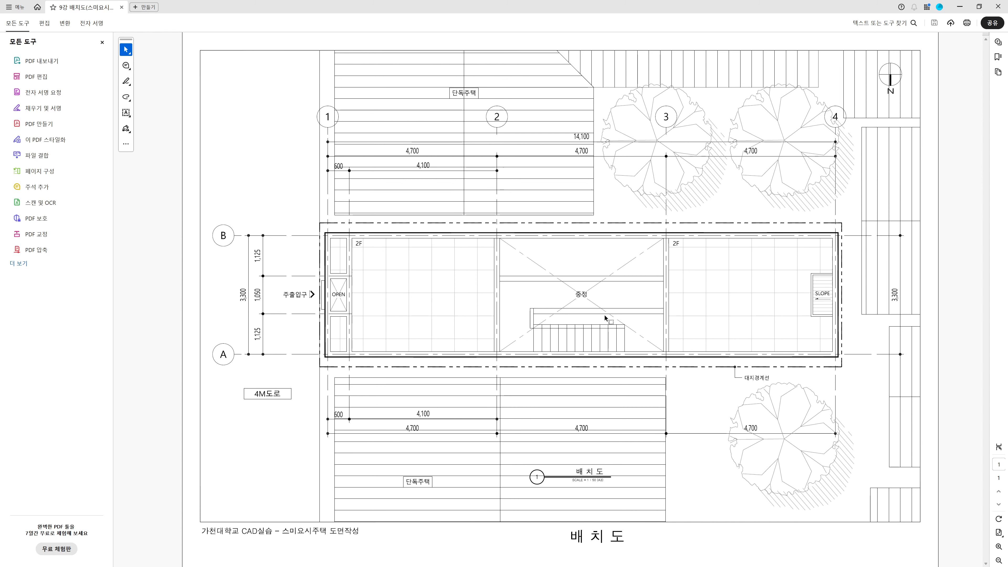
pyautogui.keyDown('ctrl'); pyautogui.scroll(5, 591, 304); pyautogui.keyUp('ctrl')
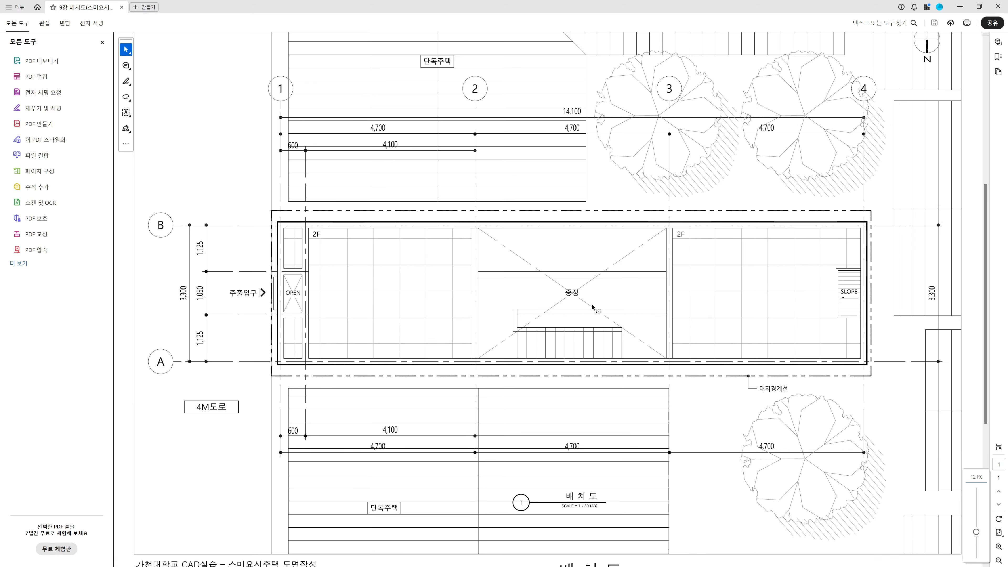
pyautogui.keyDown('ctrl'); pyautogui.scroll(-1, 592, 304); pyautogui.keyUp('ctrl')
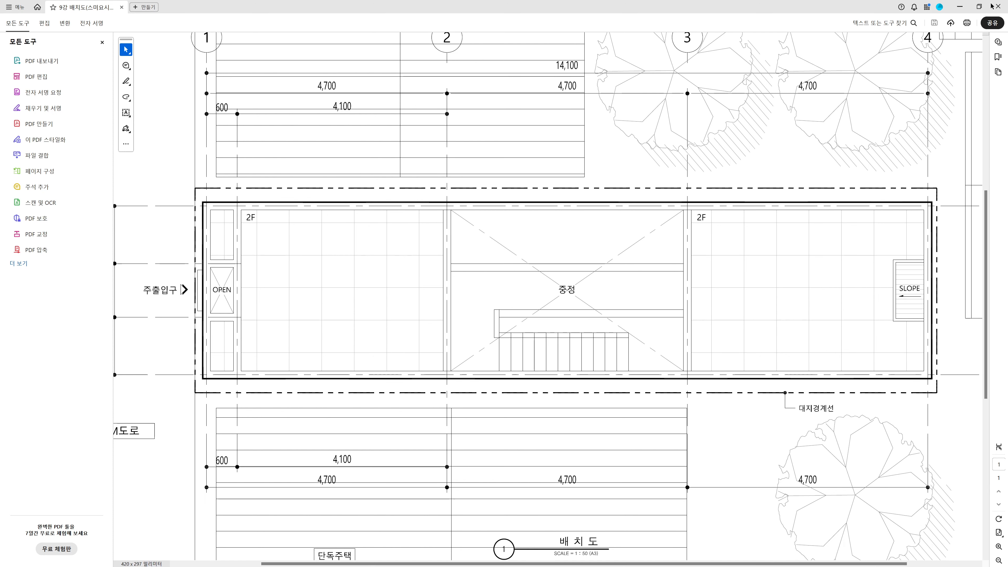
pyautogui.click(960, 7)
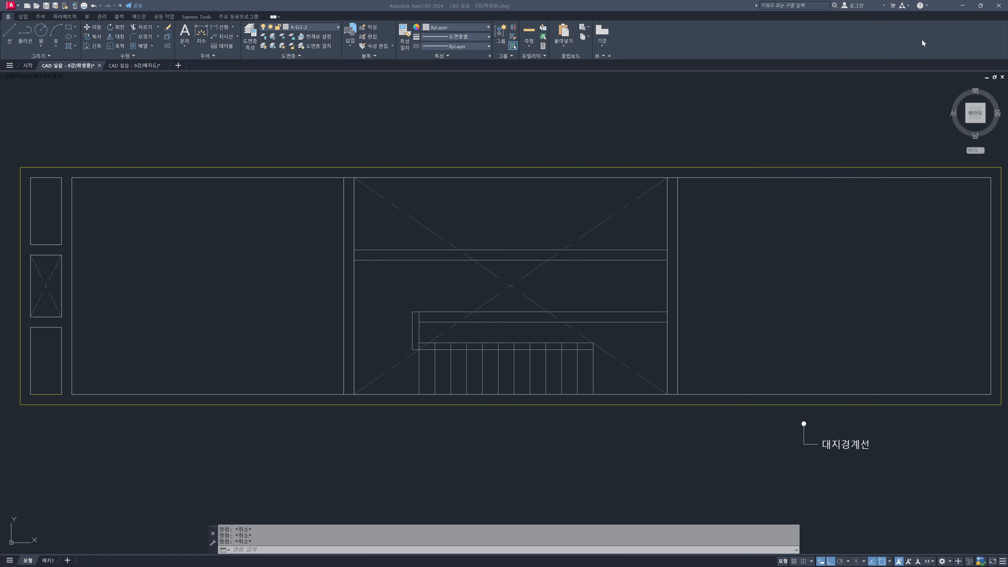
# Step: Join the four A-CON lines of the building's outer outline into a single polyline
pyautogui.click(342, 175)
pyautogui.moveTo(90, 179); pyautogui.dragTo(269, 171, button='middle')
pyautogui.click(213, 164)
pyautogui.click(184, 147)
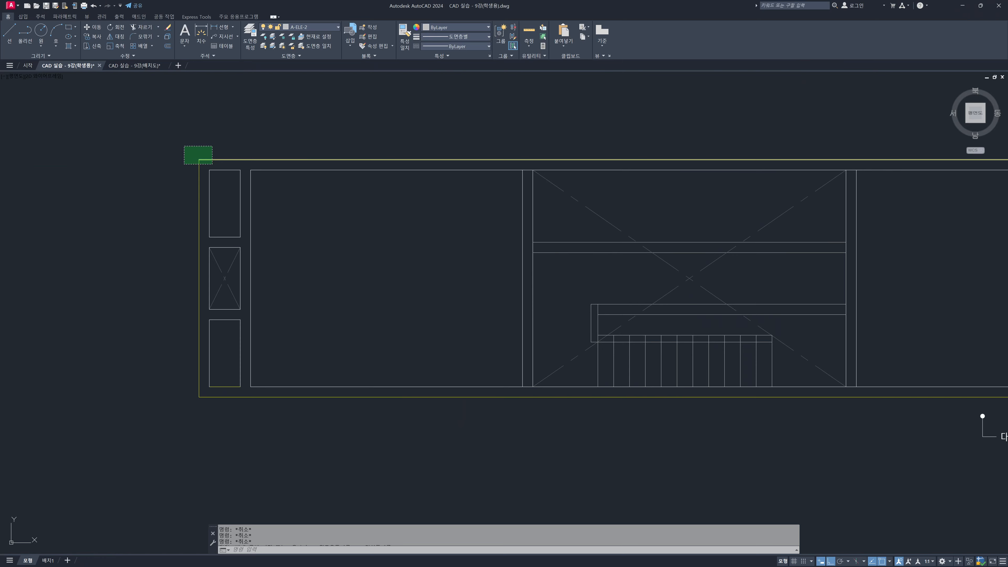
pyautogui.moveTo(664, 284); pyautogui.dragTo(455, 283, button='middle')
pyautogui.click(1000, 421)
pyautogui.click(955, 395)
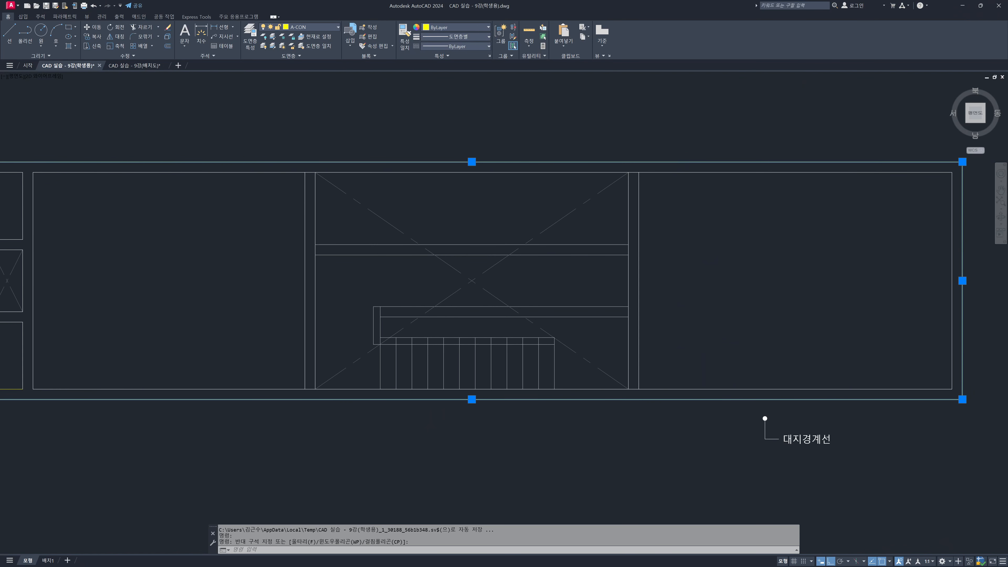
pyautogui.scroll(-2, 925, 377)
pyautogui.scroll(2, 329, 394)
pyautogui.moveTo(529, 358); pyautogui.dragTo(282, 373, button='middle')
pyautogui.scroll(-2, 279, 371)
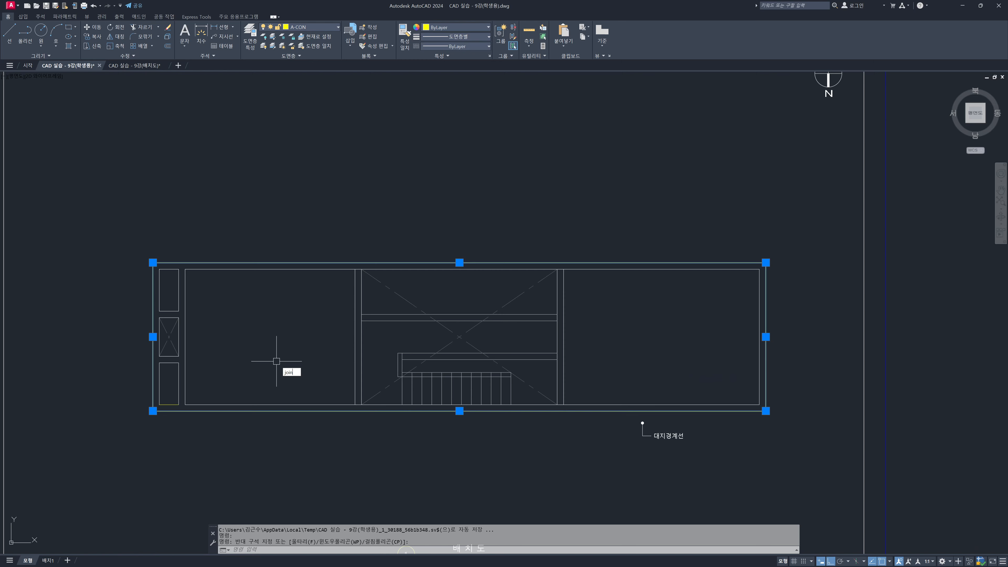
pyautogui.press('Return')
# Step: Set the global width of the building's outer outline polyline to 20
pyautogui.click(296, 263)
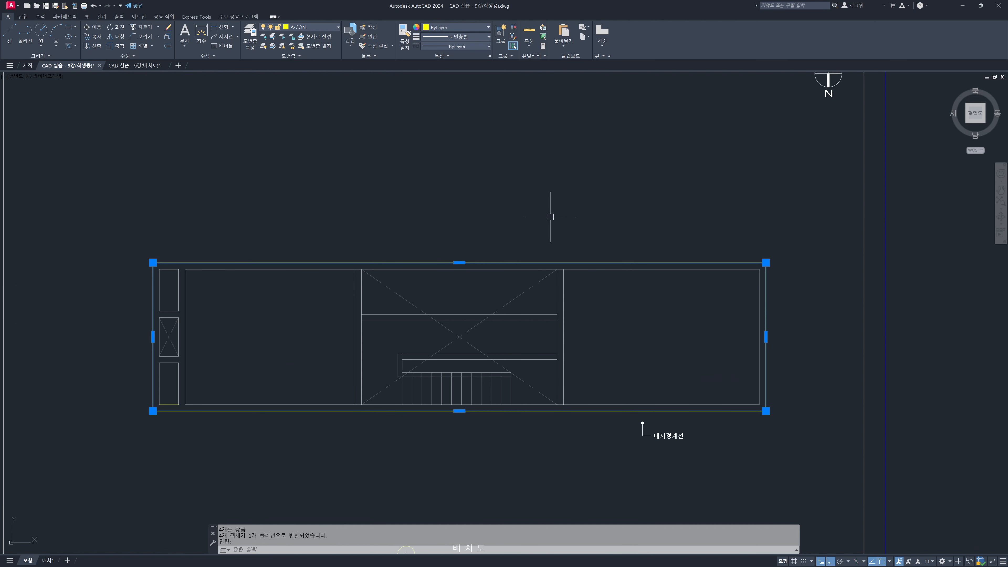
pyautogui.hotkey('ctrl', '1')
pyautogui.moveTo(396, 246); pyautogui.dragTo(461, 217, button='middle')
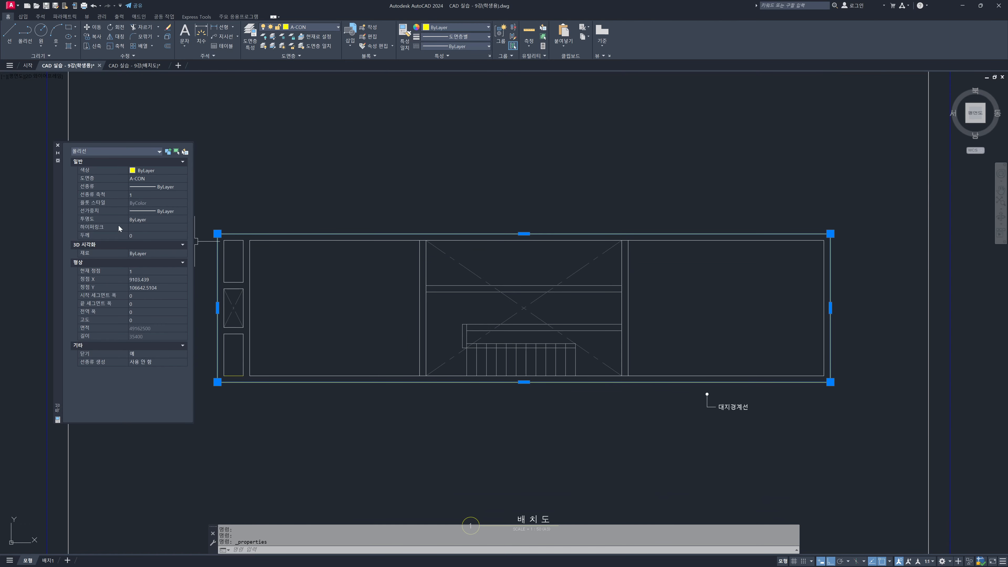
pyautogui.click(132, 315)
pyautogui.write('20')
pyautogui.press('Return')
pyautogui.press('Escape')
pyautogui.press('Escape')
pyautogui.scroll(2, 227, 258)
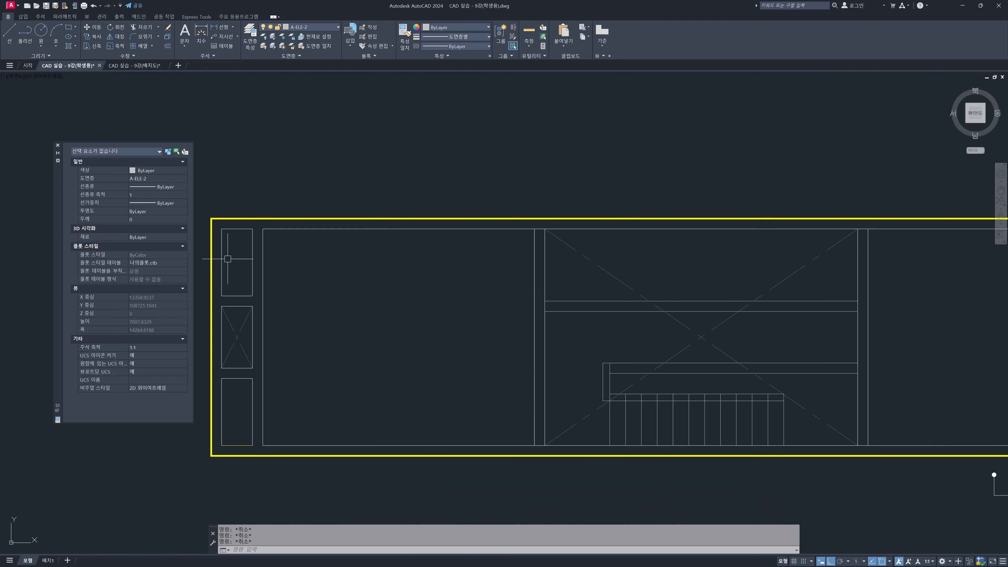
pyautogui.click(56, 147)
# Step: Turn on all layers of the drawing with the LAYON command
pyautogui.scroll(-2, 285, 408)
pyautogui.press('alt')
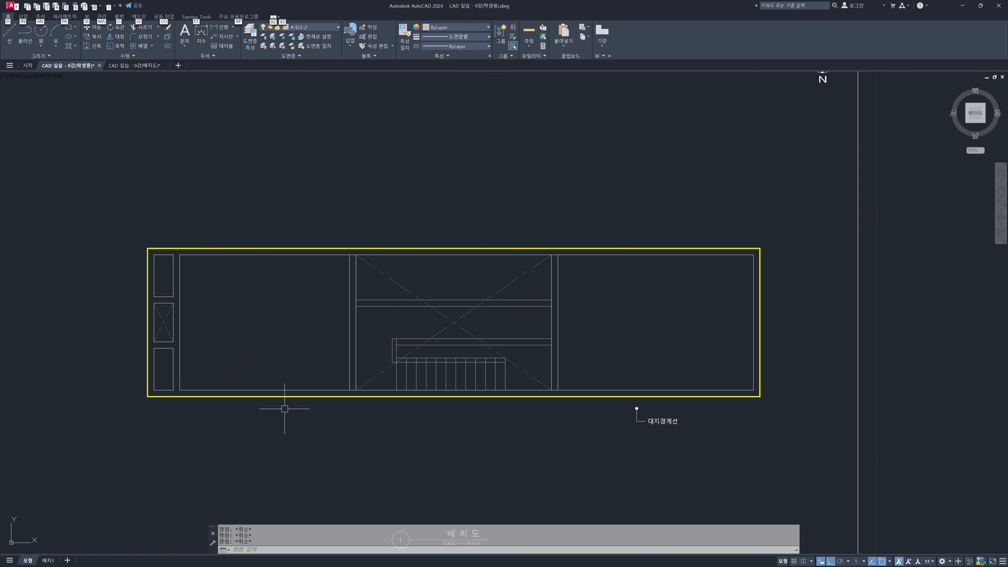
pyautogui.press('Escape')
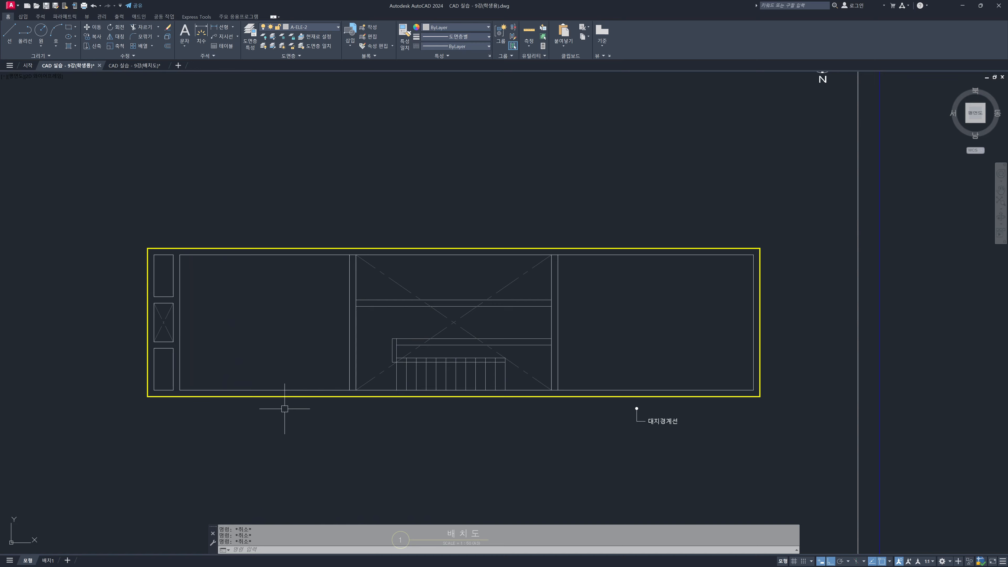
pyautogui.write('layon')
pyautogui.press('Return')
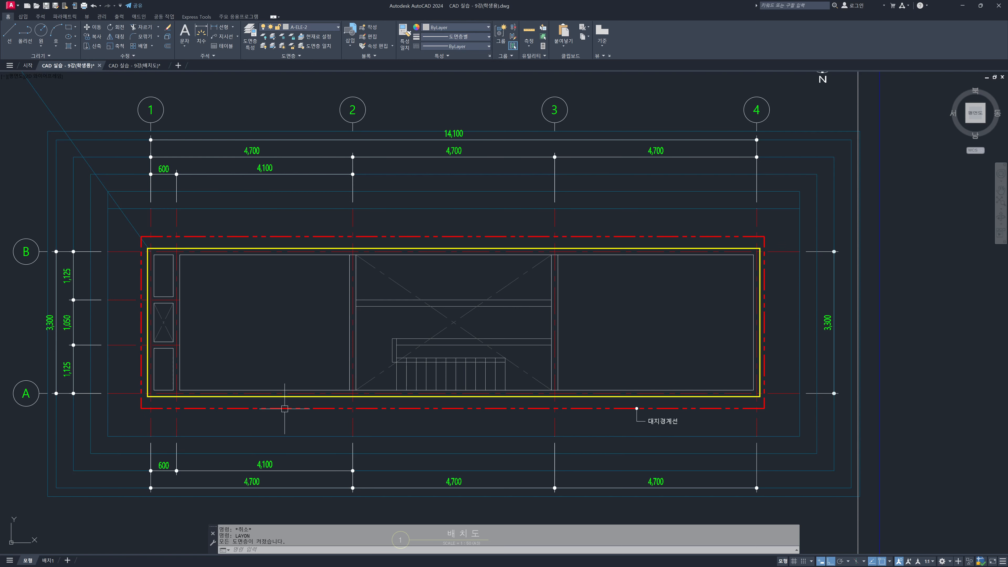
pyautogui.moveTo(289, 235); pyautogui.dragTo(349, 225, button='middle')
pyautogui.moveTo(416, 249); pyautogui.dragTo(405, 293, button='middle')
pyautogui.scroll(-2, 341, 329)
pyautogui.moveTo(245, 316); pyautogui.dragTo(257, 254, button='middle')
pyautogui.scroll(2, 257, 254)
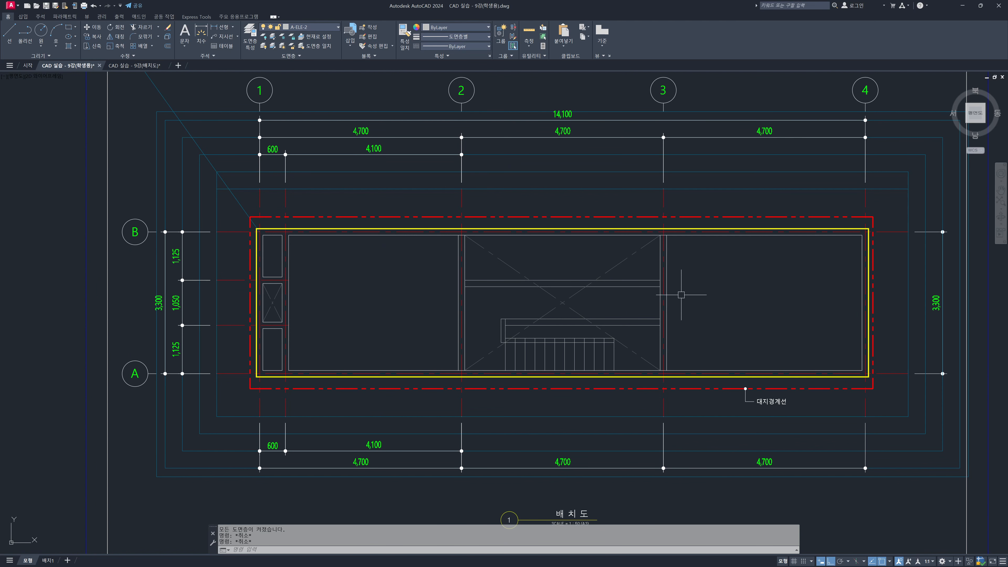
# Step: Check the layers of the courtyard's bridge and stair lines and of its diagonal void lines
pyautogui.click(436, 267)
pyautogui.click(685, 380)
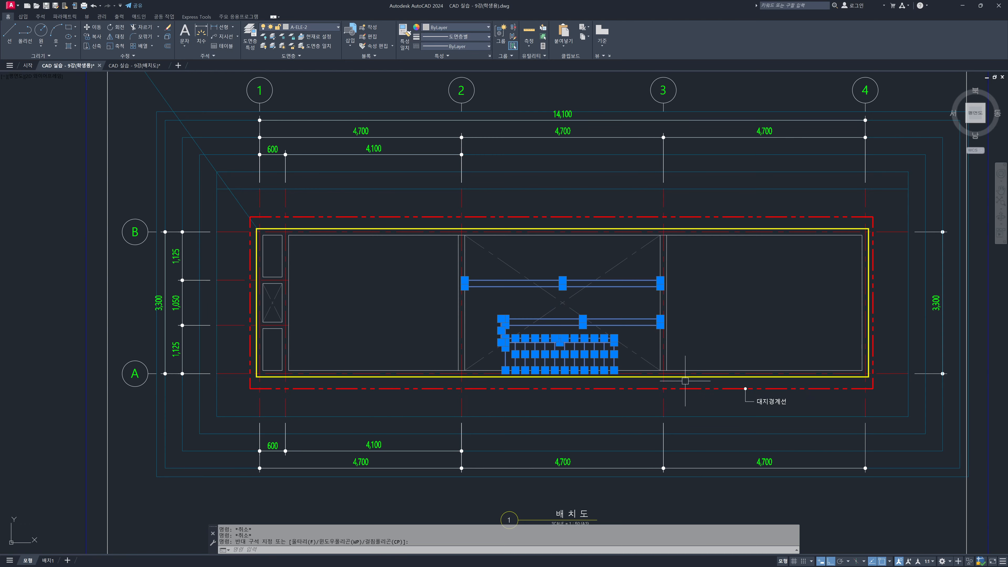
pyautogui.press('Escape')
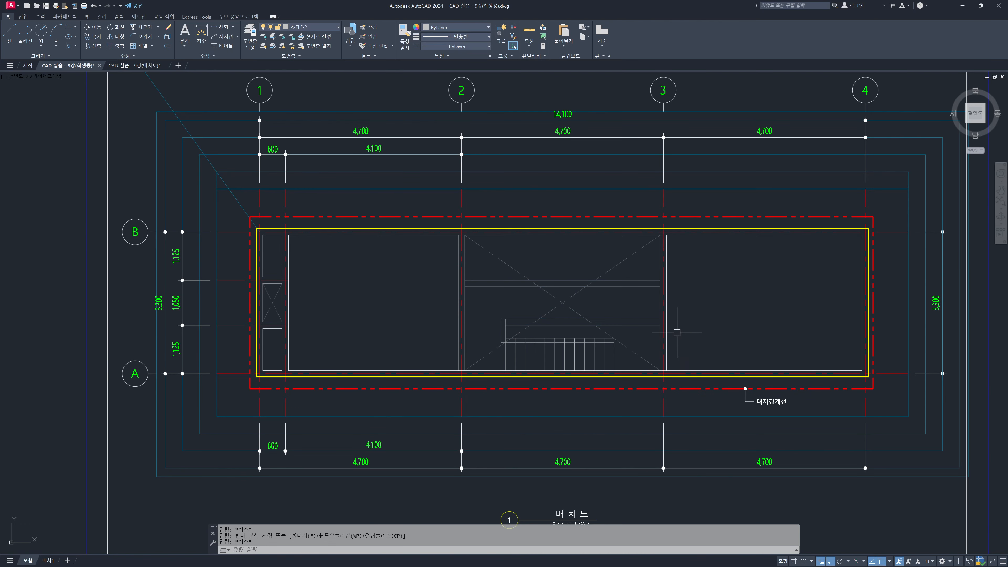
pyautogui.moveTo(697, 318); pyautogui.dragTo(659, 344, button='middle')
pyautogui.click(589, 283)
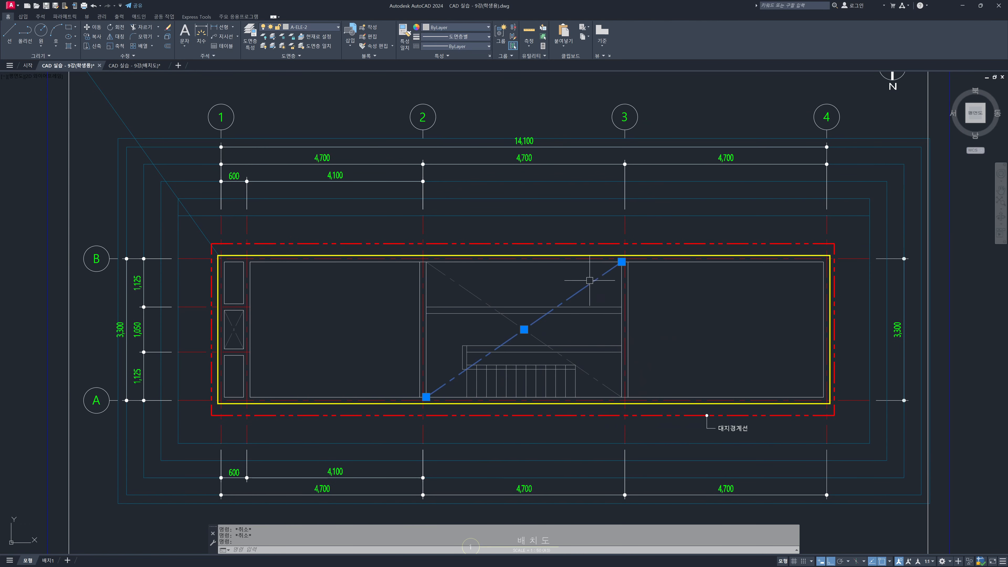
pyautogui.click(470, 292)
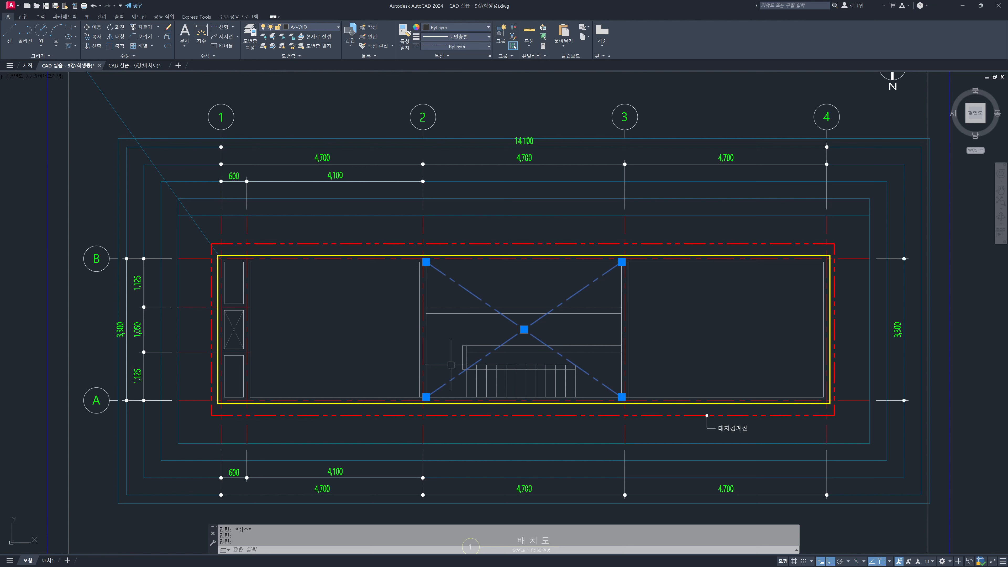
pyautogui.press('Escape')
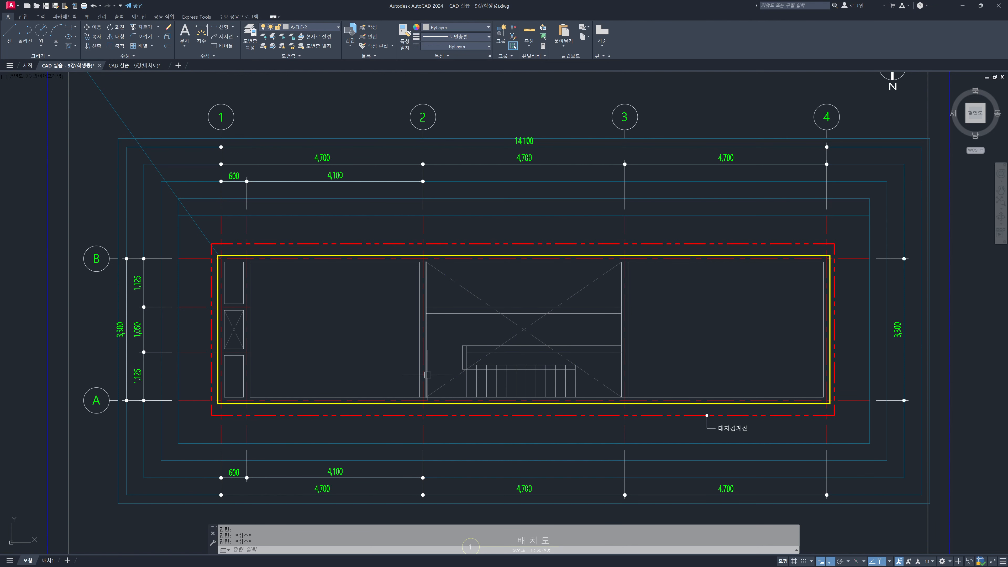
# Step: Mirror the middle west opening, its neighbouring edge lines and the vertical inner wall line to the east end of the plan
pyautogui.moveTo(433, 364); pyautogui.dragTo(417, 367, button='middle')
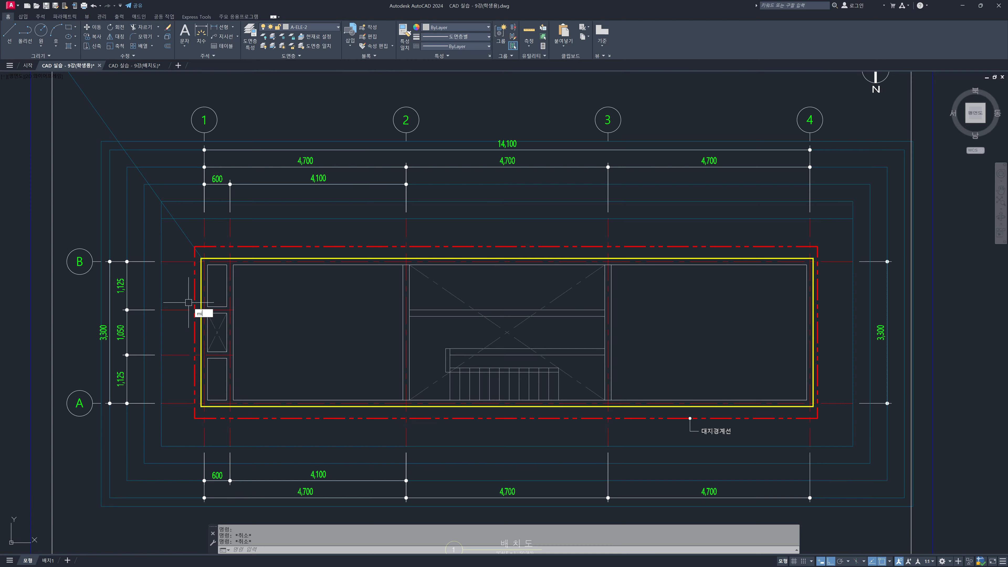
pyautogui.press('Return')
pyautogui.click(181, 293)
pyautogui.click(237, 367)
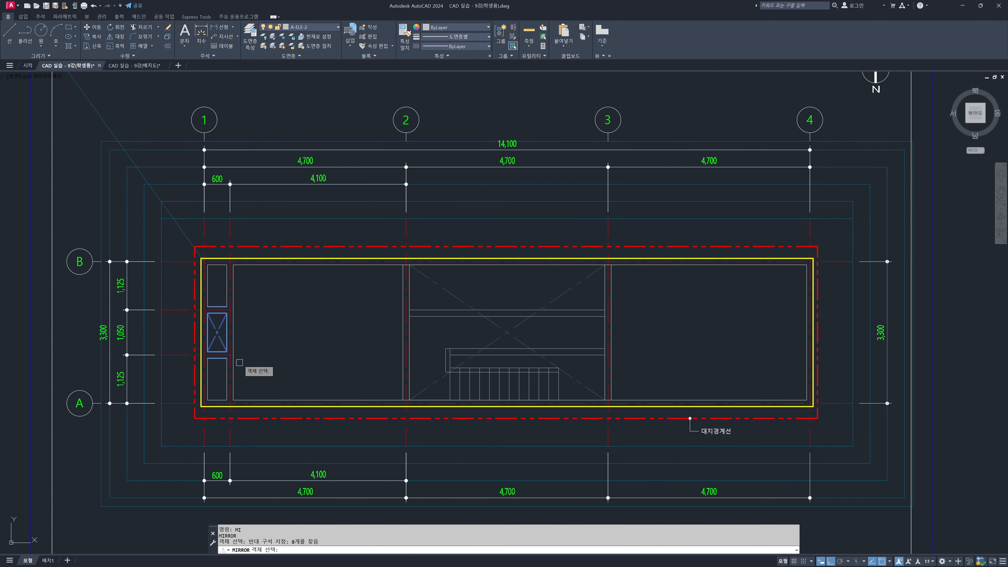
pyautogui.click(236, 336)
pyautogui.scroll(2, 205, 313)
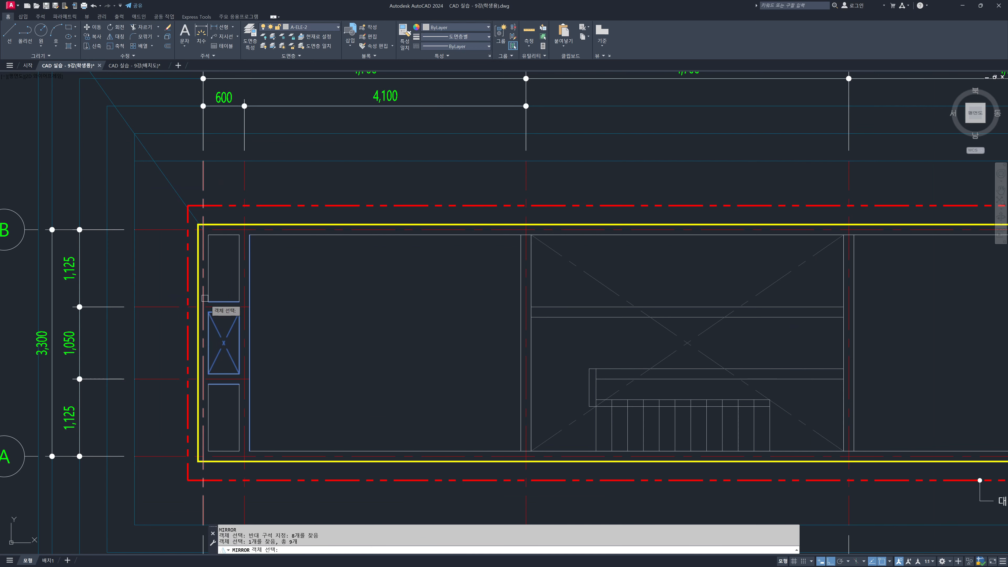
pyautogui.scroll(-2, 267, 334)
pyautogui.press('Return')
pyautogui.click(529, 174)
pyautogui.click(534, 183)
pyautogui.press('Escape')
pyautogui.press('Escape')
# Step: Fillet the mirrored vertical line with the horizontal edge lines at radius 0 to form a square-cornered outline at the east end
pyautogui.moveTo(828, 325); pyautogui.dragTo(753, 325, button='middle')
pyautogui.write('f')
pyautogui.press('Return')
pyautogui.click(738, 362)
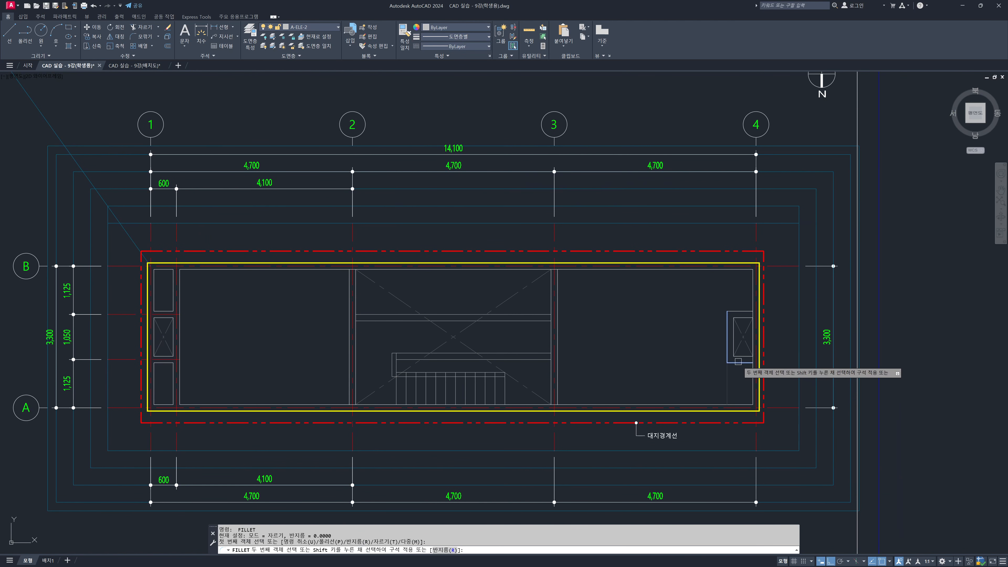
pyautogui.press('Escape')
# Step: Erase the inner frame lines and diagonal void lines inside the mirrored east outline
pyautogui.scroll(5, 738, 361)
pyautogui.write('e')
pyautogui.press('Return')
pyautogui.click(744, 326)
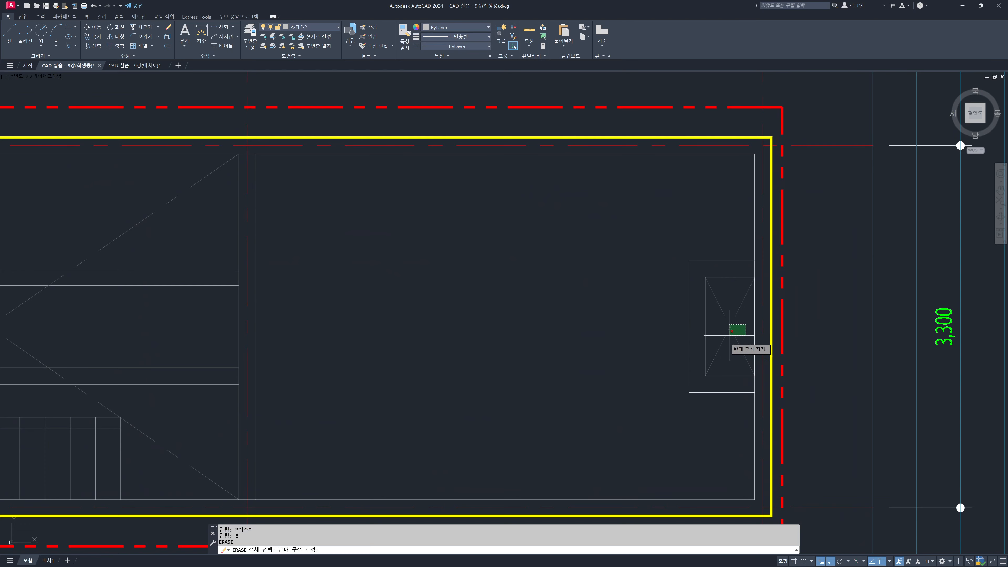
pyautogui.click(700, 353)
pyautogui.press('Escape')
pyautogui.press('Escape')
pyautogui.press('Escape')
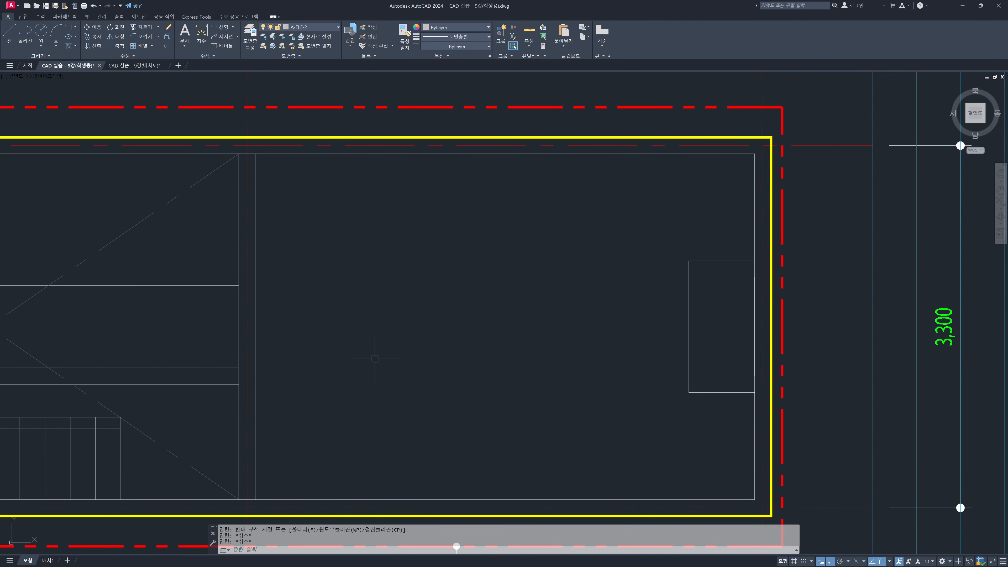
# Step: Consult the section image b-b단면도.jpg for the skylight at the east end of the roof, and close the image
pyautogui.hotkey('alt', 'Tab')
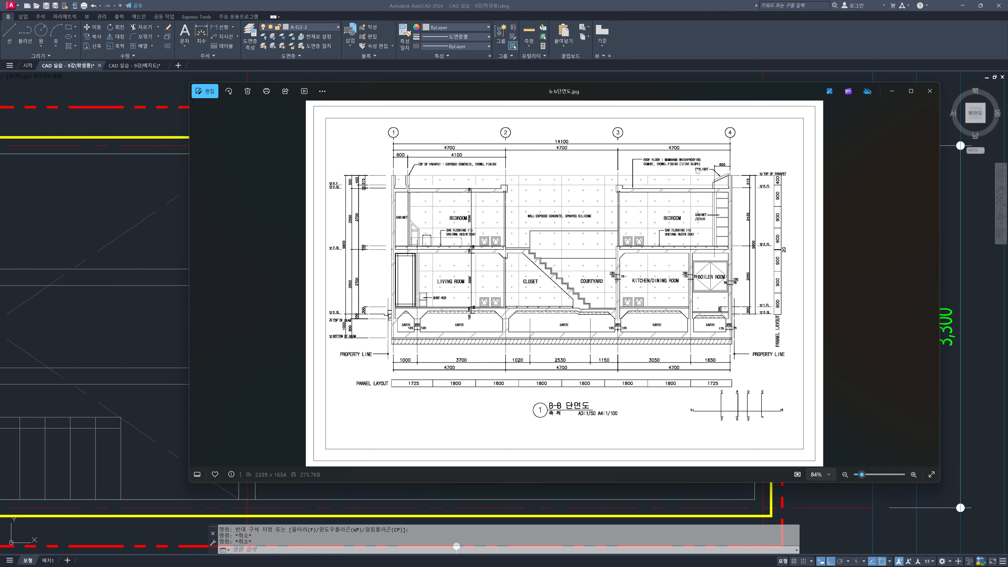
pyautogui.click(925, 94)
pyautogui.moveTo(716, 302); pyautogui.dragTo(682, 264, button='middle')
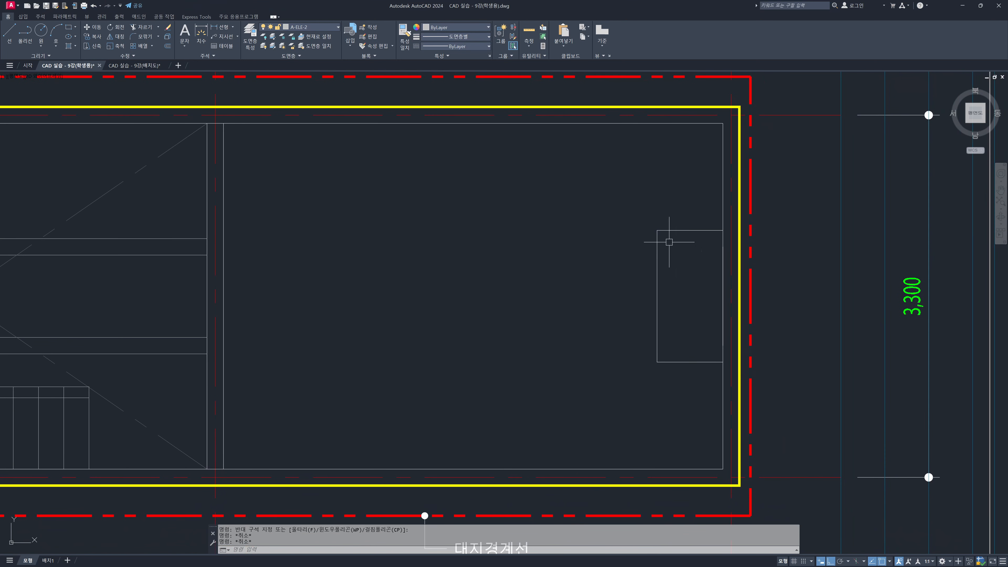
# Step: Join the three lines of the east skylight outline into one polyline
pyautogui.click(674, 220)
pyautogui.click(596, 385)
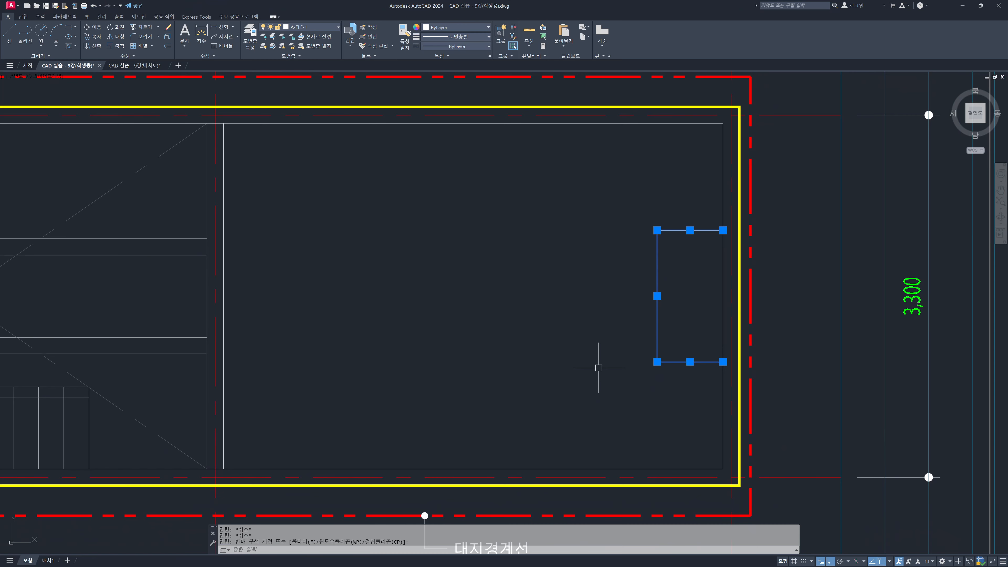
pyautogui.click(658, 345)
pyautogui.press('Escape')
pyautogui.press('Escape')
pyautogui.press('Escape')
pyautogui.moveTo(665, 251); pyautogui.dragTo(664, 251, button='middle')
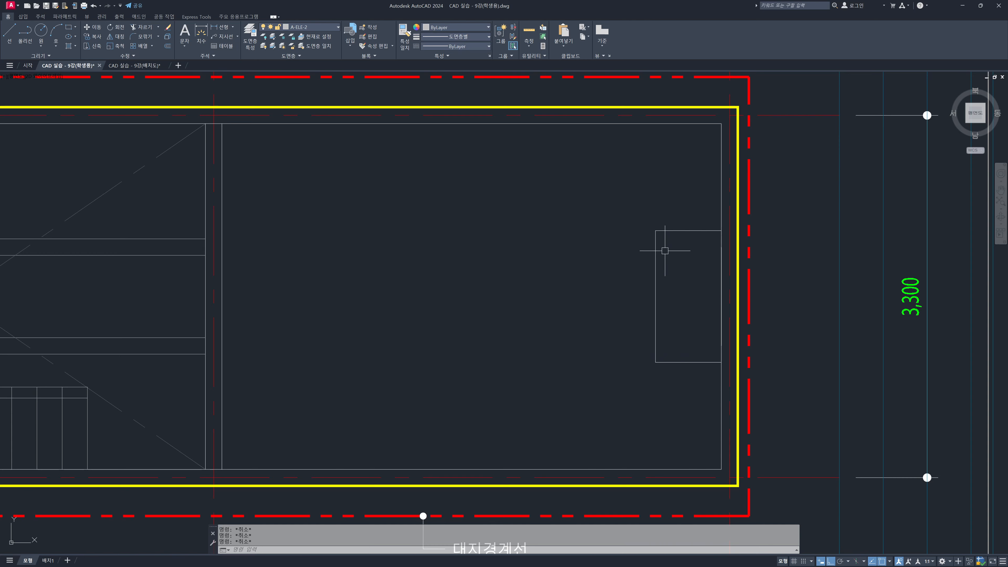
# Step: Offset the east skylight outline inward by 50
pyautogui.write('o')
pyautogui.press('Return')
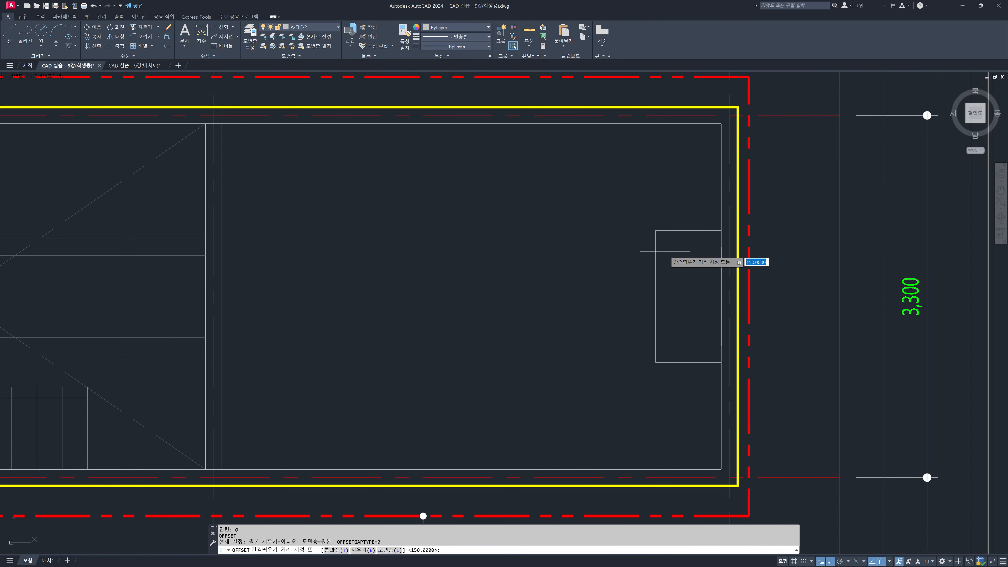
pyautogui.write('50')
pyautogui.press('Return')
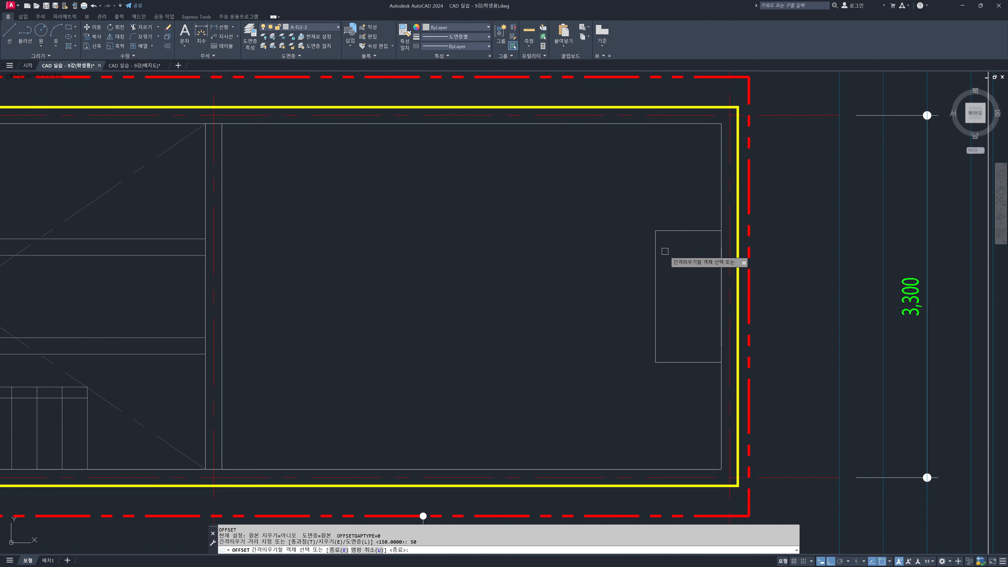
pyautogui.click(676, 231)
pyautogui.click(688, 250)
pyautogui.press('Escape')
pyautogui.press('Escape')
pyautogui.moveTo(688, 249); pyautogui.dragTo(651, 235, button='middle')
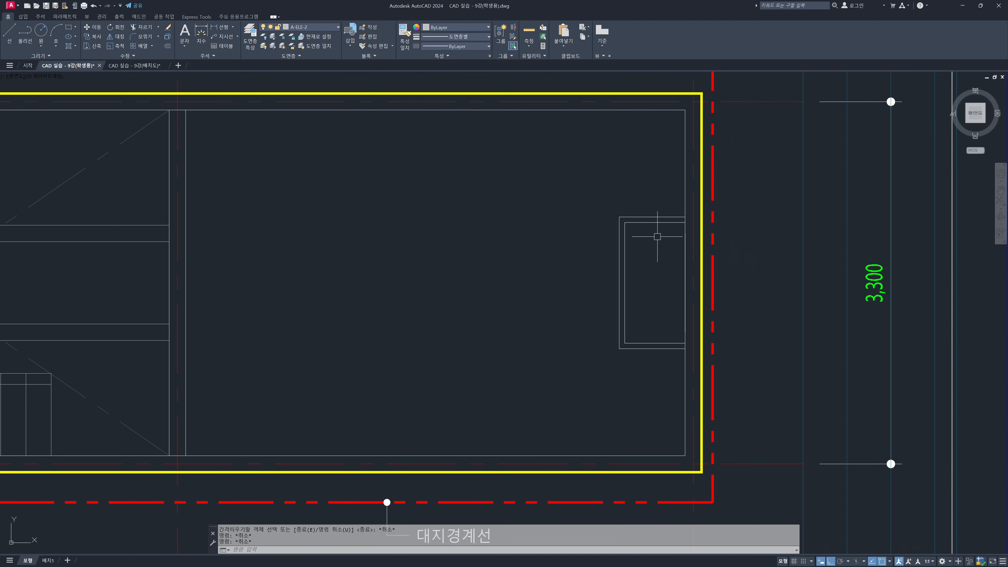
# Step: Erase the leftover mirrored vertical line on the east inner wall edge beside the skylight
pyautogui.press('Escape')
pyautogui.moveTo(652, 323); pyautogui.dragTo(620, 312, button='middle')
pyautogui.click(635, 189)
pyautogui.click(686, 391)
pyautogui.write('e')
pyautogui.press('Return')
# Step: Make HAT2 the current layer
pyautogui.moveTo(615, 234); pyautogui.dragTo(614, 237, button='middle')
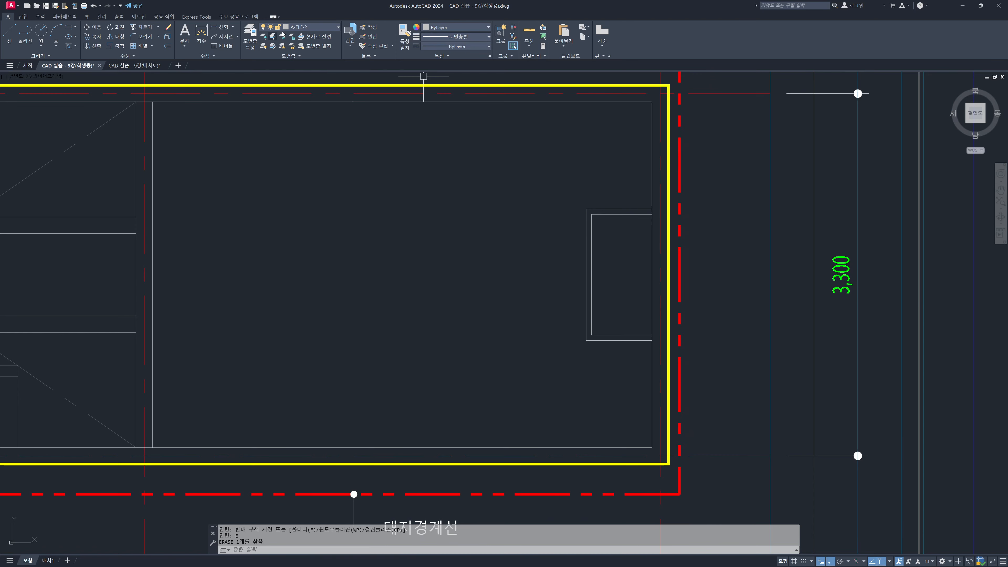
pyautogui.click(298, 27)
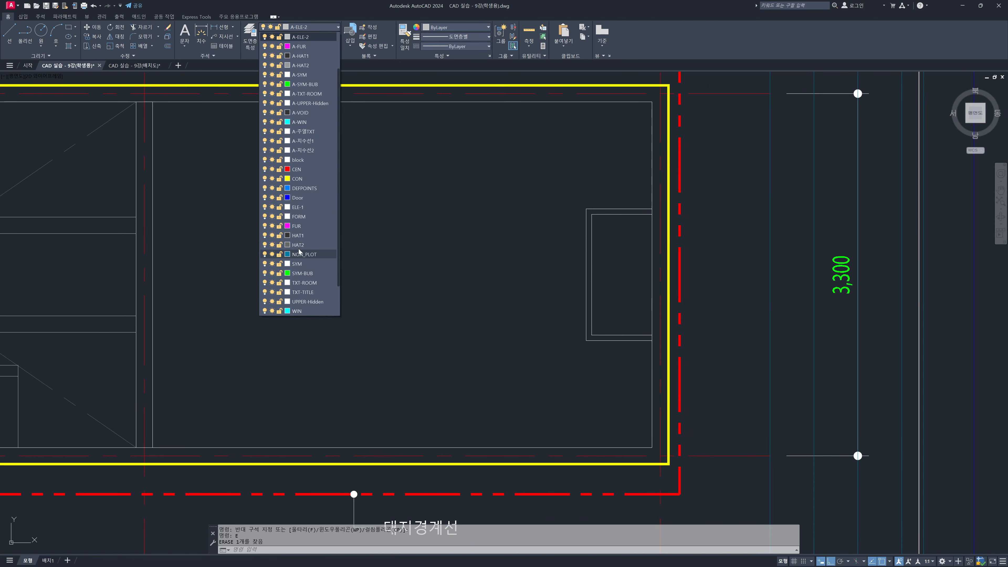
pyautogui.click(302, 247)
# Step: Try to hatch the inner area of the east skylight, and erase that hatch
pyautogui.moveTo(511, 241); pyautogui.dragTo(501, 248, button='middle')
pyautogui.write('h')
pyautogui.press('Return')
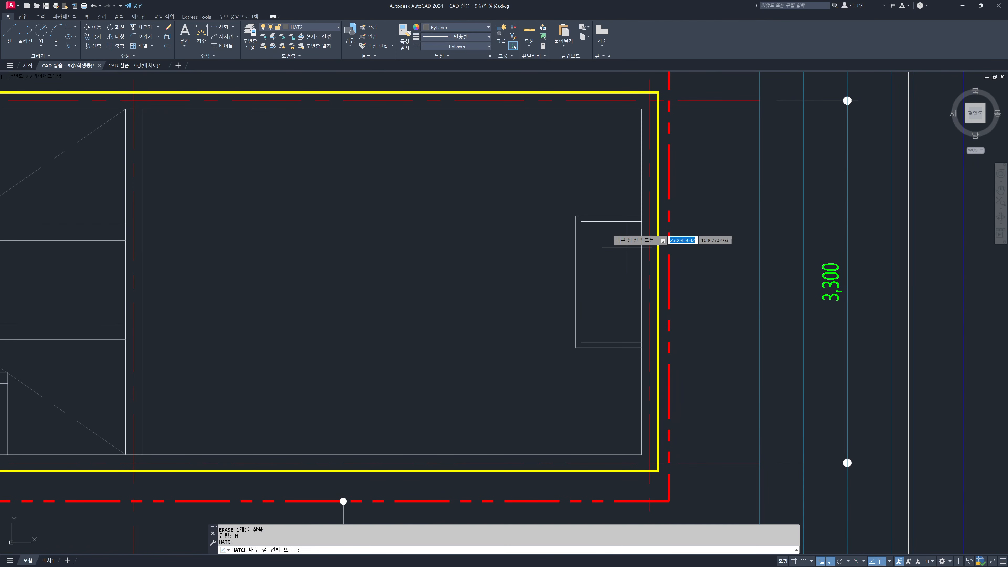
pyautogui.click(611, 278)
pyautogui.press('Return')
pyautogui.click(599, 255)
pyautogui.write('e')
pyautogui.press('Return')
# Step: Hatch the inner area of the east skylight with the LINE pattern at scale 30
pyautogui.write('h')
pyautogui.press('Return')
pyautogui.click(608, 258)
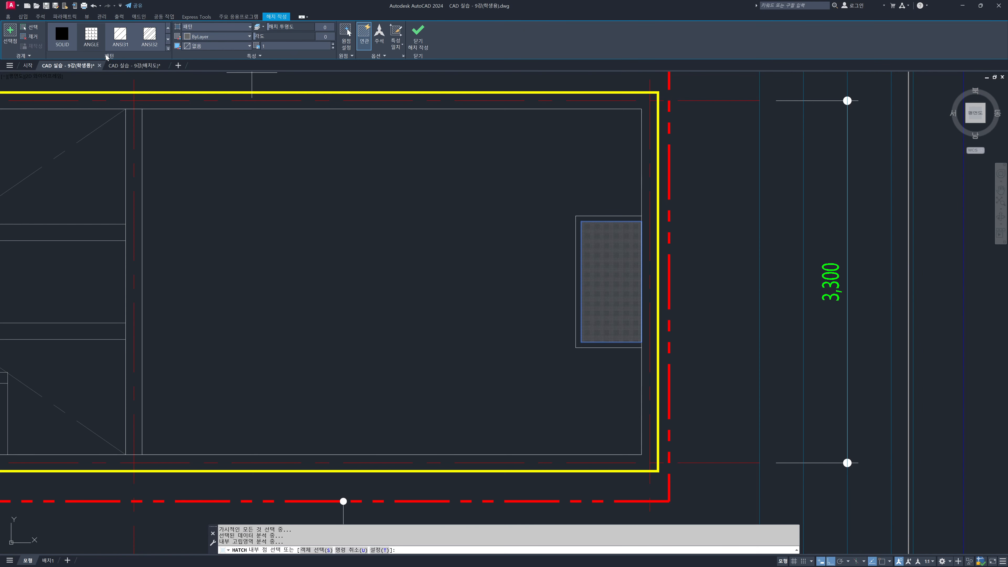
pyautogui.click(168, 48)
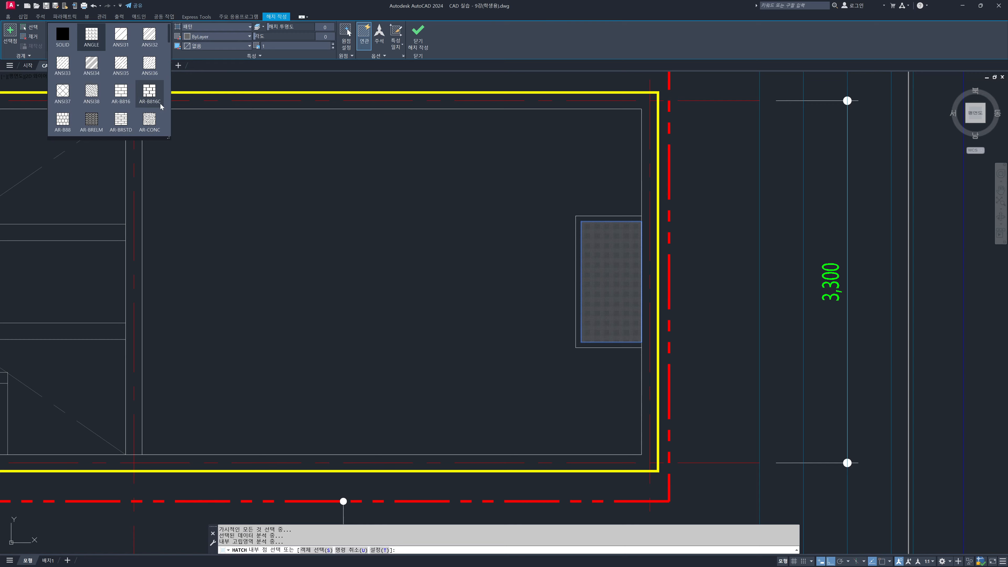
pyautogui.click(120, 63)
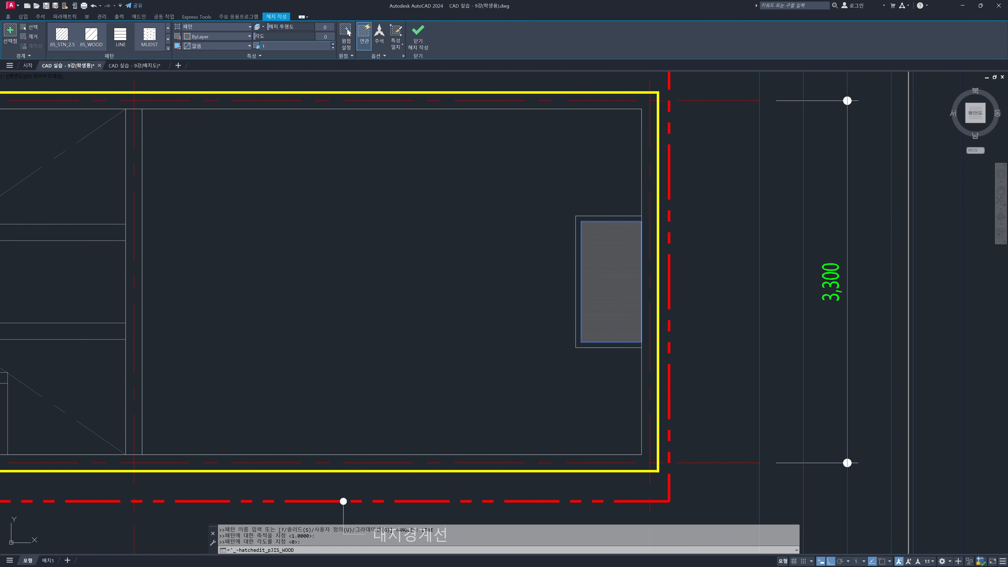
pyautogui.write('30')
pyautogui.press('Return')
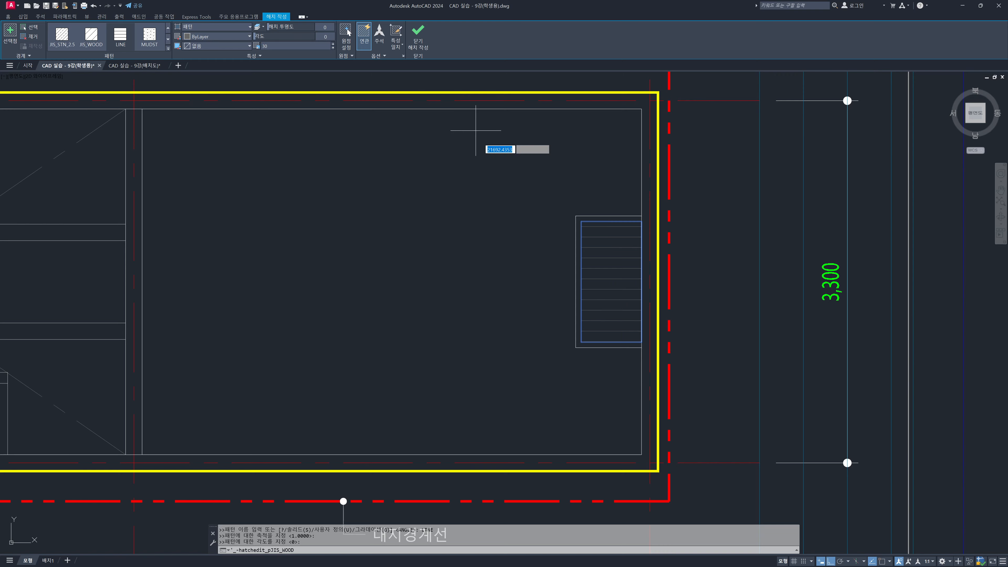
pyautogui.press('Escape')
pyautogui.press('Escape')
# Step: Examine the unhatched roof areas along the length of the building on the site plan
pyautogui.scroll(-4, 508, 241)
pyautogui.scroll(4, 552, 260)
pyautogui.moveTo(521, 261)
pyautogui.mouseDown(button='middle')
pyautogui.moveTo(696, 250)
pyautogui.moveTo(838, 253)
pyautogui.moveTo(921, 268)
pyautogui.moveTo(912, 265)
pyautogui.mouseUp(button='middle')
pyautogui.scroll(-3, 710, 243)
pyautogui.press('Escape')
pyautogui.scroll(-3, 921, 267)
pyautogui.scroll(3, 668, 276)
pyautogui.moveTo(668, 275); pyautogui.dragTo(546, 281, button='middle')
pyautogui.click(851, 253)
pyautogui.click(811, 291)
pyautogui.click(263, 242)
pyautogui.click(196, 303)
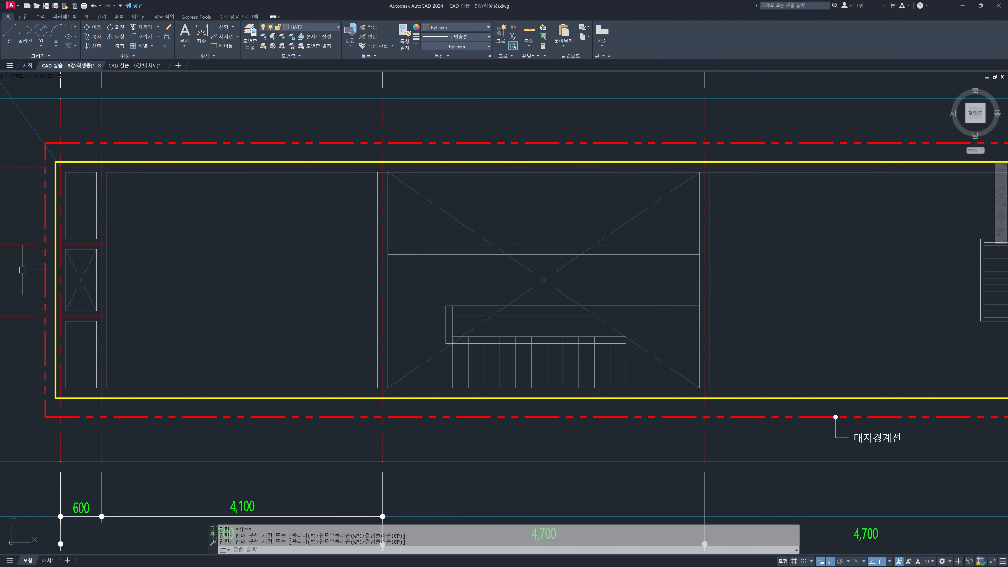
pyautogui.click(252, 272)
pyautogui.click(293, 286)
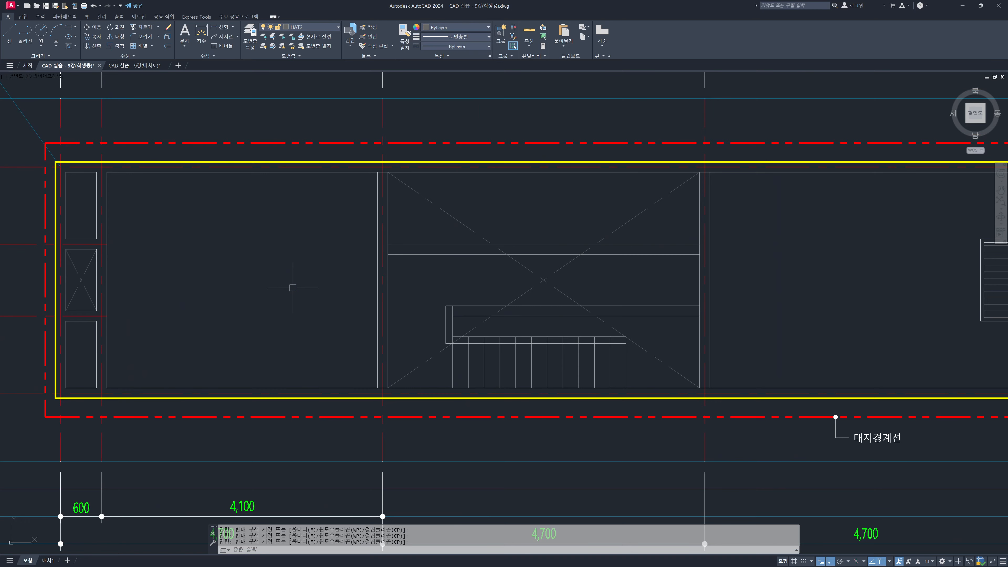
pyautogui.moveTo(294, 285); pyautogui.dragTo(251, 274, button='middle')
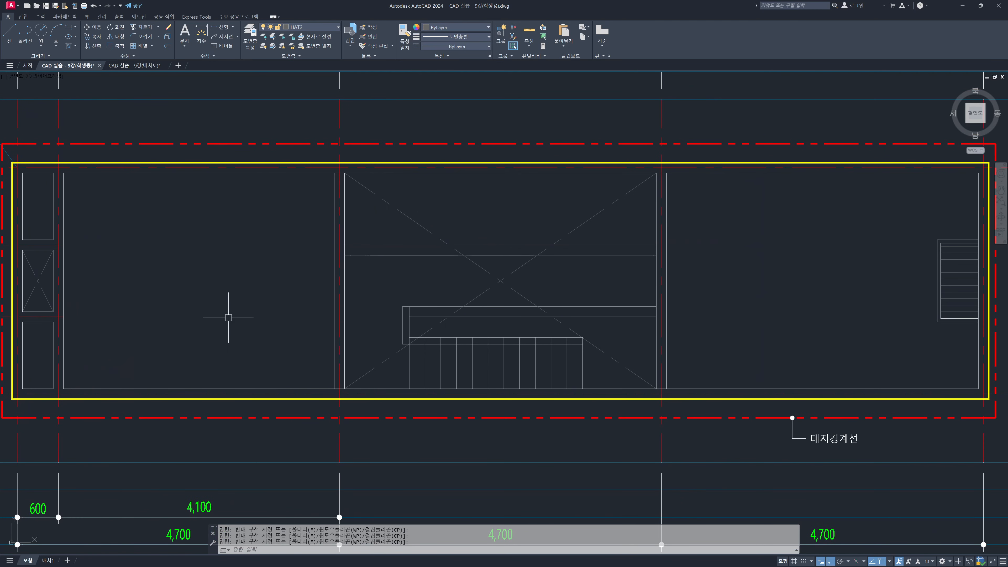
pyautogui.moveTo(248, 302); pyautogui.dragTo(226, 319, button='middle')
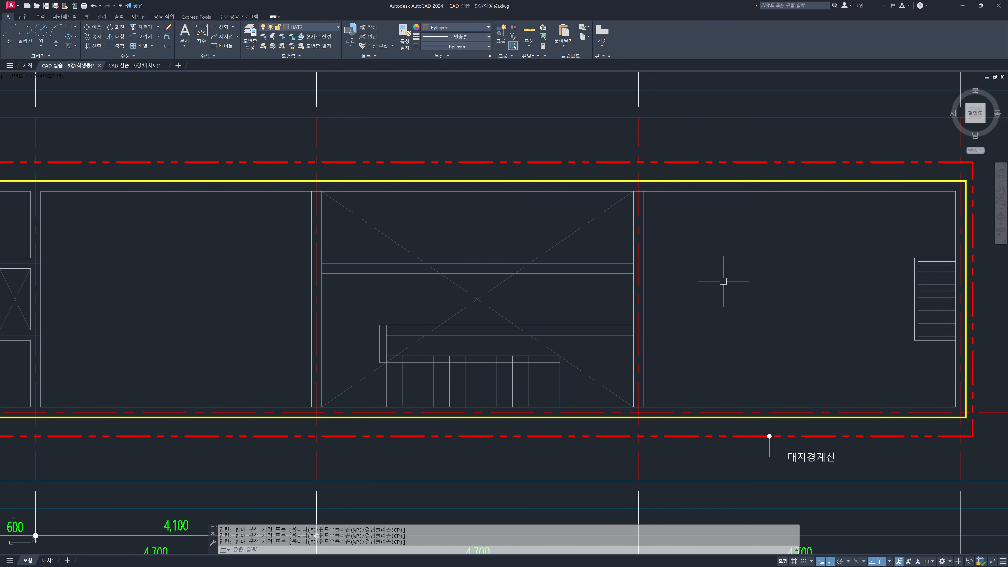
pyautogui.moveTo(741, 252); pyautogui.dragTo(733, 234, button='middle')
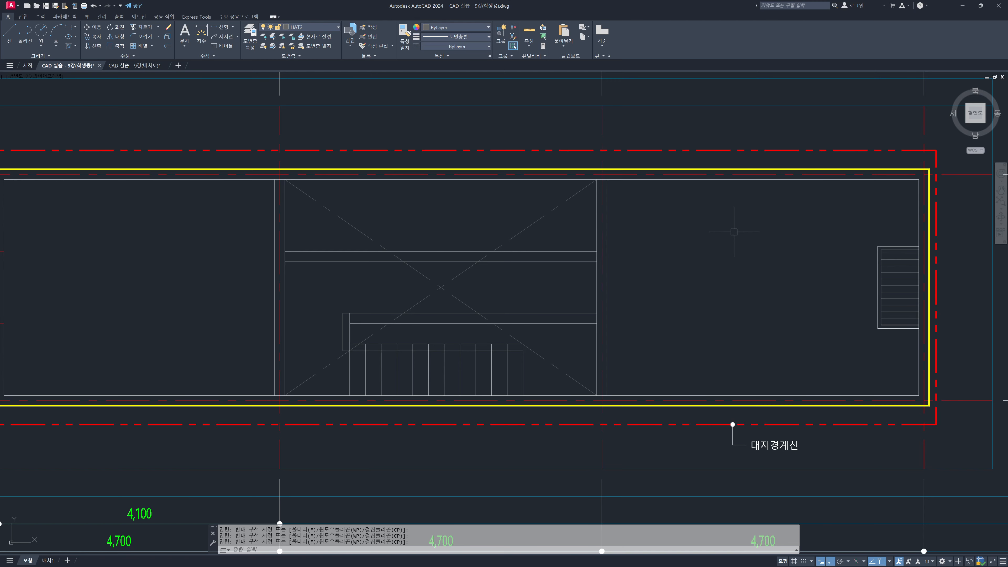
# Step: Try to hatch the large east and west roof areas with the LINE pattern, and undo it
pyautogui.write('h')
pyautogui.press('Return')
pyautogui.click(705, 268)
pyautogui.click(223, 277)
pyautogui.moveTo(223, 277); pyautogui.dragTo(347, 268, button='middle')
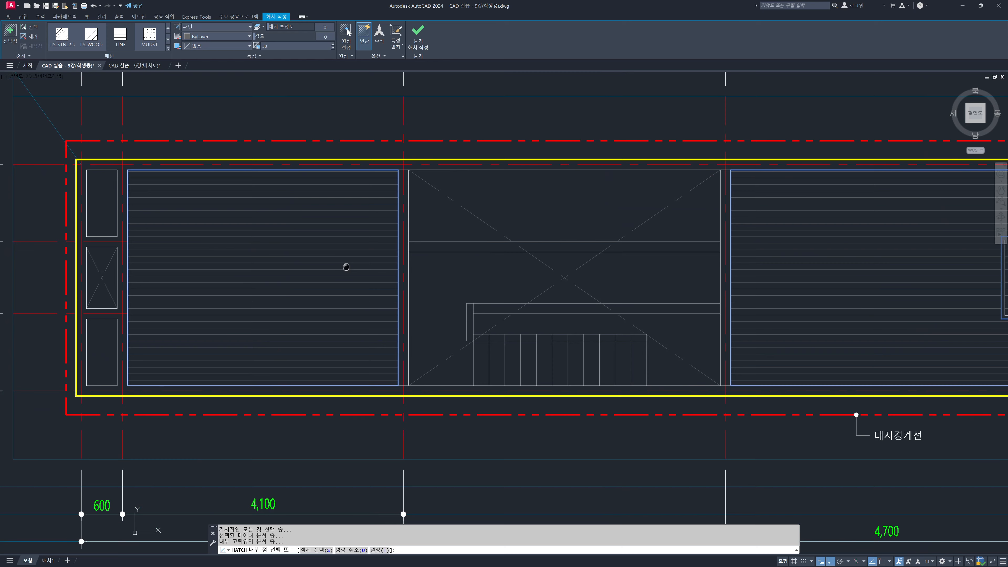
pyautogui.click(93, 5)
# Step: Hatch the large east and west roof areas and the two small west-end compartments with the NET pattern at scale 200
pyautogui.scroll(-1, 180, 283)
pyautogui.moveTo(178, 283); pyautogui.dragTo(255, 275, button='middle')
pyautogui.write('h')
pyautogui.press('Return')
pyautogui.click(134, 243)
pyautogui.click(128, 318)
pyautogui.click(215, 284)
pyautogui.click(583, 271)
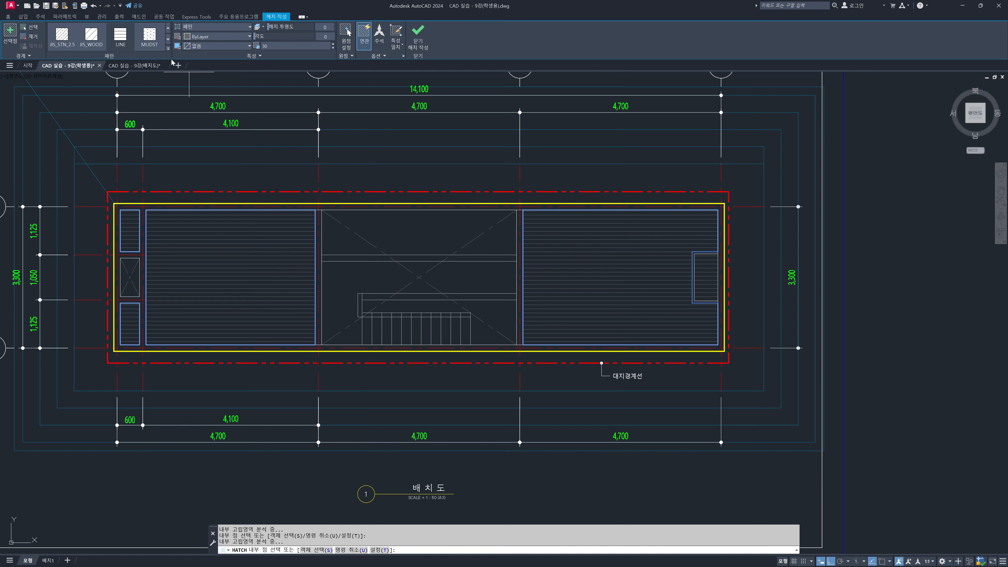
pyautogui.click(168, 48)
pyautogui.click(66, 67)
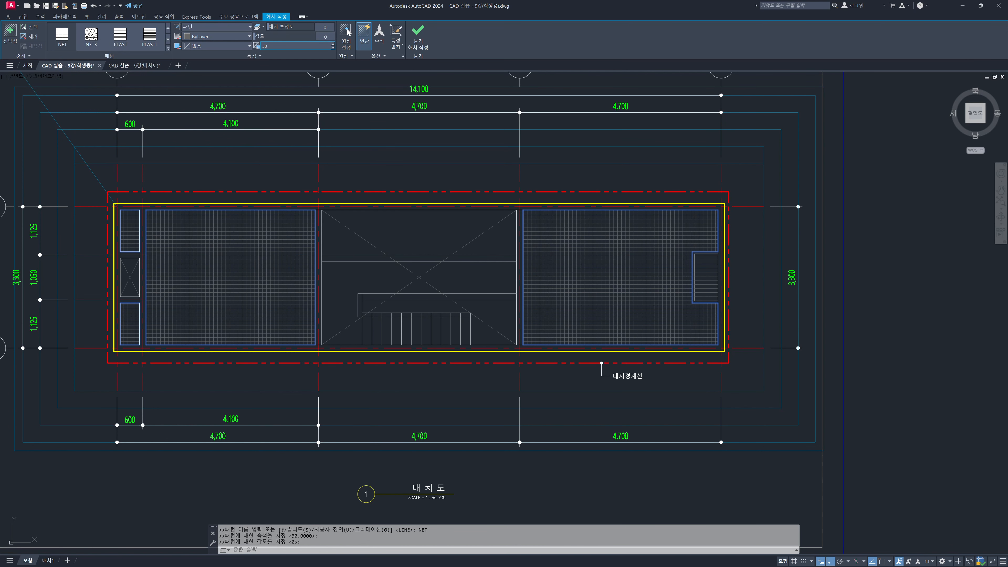
pyautogui.write('200')
pyautogui.press('Return')
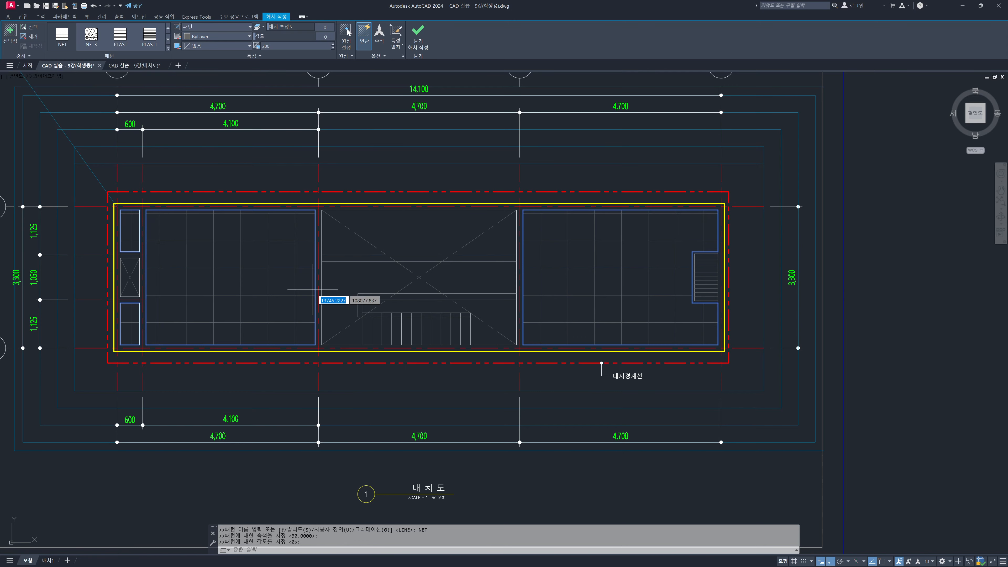
pyautogui.press('Escape')
pyautogui.press('Escape')
pyautogui.press('Escape')
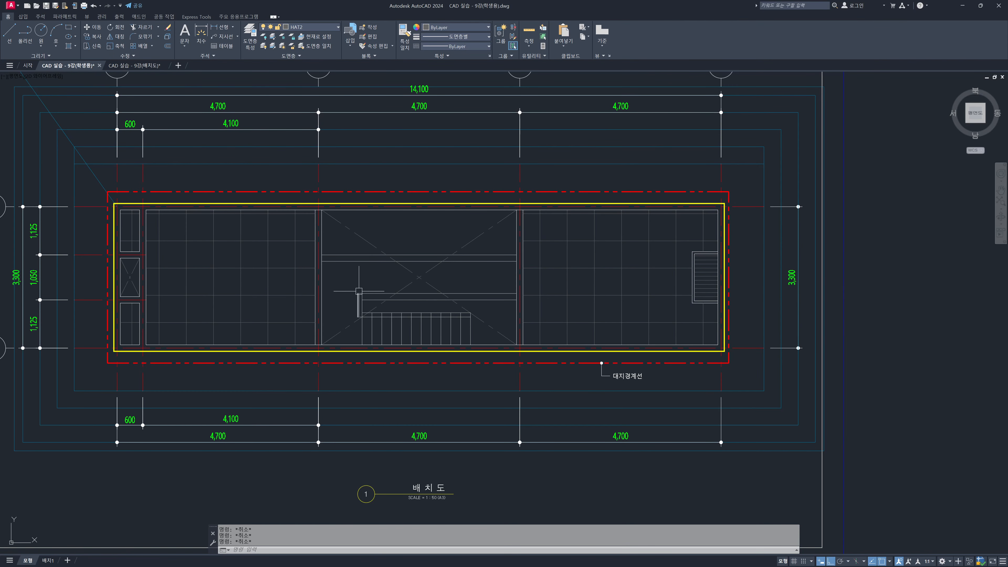
# Step: Review the roof hatches and the overall layout of the site plan
pyautogui.moveTo(355, 291); pyautogui.dragTo(387, 272, button='middle')
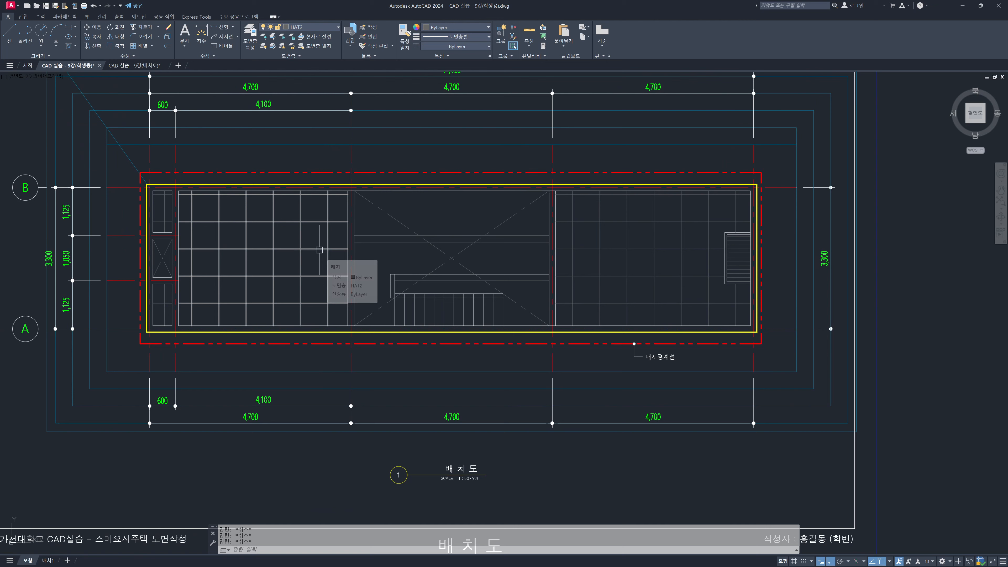
pyautogui.click(349, 282)
pyautogui.press('Escape')
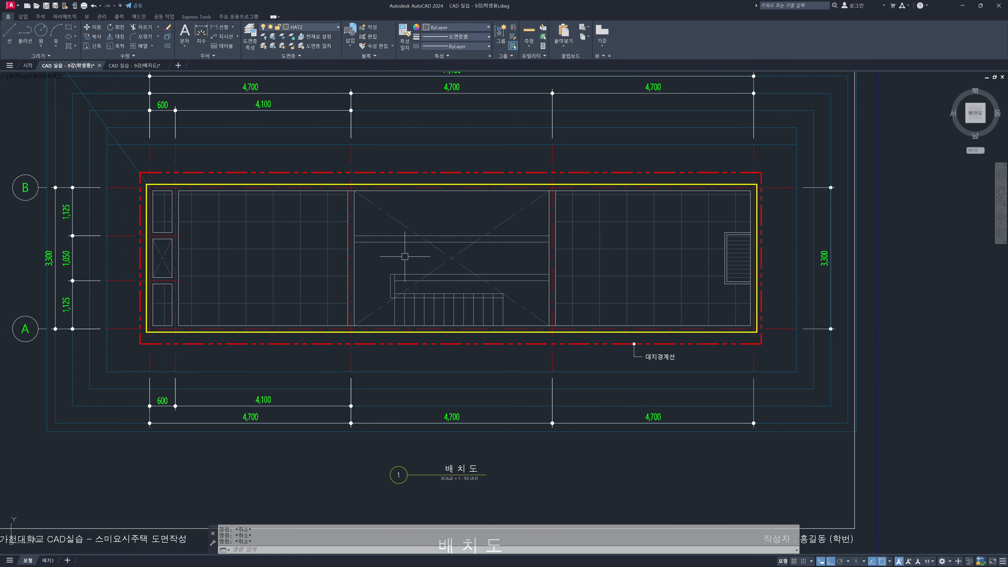
pyautogui.scroll(2, 381, 261)
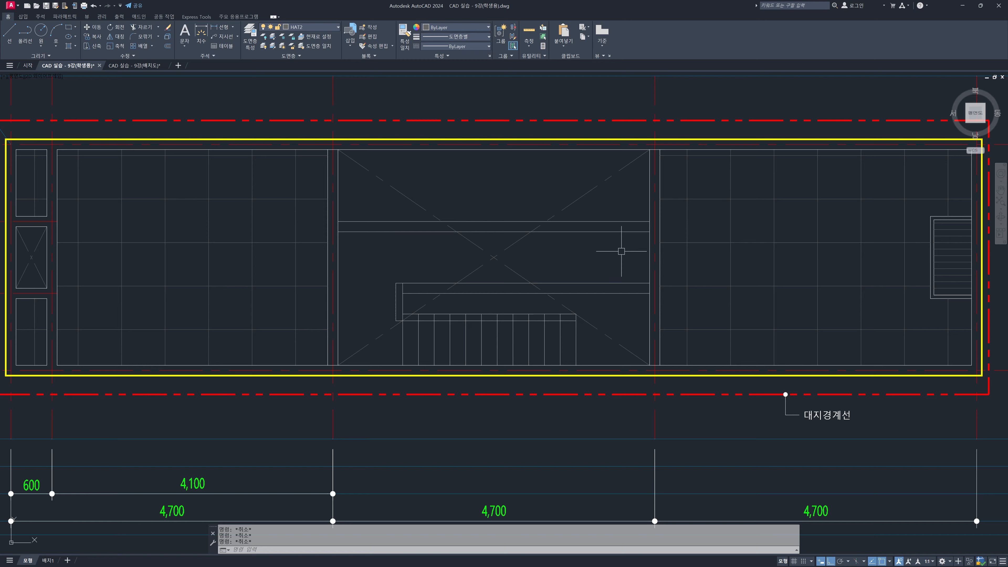
pyautogui.scroll(-2, 369, 258)
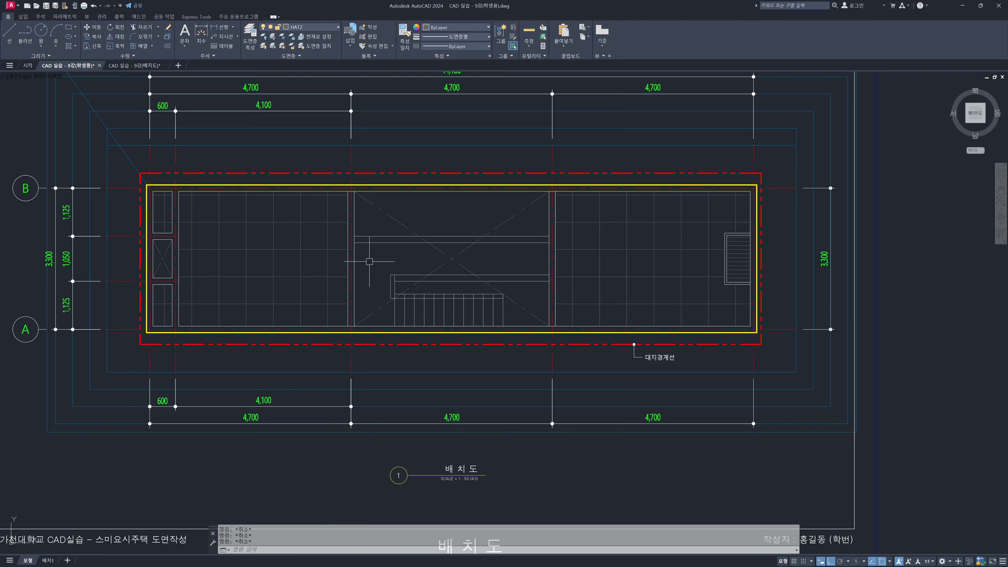
pyautogui.click(299, 253)
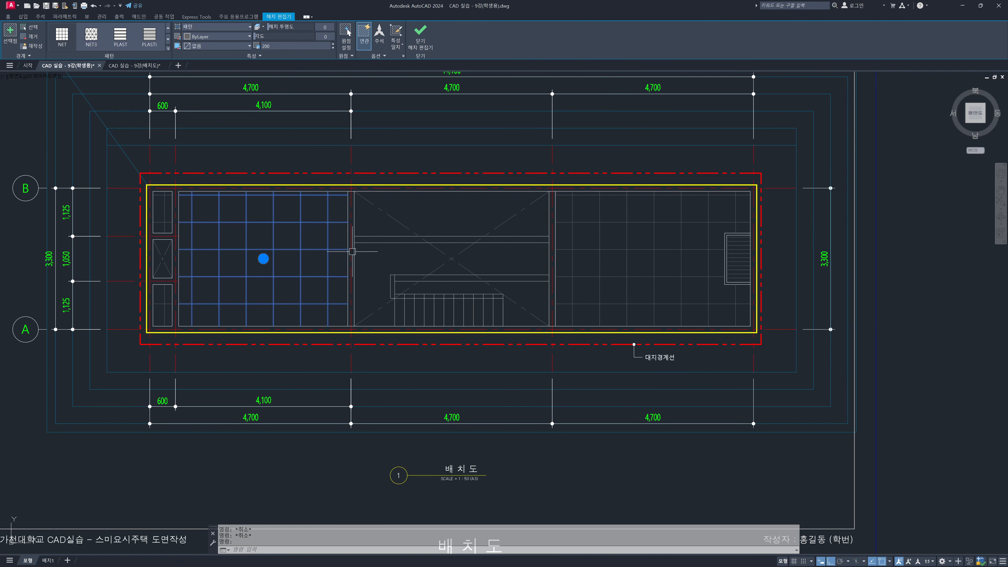
pyautogui.press('Escape')
pyautogui.click(386, 258)
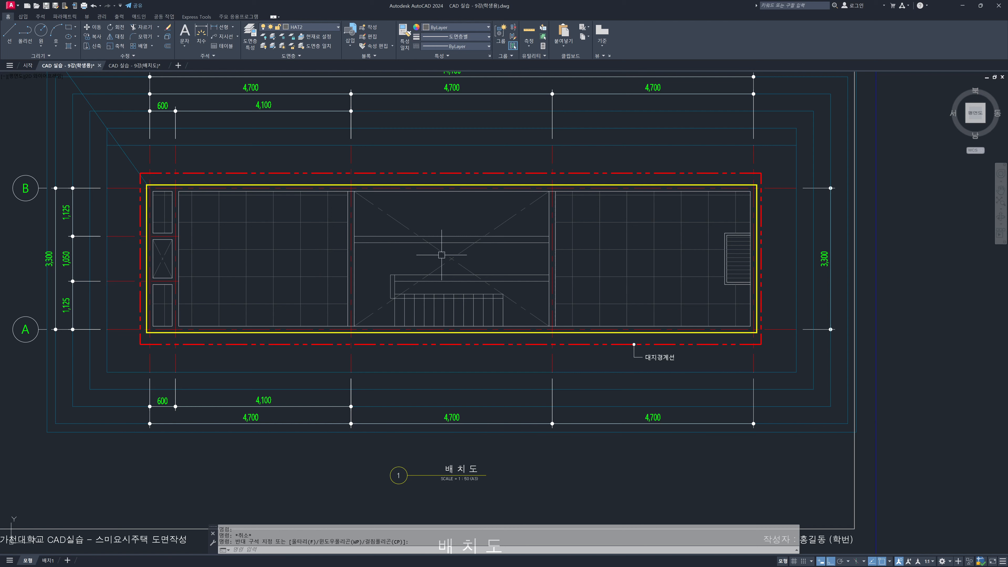
pyautogui.moveTo(462, 258); pyautogui.dragTo(466, 257, button='middle')
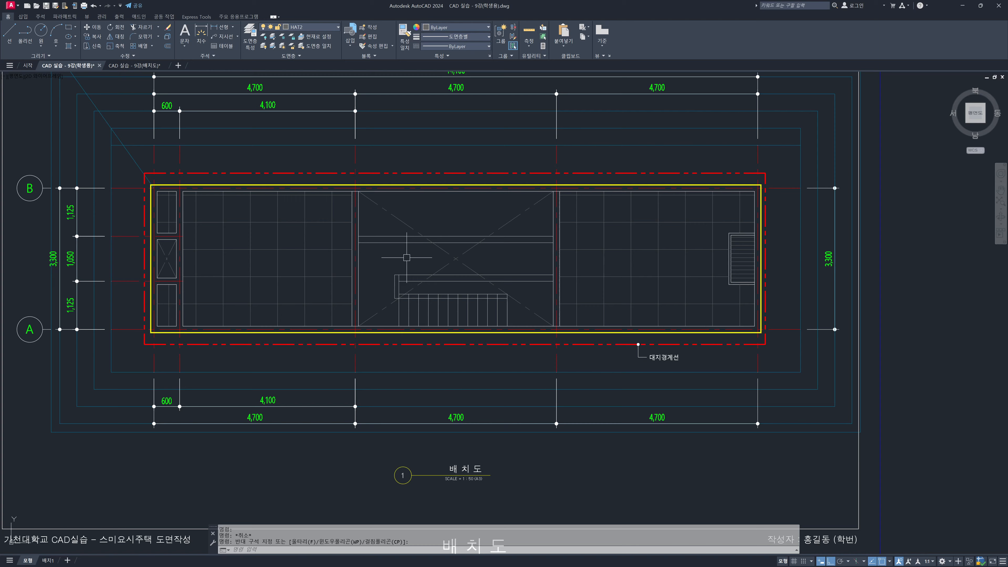
pyautogui.moveTo(406, 257); pyautogui.dragTo(403, 263, button='middle')
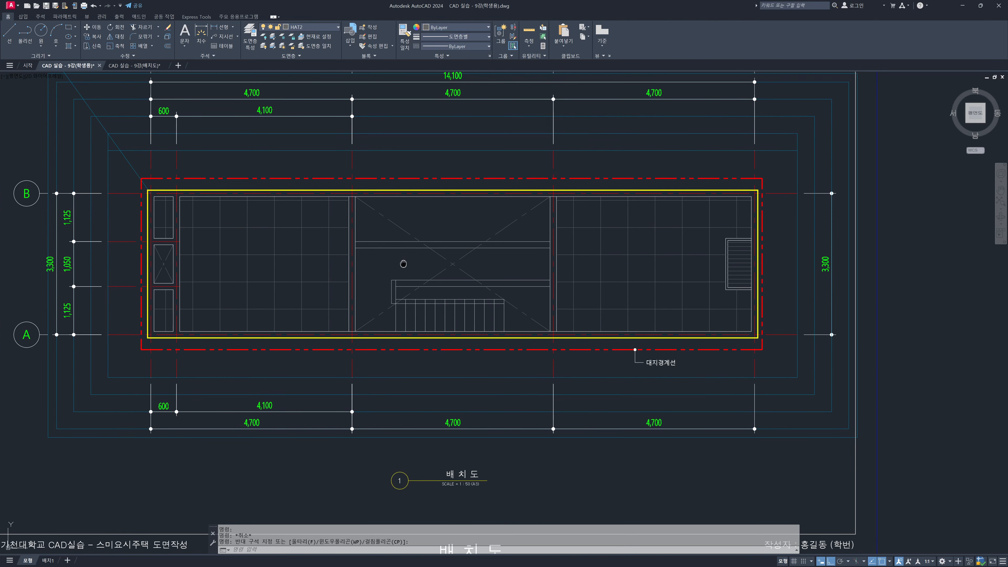
pyautogui.moveTo(404, 264); pyautogui.dragTo(403, 264, button='middle')
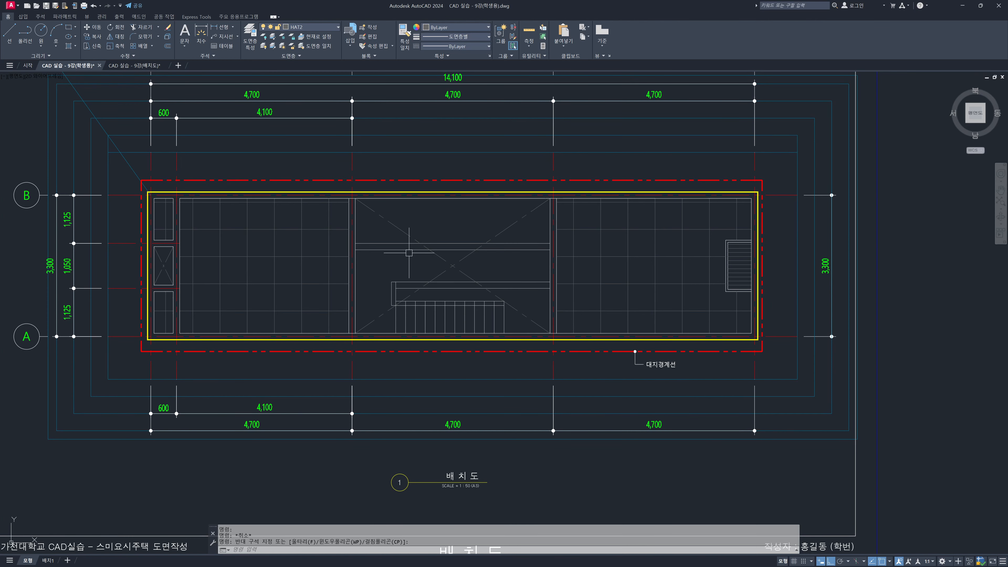
pyautogui.moveTo(409, 252)
pyautogui.mouseDown(button='middle')
pyautogui.moveTo(406, 267)
pyautogui.moveTo(416, 270)
pyautogui.mouseUp(button='middle')
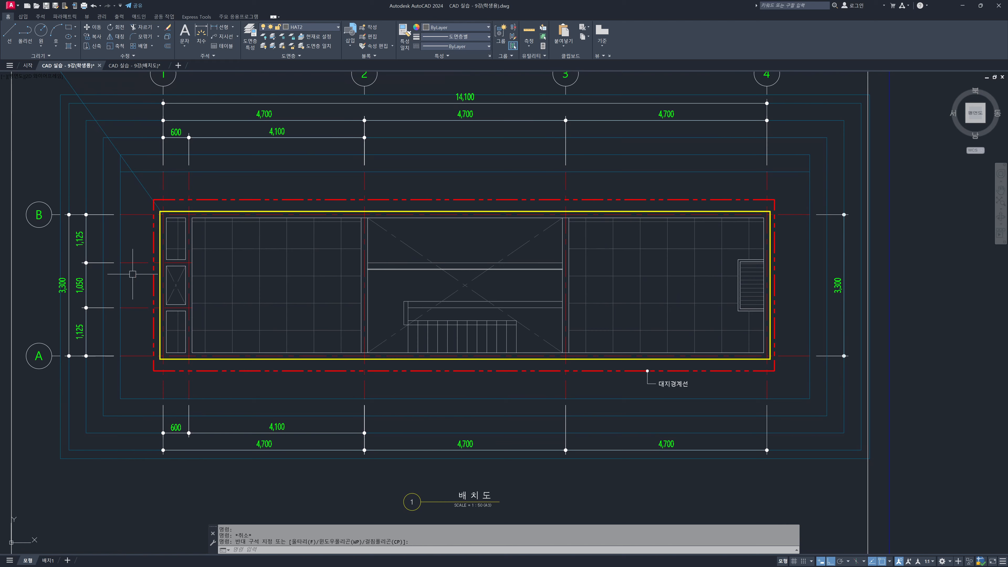
pyautogui.moveTo(244, 245); pyautogui.dragTo(255, 261, button='middle')
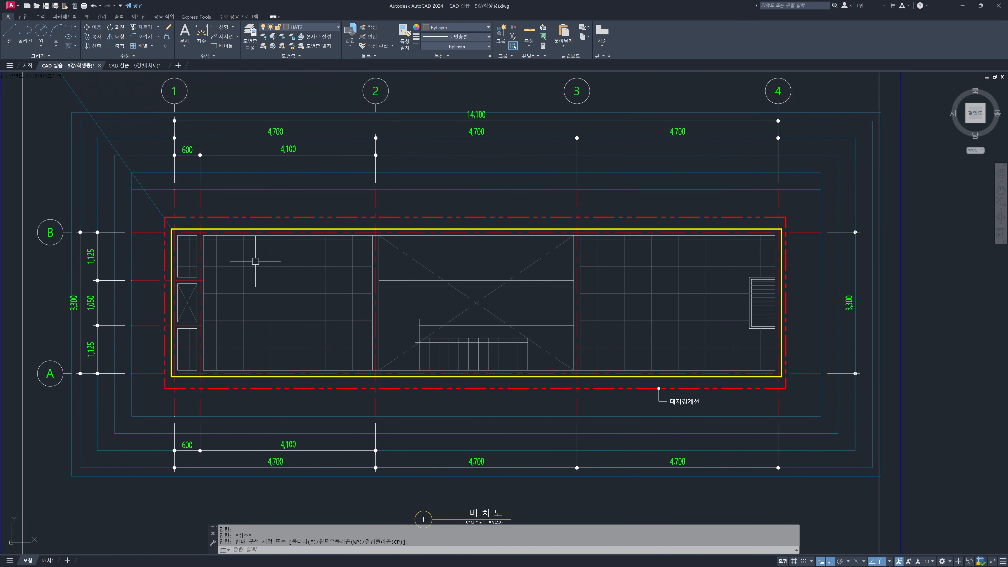
pyautogui.scroll(-7, 255, 261)
pyautogui.scroll(3, 315, 415)
pyautogui.moveTo(312, 424); pyautogui.dragTo(338, 241, button='middle')
pyautogui.scroll(5, 316, 397)
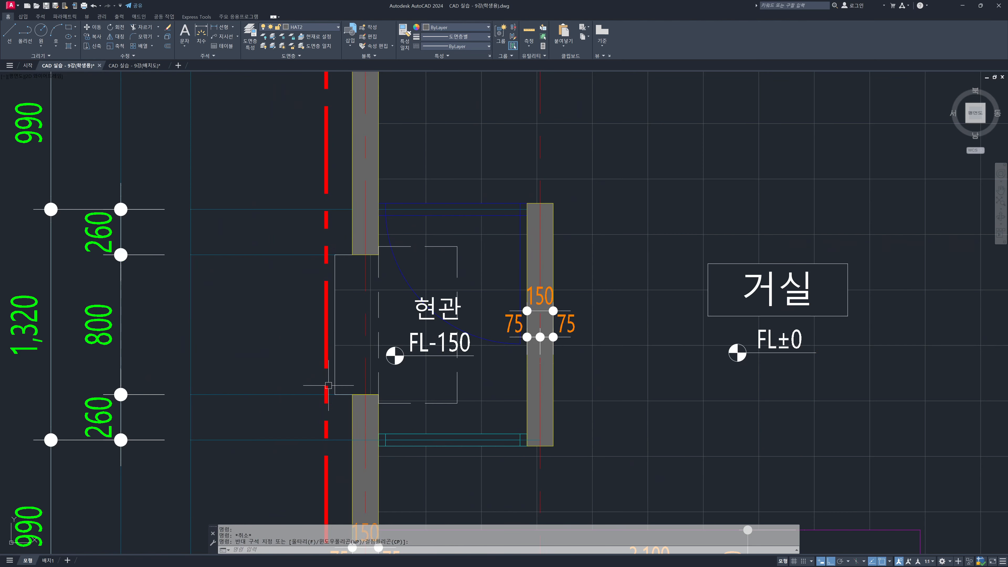
pyautogui.click(344, 395)
pyautogui.click(337, 369)
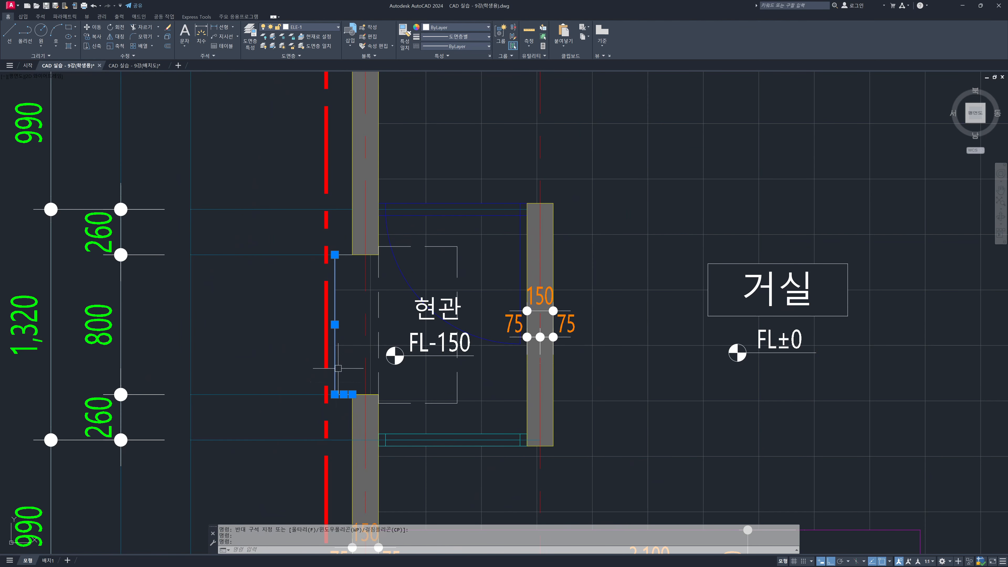
pyautogui.click(351, 257)
pyautogui.scroll(-5, 352, 257)
pyautogui.scroll(3, 358, 219)
pyautogui.moveTo(358, 219); pyautogui.dragTo(352, 286, button='middle')
pyautogui.write('c')
pyautogui.press('Return')
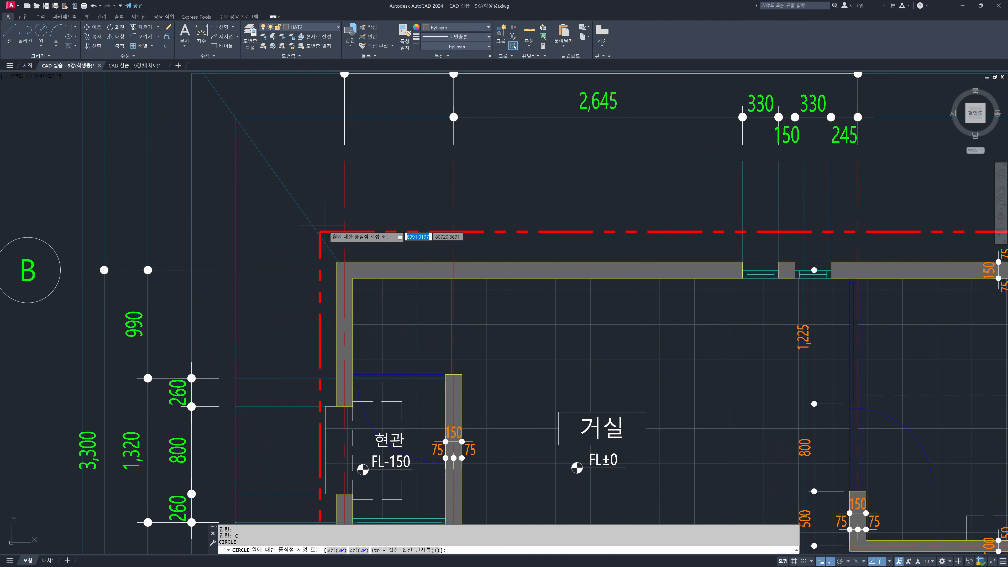
pyautogui.click(321, 230)
pyautogui.scroll(-6, 326, 230)
pyautogui.moveTo(326, 230); pyautogui.dragTo(370, 390, button='middle')
pyautogui.scroll(-1, 367, 301)
pyautogui.press('Escape')
pyautogui.moveTo(363, 508); pyautogui.dragTo(380, 268, button='middle')
pyautogui.scroll(2, 380, 341)
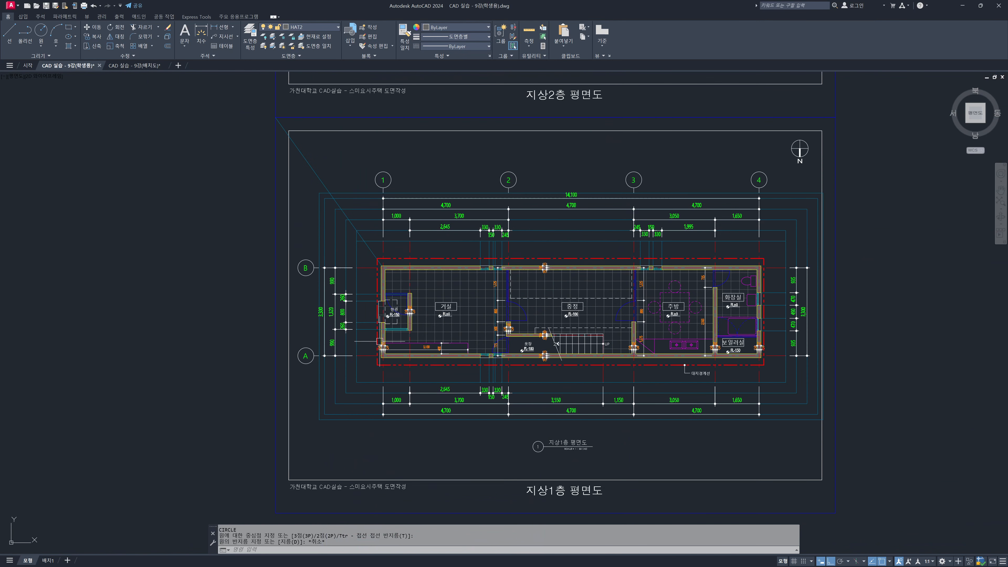
pyautogui.scroll(1, 380, 316)
pyautogui.write('c')
pyautogui.press('Return')
pyautogui.scroll(4, 380, 314)
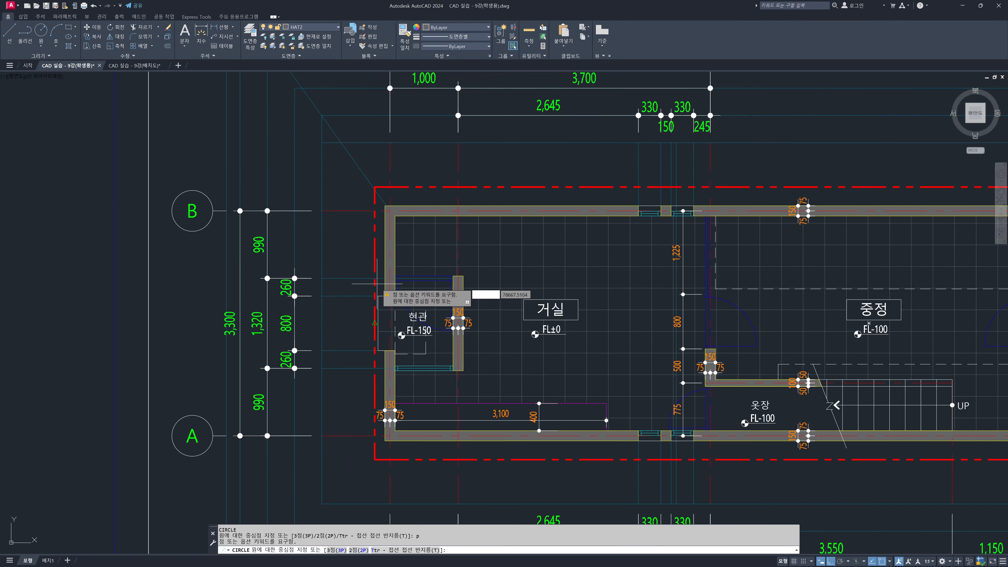
pyautogui.click(380, 304)
pyautogui.press('Escape')
# Step: Copy the entrance step outline from the first-floor plan's west wall to the site plan, aligned by the site boundary's upper-left corner
pyautogui.write('co')
pyautogui.press('Return')
pyautogui.click(383, 304)
pyautogui.click(379, 358)
pyautogui.press('Return')
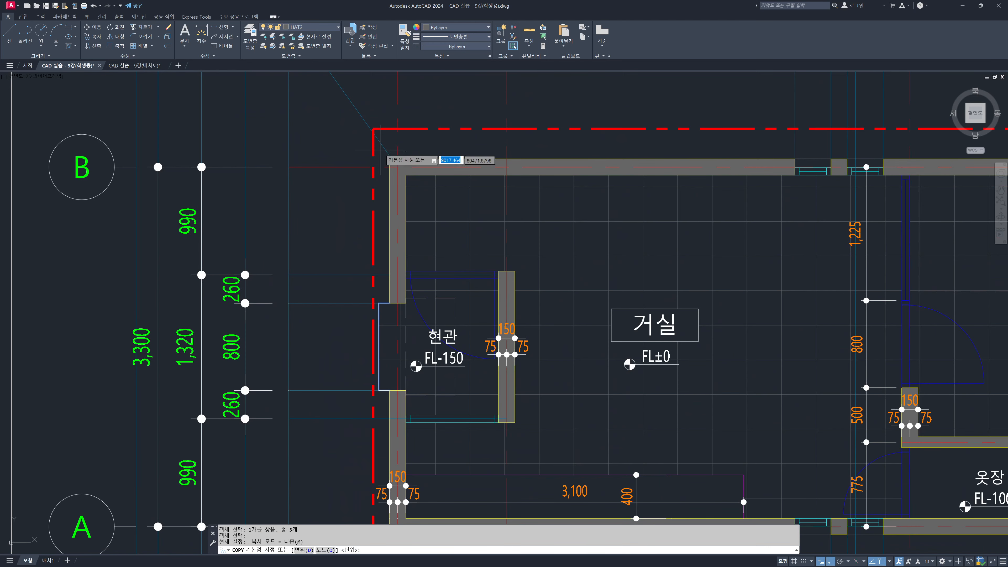
pyautogui.click(383, 129)
pyautogui.scroll(-4, 384, 128)
pyautogui.moveTo(445, 119); pyautogui.dragTo(433, 546, button='middle')
pyautogui.moveTo(441, 218); pyautogui.dragTo(428, 521, button='middle')
pyautogui.moveTo(440, 221); pyautogui.dragTo(430, 508, button='middle')
pyautogui.moveTo(447, 223); pyautogui.dragTo(456, 559, button='middle')
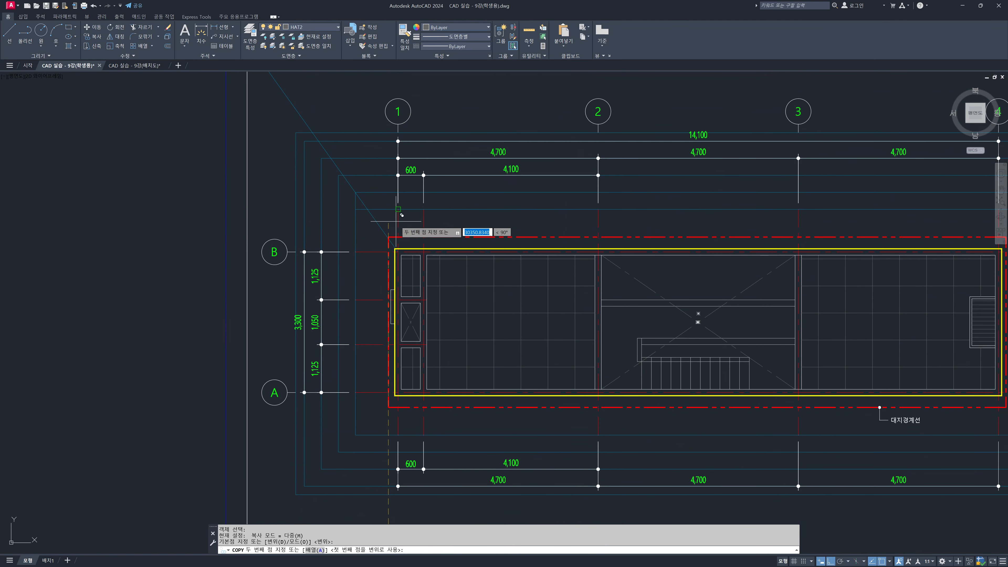
pyautogui.scroll(4, 397, 220)
pyautogui.click(382, 220)
pyautogui.scroll(-4, 382, 219)
pyautogui.scroll(6, 393, 334)
pyautogui.moveTo(393, 333); pyautogui.dragTo(390, 310, button='middle')
pyautogui.press('Escape')
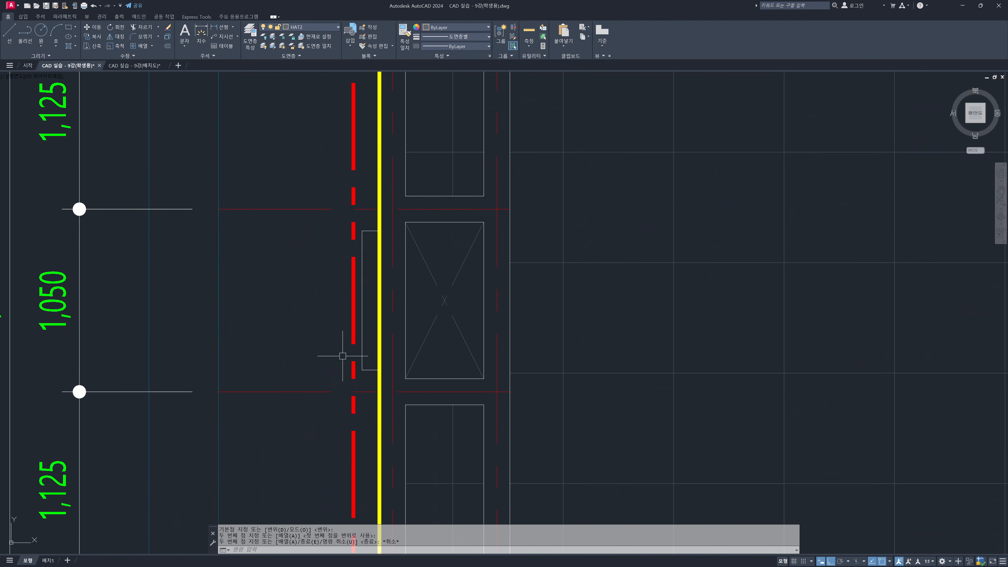
pyautogui.scroll(-6, 443, 399)
pyautogui.press('Escape')
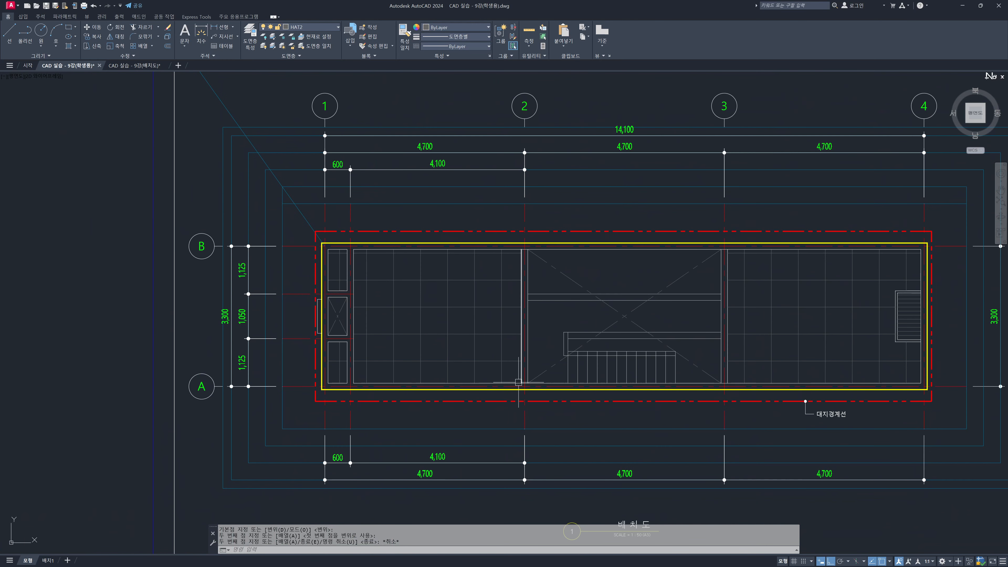
# Step: Start an image attachment and choose the image file 배치도 jpg파일 as the reference
pyautogui.scroll(-2, 543, 341)
pyautogui.press('Escape')
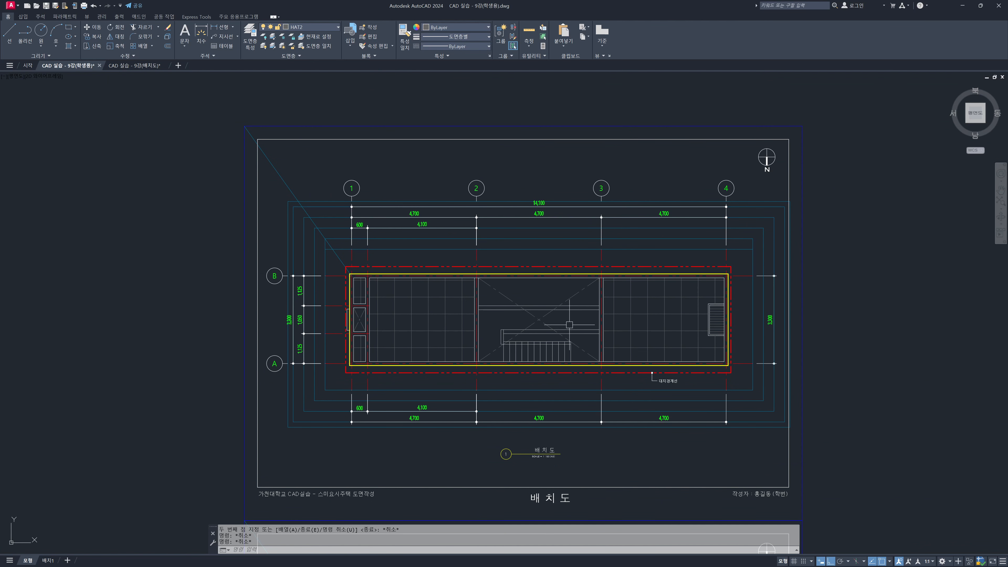
pyautogui.press('Escape')
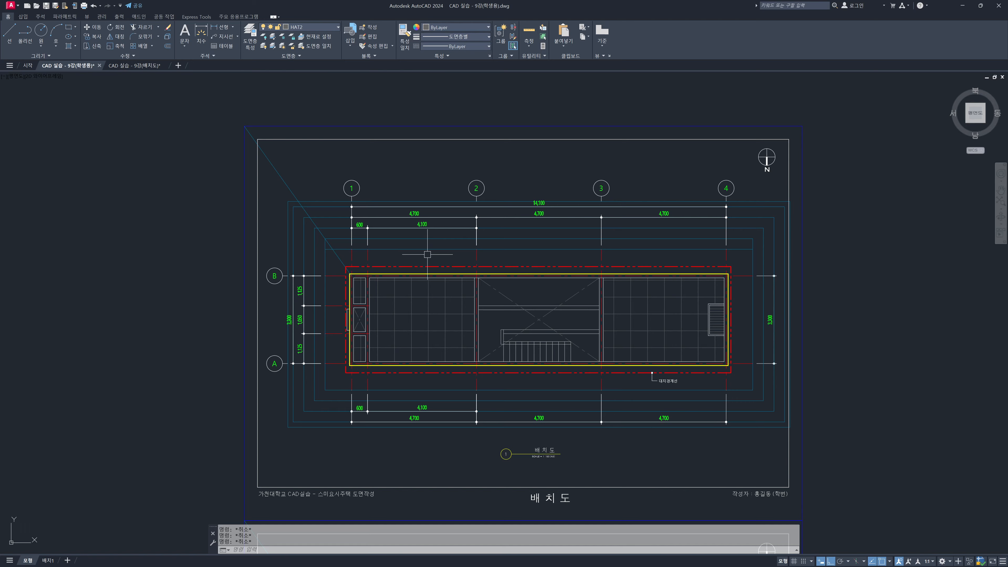
pyautogui.write('attac')
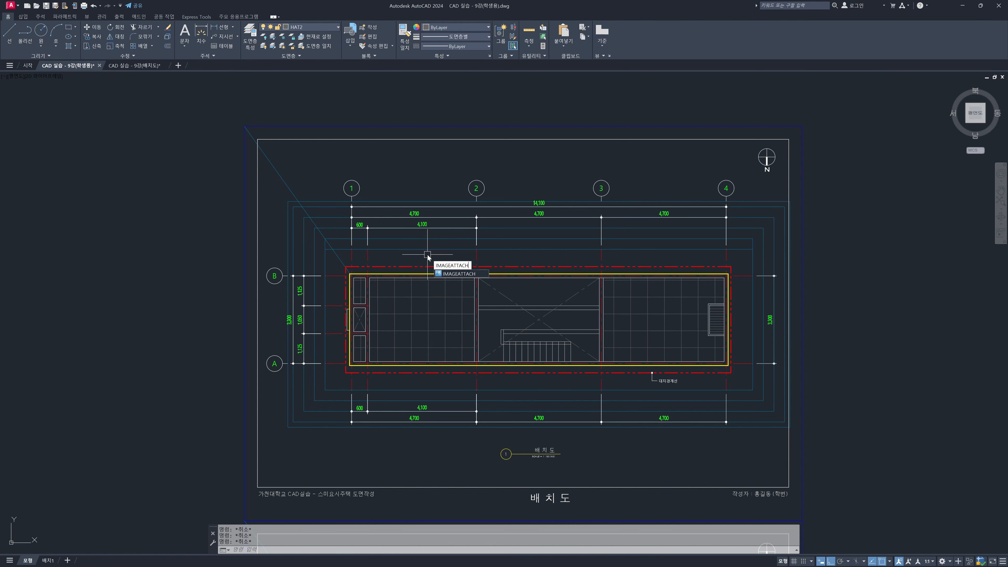
pyautogui.press('Return')
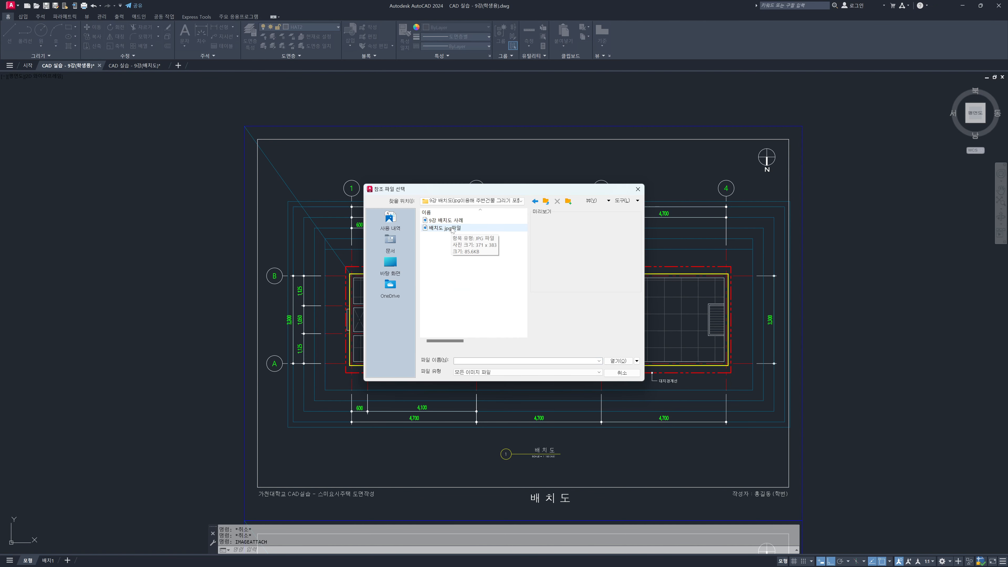
pyautogui.click(453, 229)
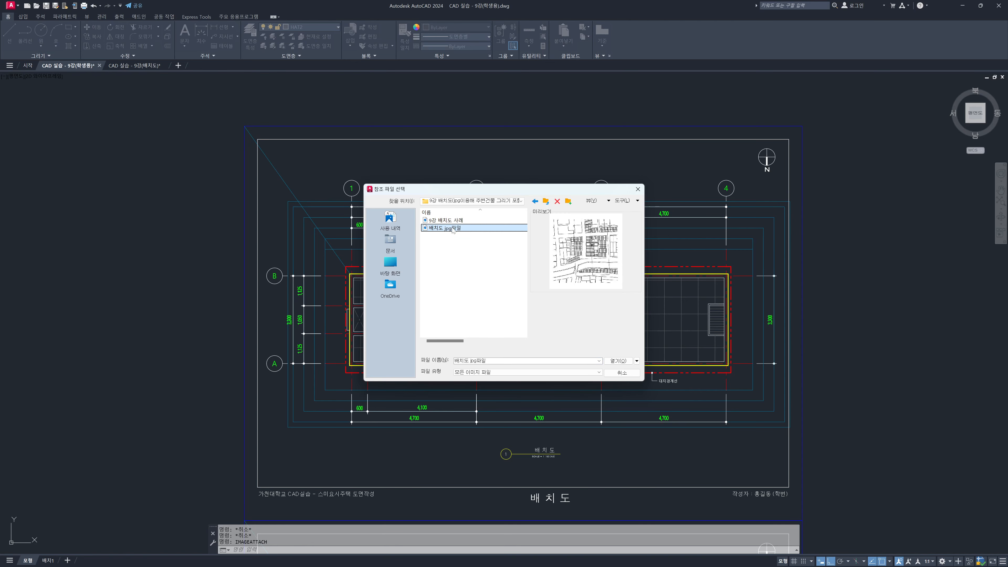
pyautogui.click(618, 361)
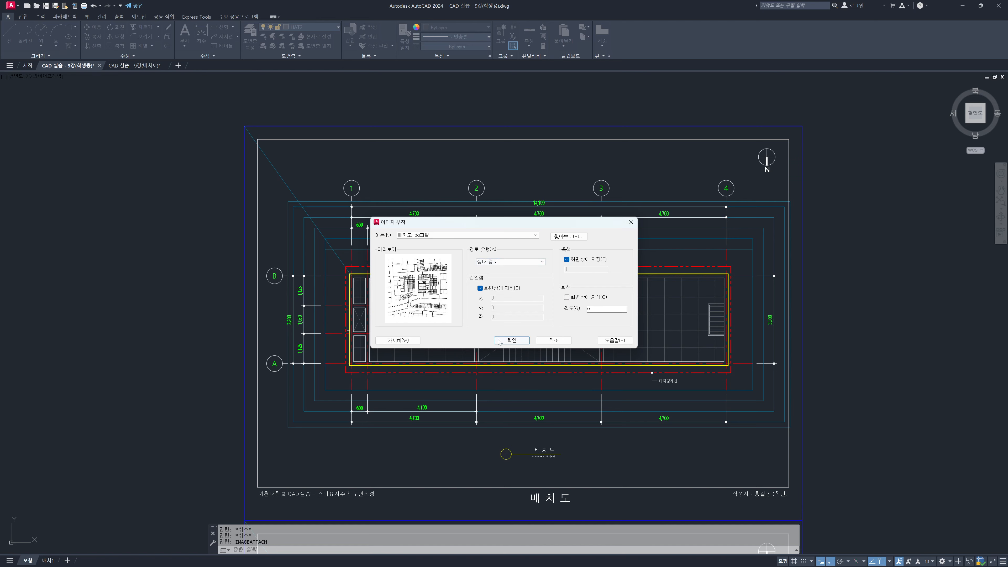
# Step: Place the map image above the site plan sheet, specifying its insertion point and scale on screen
pyautogui.click(512, 340)
pyautogui.moveTo(444, 182); pyautogui.dragTo(445, 329, button='middle')
pyautogui.scroll(-2, 419, 234)
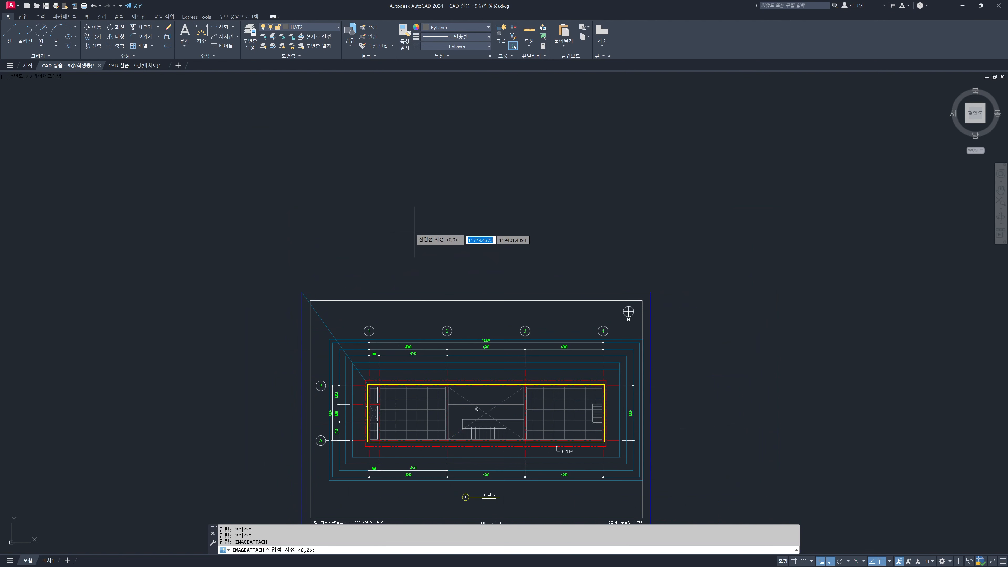
pyautogui.click(353, 206)
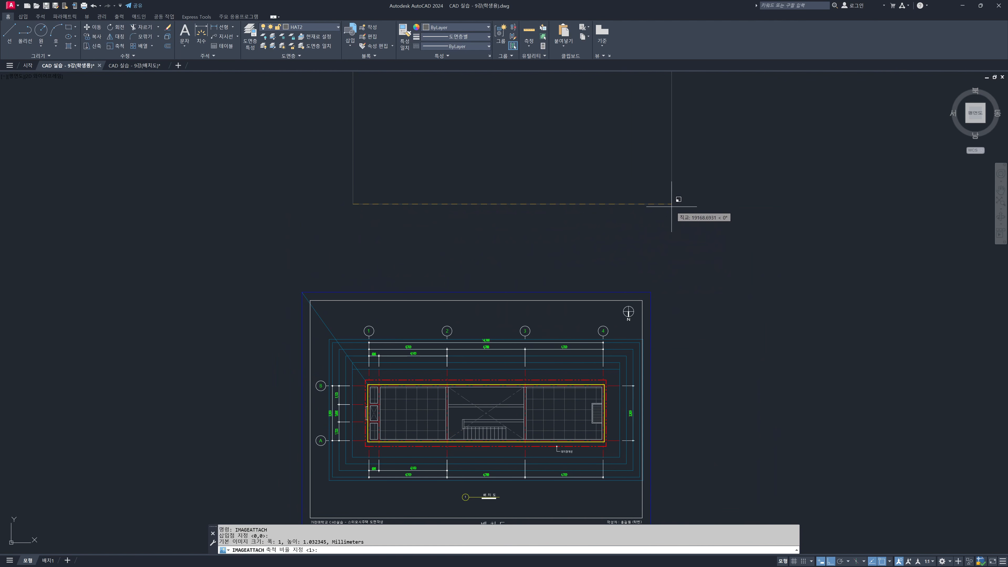
pyautogui.click(813, 205)
pyautogui.scroll(-2, 637, 281)
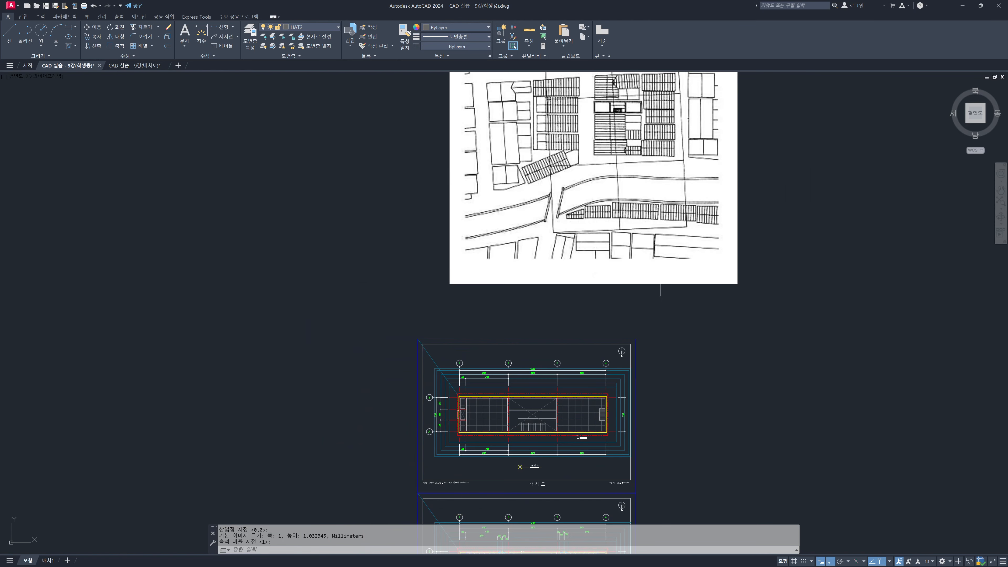
# Step: Move the map image down so that it overlaps the site plan drawing
pyautogui.moveTo(663, 246); pyautogui.dragTo(657, 252, button='middle')
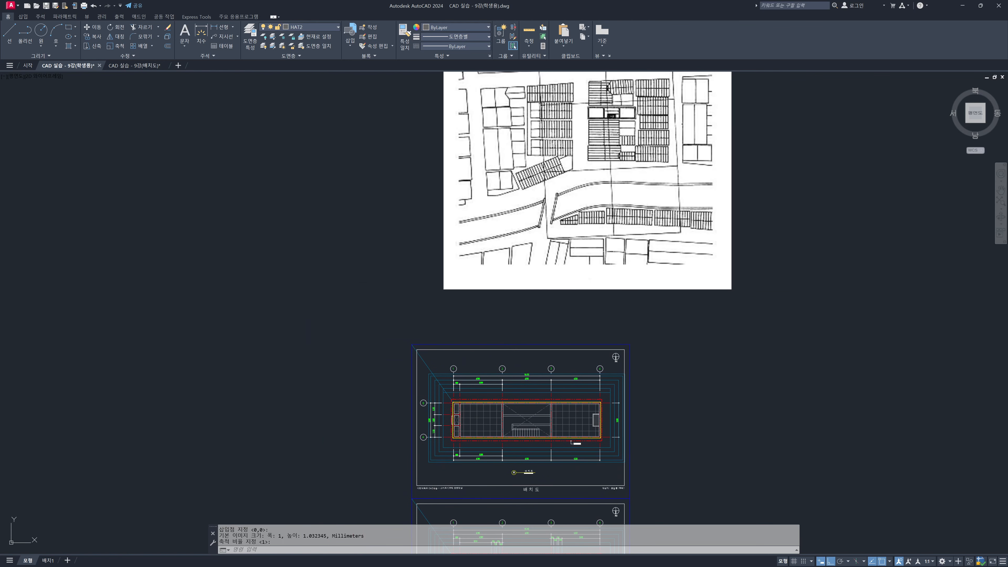
pyautogui.moveTo(610, 247); pyautogui.dragTo(610, 239, button='middle')
pyautogui.moveTo(633, 279); pyautogui.dragTo(617, 301, button='middle')
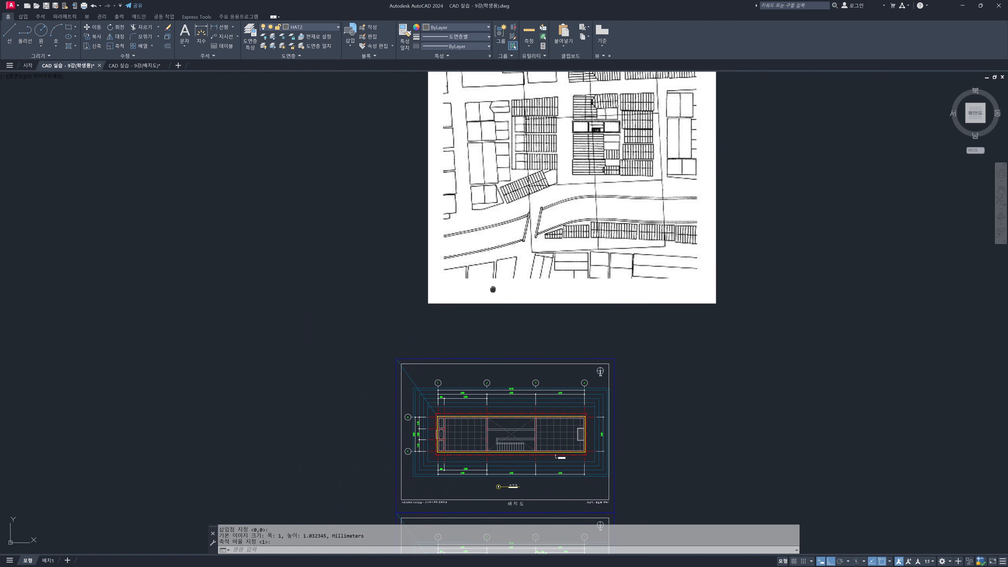
pyautogui.moveTo(528, 298); pyautogui.dragTo(518, 302, button='middle')
pyautogui.write('m')
pyautogui.press('space')
pyautogui.click(657, 338)
pyautogui.click(603, 267)
pyautogui.press('space')
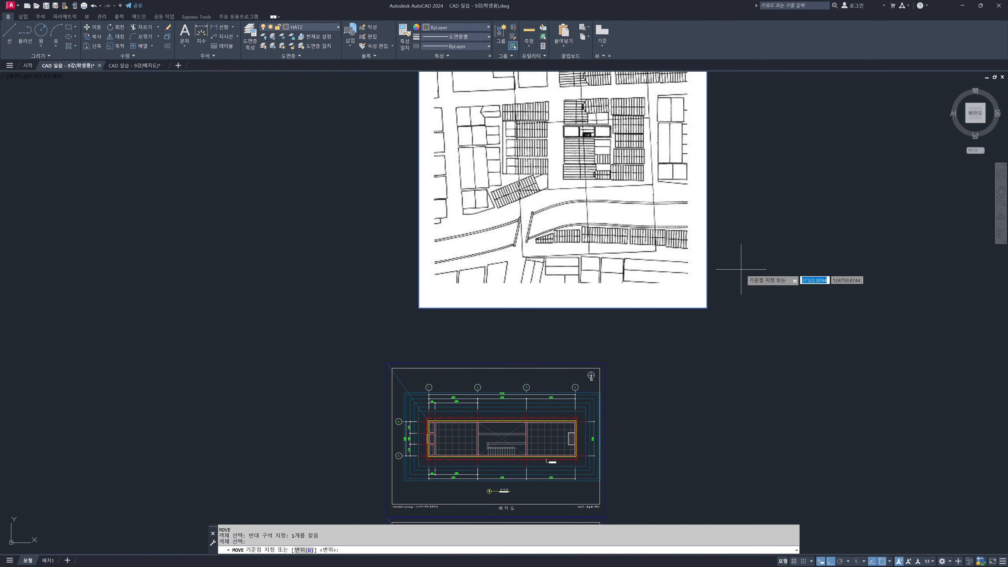
pyautogui.click(776, 267)
pyautogui.moveTo(730, 411); pyautogui.dragTo(723, 323, button='middle')
pyautogui.click(720, 354)
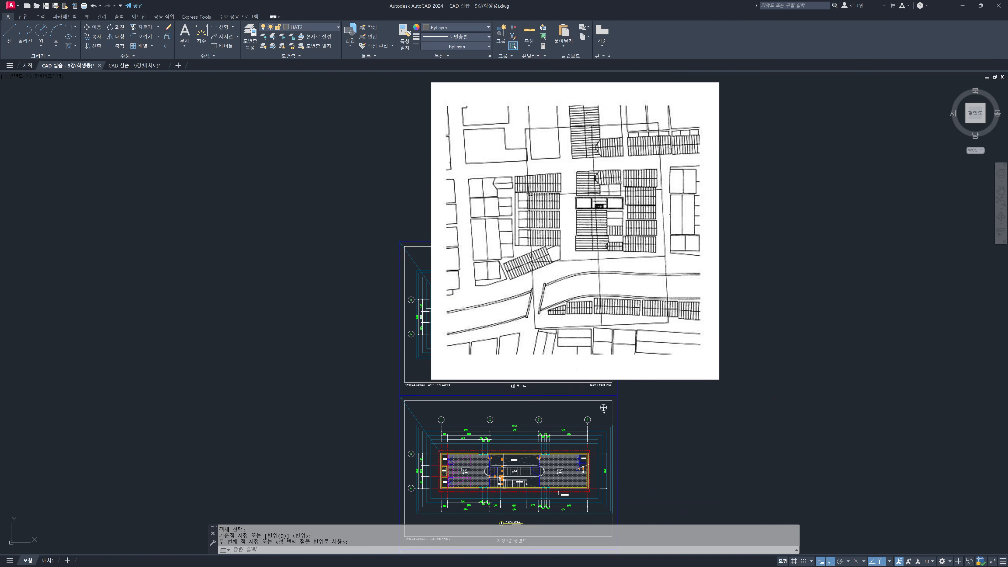
# Step: Send the map image to the back of the draw order, behind the site plan linework
pyautogui.click(715, 417)
pyautogui.click(692, 335)
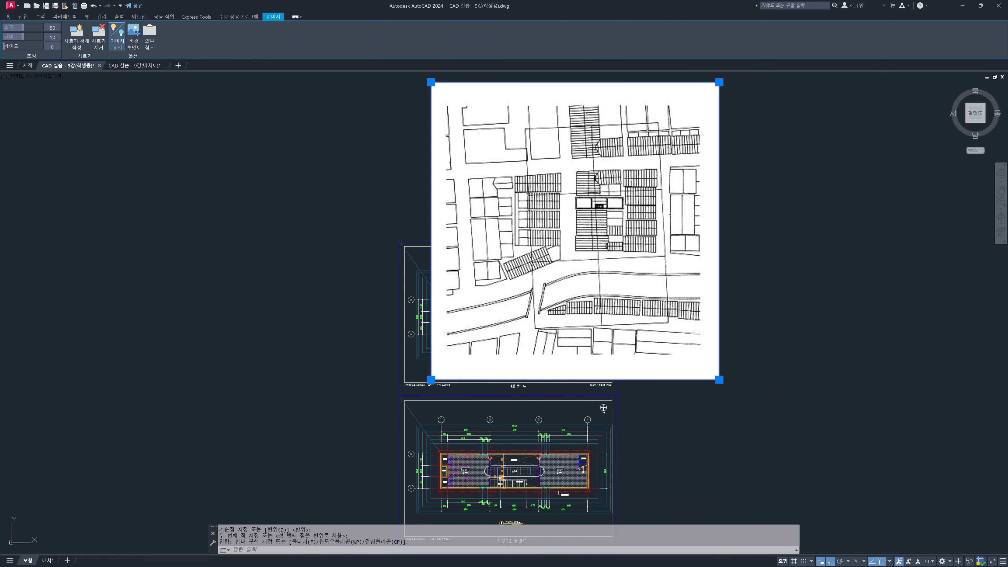
pyautogui.rightClick(745, 303)
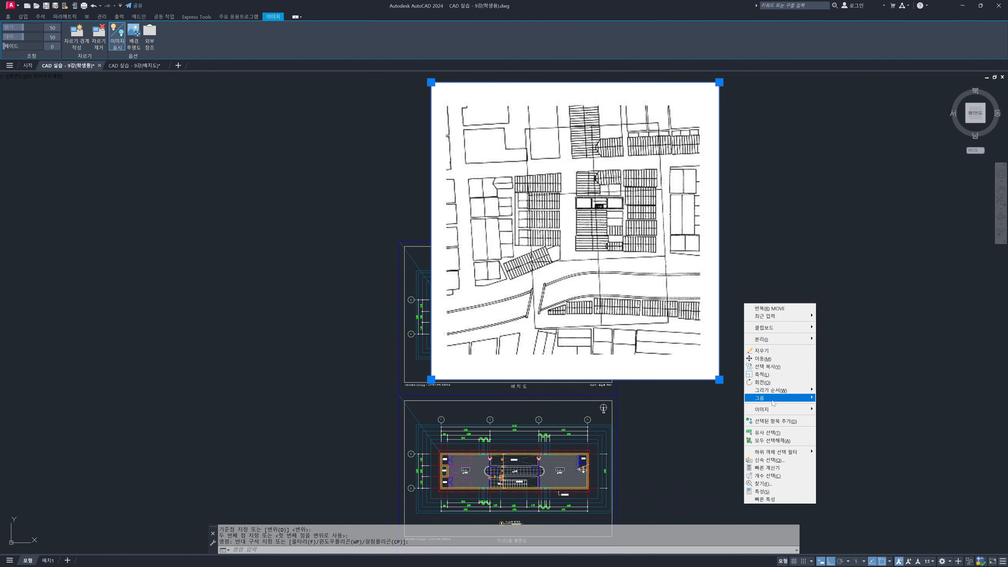
pyautogui.moveTo(781, 392)
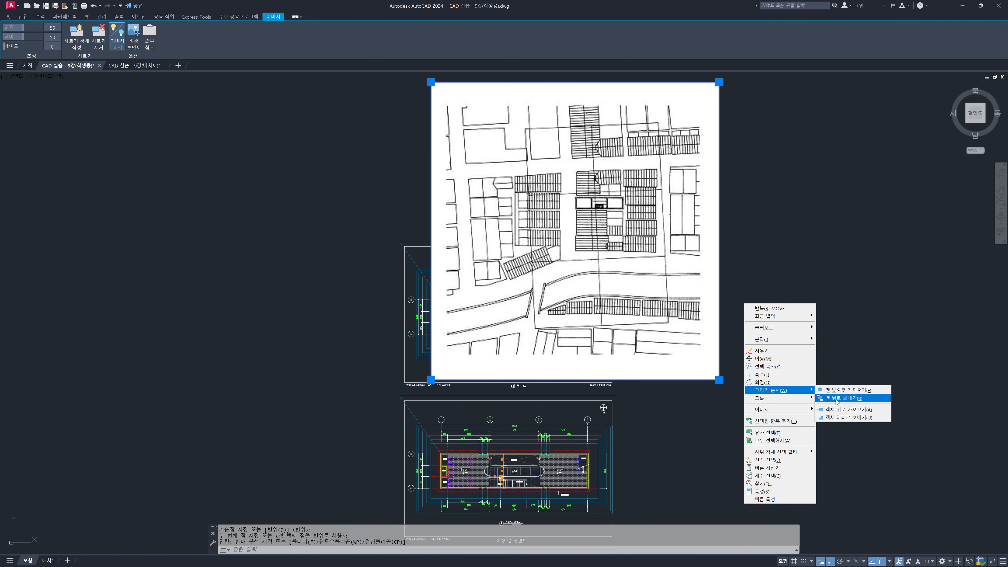
pyautogui.click(836, 398)
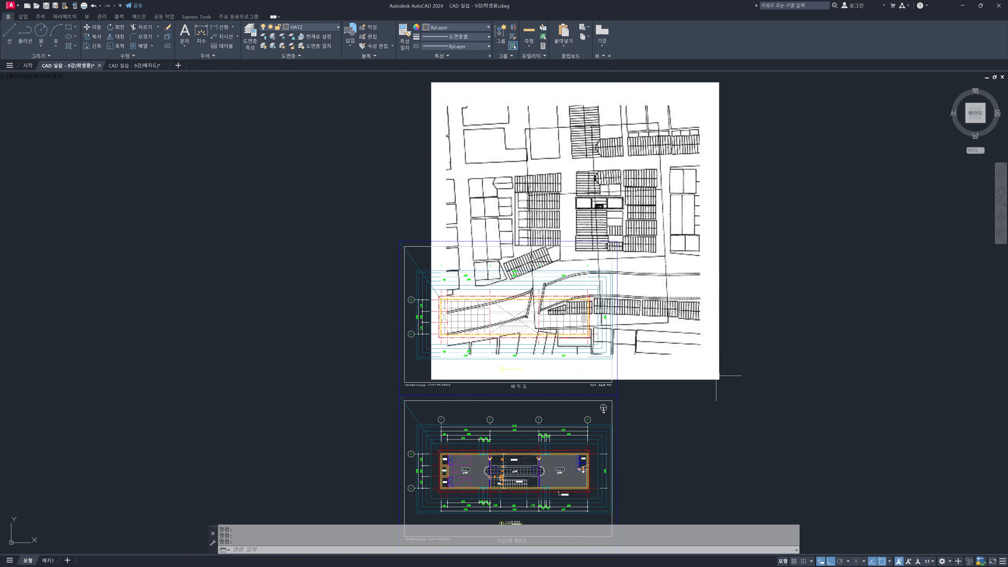
# Step: Adjust the map image to brightness 45, contrast 49 and fade 59
pyautogui.scroll(2, 552, 318)
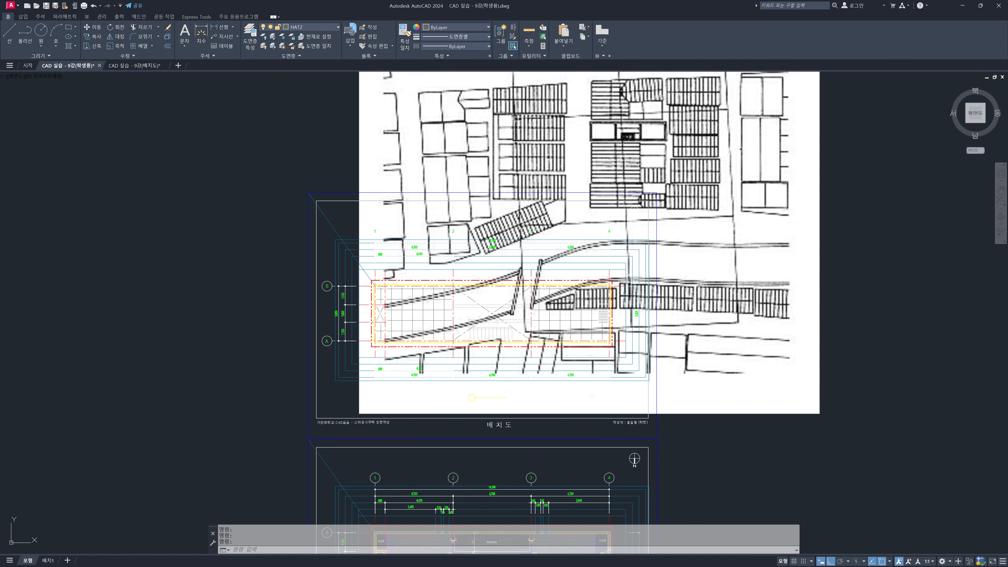
pyautogui.scroll(5, 512, 338)
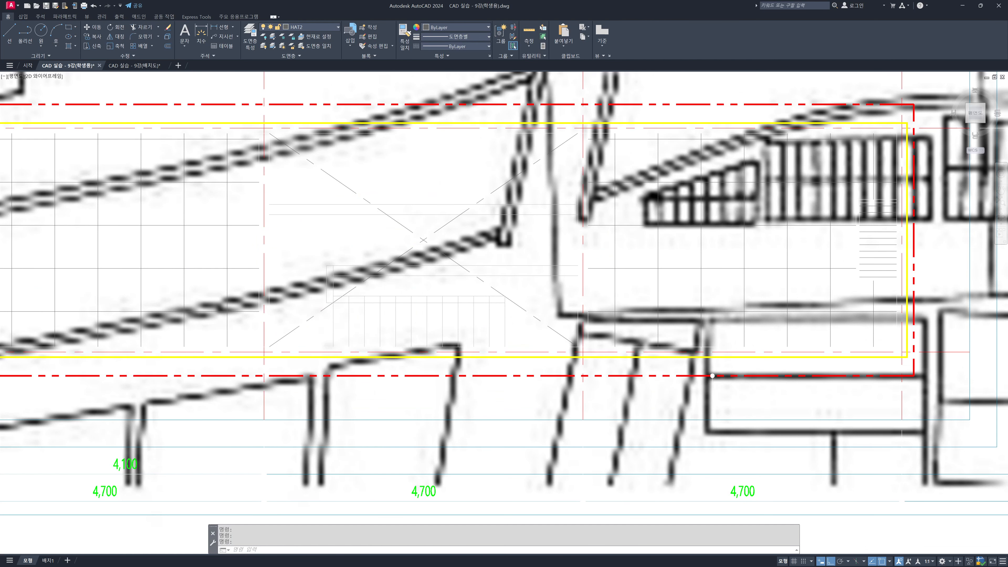
pyautogui.scroll(-5, 485, 307)
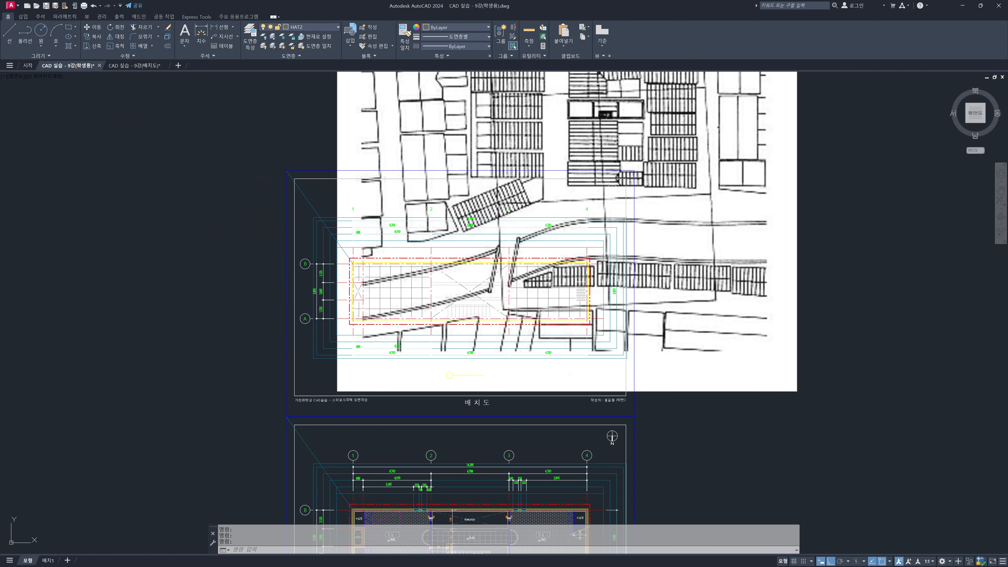
pyautogui.click(702, 392)
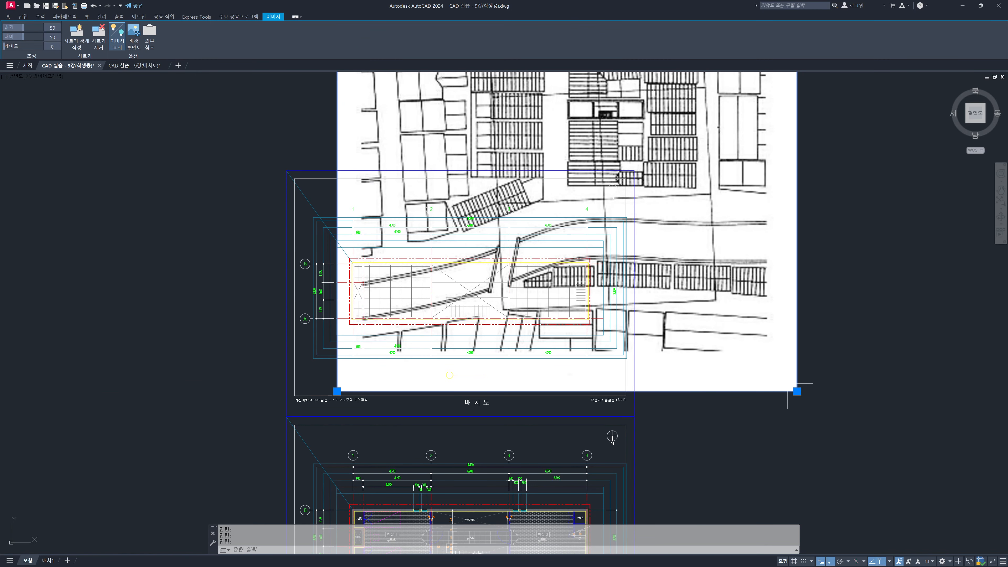
pyautogui.rightClick(817, 340)
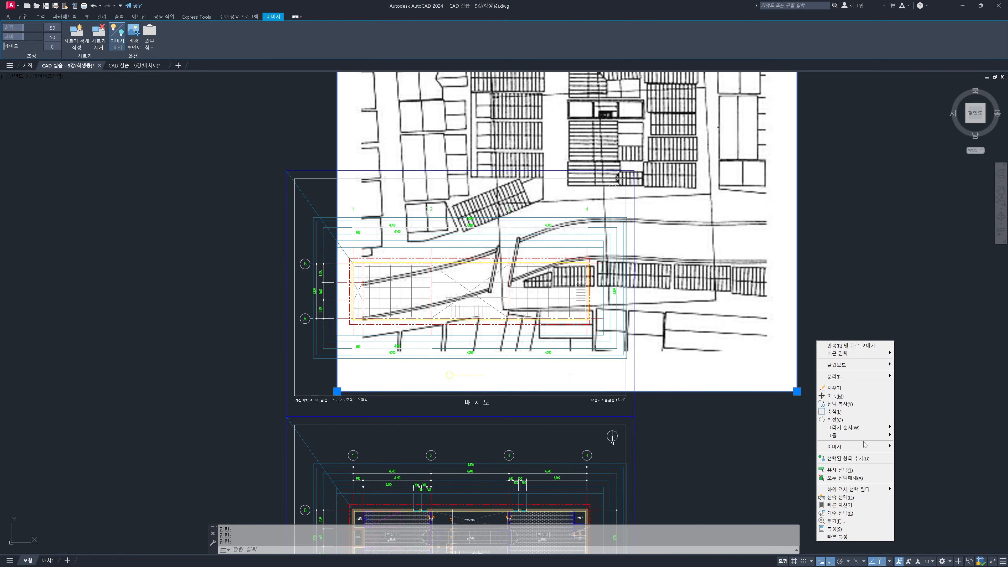
pyautogui.moveTo(889, 447)
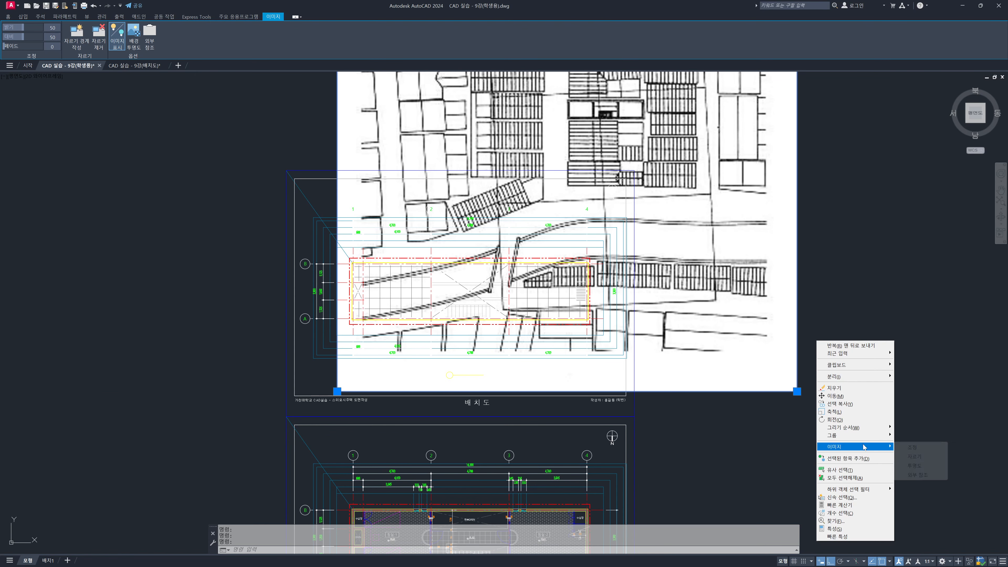
pyautogui.click(912, 449)
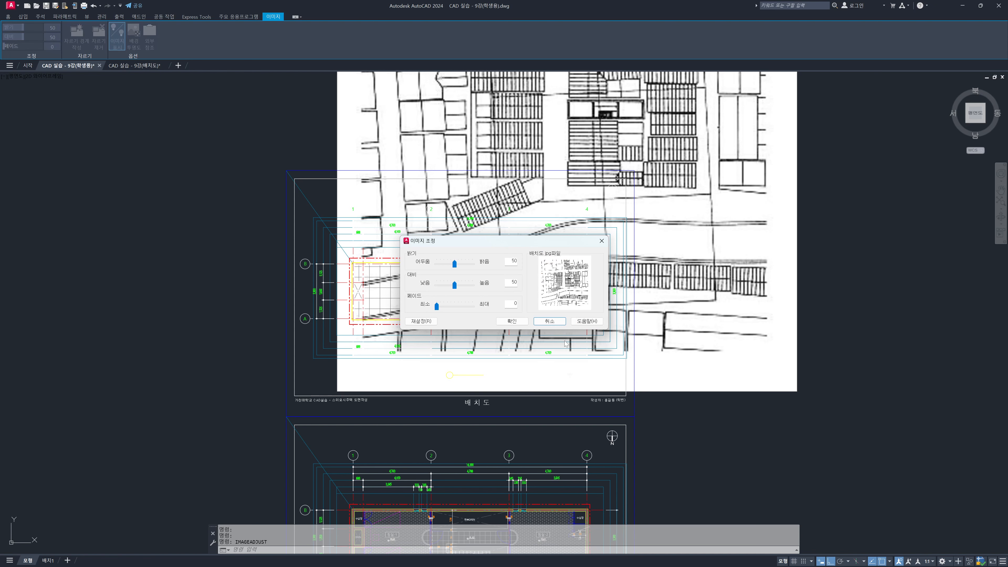
pyautogui.moveTo(431, 244); pyautogui.dragTo(457, 262)
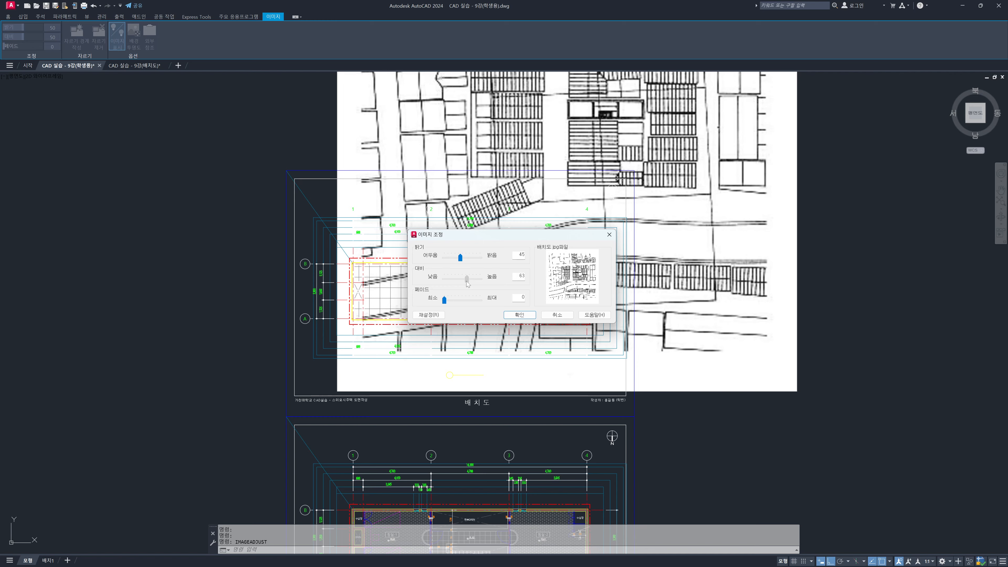
pyautogui.moveTo(444, 301); pyautogui.dragTo(466, 303)
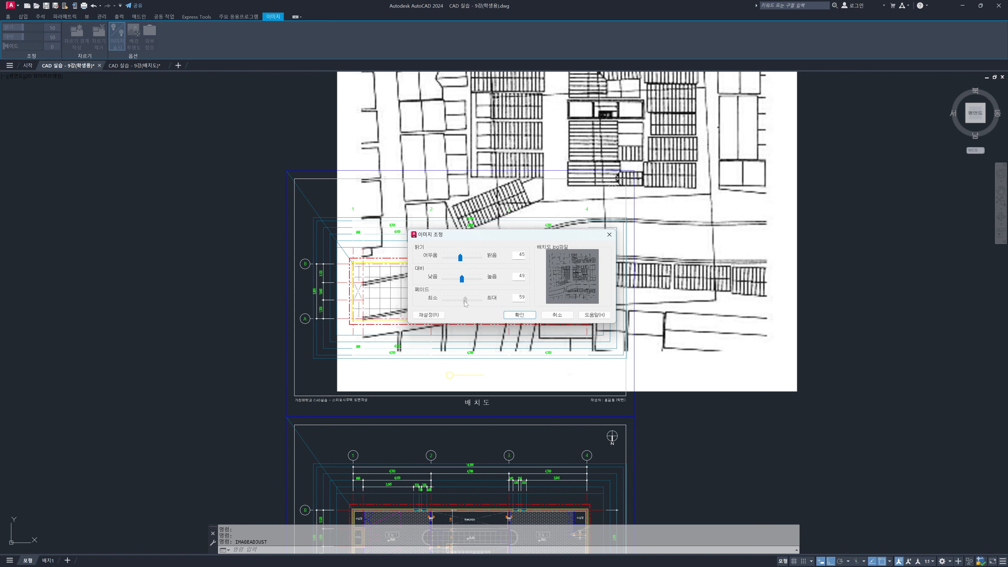
pyautogui.click(512, 316)
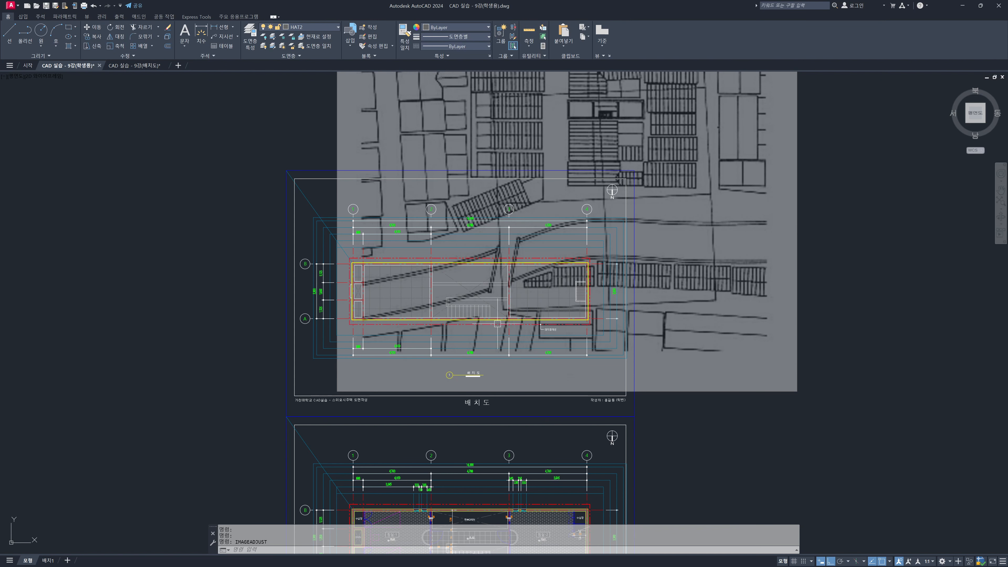
# Step: Move the map image so its highlighted building's upper-left corner lands on the site plan's yellow outline corner
pyautogui.moveTo(511, 275); pyautogui.dragTo(503, 298, button='middle')
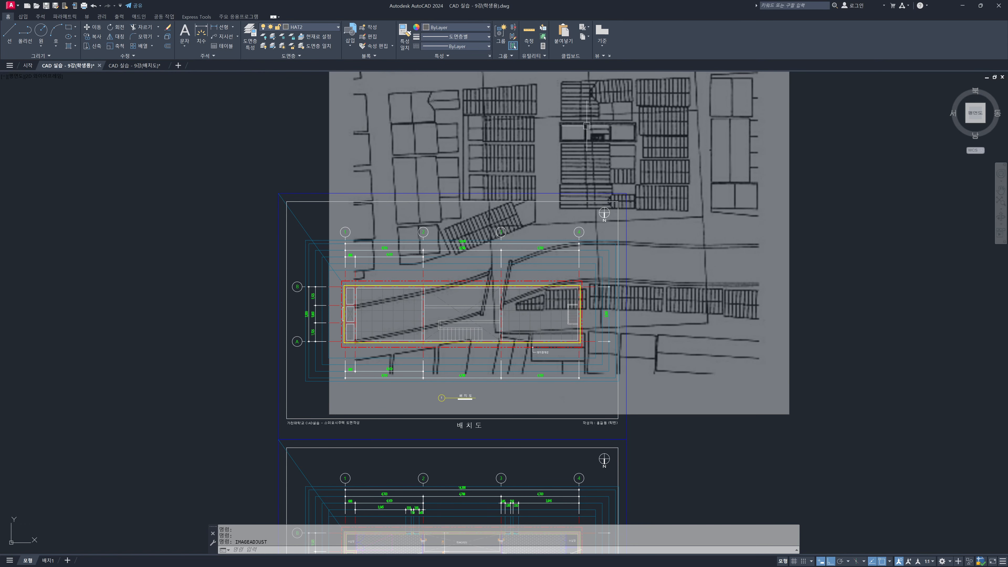
pyautogui.moveTo(564, 124); pyautogui.dragTo(530, 185, button='middle')
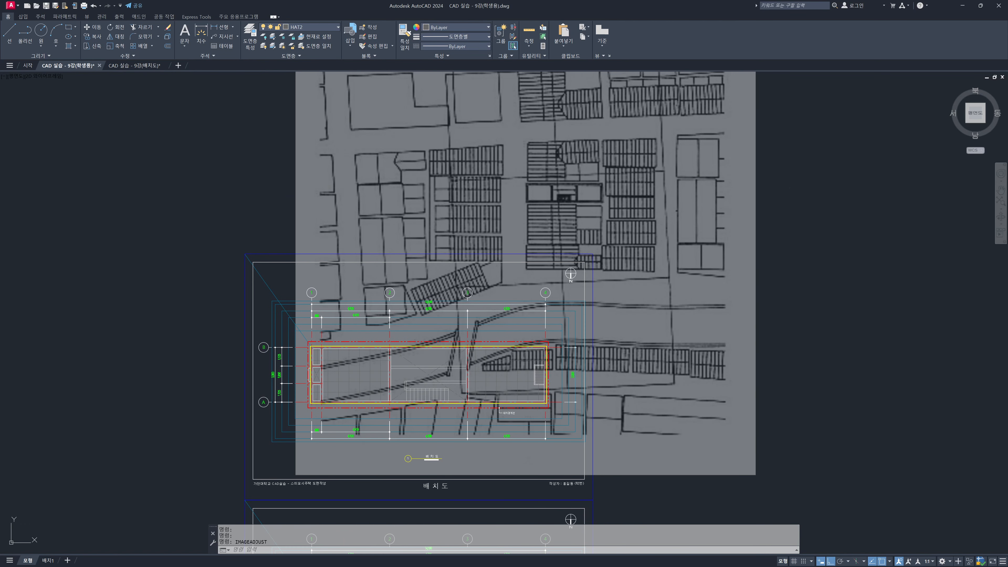
pyautogui.write('m')
pyautogui.press('space')
pyautogui.click(785, 188)
pyautogui.click(701, 209)
pyautogui.press('space')
pyautogui.scroll(6, 530, 184)
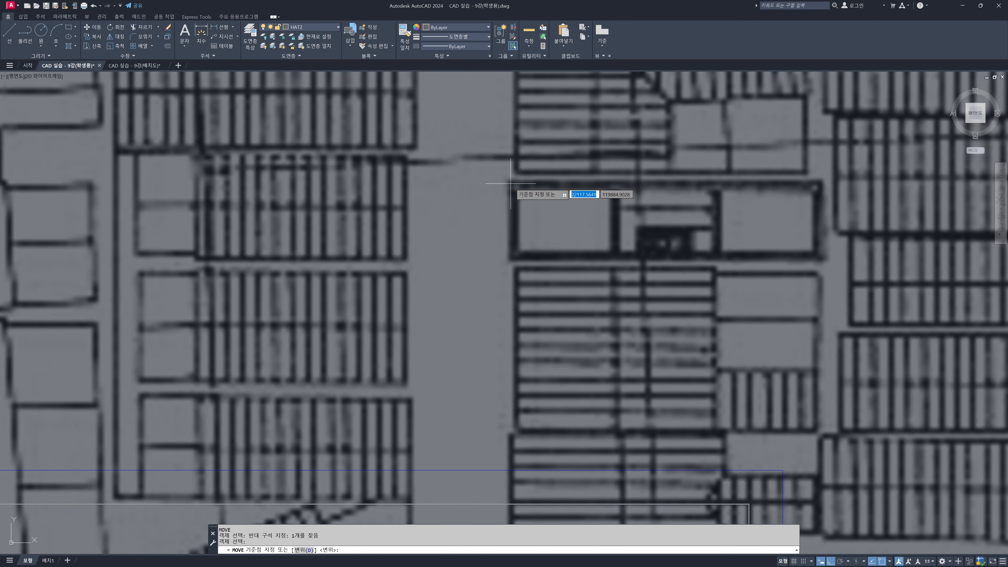
pyautogui.click(513, 185)
pyautogui.scroll(-4, 514, 185)
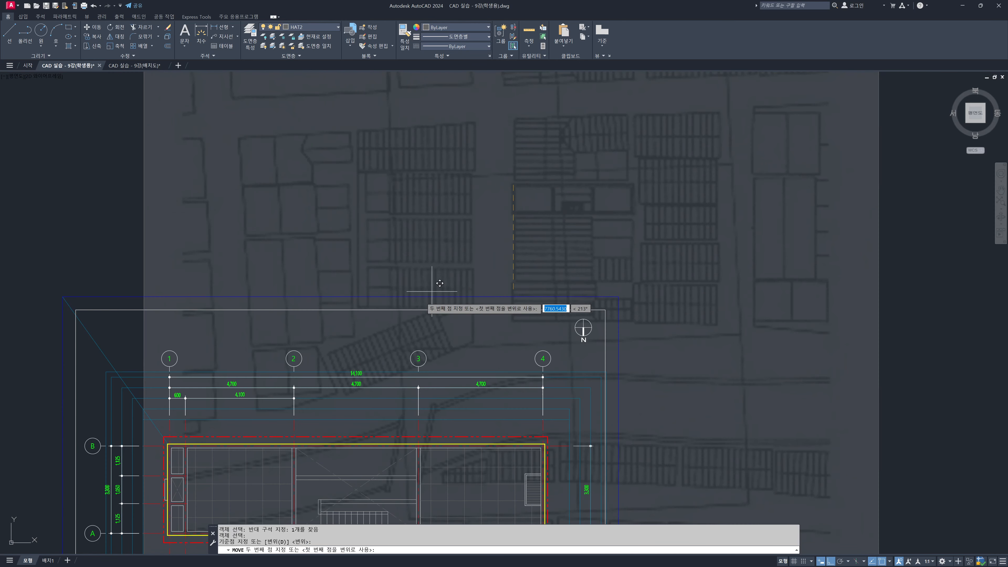
pyautogui.moveTo(262, 395); pyautogui.dragTo(512, 218, button='middle')
pyautogui.scroll(4, 412, 278)
pyautogui.click(413, 274)
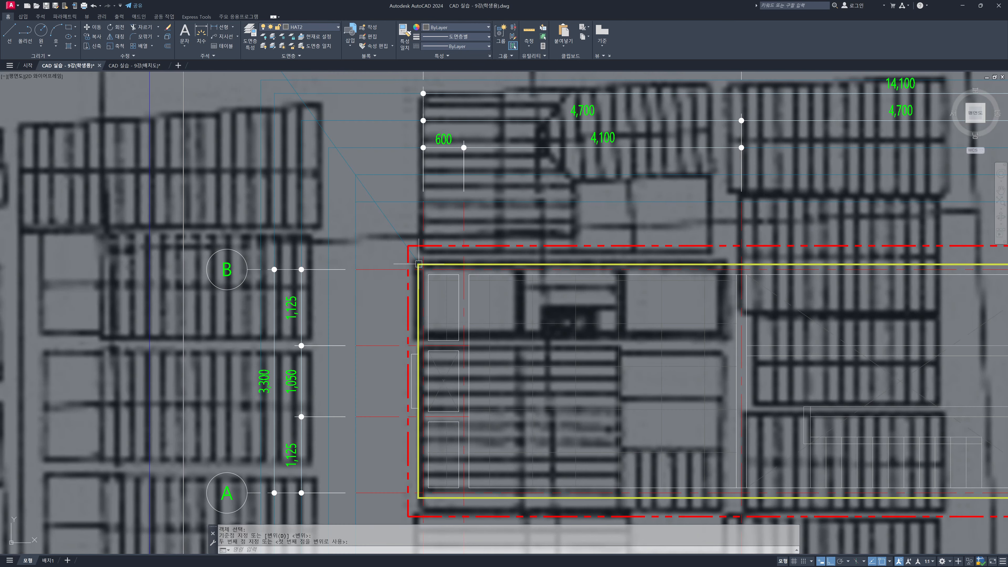
pyautogui.scroll(-4, 421, 264)
pyautogui.moveTo(622, 272); pyautogui.dragTo(615, 270, button='middle')
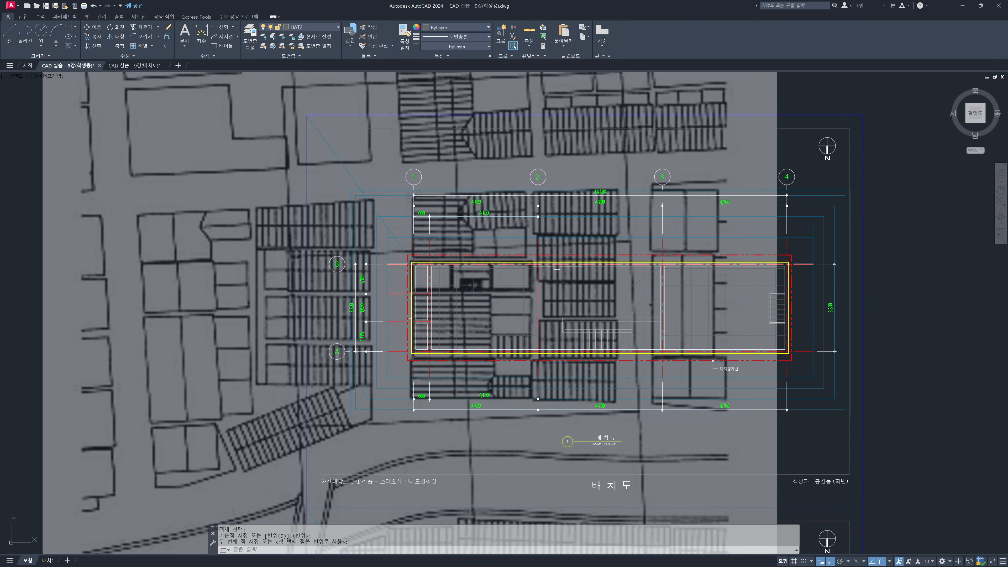
# Step: Move the previously selected map image straight up so its highlighted building sits clear of the site plan
pyautogui.moveTo(560, 244); pyautogui.dragTo(483, 268, button='middle')
pyautogui.scroll(-2, 483, 267)
pyautogui.write('m')
pyautogui.press('space')
pyautogui.write('p')
pyautogui.press('space')
pyautogui.press('space')
pyautogui.click(781, 310)
pyautogui.moveTo(740, 199); pyautogui.dragTo(723, 389, button='middle')
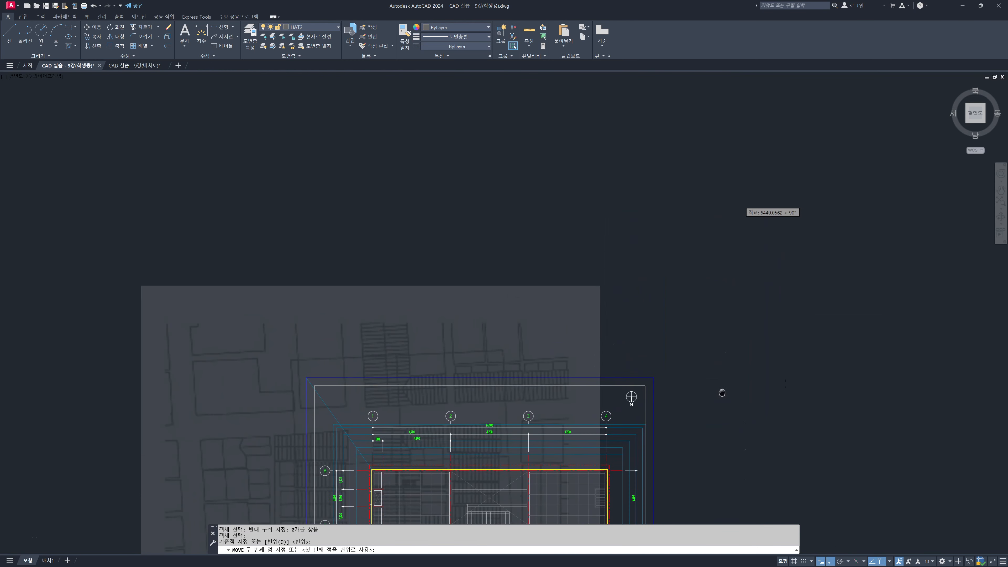
pyautogui.click(718, 194)
pyautogui.moveTo(587, 253); pyautogui.dragTo(620, 209, button='middle')
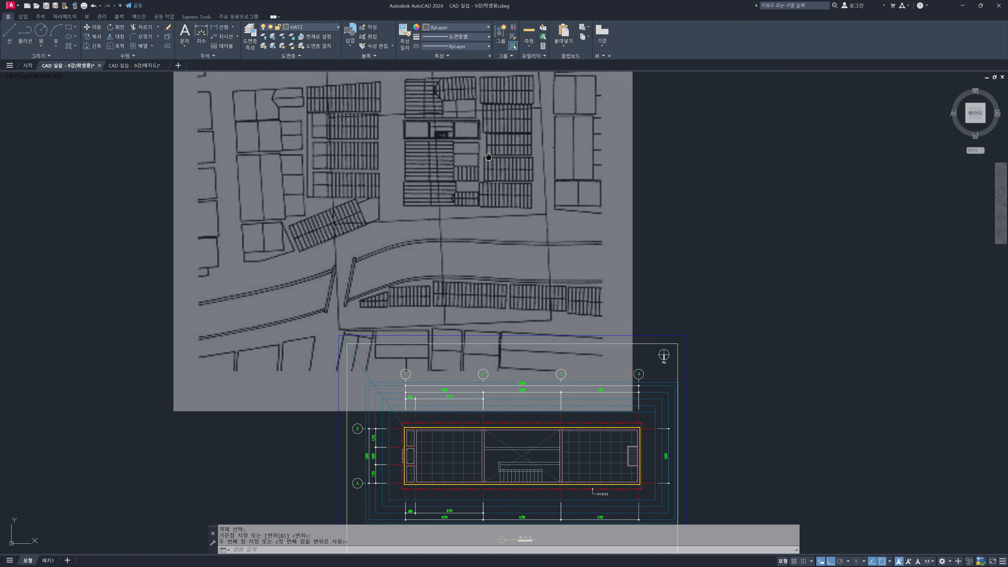
pyautogui.moveTo(485, 151); pyautogui.dragTo(491, 196, button='middle')
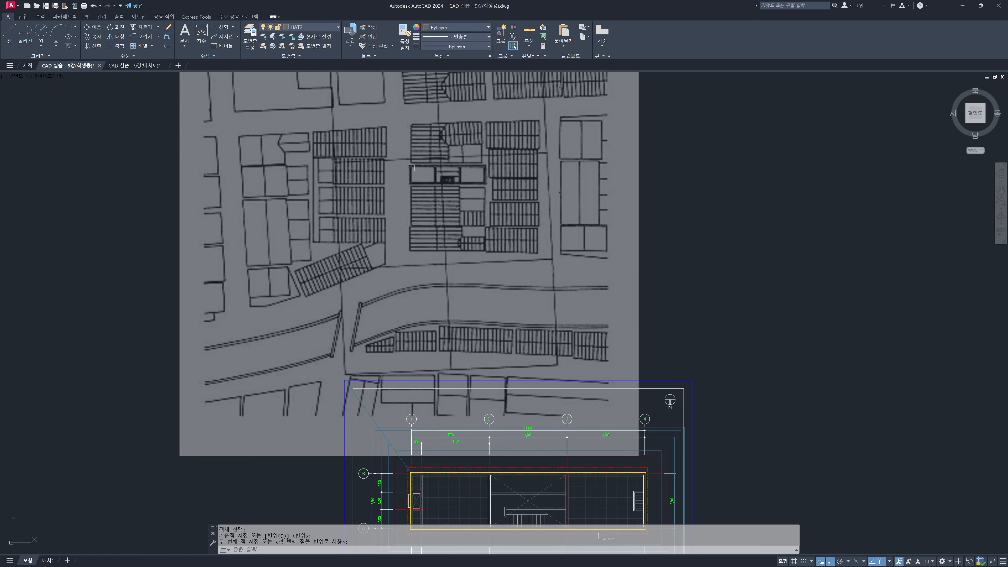
pyautogui.moveTo(419, 167); pyautogui.dragTo(422, 181, button='middle')
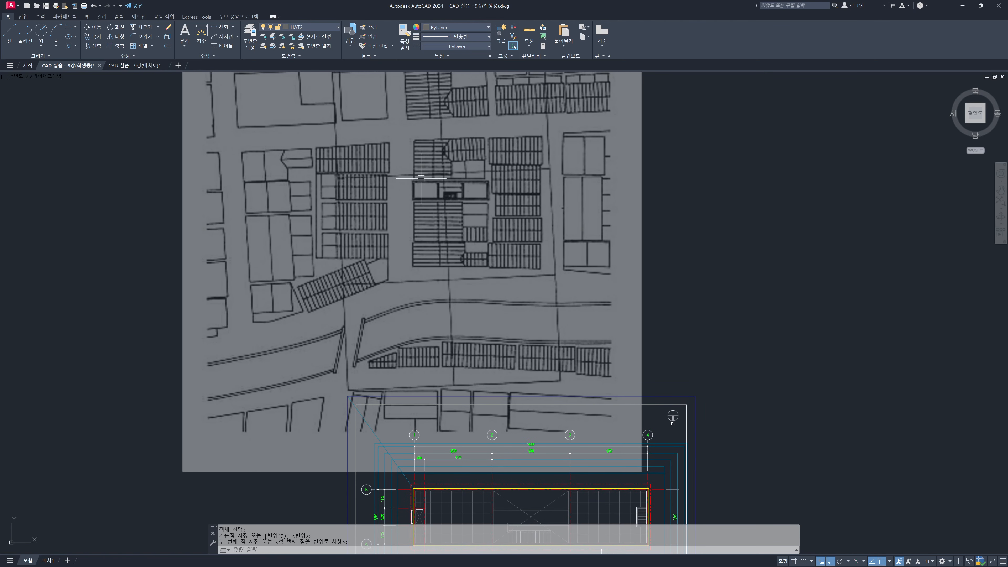
# Step: Draw a rectangle tracing the outer edges of the highlighted building on the map image
pyautogui.scroll(6, 421, 179)
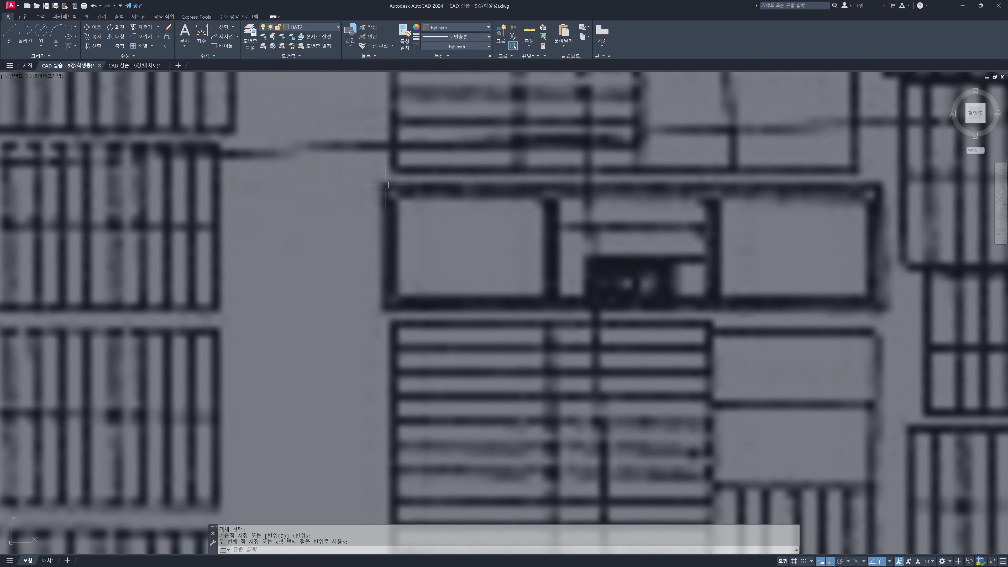
pyautogui.write('rec')
pyautogui.press('Return')
pyautogui.click(385, 184)
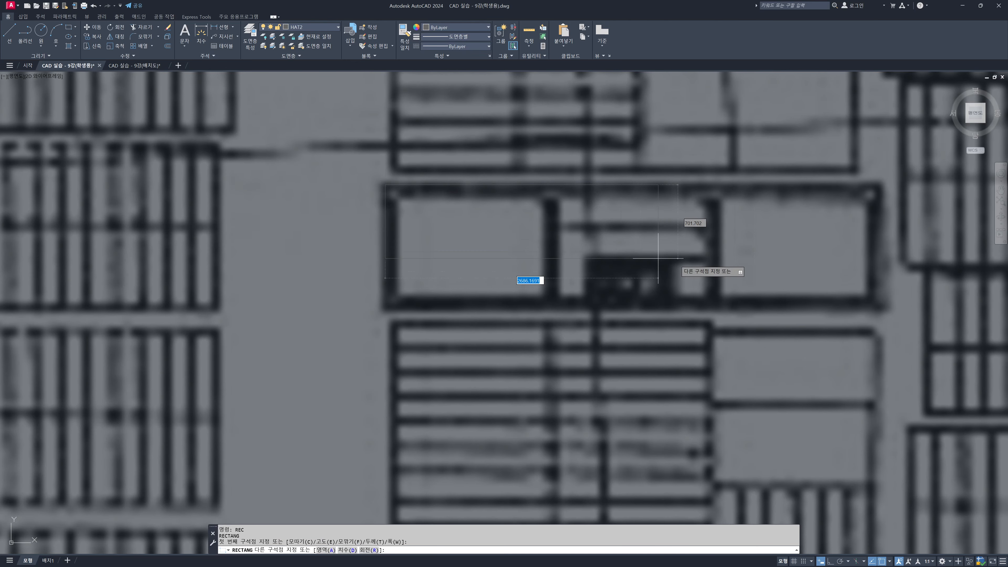
pyautogui.click(881, 309)
# Step: Change the traced building rectangle's colour to yellow
pyautogui.click(881, 251)
pyautogui.click(429, 27)
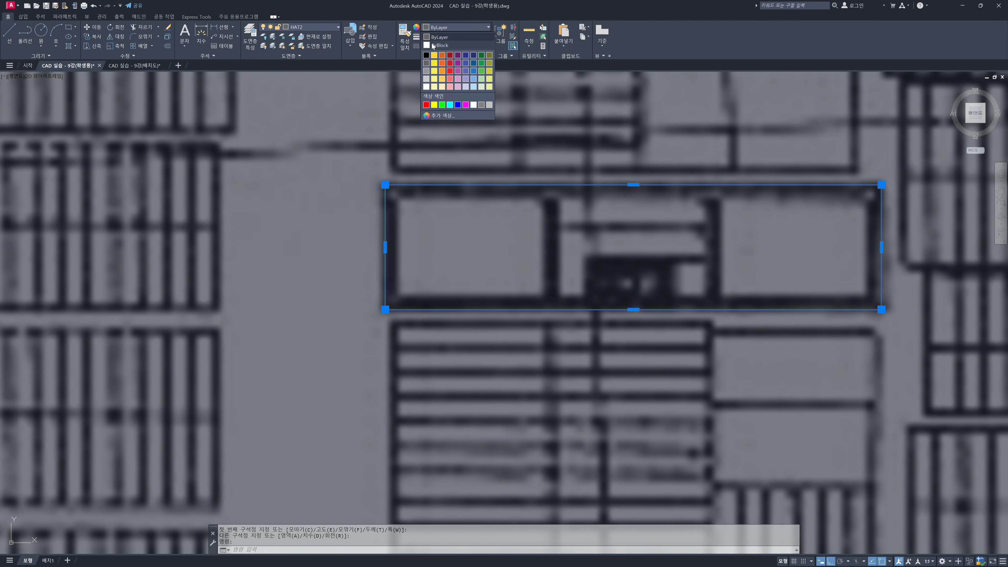
pyautogui.click(434, 60)
pyautogui.press('Escape')
pyautogui.press('Escape')
pyautogui.press('Escape')
pyautogui.scroll(-6, 472, 127)
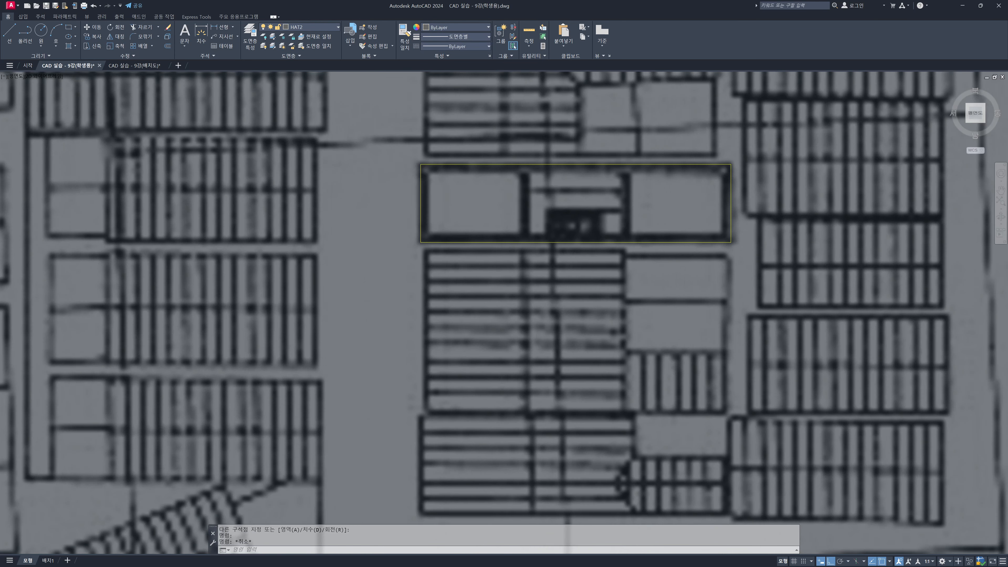
pyautogui.scroll(-4, 568, 196)
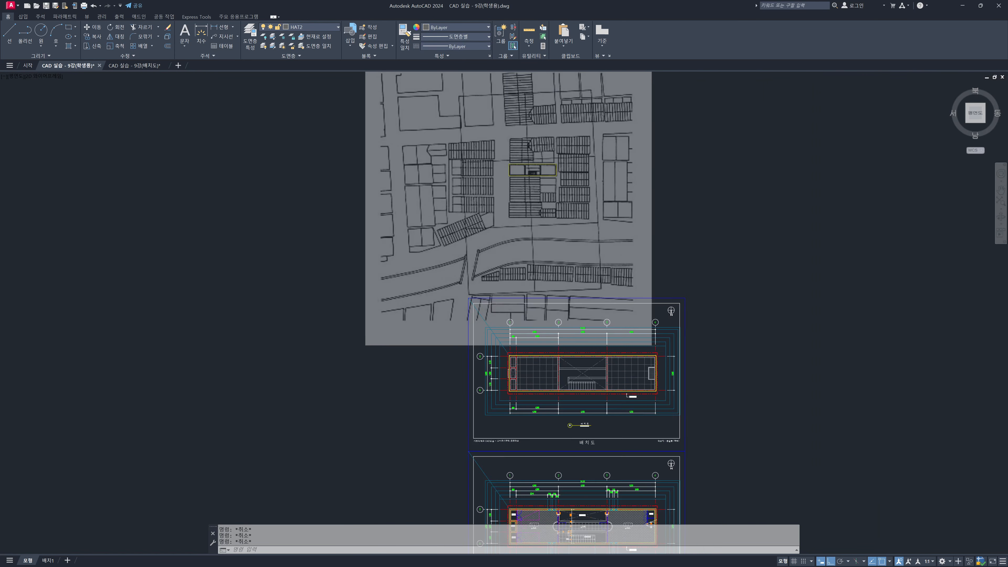
pyautogui.scroll(2, 591, 214)
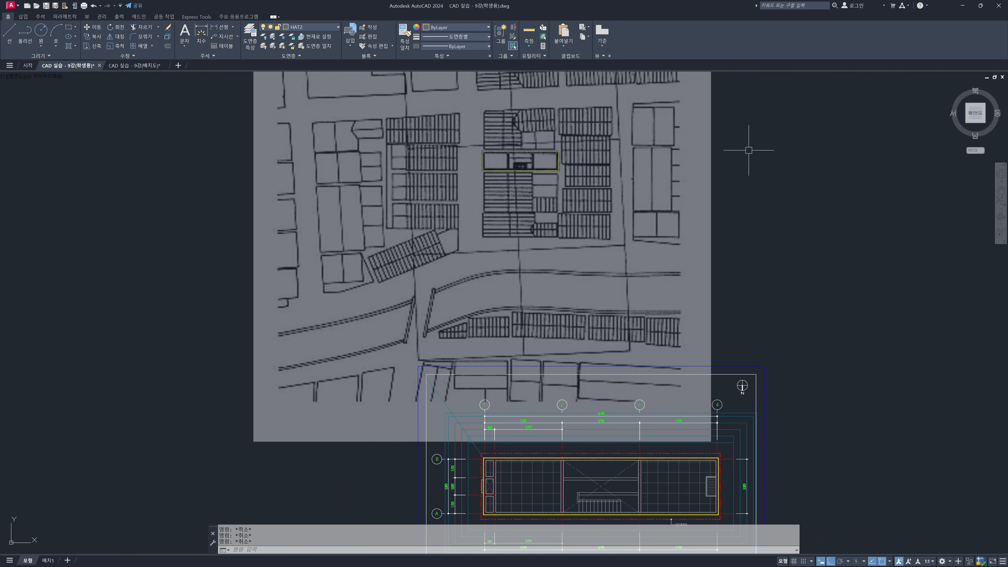
# Step: Begin aligning the map image and traced rectangle, matching the rectangle's upper-left corner to the site plan outline's upper-left corner
pyautogui.write('AL')
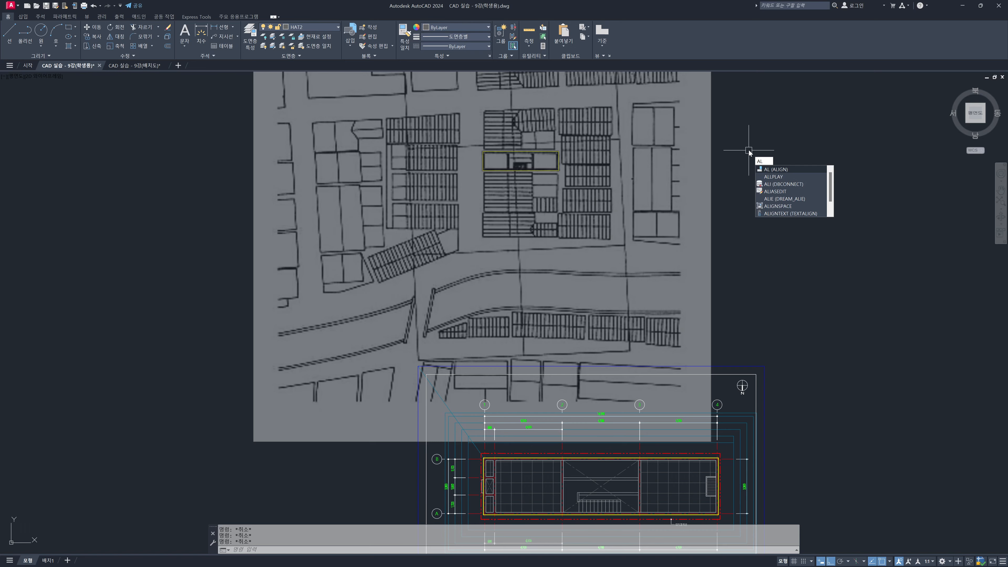
pyautogui.press('Return')
pyautogui.click(765, 118)
pyautogui.click(522, 180)
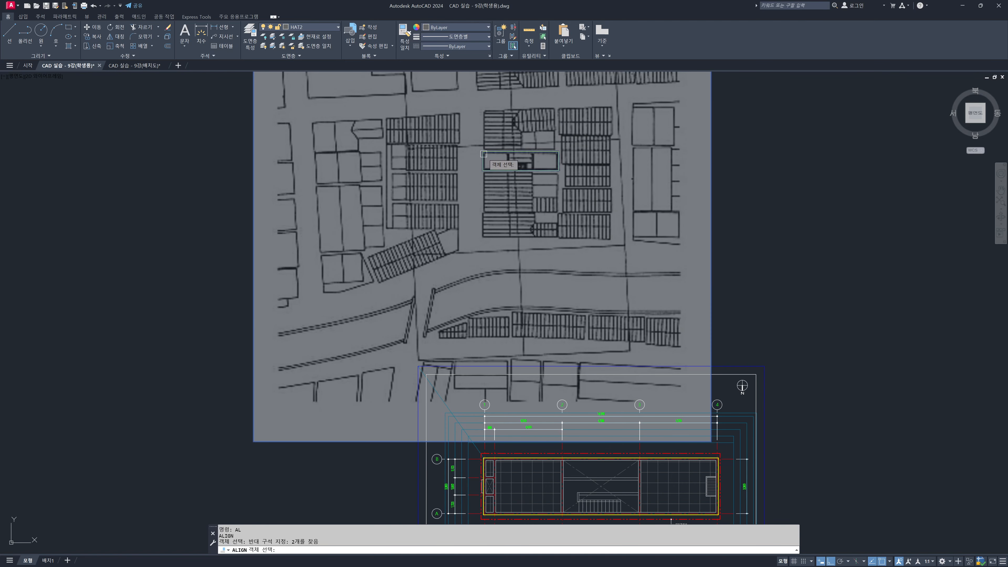
pyautogui.press('Return')
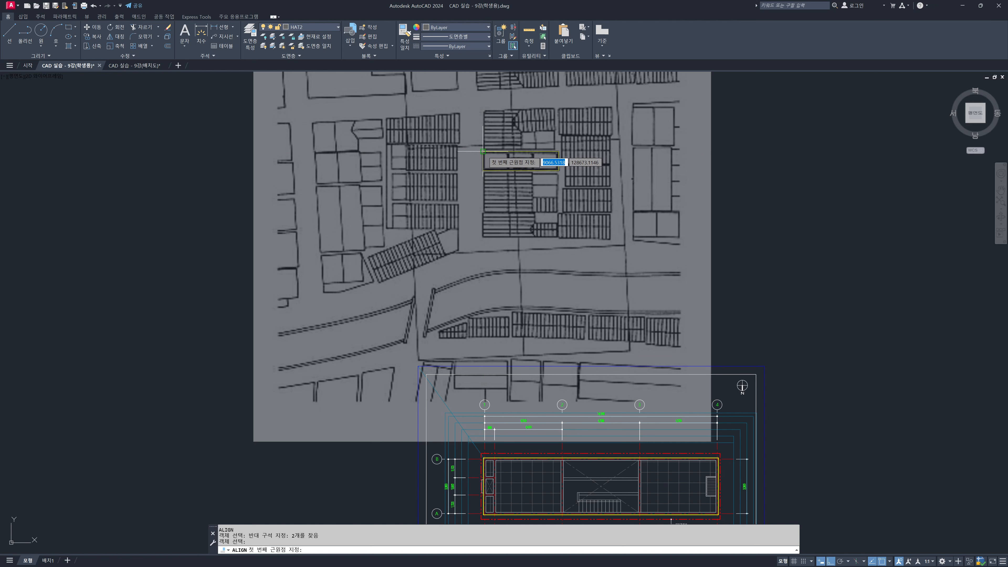
pyautogui.click(483, 151)
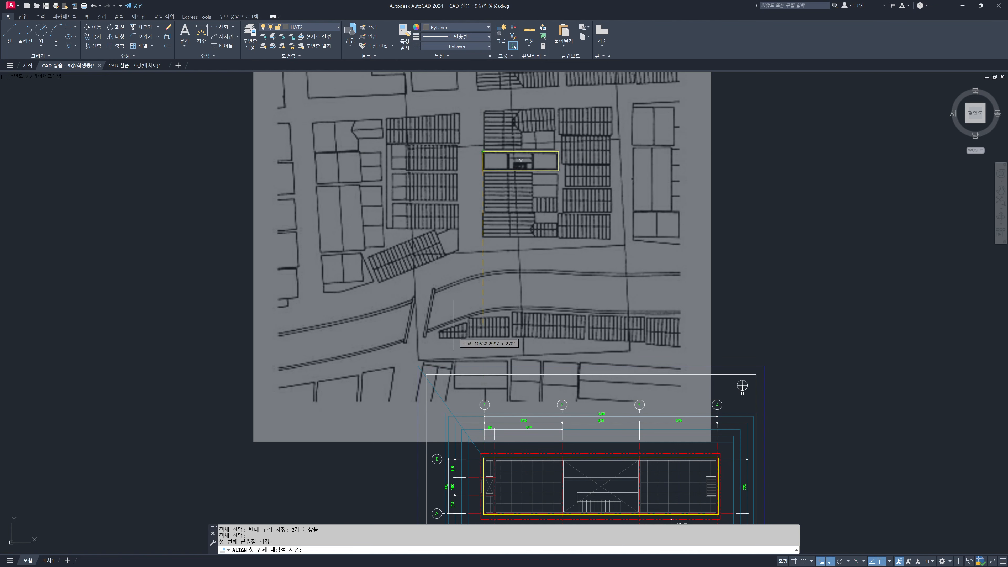
pyautogui.scroll(8, 490, 458)
pyautogui.click(483, 459)
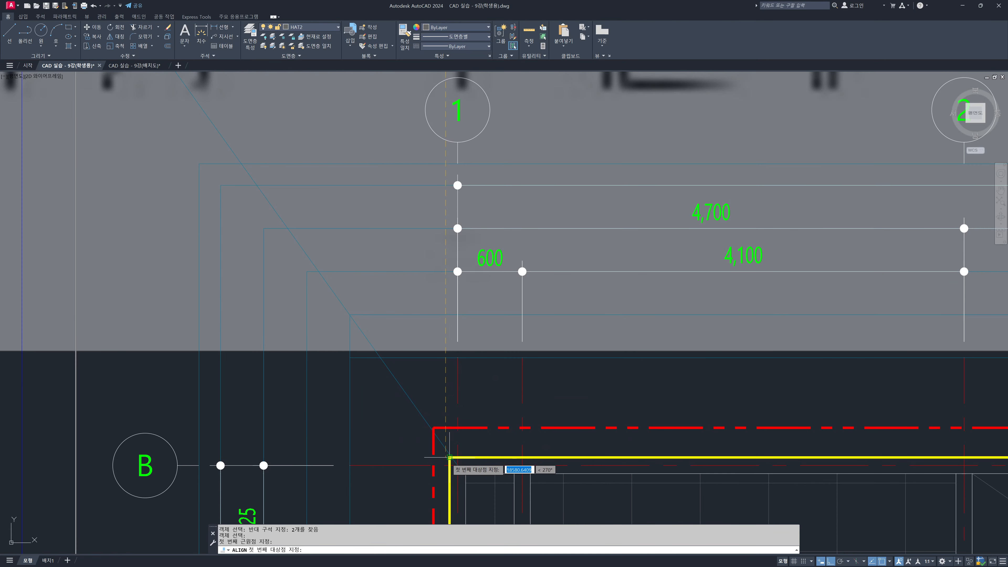
# Step: Match the rectangle's upper-right corner to the site plan outline's upper-right corner and finish the alignment with scaling applied
pyautogui.scroll(-10, 449, 460)
pyautogui.scroll(8, 516, 254)
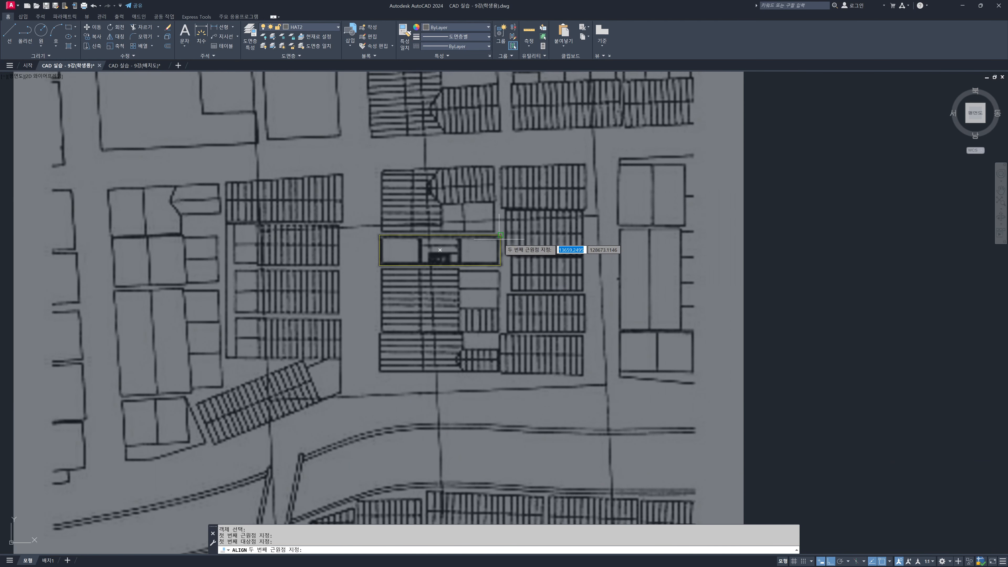
pyautogui.click(500, 238)
pyautogui.scroll(-5, 504, 252)
pyautogui.moveTo(558, 359); pyautogui.dragTo(546, 281, button='middle')
pyautogui.scroll(8, 581, 346)
pyautogui.click(601, 351)
pyautogui.scroll(-10, 604, 352)
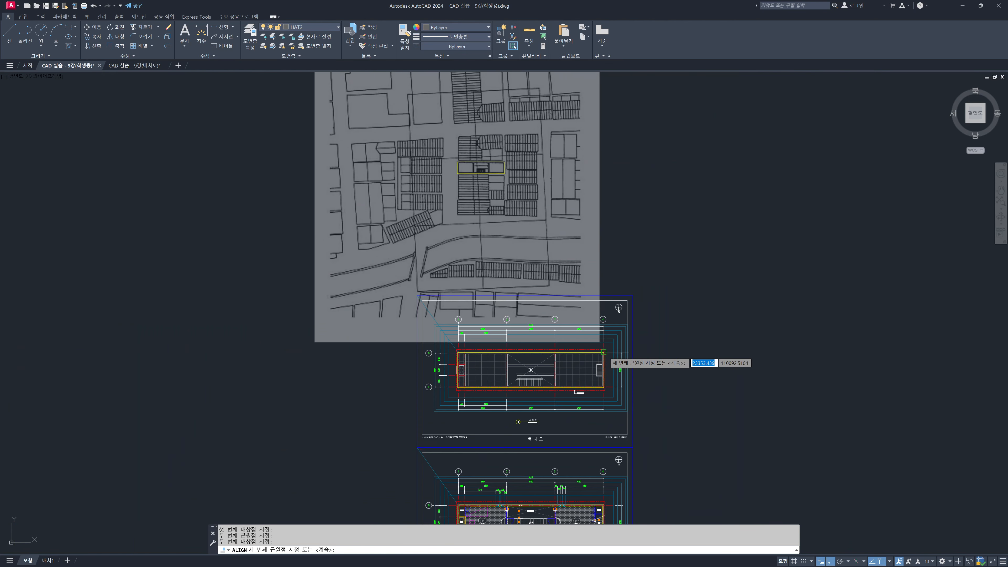
pyautogui.press('Return')
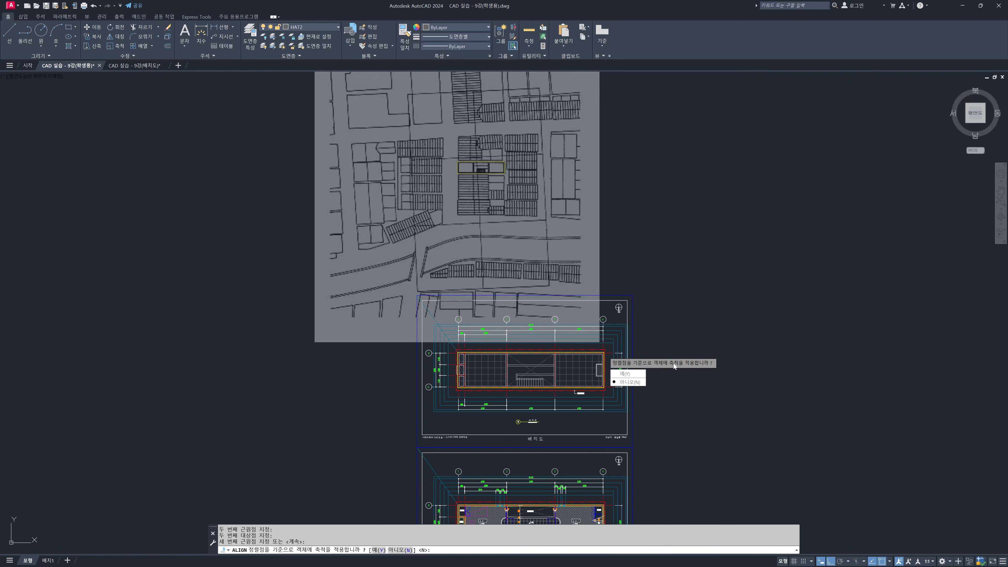
pyautogui.click(625, 373)
# Step: Select the traced rectangle on the aligned map to compare it with the site plan's outline
pyautogui.moveTo(627, 324); pyautogui.dragTo(629, 307, button='middle')
pyautogui.scroll(6, 470, 335)
pyautogui.click(472, 332)
pyautogui.click(468, 340)
pyautogui.moveTo(470, 336); pyautogui.dragTo(363, 262, button='middle')
pyautogui.scroll(-2, 378, 255)
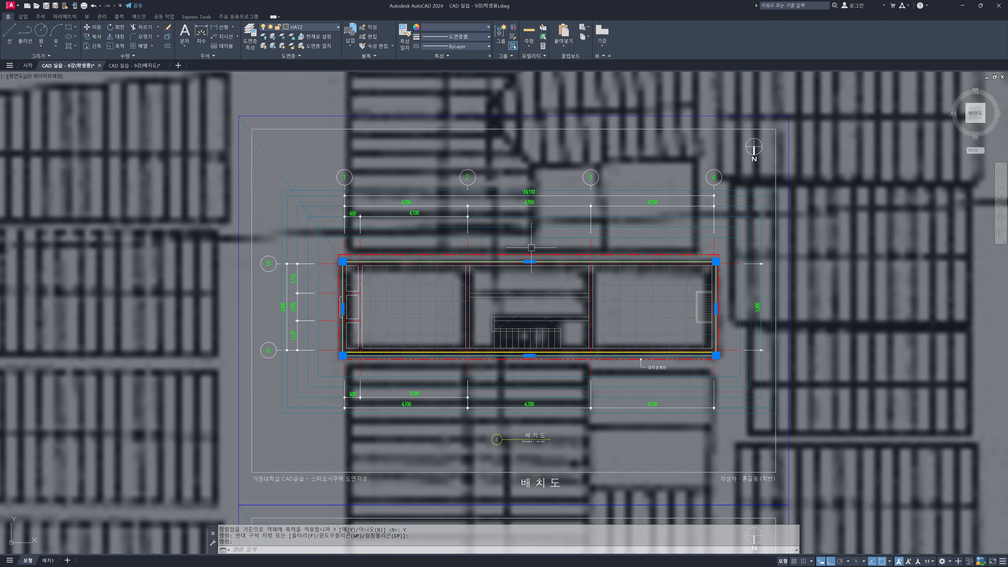
pyautogui.moveTo(546, 251); pyautogui.dragTo(544, 268, button='middle')
pyautogui.hotkey('ctrl', 'z')
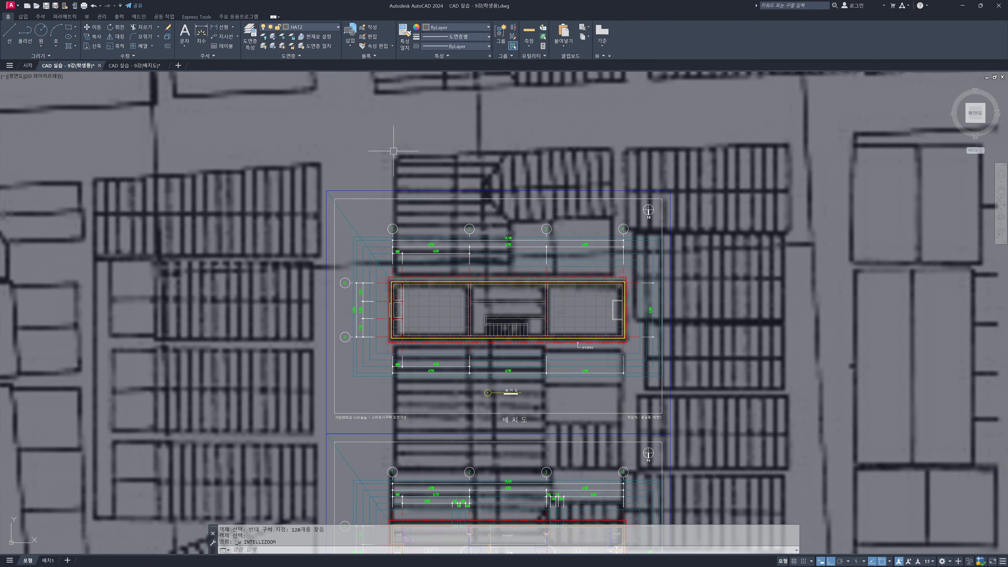
# Step: Measure the width of the road above the building's block, with Ortho turned off
pyautogui.scroll(2, 395, 152)
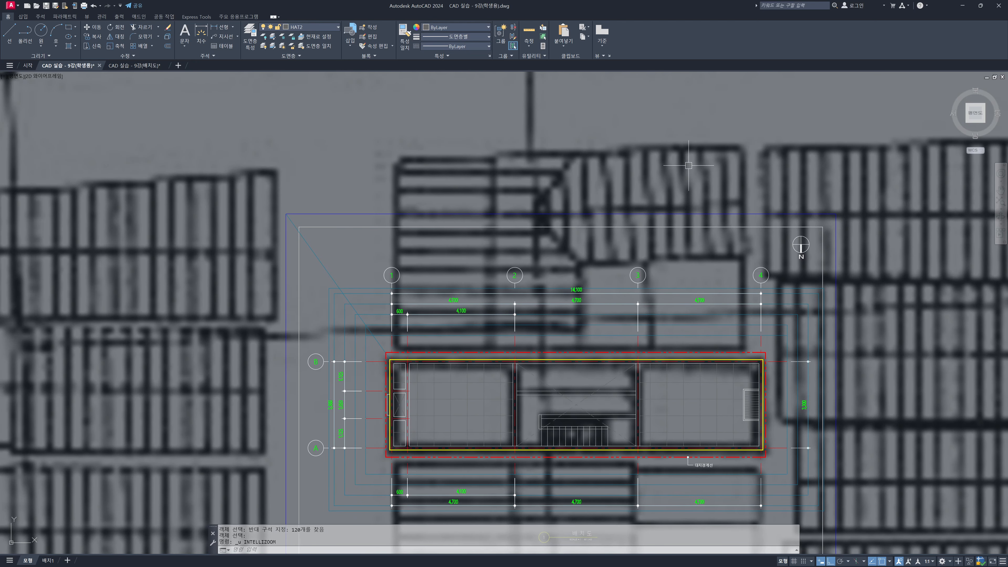
pyautogui.scroll(-2, 683, 161)
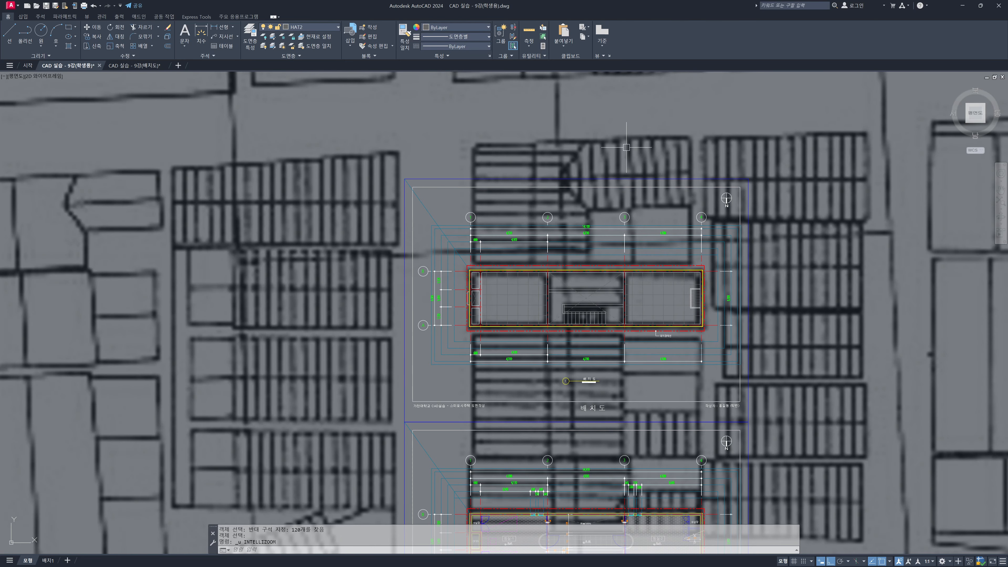
pyautogui.scroll(2, 595, 226)
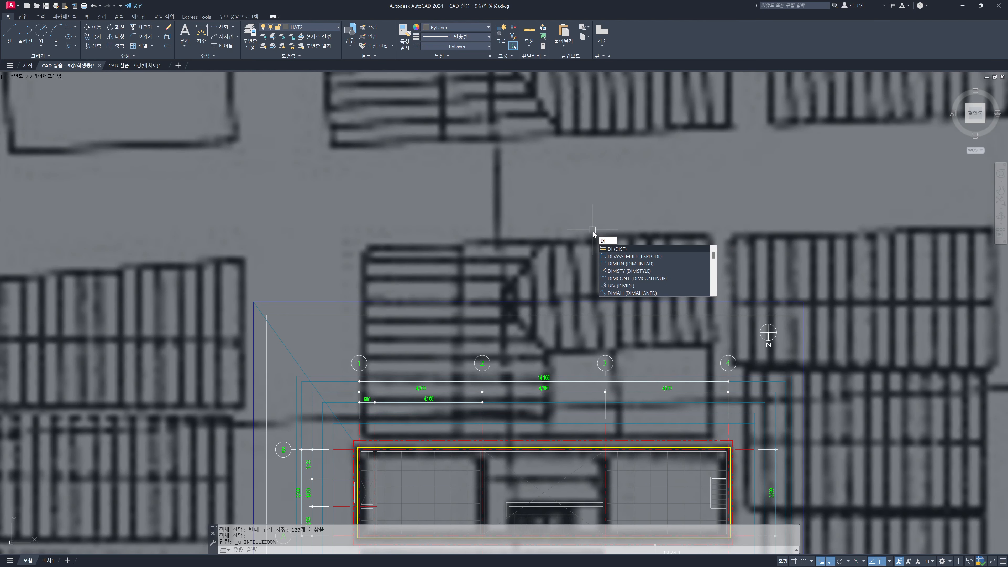
pyautogui.press('Return')
pyautogui.click(582, 237)
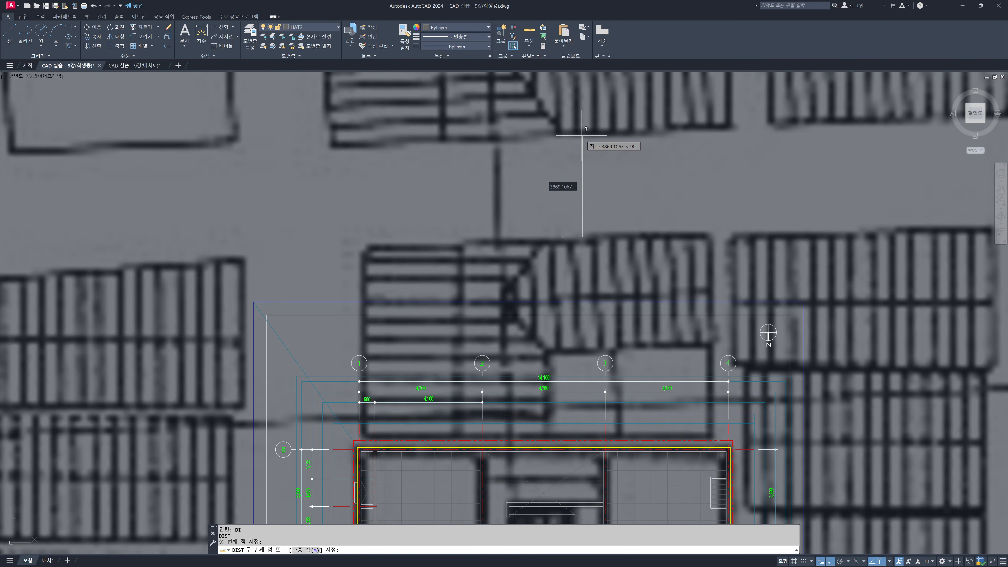
pyautogui.press('F8')
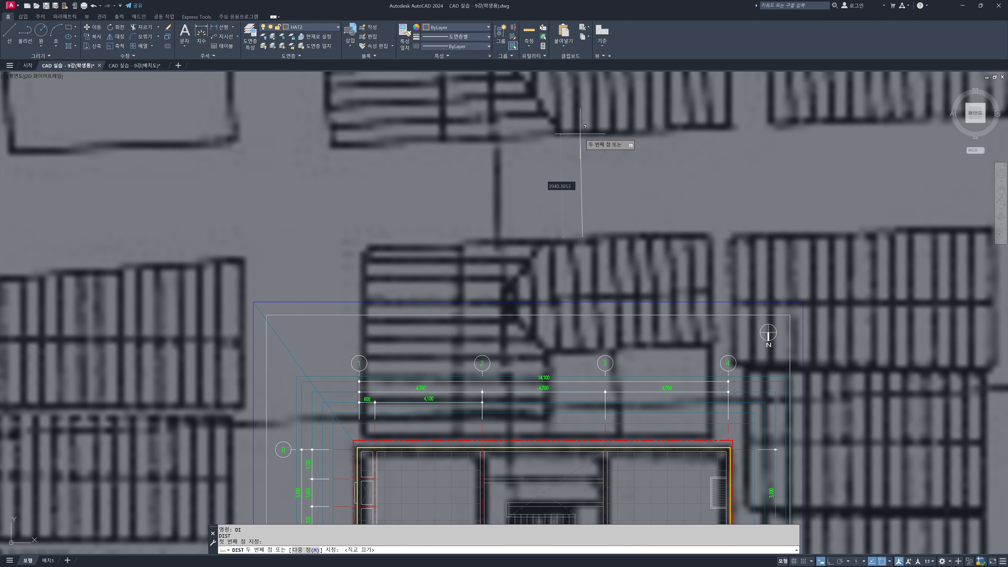
pyautogui.click(580, 133)
pyautogui.press('Escape')
pyautogui.scroll(-2, 579, 143)
pyautogui.moveTo(559, 265); pyautogui.dragTo(564, 248, button='middle')
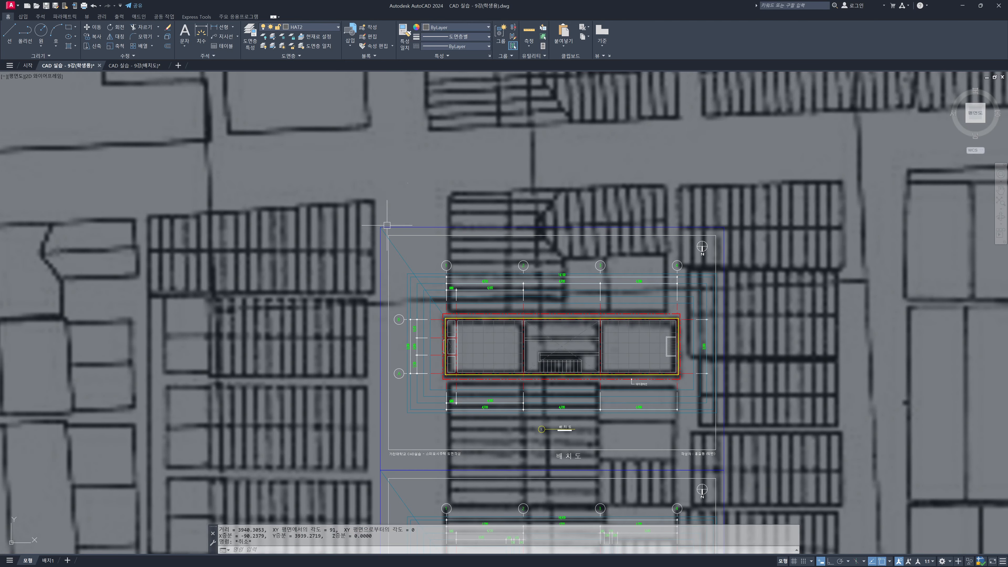
pyautogui.scroll(6, 443, 327)
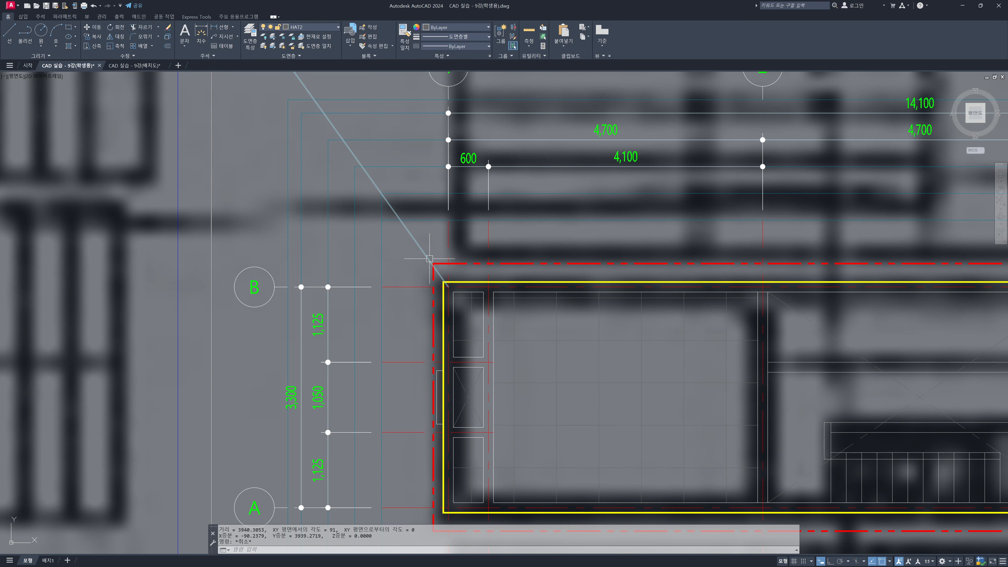
pyautogui.scroll(-6, 435, 187)
pyautogui.moveTo(418, 152); pyautogui.dragTo(426, 234, button='middle')
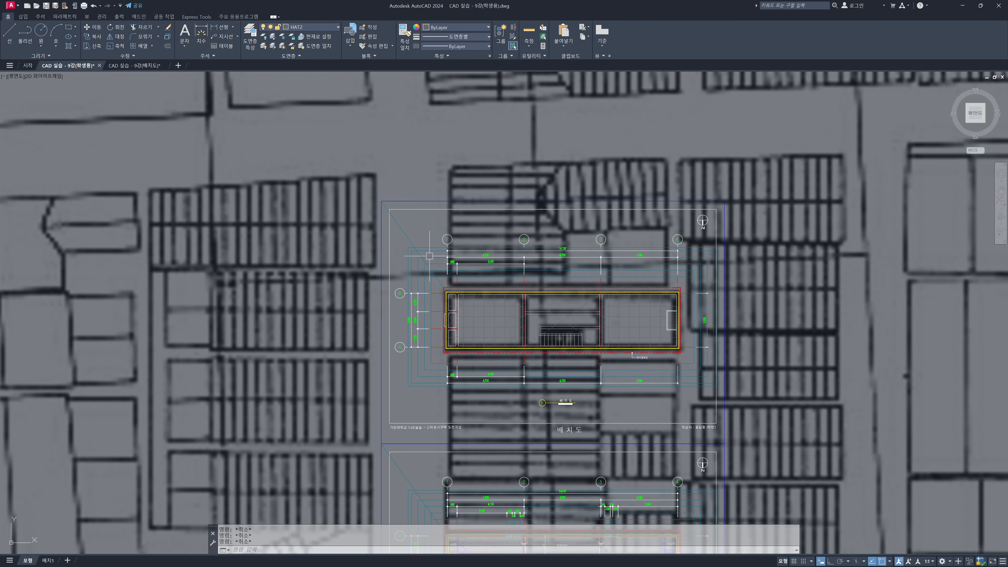
pyautogui.scroll(2, 431, 259)
pyautogui.click(473, 220)
pyautogui.press('Escape')
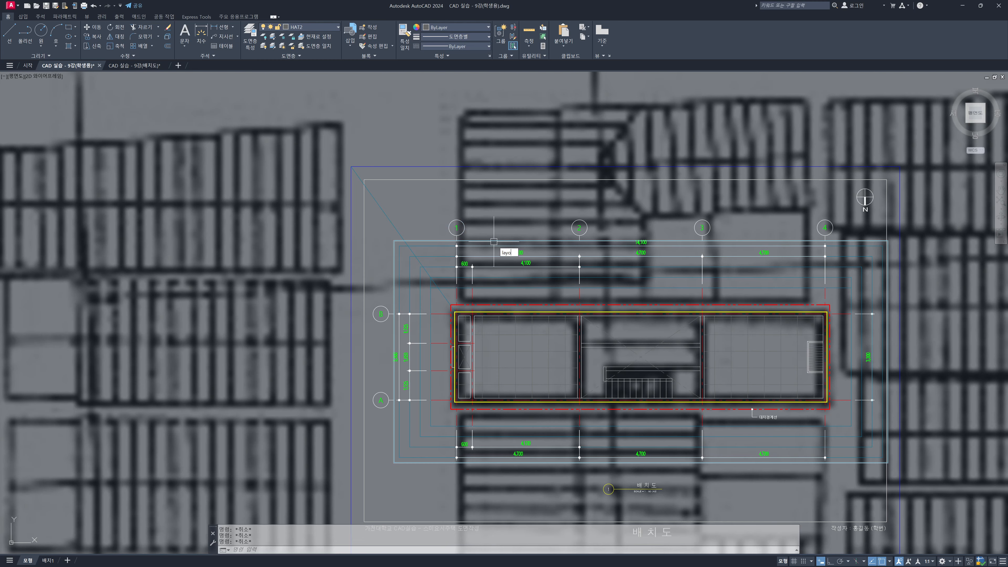
# Step: Turn off the layers holding the non-plot outlines, grid bubbles and labels, dimensions and centerlines of the site plan
pyautogui.write('layoff')
pyautogui.press('Return')
pyautogui.click(494, 241)
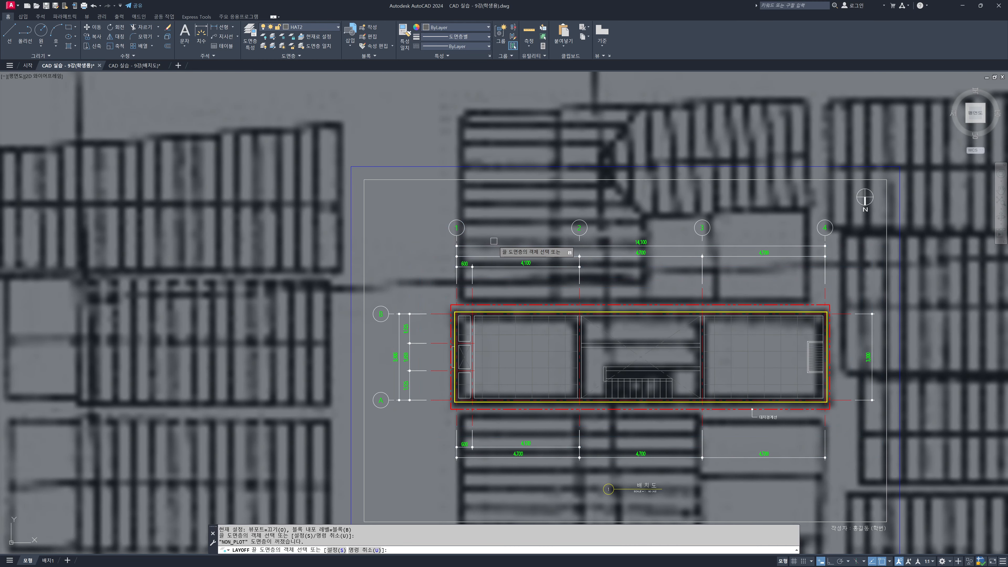
pyautogui.click(460, 233)
pyautogui.click(473, 257)
pyautogui.moveTo(479, 340); pyautogui.dragTo(447, 293, button='middle')
pyautogui.moveTo(620, 299); pyautogui.dragTo(580, 300, button='middle')
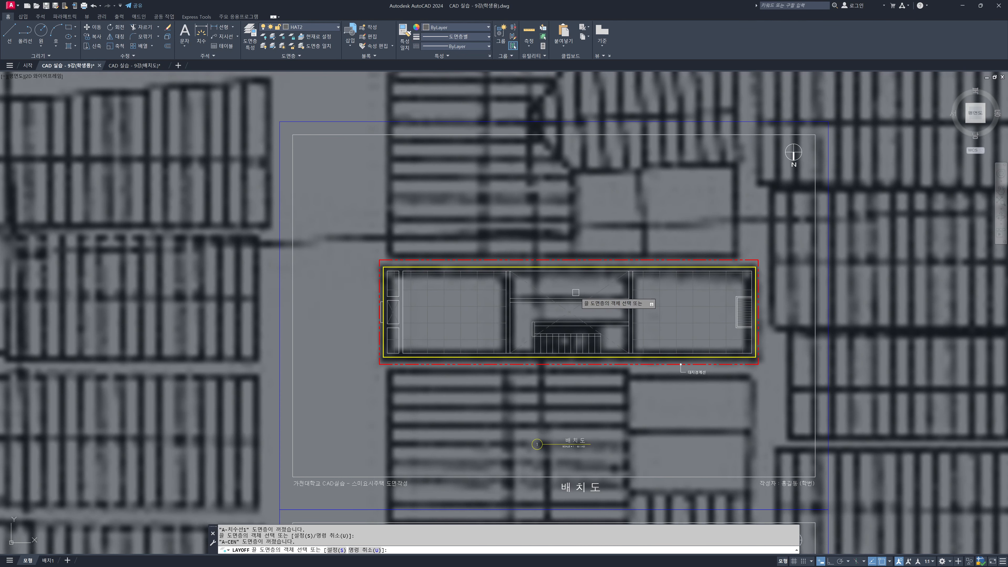
pyautogui.press('Escape')
# Step: Create a white layer named A-SITE-ROAD and make it the current layer
pyautogui.moveTo(449, 206); pyautogui.dragTo(505, 264, button='middle')
pyautogui.scroll(-2, 507, 263)
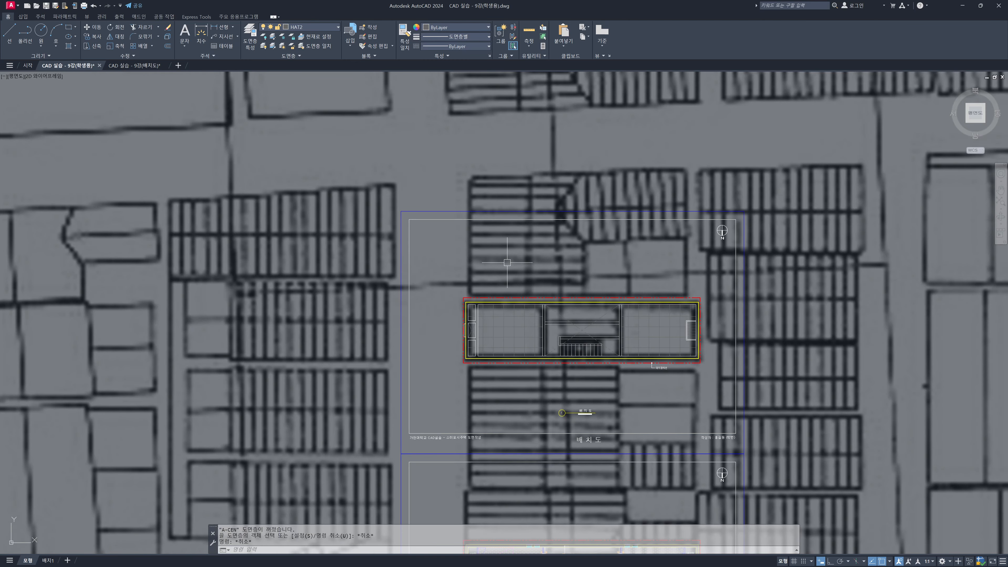
pyautogui.write('la')
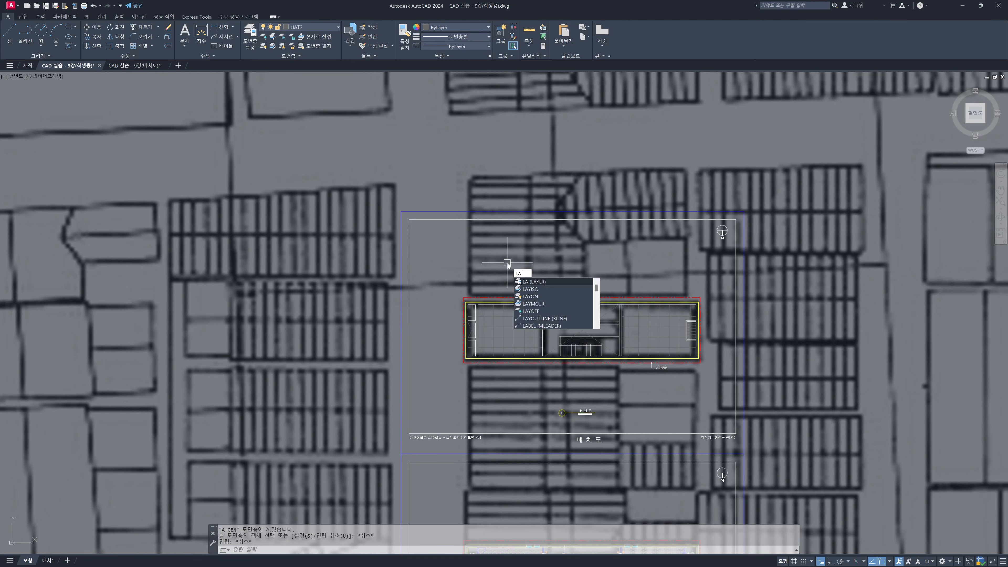
pyautogui.press('Return')
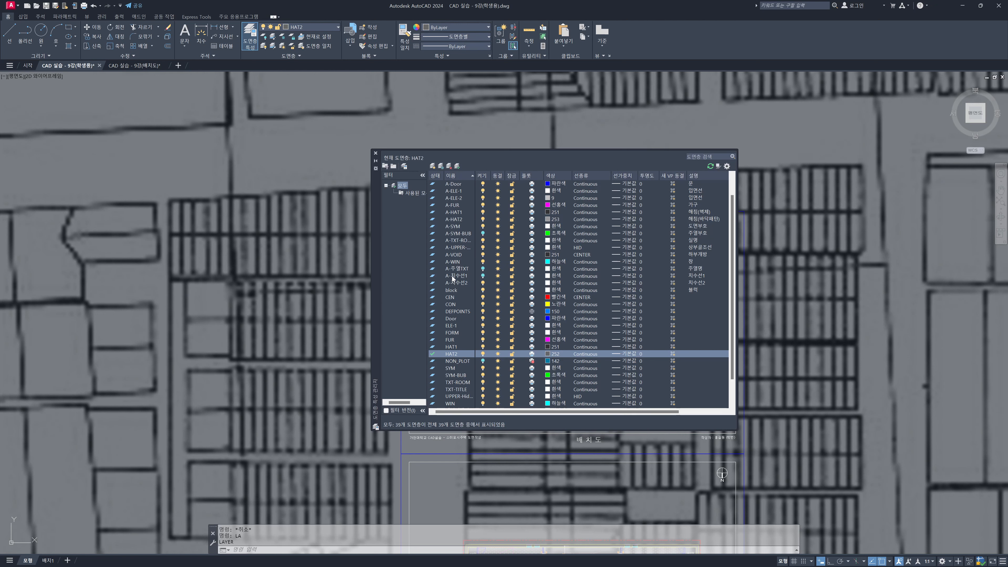
pyautogui.scroll(1, 462, 200)
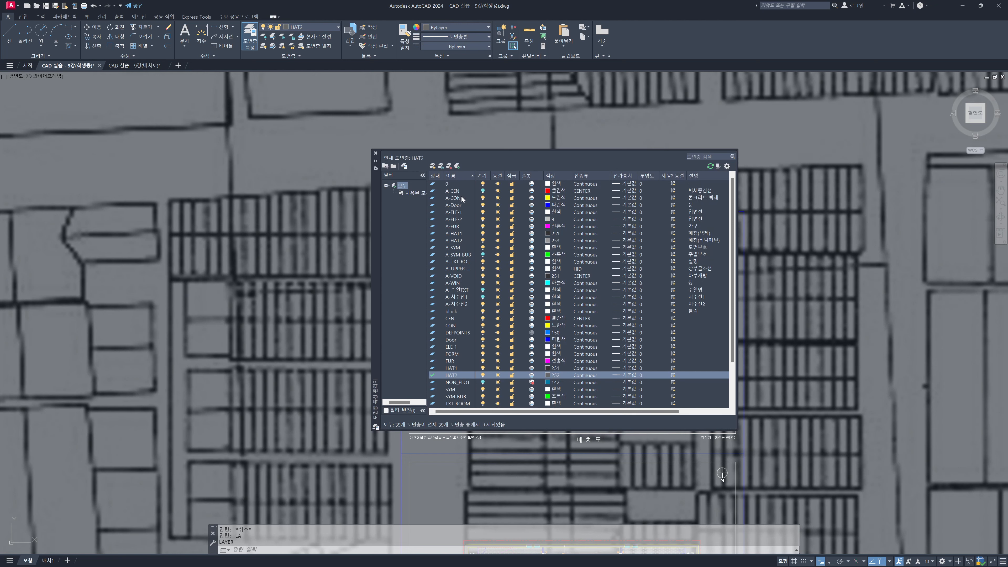
pyautogui.click(461, 198)
pyautogui.hotkey('alt', 'n')
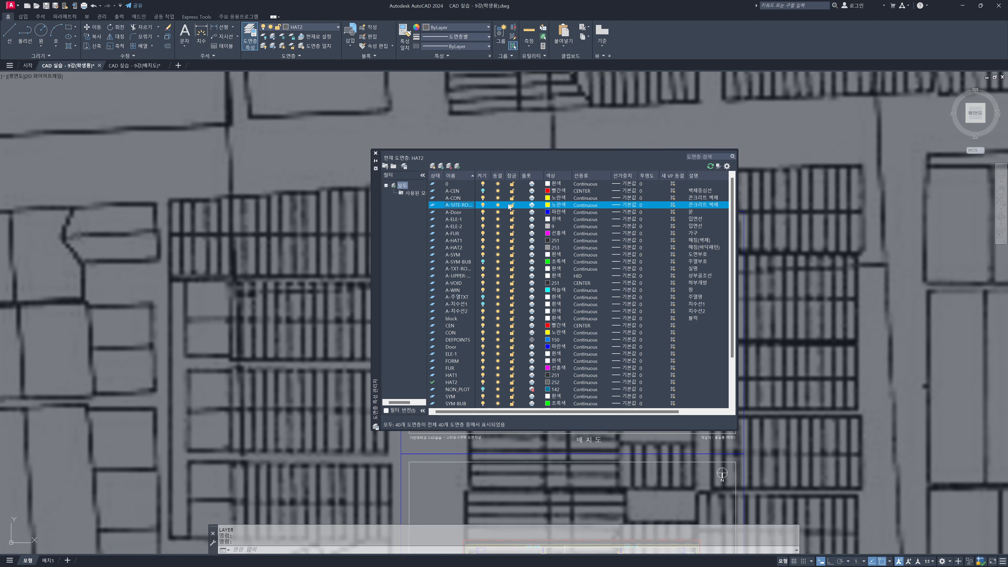
pyautogui.click(560, 208)
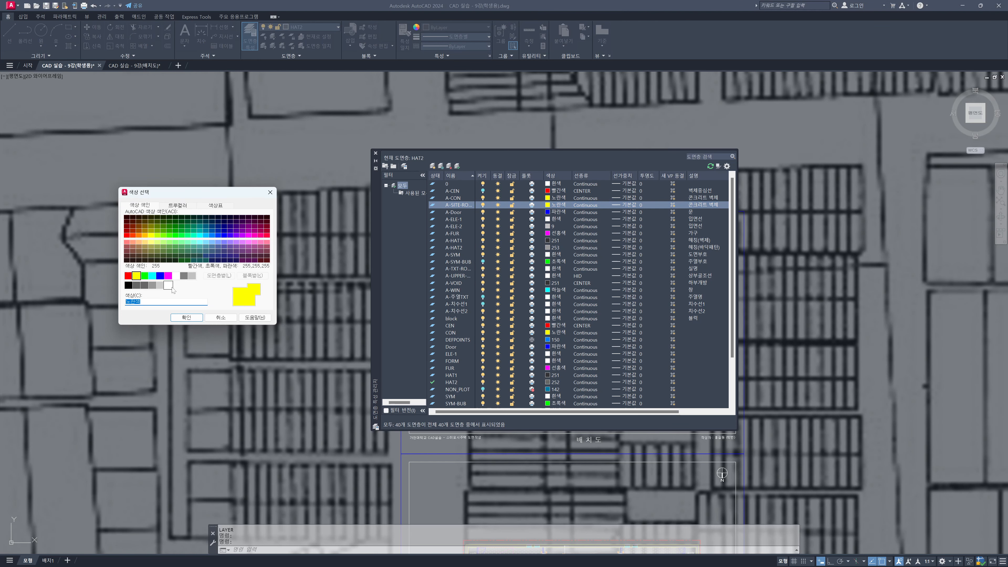
pyautogui.click(176, 276)
pyautogui.click(186, 317)
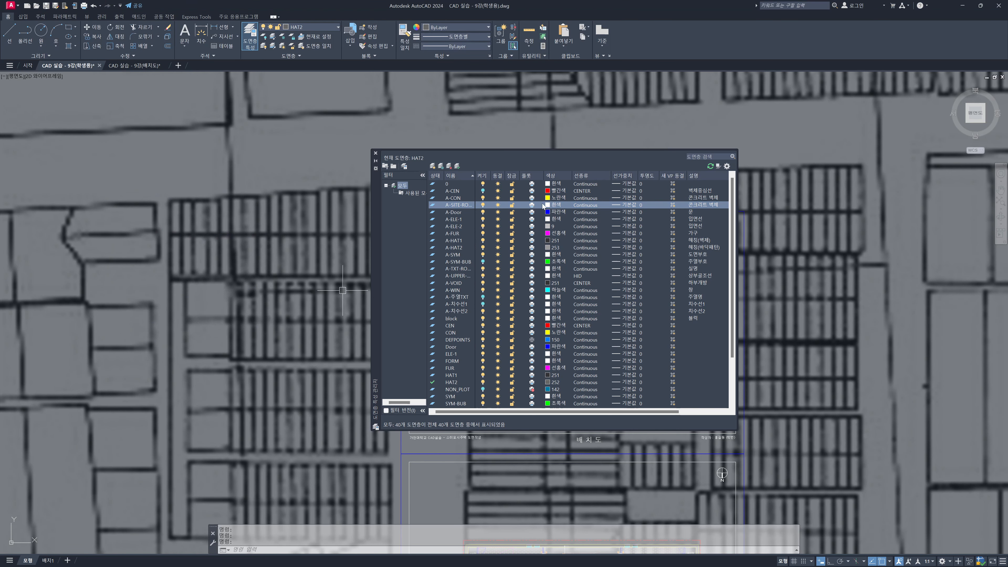
pyautogui.doubleClick(447, 204)
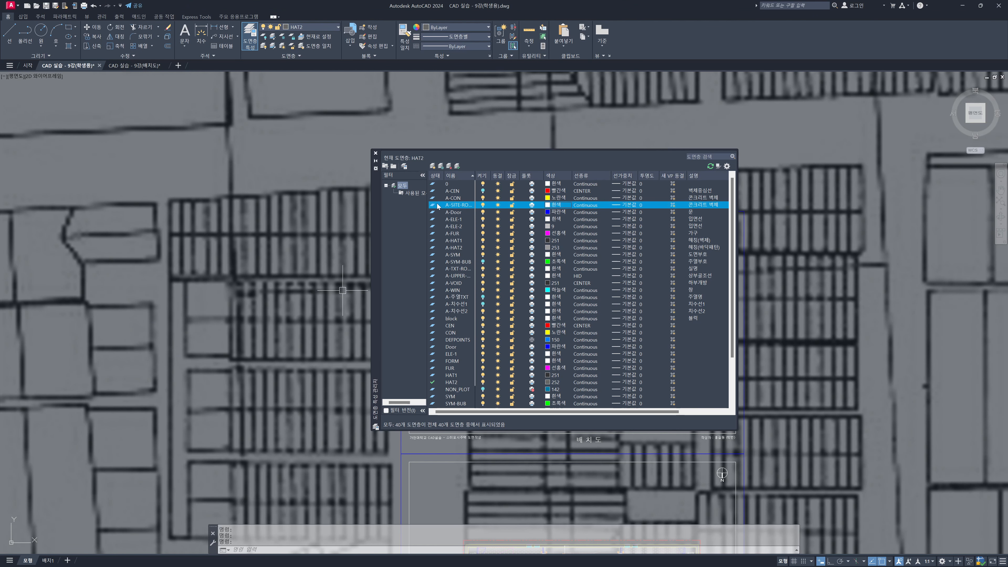
pyautogui.click(376, 154)
# Step: Draw a vertical road line about 14,100 mm long upward from the lower-left corner of the site boundary, with Ortho on
pyautogui.moveTo(285, 224); pyautogui.dragTo(377, 201, button='middle')
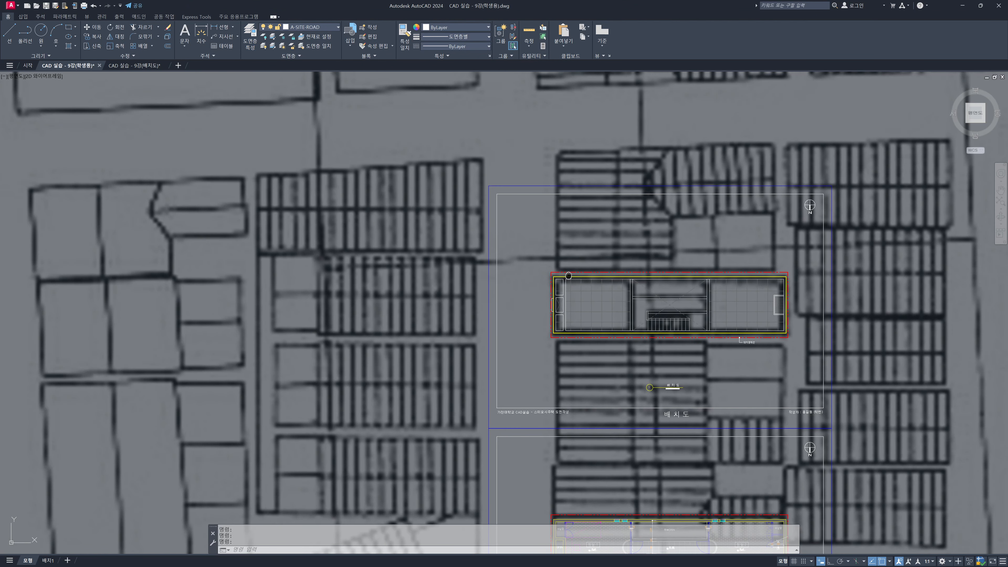
pyautogui.moveTo(566, 275); pyautogui.dragTo(524, 251, button='middle')
pyautogui.write('l')
pyautogui.press('Return')
pyautogui.scroll(4, 506, 305)
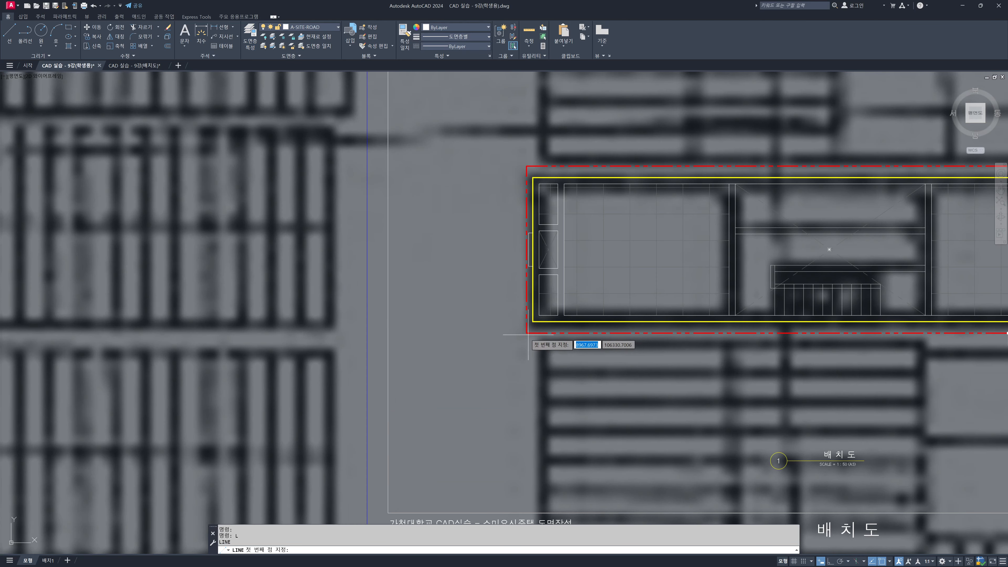
pyautogui.click(527, 332)
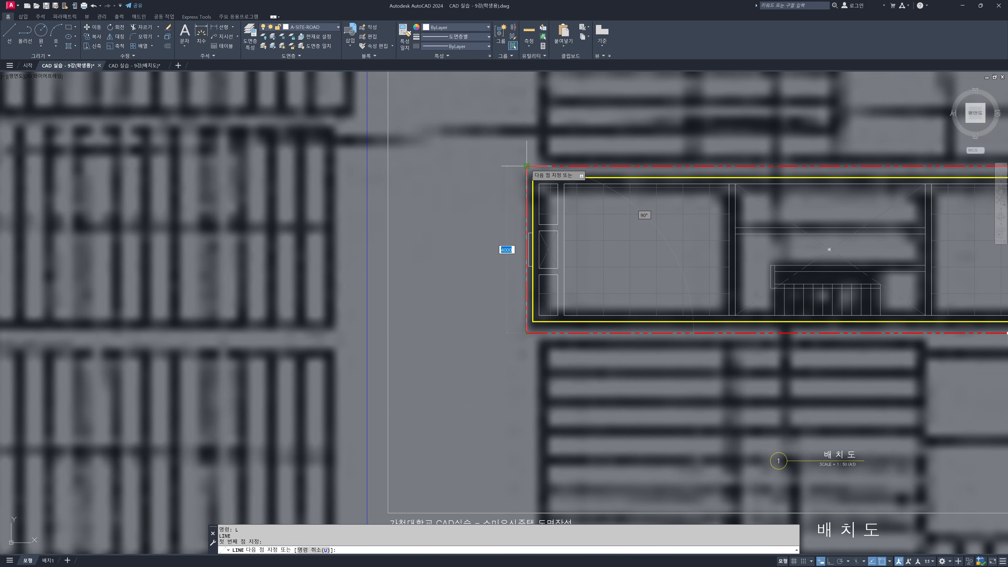
pyautogui.moveTo(540, 149); pyautogui.dragTo(532, 174, button='middle')
pyautogui.press('F8')
pyautogui.scroll(-4, 537, 130)
pyautogui.moveTo(547, 120); pyautogui.dragTo(534, 294, button='middle')
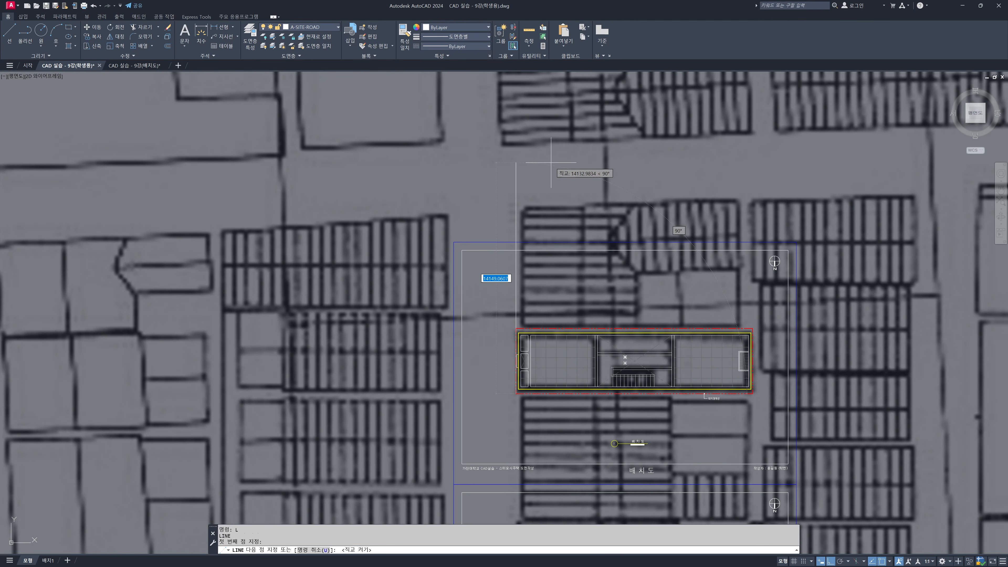
pyautogui.click(551, 162)
pyautogui.press('Return')
# Step: Stretch the lower end of the vertical road line downward past the site boundary
pyautogui.click(516, 302)
pyautogui.click(516, 393)
pyautogui.moveTo(533, 456); pyautogui.dragTo(530, 349, button='middle')
pyautogui.click(548, 273)
pyautogui.press('Escape')
pyautogui.press('Escape')
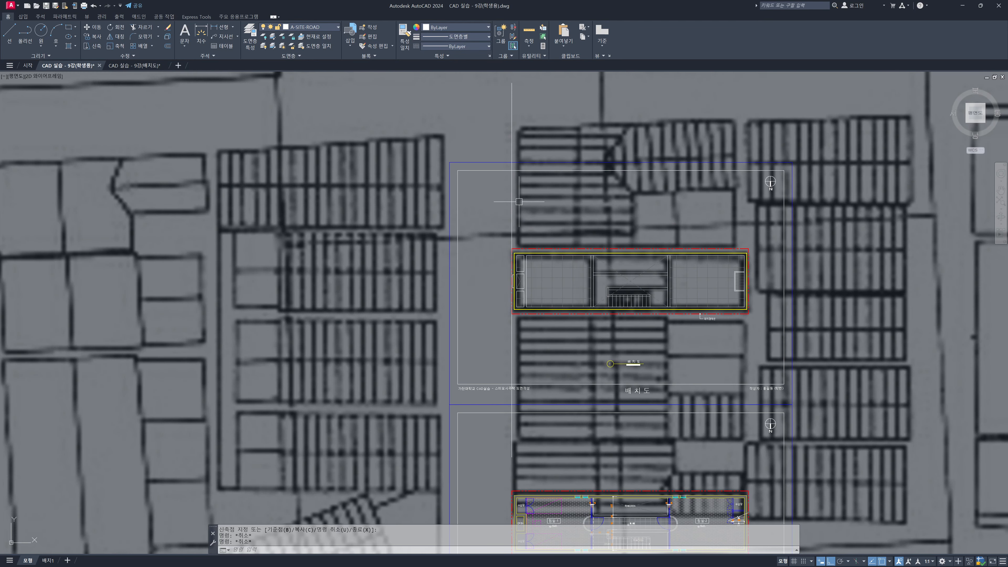
# Step: Offset the vertical road line 4000 mm to the left to mark the road's opposite edge
pyautogui.write('o')
pyautogui.press('Return')
pyautogui.write('4000')
pyautogui.press('Return')
pyautogui.click(511, 113)
pyautogui.click(466, 105)
pyautogui.press('Escape')
pyautogui.moveTo(511, 85); pyautogui.dragTo(473, 136, button='middle')
pyautogui.click(401, 172)
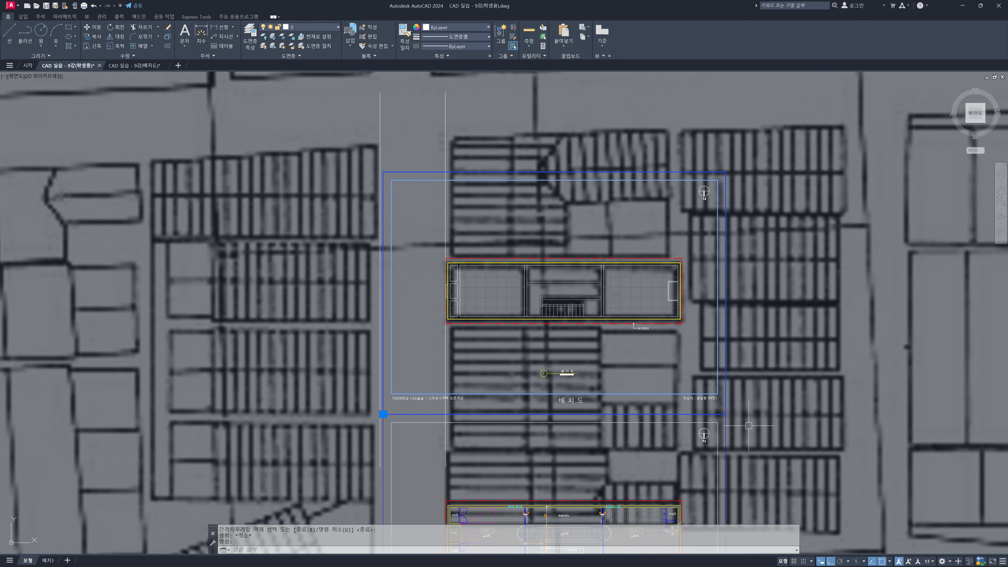
pyautogui.moveTo(398, 184)
pyautogui.mouseDown(button='middle')
pyautogui.moveTo(397, 165)
pyautogui.moveTo(393, 198)
pyautogui.mouseUp(button='middle')
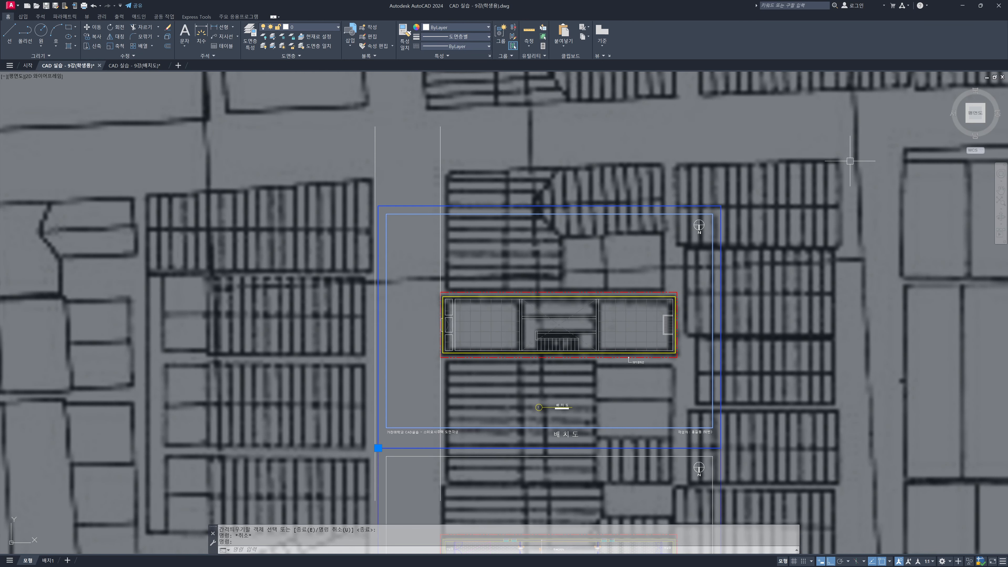
pyautogui.press('Escape')
pyautogui.press('Escape')
pyautogui.click(456, 187)
pyautogui.click(344, 156)
pyautogui.press('Escape')
pyautogui.moveTo(514, 293)
pyautogui.mouseDown(button='middle')
pyautogui.moveTo(487, 241)
pyautogui.moveTo(435, 255)
pyautogui.mouseUp(button='middle')
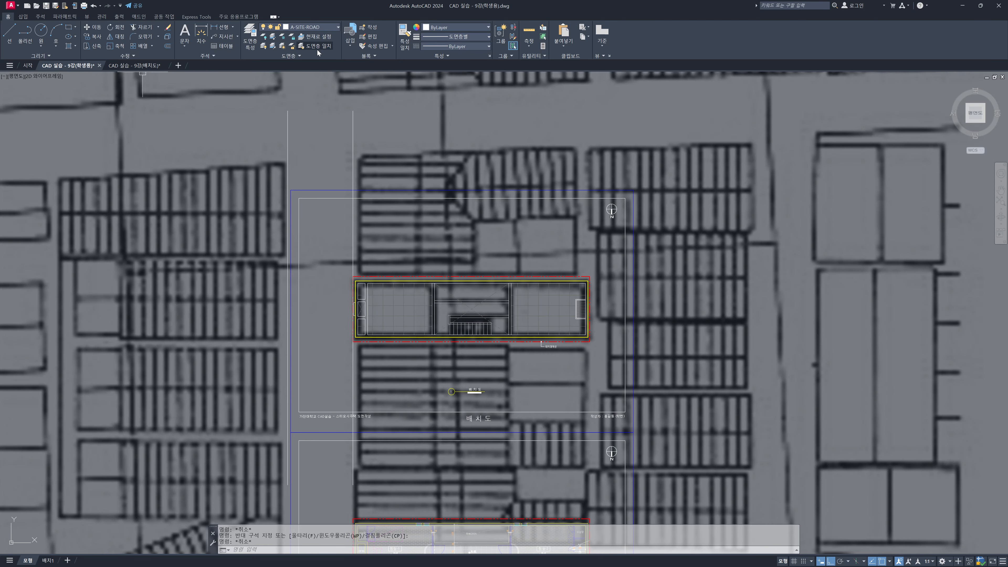
# Step: Create a layer named A-SITE-BD with color 9 and make it the current layer
pyautogui.write('la')
pyautogui.press('Return')
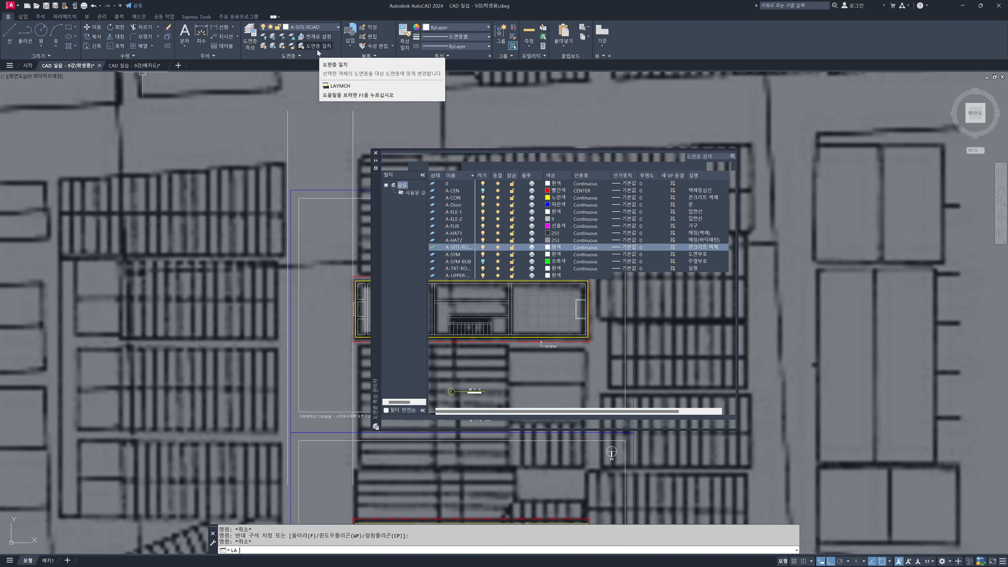
pyautogui.doubleClick(474, 176)
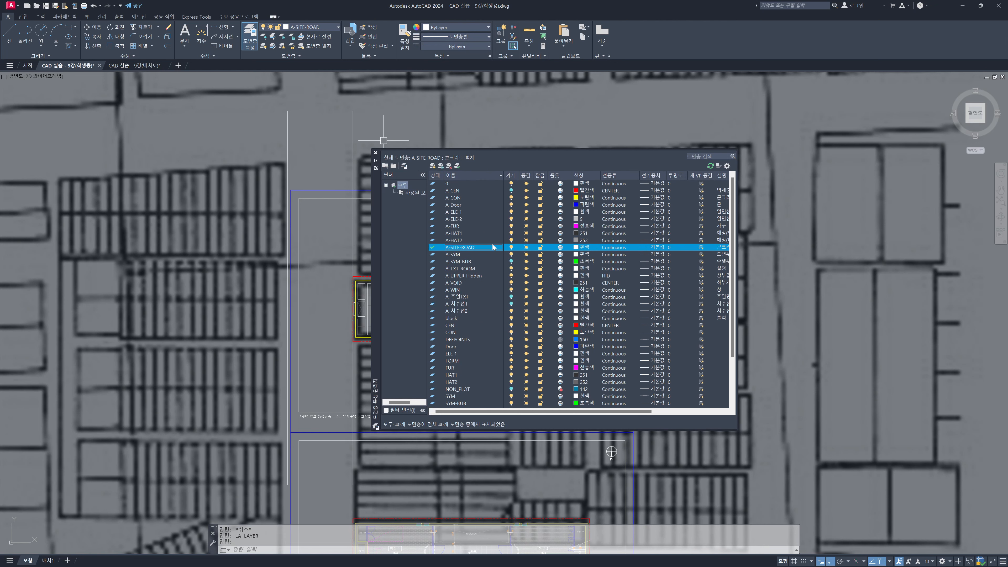
pyautogui.hotkey('alt', 'n')
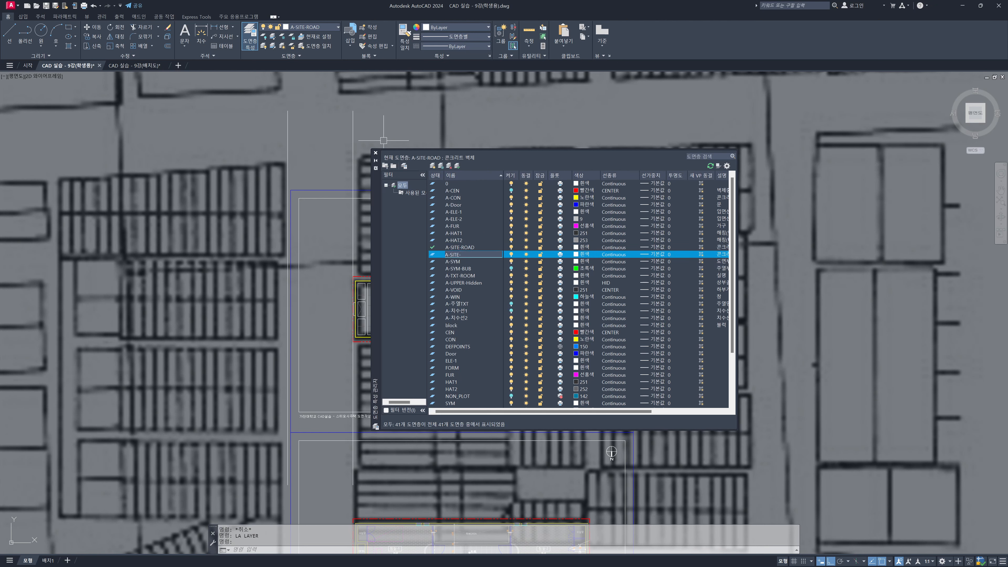
pyautogui.press('Return')
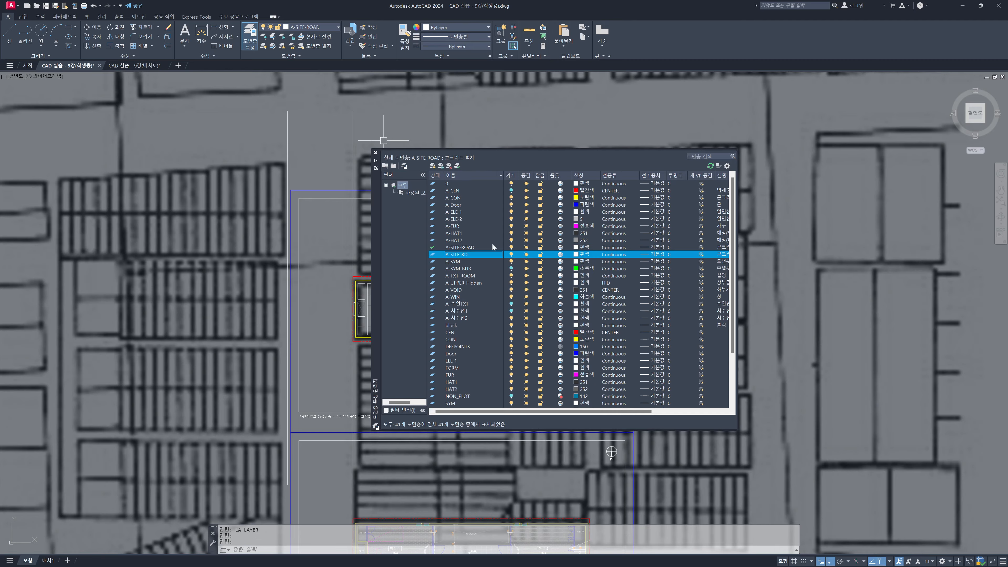
pyautogui.click(584, 255)
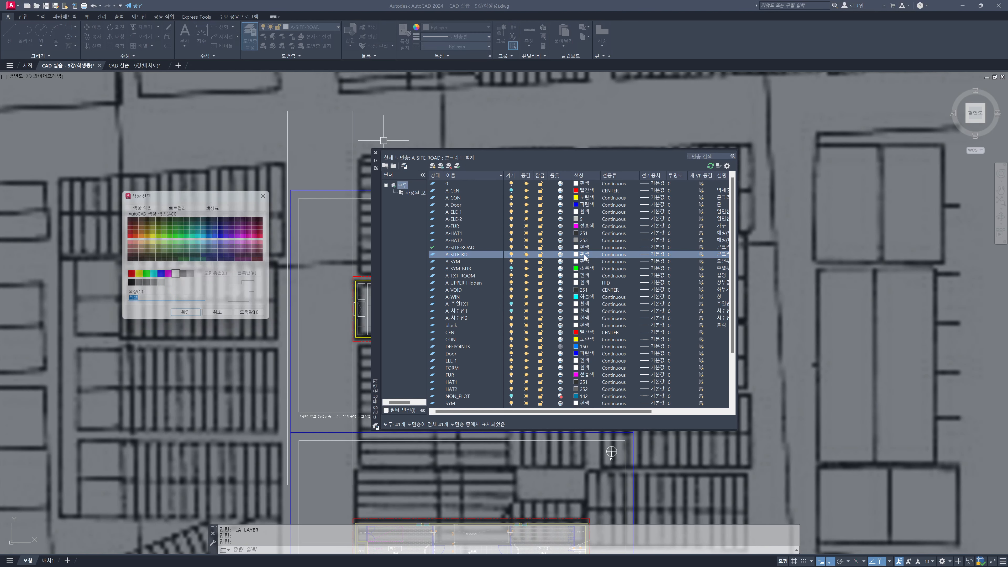
pyautogui.click(192, 276)
pyautogui.click(186, 318)
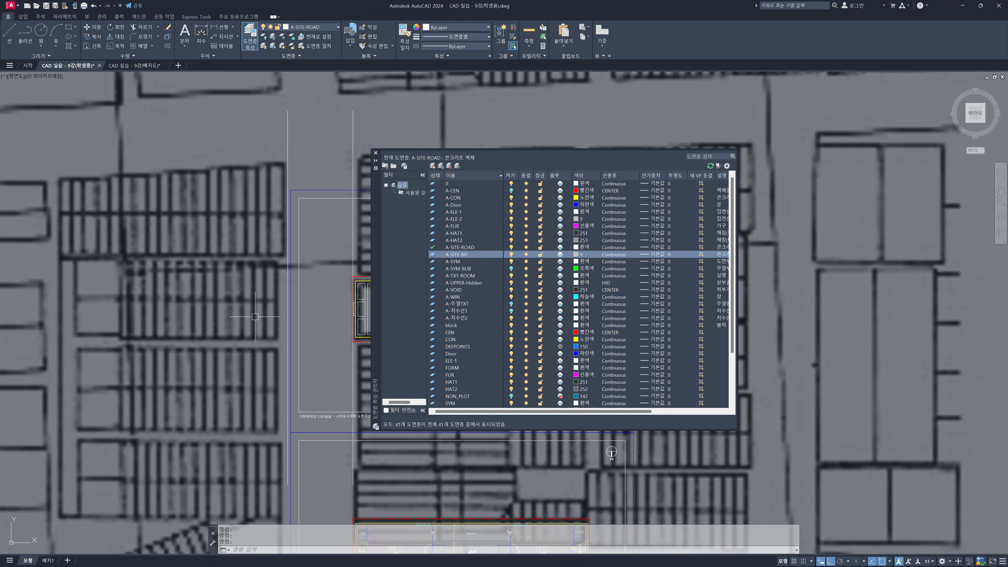
pyautogui.doubleClick(440, 256)
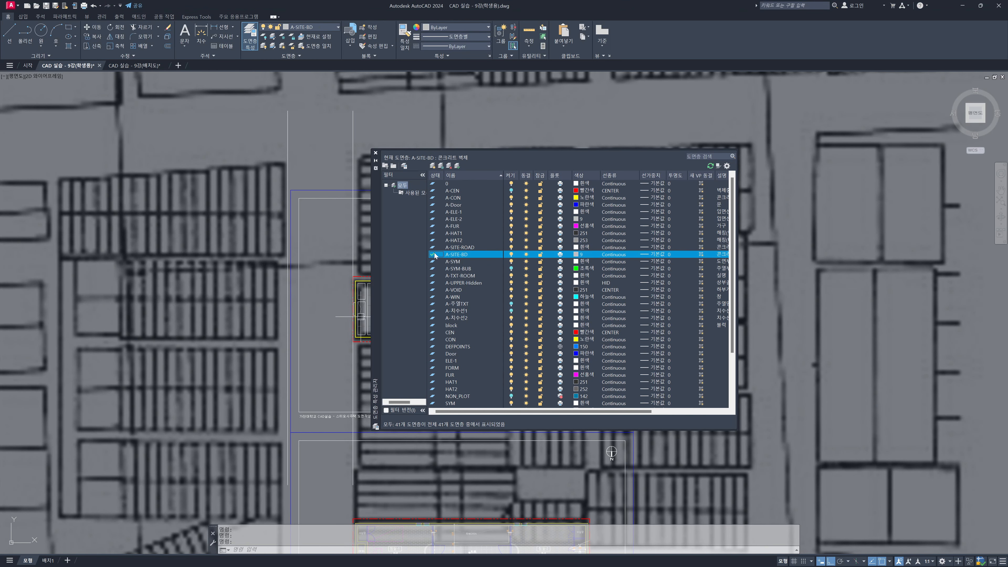
pyautogui.click(376, 155)
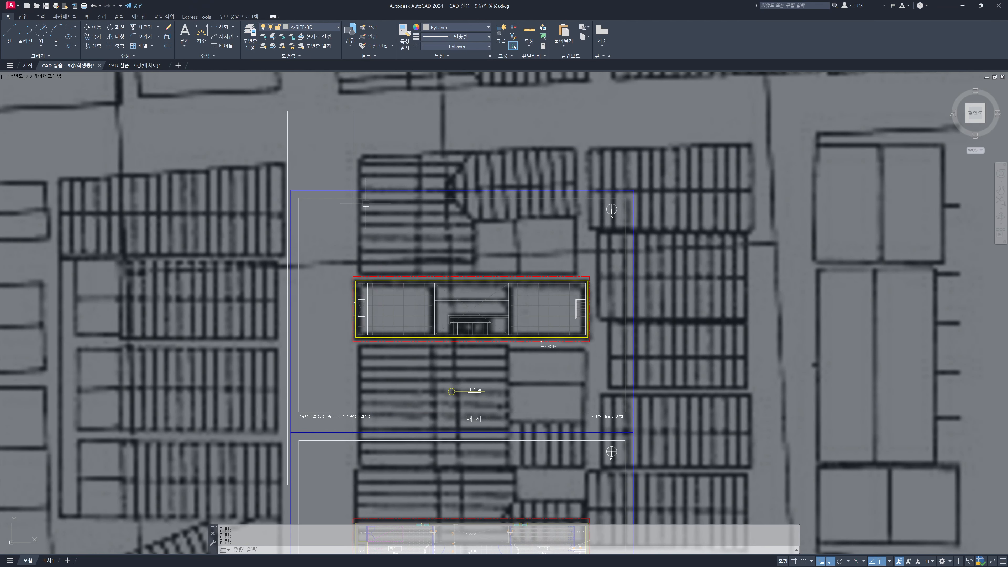
# Step: Trace the block above the site with three connected lines: along its bottom edge, up the step, and across the right part's top edge
pyautogui.scroll(2, 366, 249)
pyautogui.write('L')
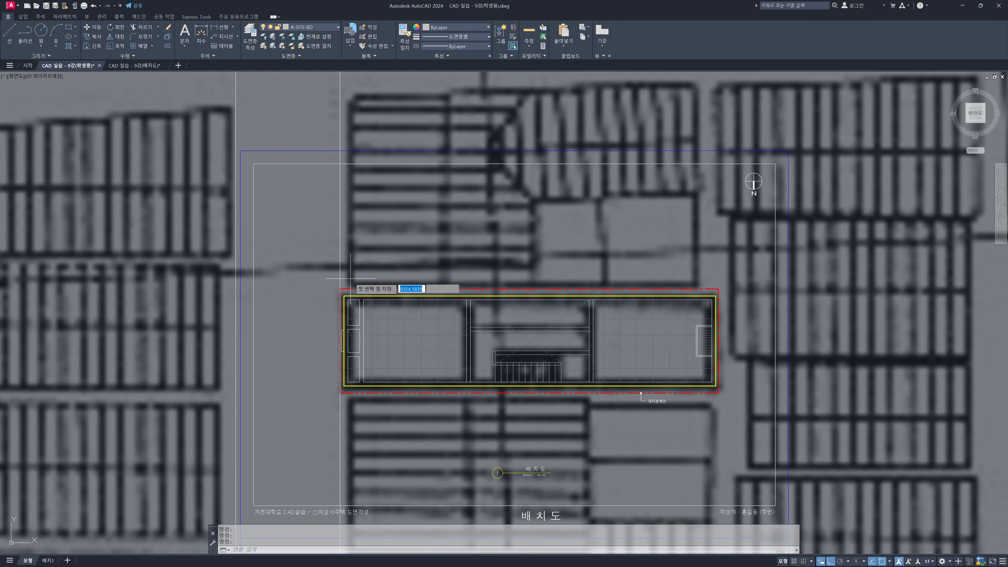
pyautogui.press('Return')
pyautogui.click(349, 282)
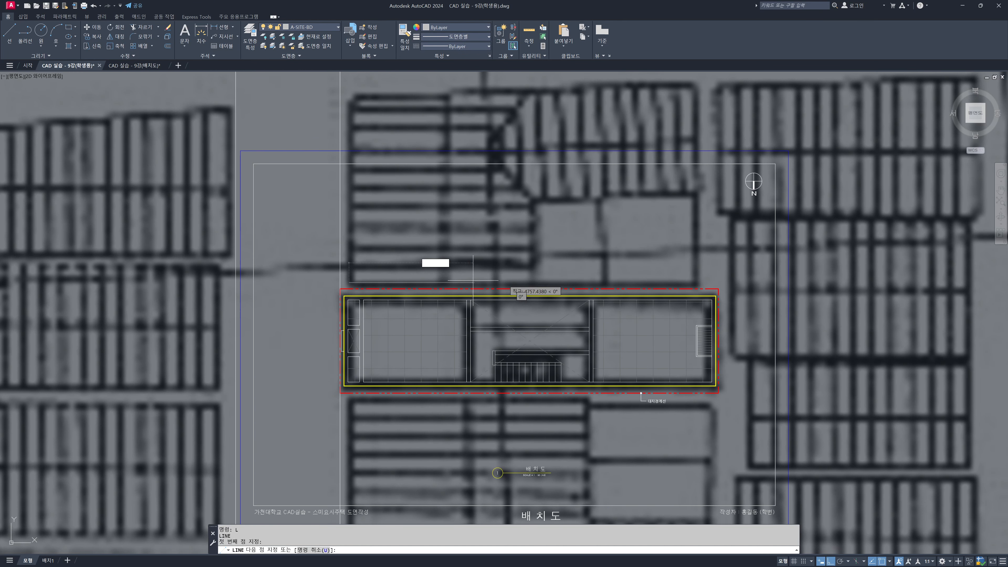
pyautogui.click(533, 271)
pyautogui.click(534, 200)
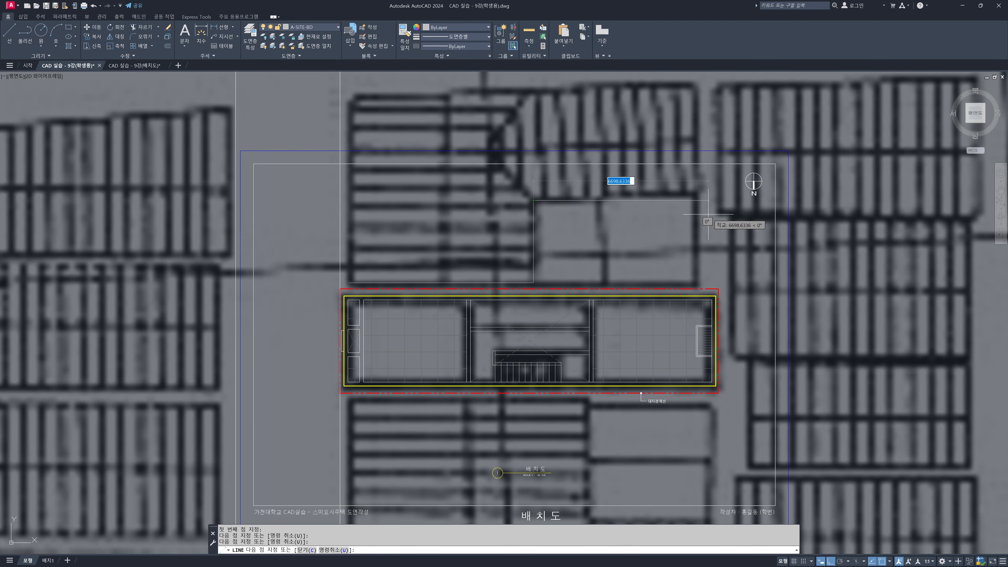
pyautogui.click(703, 216)
pyautogui.press('Escape')
pyautogui.moveTo(753, 186); pyautogui.dragTo(779, 229, button='middle')
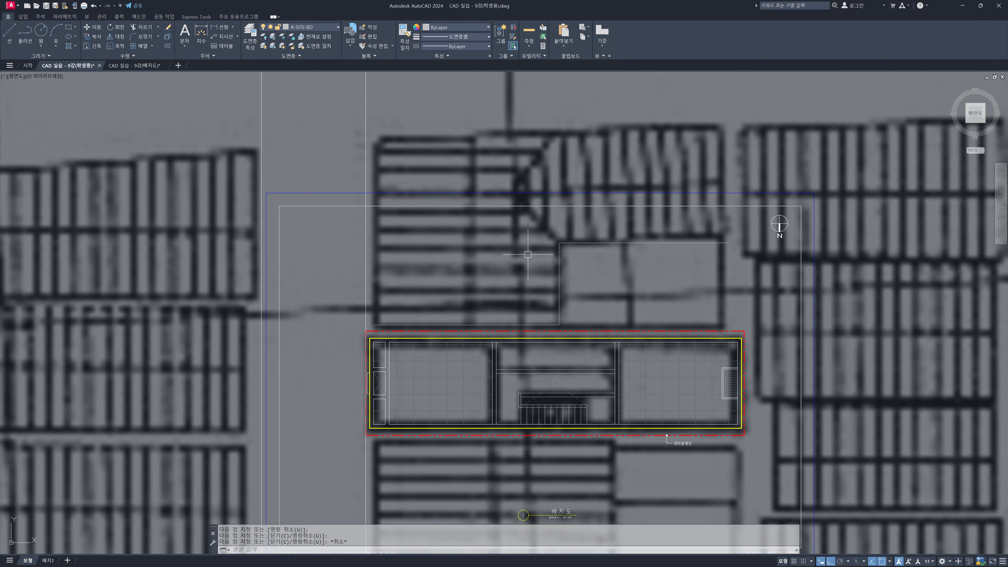
pyautogui.write('rec')
pyautogui.click(558, 269)
pyautogui.click(504, 210)
pyautogui.press('space')
pyautogui.press('Escape')
pyautogui.write('e')
pyautogui.moveTo(516, 234); pyautogui.dragTo(499, 237)
pyautogui.press('space')
# Step: Copy the short vertical line of the traced block about 3,400 mm to the left
pyautogui.write('co')
pyautogui.press('space')
pyautogui.click(569, 280)
pyautogui.click(526, 281)
pyautogui.press('space')
pyautogui.click(545, 135)
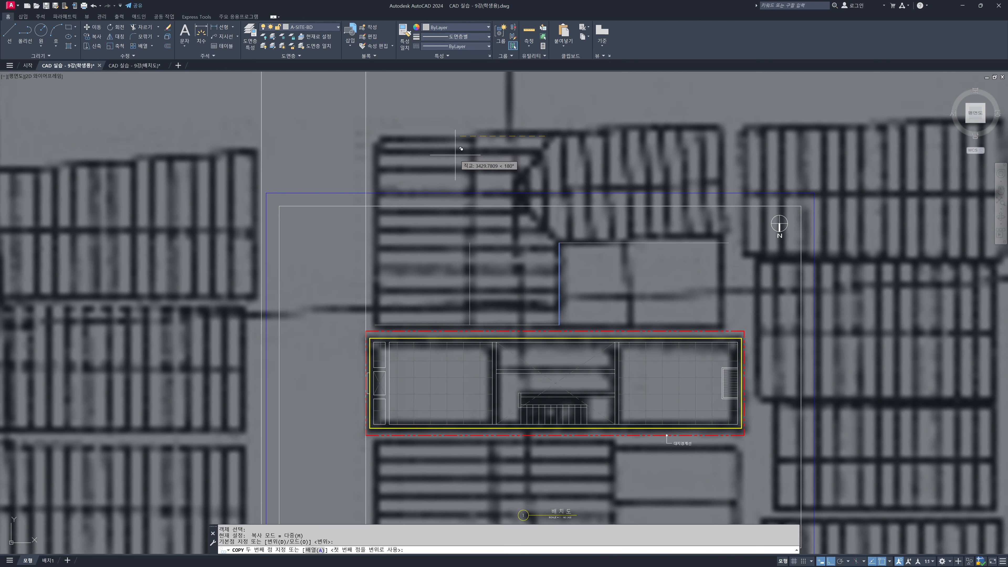
pyautogui.click(461, 149)
pyautogui.press('Escape')
pyautogui.press('Escape')
pyautogui.press('Escape')
# Step: Offset the copied vertical line 3400 mm to the left to form the block's outer edge
pyautogui.write('o')
pyautogui.press('space')
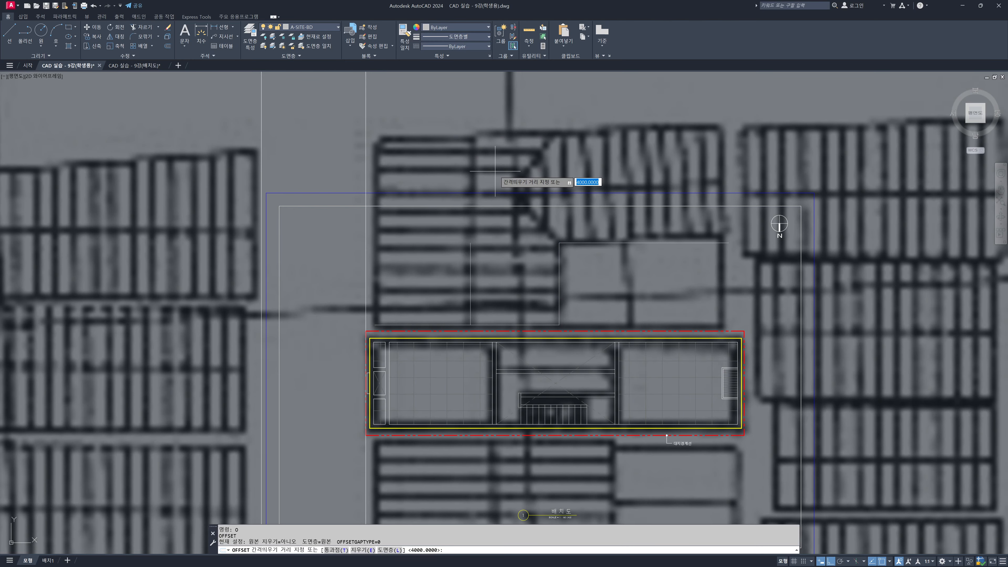
pyautogui.write('3400')
pyautogui.press('space')
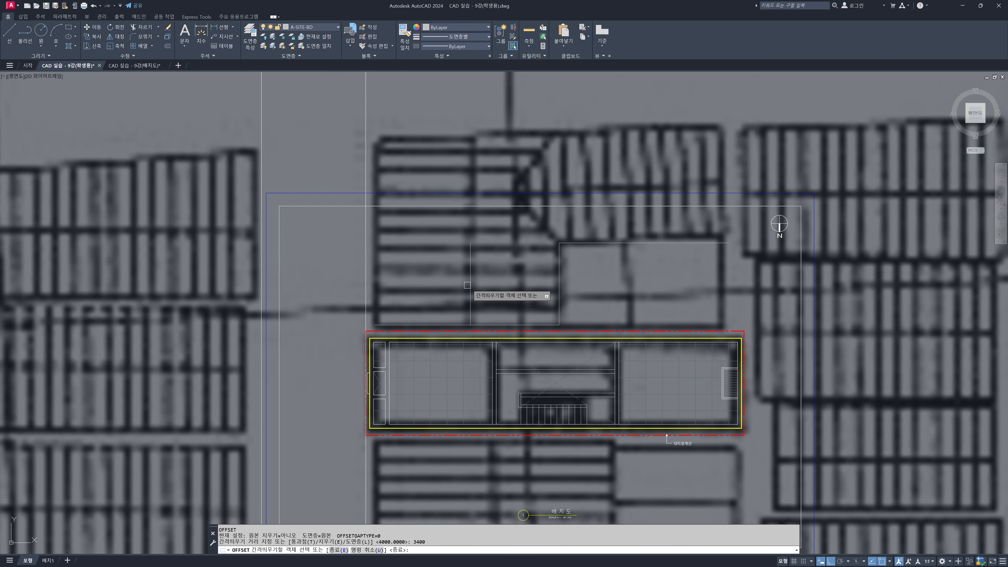
pyautogui.click(467, 285)
pyautogui.click(459, 289)
pyautogui.press('Escape')
# Step: Fillet the block's bottom line with the leftmost vertical line to close the lower-left corner
pyautogui.write('f')
pyautogui.press('space')
pyautogui.click(392, 327)
pyautogui.click(381, 320)
pyautogui.press('Escape')
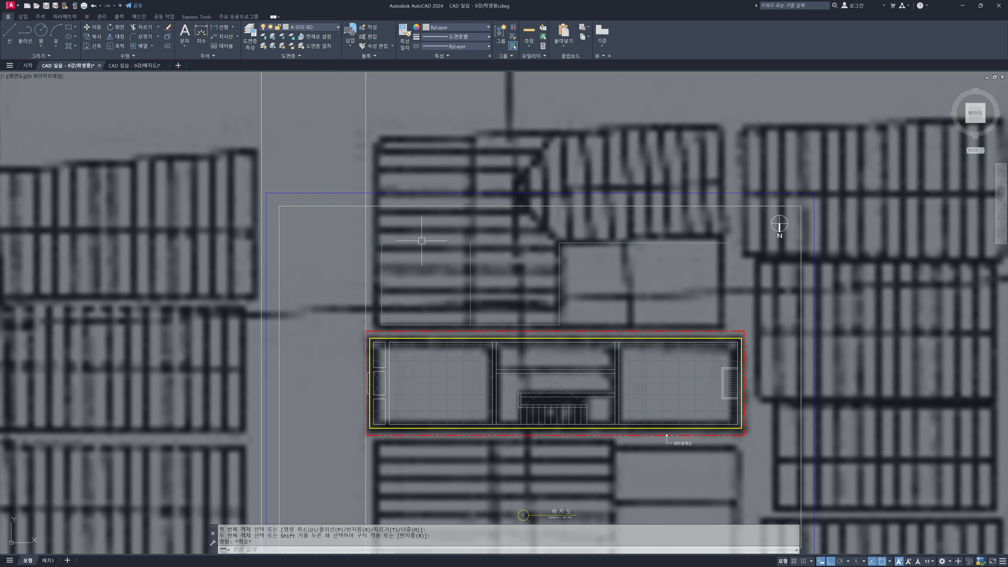
pyautogui.press('Escape')
# Step: Stretch the upper ends of the traced block's two left vertical lines upward beyond the mapped roof's top edge
pyautogui.moveTo(562, 250); pyautogui.dragTo(554, 284, button='middle')
pyautogui.write('s')
pyautogui.press('space')
pyautogui.click(502, 290)
pyautogui.click(364, 269)
pyautogui.press('space')
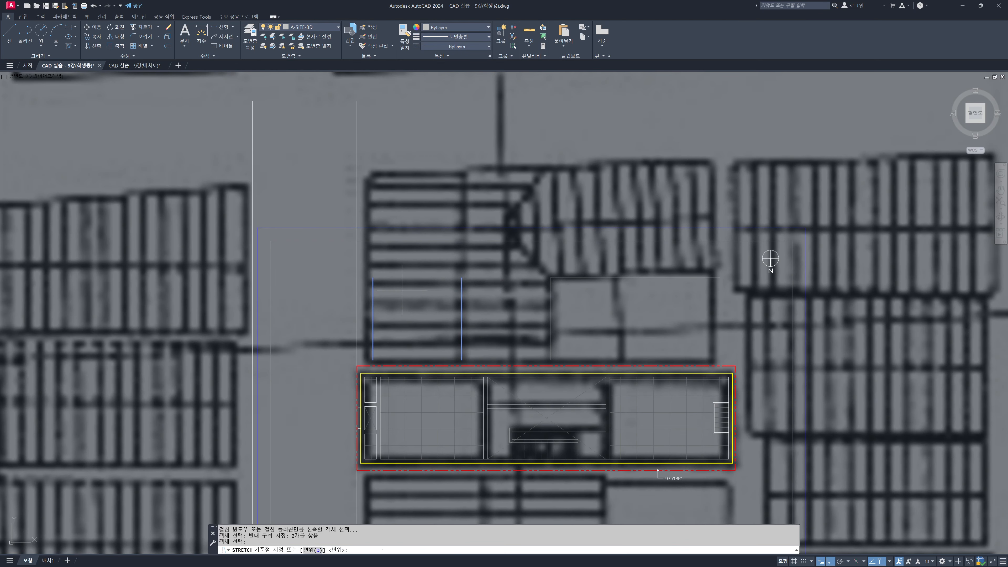
pyautogui.click(400, 290)
pyautogui.click(422, 145)
pyautogui.press('Escape')
pyautogui.press('Escape')
# Step: Draw a vertical line upward from the right end of the block's horizontal step edge, past the mapped roof's top
pyautogui.moveTo(448, 194); pyautogui.dragTo(357, 196, button='middle')
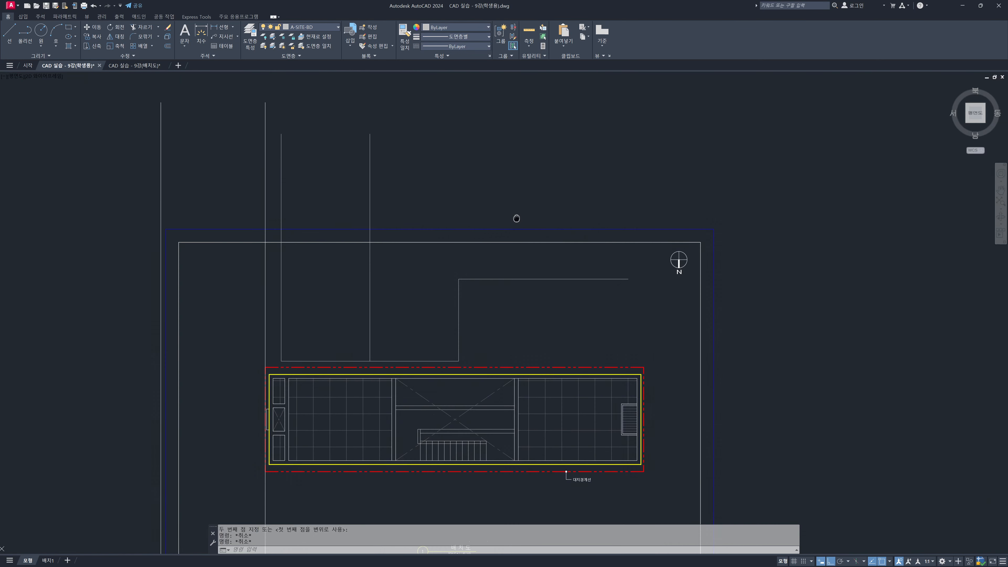
pyautogui.write('l')
pyautogui.press('space')
pyautogui.click(628, 279)
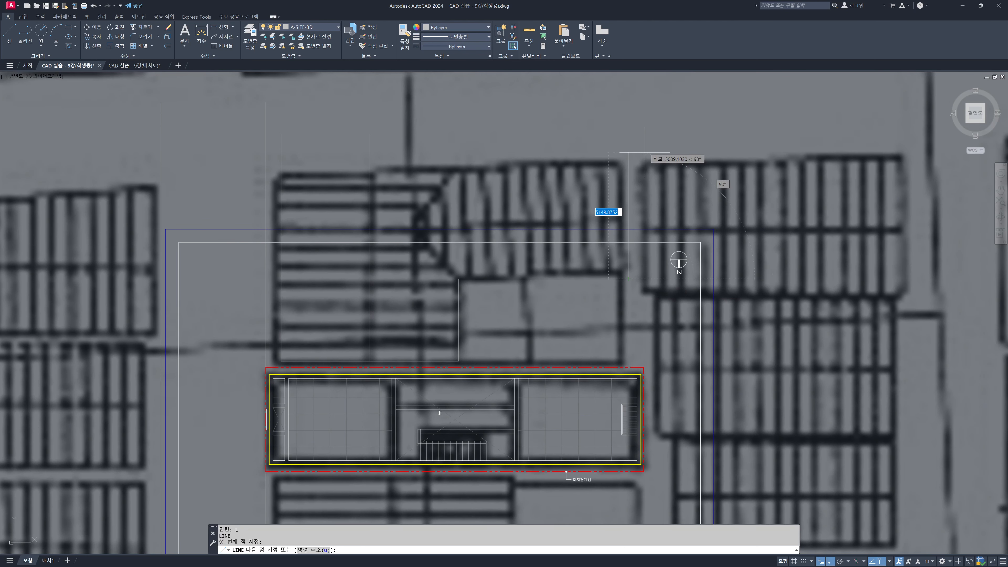
pyautogui.click(631, 134)
# Step: Copy the horizontal edge of the block's right part 2200 mm upward to form the roof's ridge line
pyautogui.write('co')
pyautogui.press('space')
pyautogui.click(568, 278)
pyautogui.press('space')
pyautogui.click(574, 279)
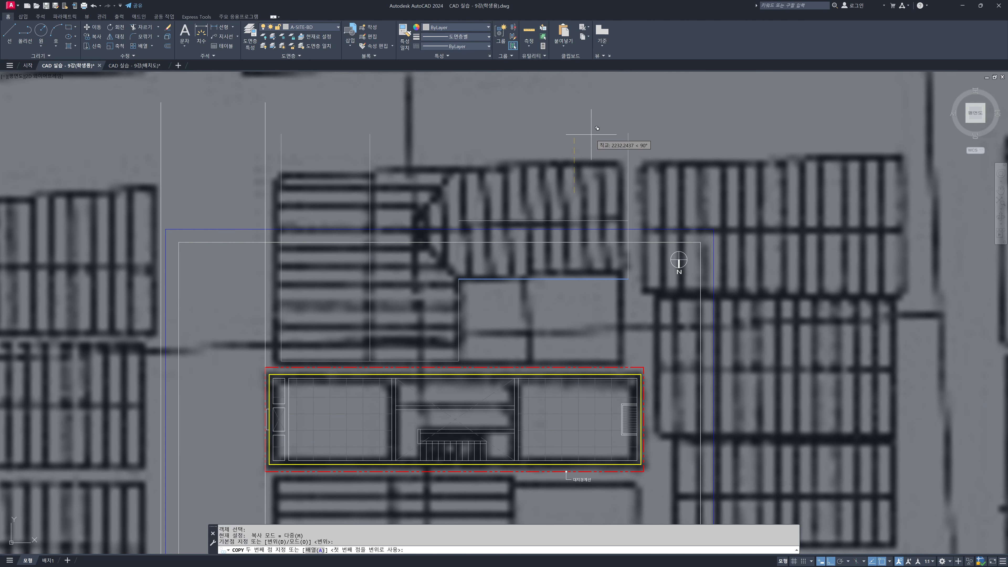
pyautogui.write('2200')
pyautogui.press('Return')
pyautogui.press('Escape')
pyautogui.press('Escape')
pyautogui.moveTo(580, 147); pyautogui.dragTo(573, 157, button='middle')
pyautogui.write('o')
pyautogui.press('space')
pyautogui.press('Escape')
pyautogui.press('Escape')
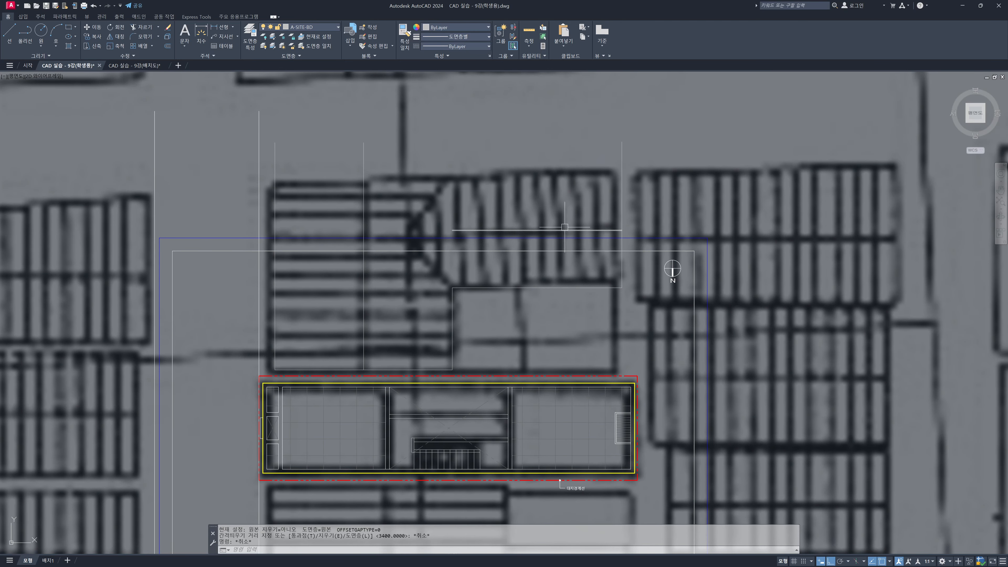
# Step: Offset the copied ridge line 2200 mm upward to form the block's top edge
pyautogui.write('o')
pyautogui.press('space')
pyautogui.write('2200')
pyautogui.press('Return')
pyautogui.click(562, 230)
pyautogui.click(594, 175)
pyautogui.press('Escape')
# Step: Fillet the new top line with the leftmost vertical line to close the block's upper-left corner
pyautogui.write('f')
pyautogui.press('space')
pyautogui.click(617, 173)
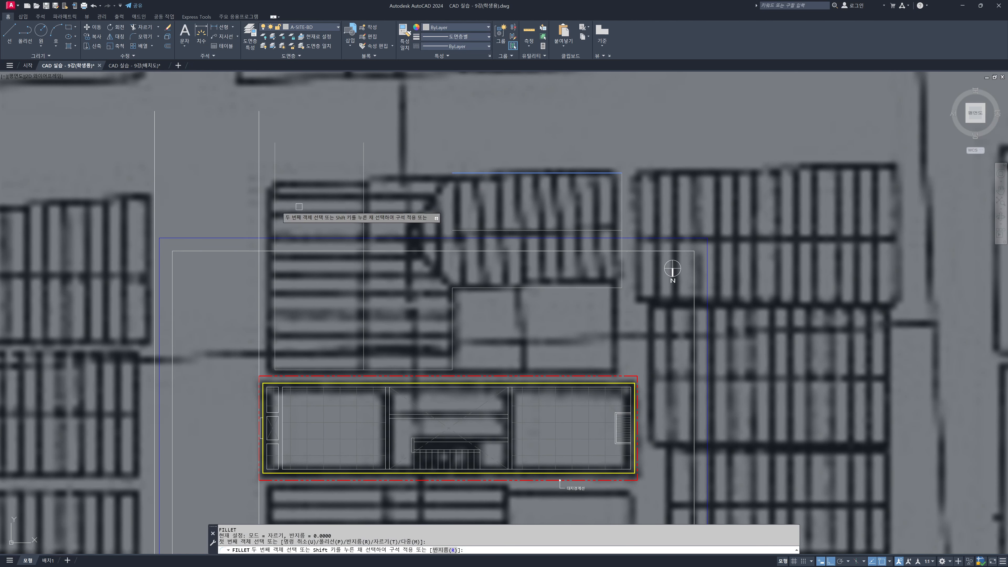
pyautogui.click(274, 206)
# Step: Trim the vertical lines that overshoot the block, using the new top edge as the cutting edge
pyautogui.write('tr')
pyautogui.press('space')
pyautogui.click(371, 173)
pyautogui.press('space')
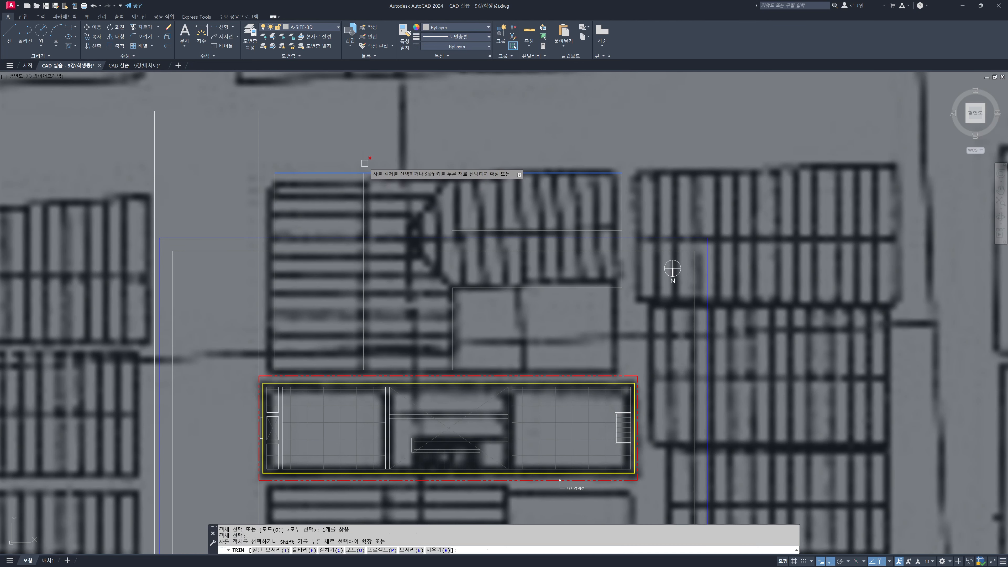
pyautogui.press('Escape')
pyautogui.press('Escape')
# Step: Stretch the left end of the horizontal ridge line further left, past the roof junction on the map
pyautogui.moveTo(417, 153)
pyautogui.mouseDown(button='middle')
pyautogui.moveTo(461, 167)
pyautogui.moveTo(498, 151)
pyautogui.mouseUp(button='middle')
pyautogui.write('s')
pyautogui.press('space')
pyautogui.click(480, 173)
pyautogui.click(455, 190)
pyautogui.press('space')
pyautogui.click(483, 164)
pyautogui.click(414, 160)
pyautogui.press('Escape')
pyautogui.press('Escape')
pyautogui.press('Escape')
# Step: Examine the reference photo of the neighbouring tiled roofs and close it
pyautogui.scroll(-2, 352, 179)
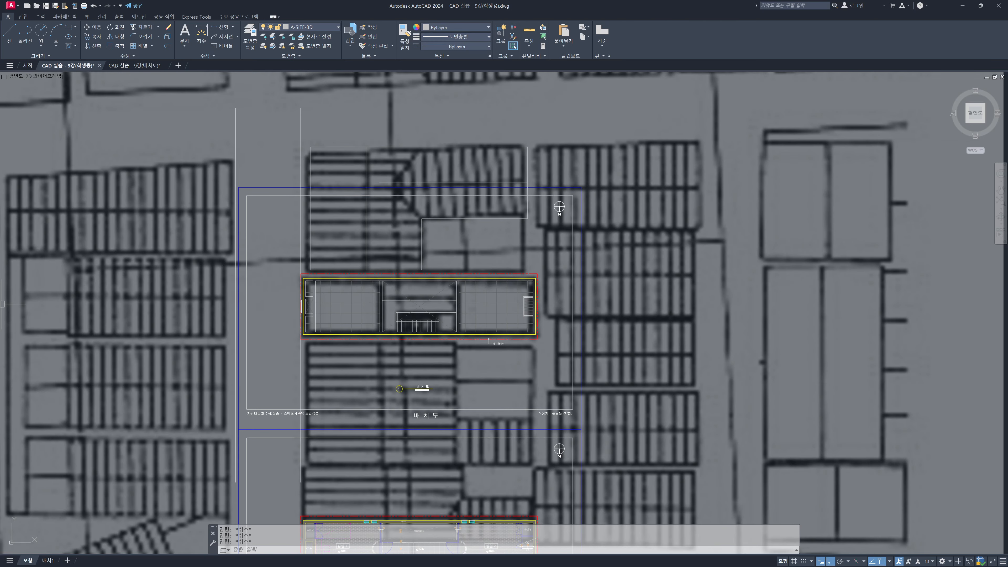
pyautogui.moveTo(2, 305); pyautogui.dragTo(723, 113)
pyautogui.scroll(6, 483, 237)
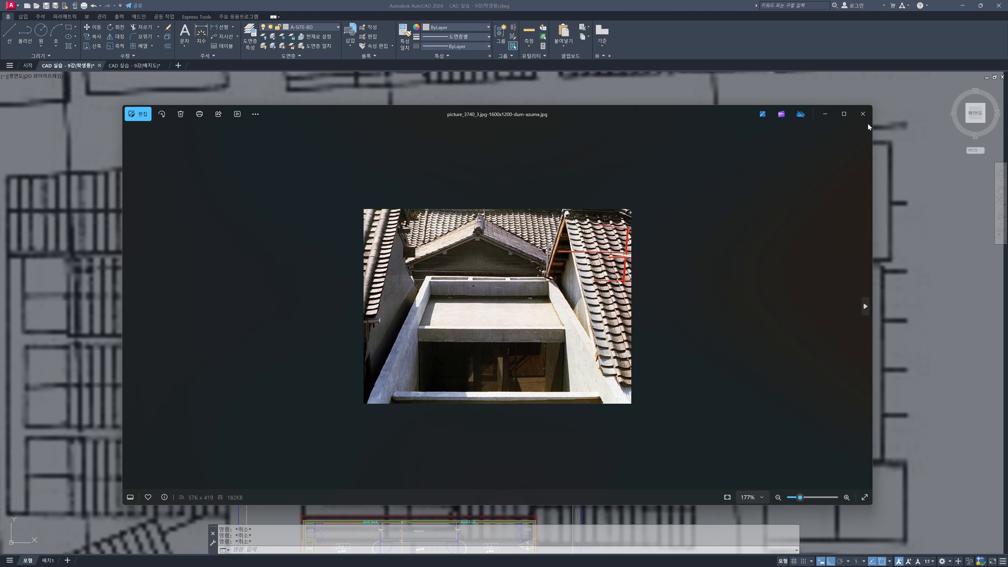
pyautogui.click(863, 114)
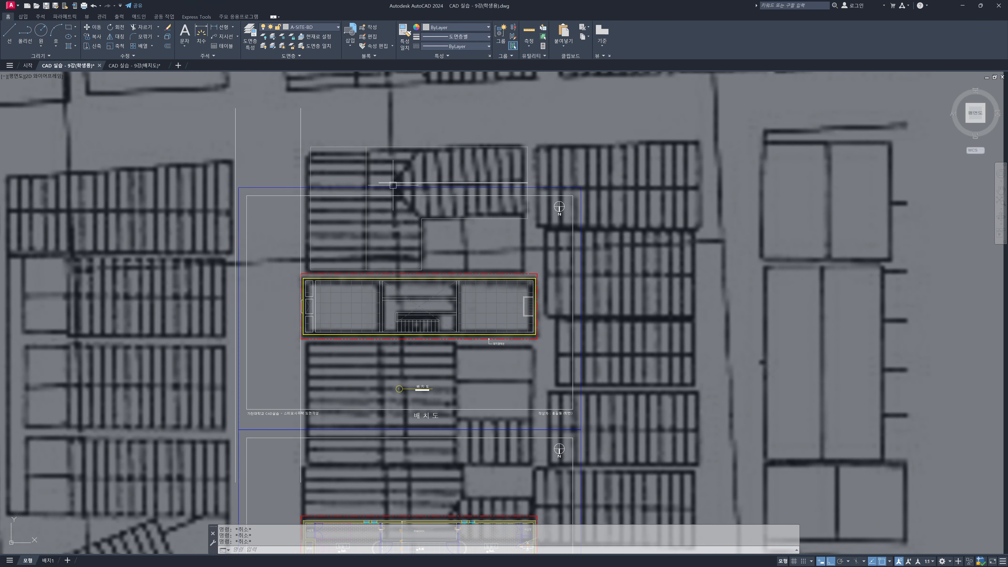
pyautogui.scroll(2, 419, 180)
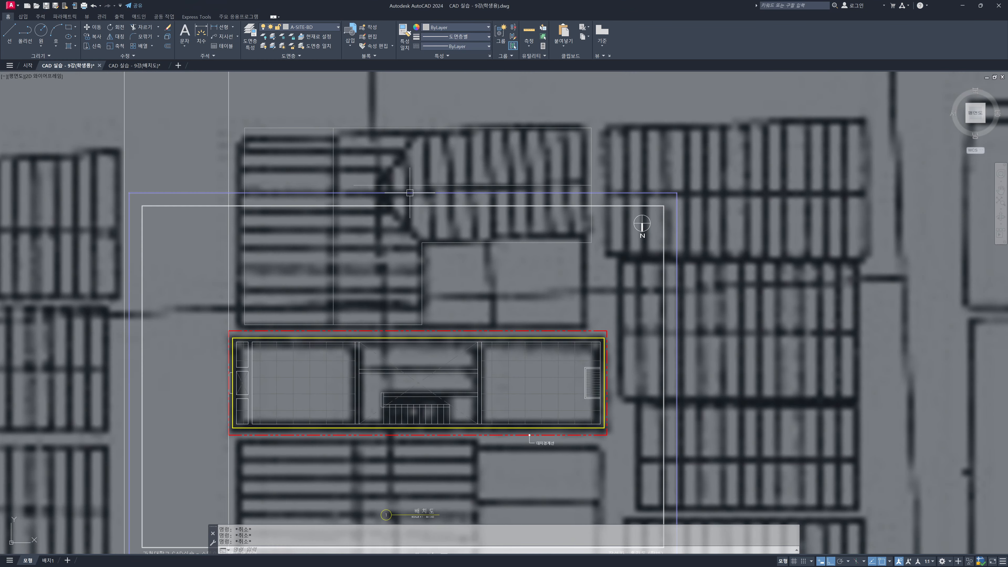
pyautogui.moveTo(409, 193); pyautogui.dragTo(396, 238, button='middle')
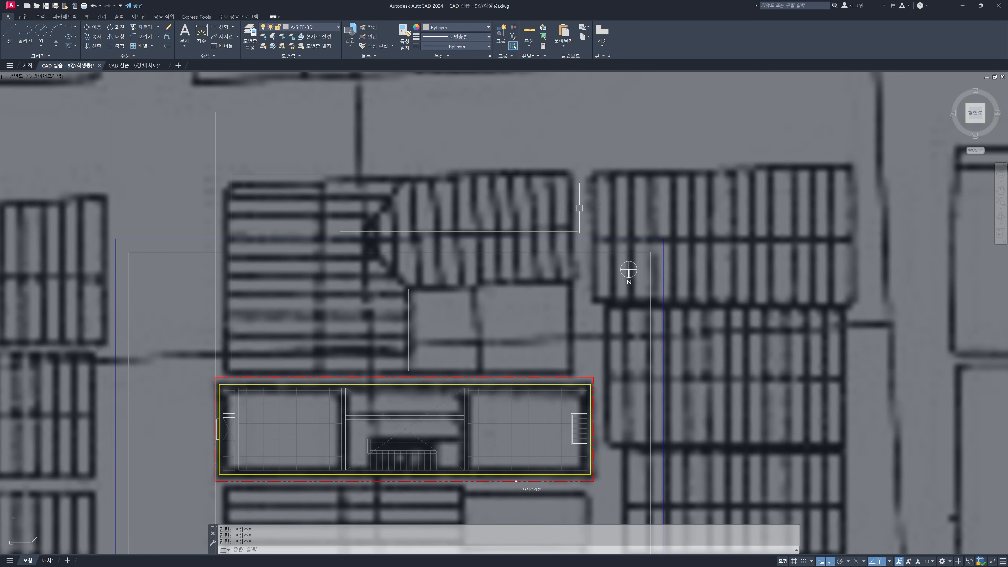
pyautogui.write('c')
pyautogui.click(592, 188)
pyautogui.click(521, 195)
pyautogui.press('Escape')
pyautogui.press('Escape')
pyautogui.write('e')
pyautogui.click(587, 132)
pyautogui.click(520, 121)
pyautogui.press('space')
# Step: Copy the block's right vertical edge from its lower end to the inner corner of the step
pyautogui.write('co')
pyautogui.click(589, 194)
pyautogui.click(573, 203)
pyautogui.press('space')
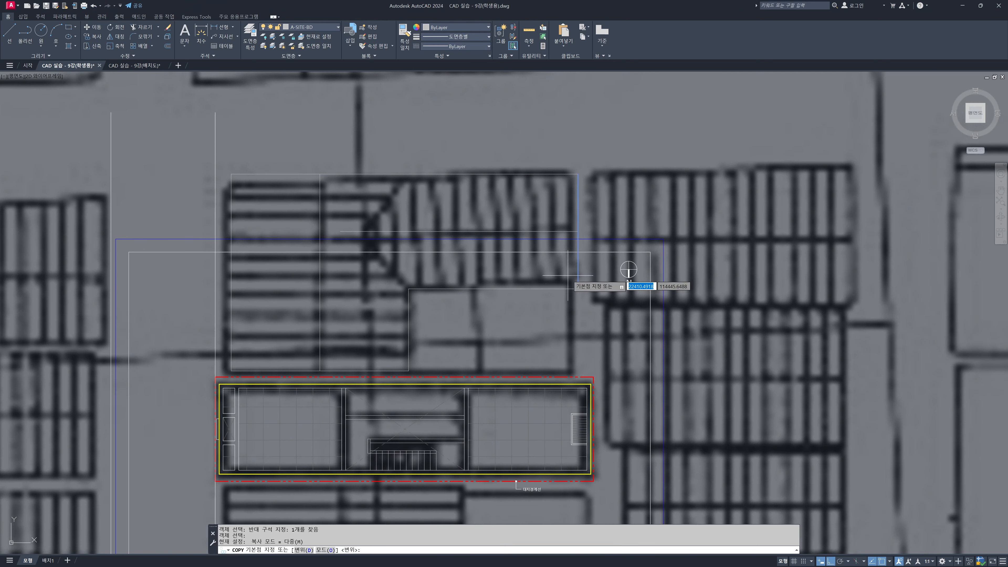
pyautogui.click(575, 287)
pyautogui.click(409, 288)
pyautogui.press('space')
# Step: Rotate the copied vertical line 45 degrees about the step's inner corner to form the roof's diagonal
pyautogui.write('ro')
pyautogui.click(406, 274)
pyautogui.click(421, 286)
pyautogui.click(408, 270)
pyautogui.press('space')
pyautogui.click(409, 289)
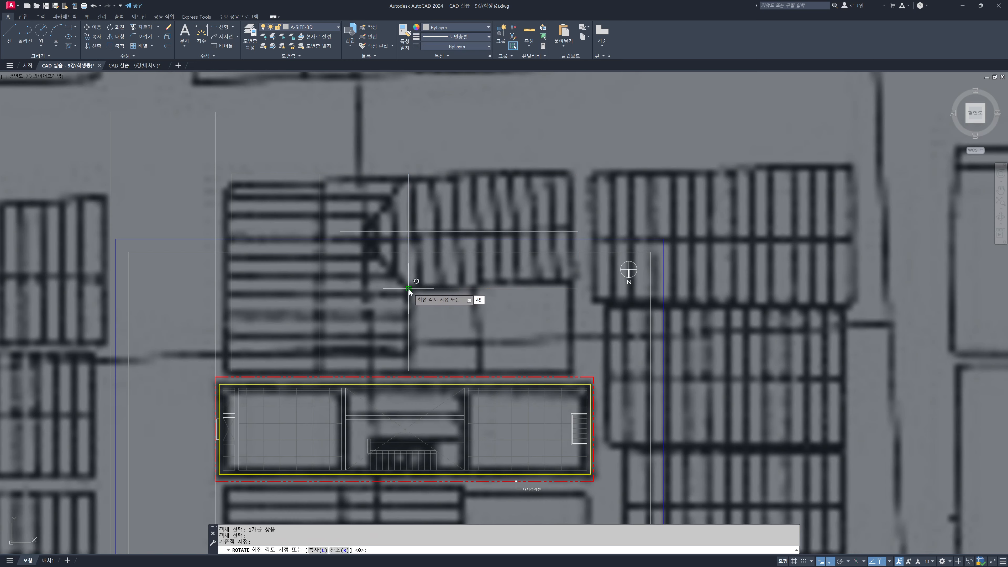
pyautogui.write('45')
pyautogui.press('Return')
pyautogui.press('Escape')
pyautogui.press('Escape')
pyautogui.press('Escape')
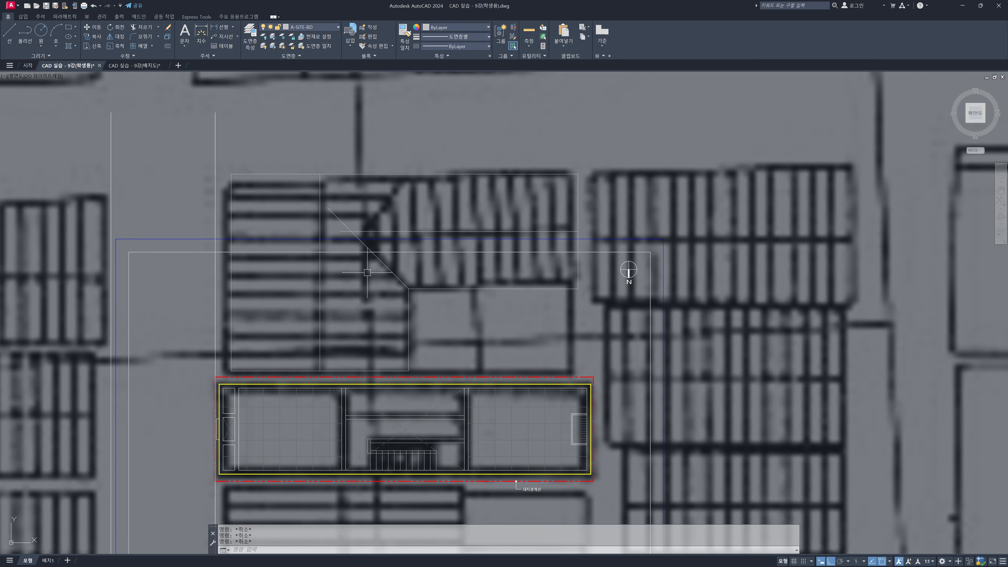
# Step: Mirror the diagonal roof line about the horizontal ridge line, keeping the original
pyautogui.write('mi')
pyautogui.press('Return')
pyautogui.click(383, 263)
pyautogui.press('Return')
pyautogui.click(351, 231)
pyautogui.click(270, 227)
pyautogui.press('Return')
# Step: Fillet the two diagonals into a point and trim the ridge line's excess beyond their apex
pyautogui.write('f')
pyautogui.press('Return')
pyautogui.click(360, 241)
pyautogui.click(363, 221)
pyautogui.write('tr')
pyautogui.press('Return')
pyautogui.click(364, 220)
pyautogui.press('Return')
pyautogui.press('Escape')
# Step: Trace the upper-right neighbouring building, east of the L-shaped block, with a rectangle
pyautogui.moveTo(361, 213); pyautogui.dragTo(521, 195, button='middle')
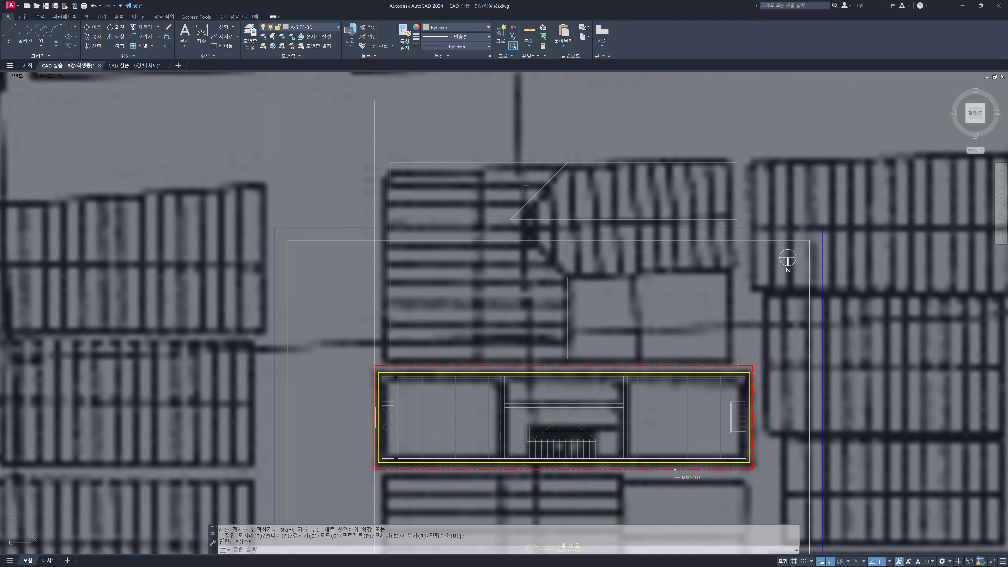
pyautogui.scroll(-2, 526, 189)
pyautogui.moveTo(643, 261); pyautogui.dragTo(558, 257, button='middle')
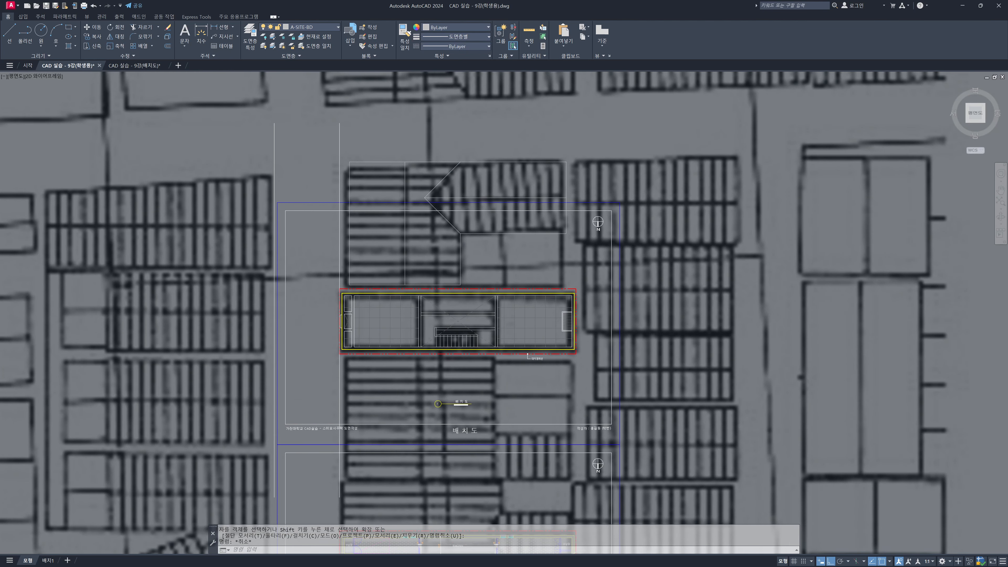
pyautogui.scroll(2, 701, 202)
pyautogui.write('REC')
pyautogui.press('Return')
pyautogui.click(511, 151)
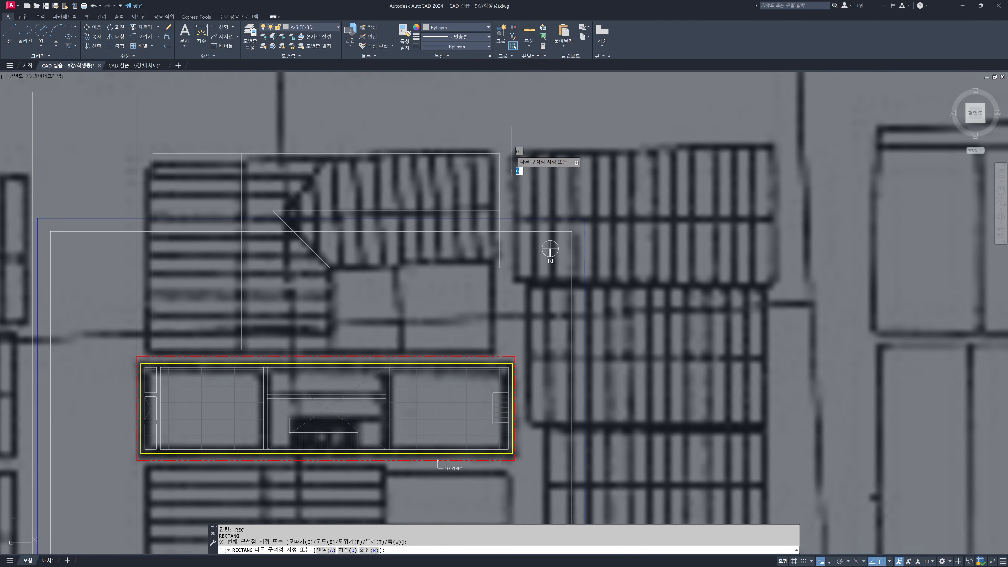
pyautogui.click(776, 283)
# Step: Trace the next two buildings down the east side with one rectangle each
pyautogui.moveTo(525, 304); pyautogui.dragTo(521, 233, button='middle')
pyautogui.press('Return')
pyautogui.click(524, 218)
pyautogui.click(761, 353)
pyautogui.press('Return')
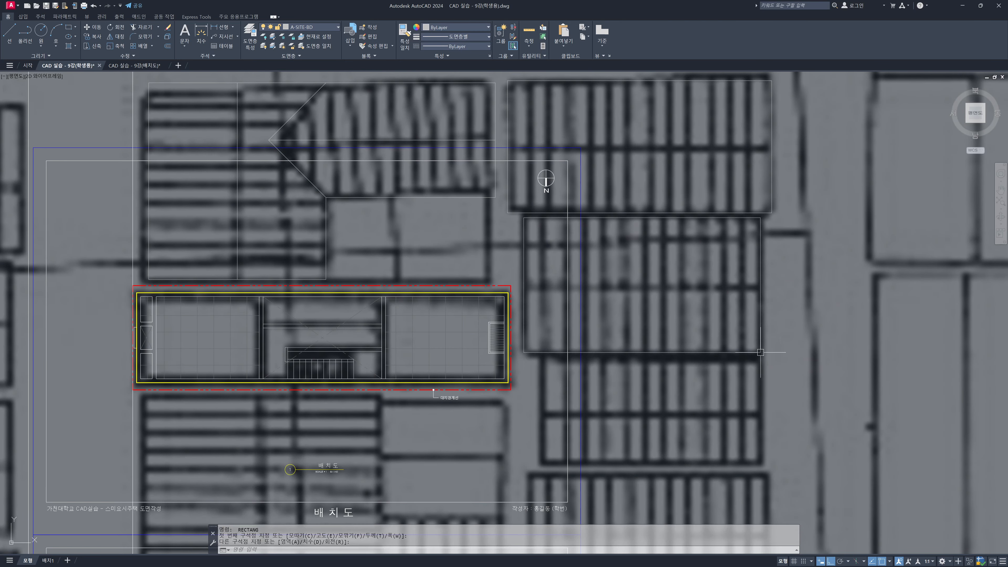
pyautogui.moveTo(760, 354); pyautogui.dragTo(765, 252, button='middle')
pyautogui.click(547, 261)
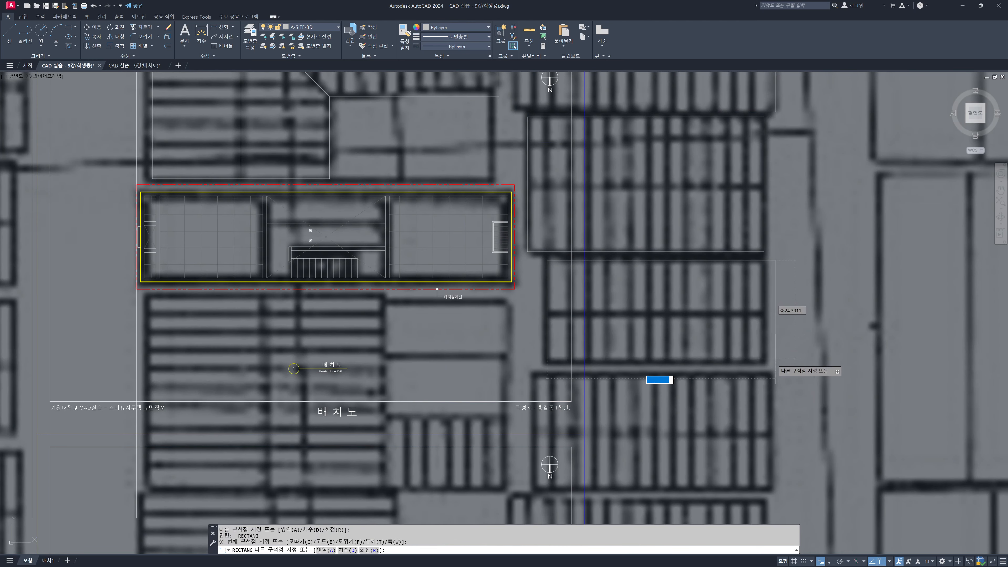
pyautogui.click(765, 364)
# Step: Trace the fourth building down the east side with a rectangle
pyautogui.press('Return')
pyautogui.moveTo(543, 379); pyautogui.dragTo(526, 233, button='middle')
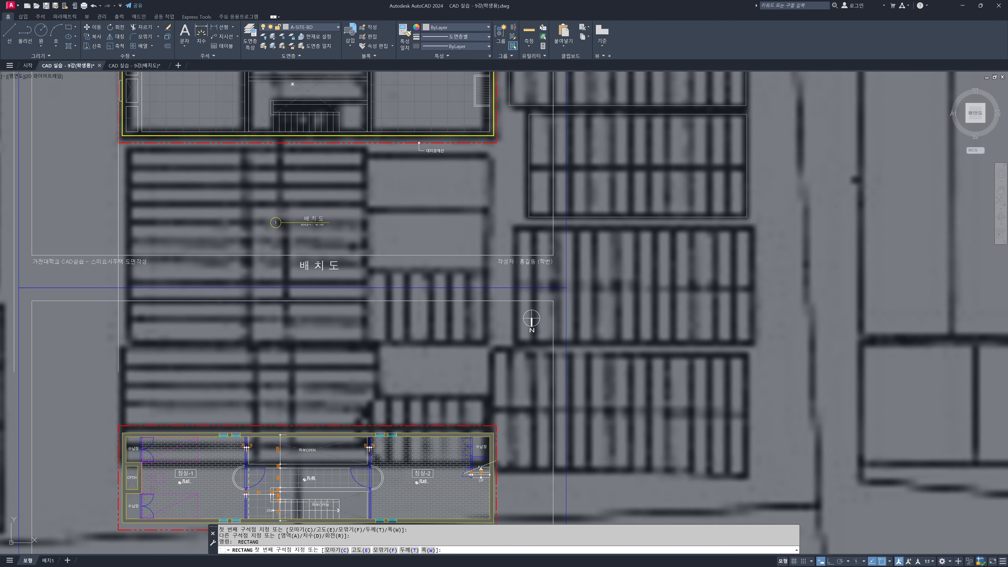
pyautogui.click(514, 227)
pyautogui.click(752, 344)
pyautogui.moveTo(568, 325); pyautogui.dragTo(786, 343, button='middle')
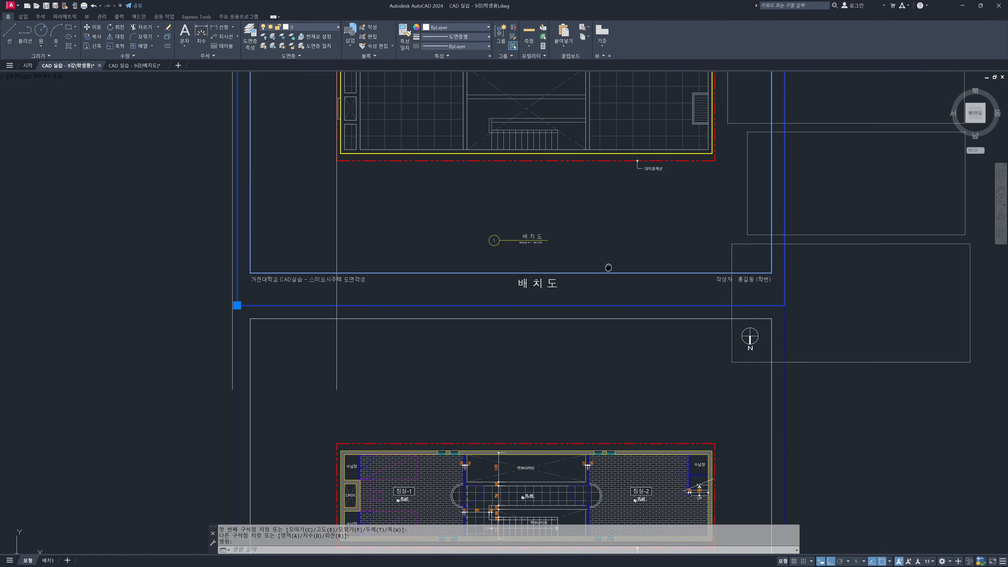
pyautogui.moveTo(608, 268); pyautogui.dragTo(614, 285, button='middle')
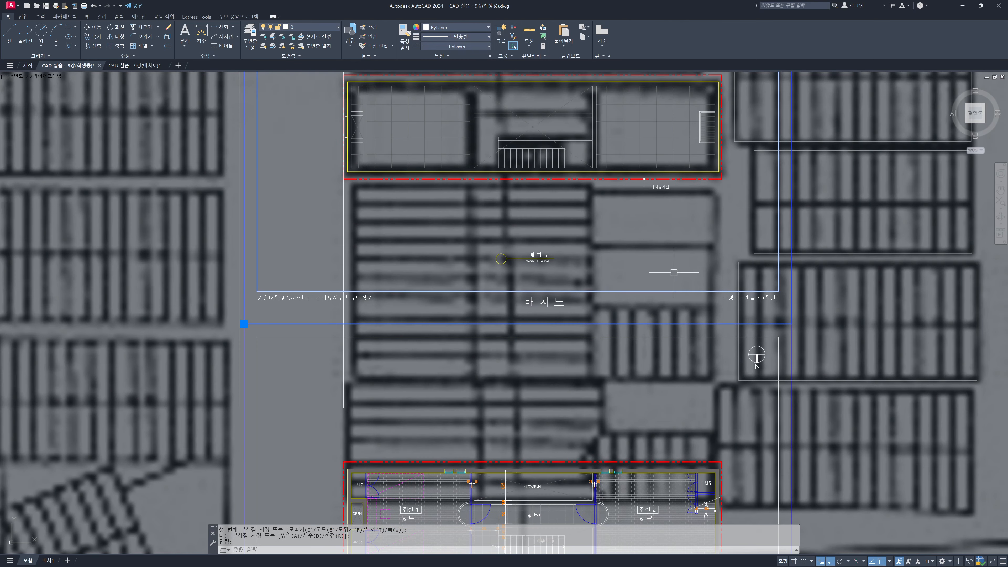
pyautogui.press('Escape')
# Step: Trace the large block directly below the site with a rectangle about 9,100 mm wide
pyautogui.moveTo(477, 211); pyautogui.dragTo(489, 207, button='middle')
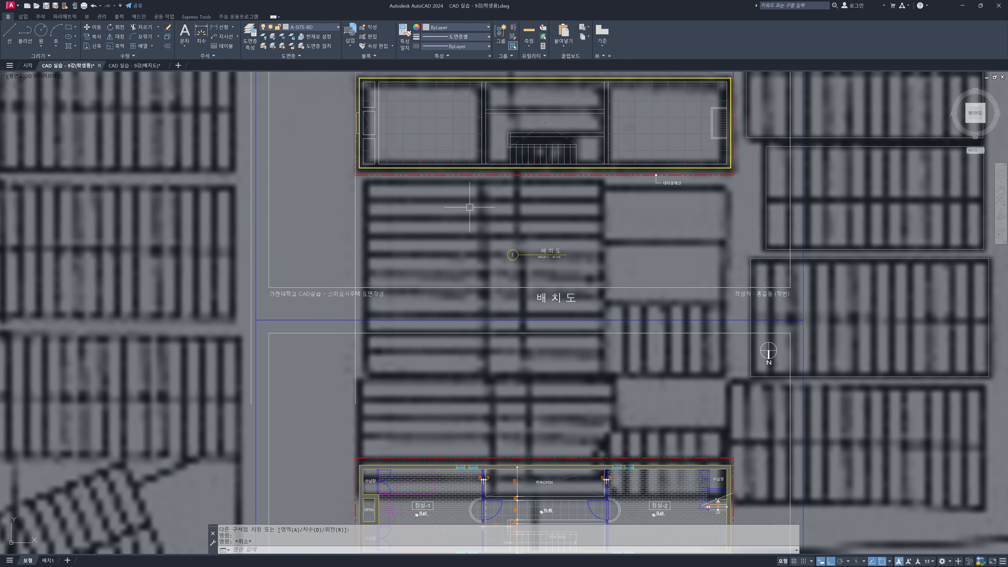
pyautogui.write('REC')
pyautogui.press('Return')
pyautogui.click(364, 181)
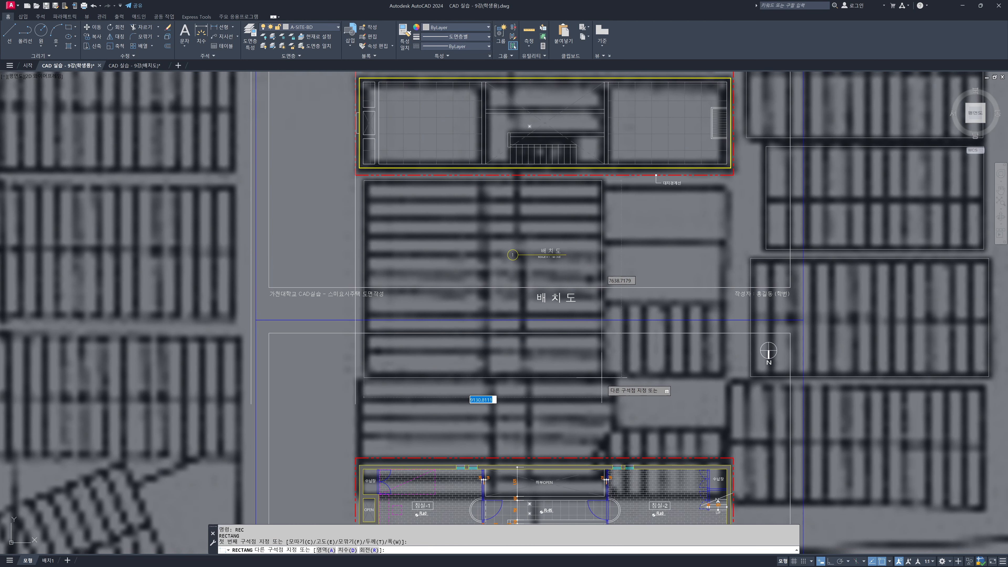
pyautogui.press('Escape')
# Step: Draw a rectangle about 4,600 by 2,700 mm from the large block's lower-right corner over the adjoining small roof
pyautogui.press('Return')
pyautogui.click(602, 372)
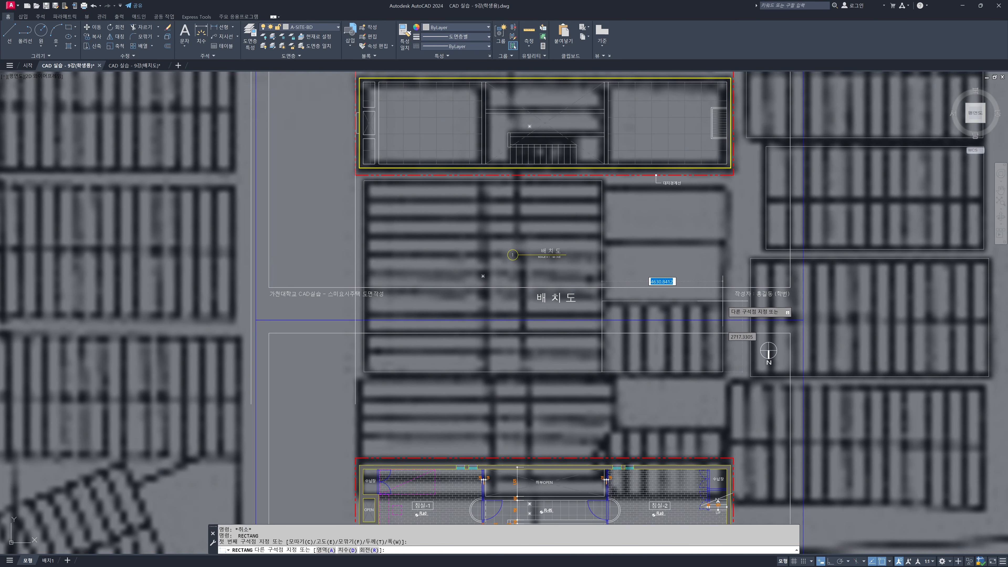
pyautogui.press('Escape')
pyautogui.press('Escape')
# Step: Draw a vertical ridge line through the middle of the large block below the site
pyautogui.scroll(-3, 706, 302)
pyautogui.moveTo(719, 251); pyautogui.dragTo(666, 304, button='middle')
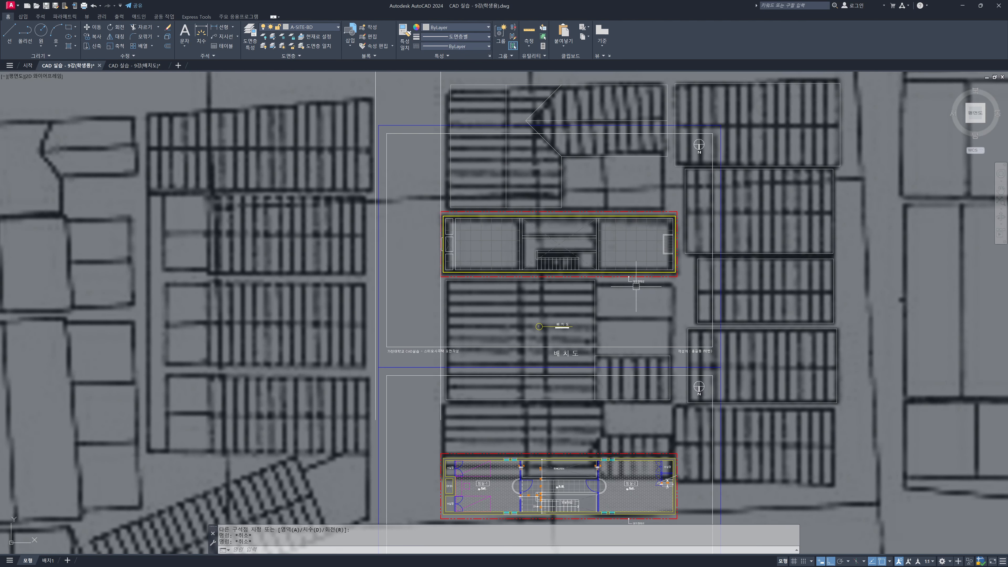
pyautogui.write('l')
pyautogui.press('Return')
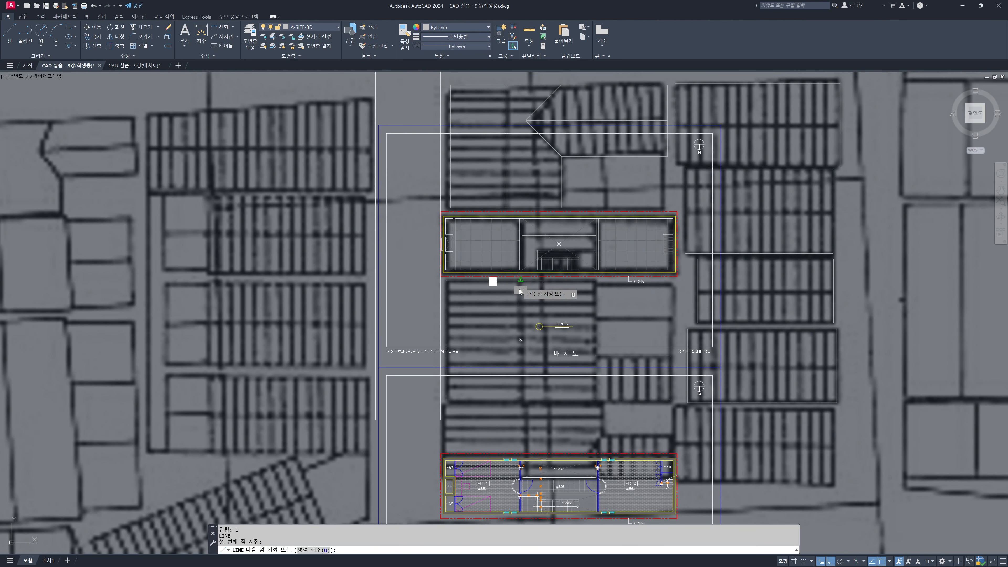
pyautogui.click(520, 340)
pyautogui.press('Escape')
# Step: Draw horizontal ridge lines across the middle of the four rectangles on the east side
pyautogui.press('Return')
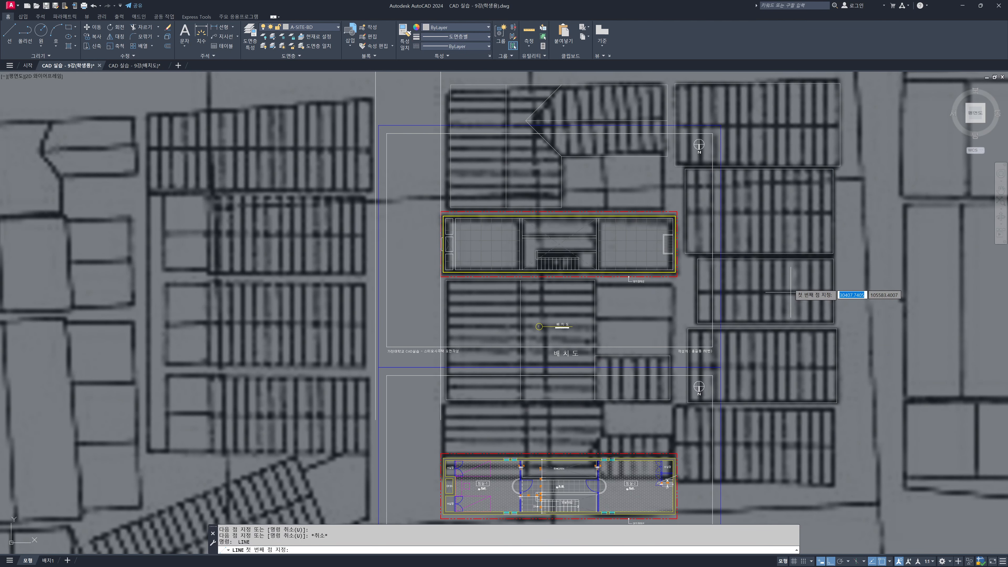
pyautogui.click(692, 357)
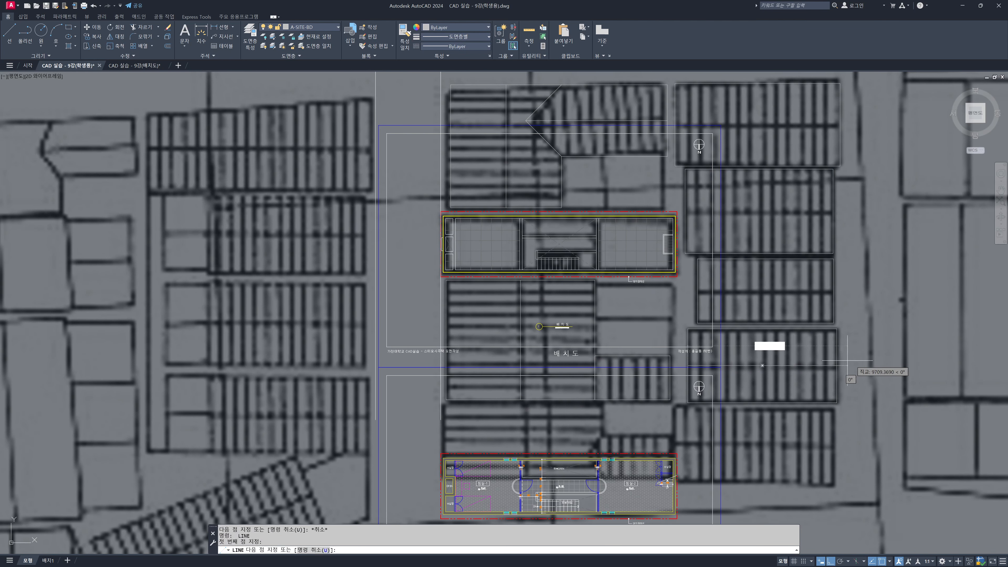
pyautogui.press('Escape')
pyautogui.press('Escape')
# Step: Isolate the A-SITE-BD layer by selecting the upper-right building outline
pyautogui.moveTo(649, 100); pyautogui.dragTo(610, 151, button='middle')
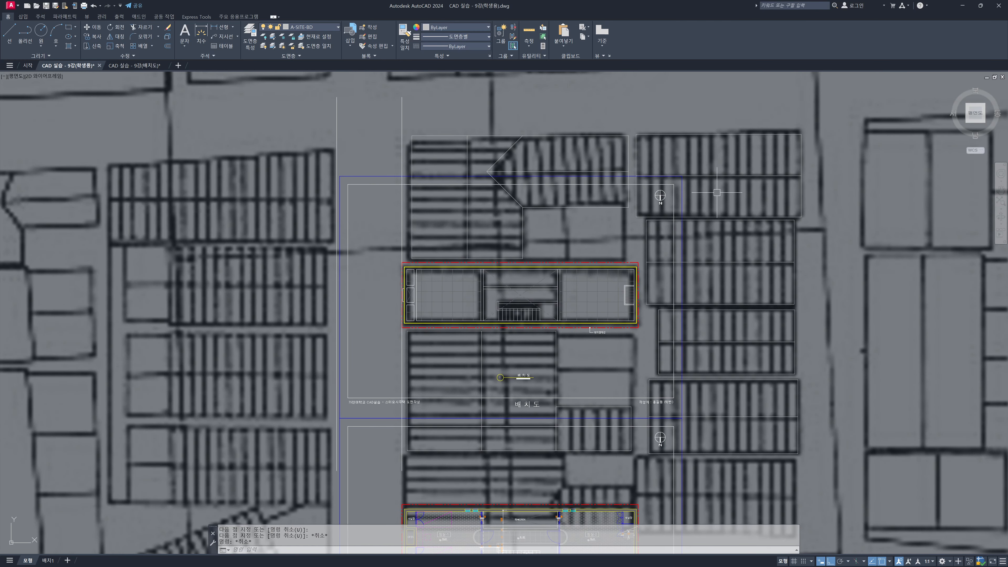
pyautogui.write('layiso')
pyautogui.press('Return')
pyautogui.click(729, 135)
pyautogui.press('Return')
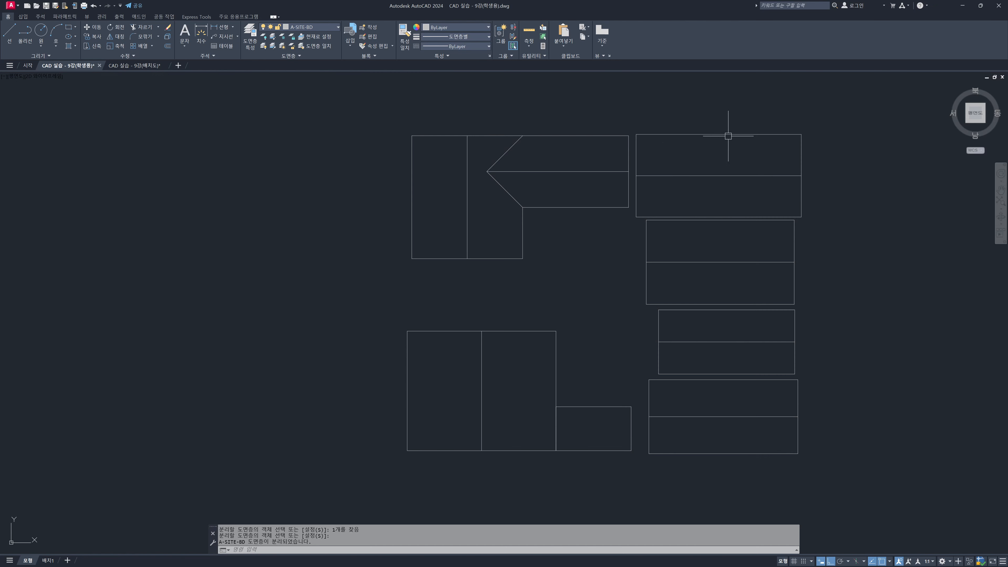
pyautogui.press('Escape')
pyautogui.press('Escape')
# Step: Apply a hatch to both halves of the upper-left main roof, the large lower block and its adjoining small roof
pyautogui.moveTo(769, 180); pyautogui.dragTo(700, 174, button='middle')
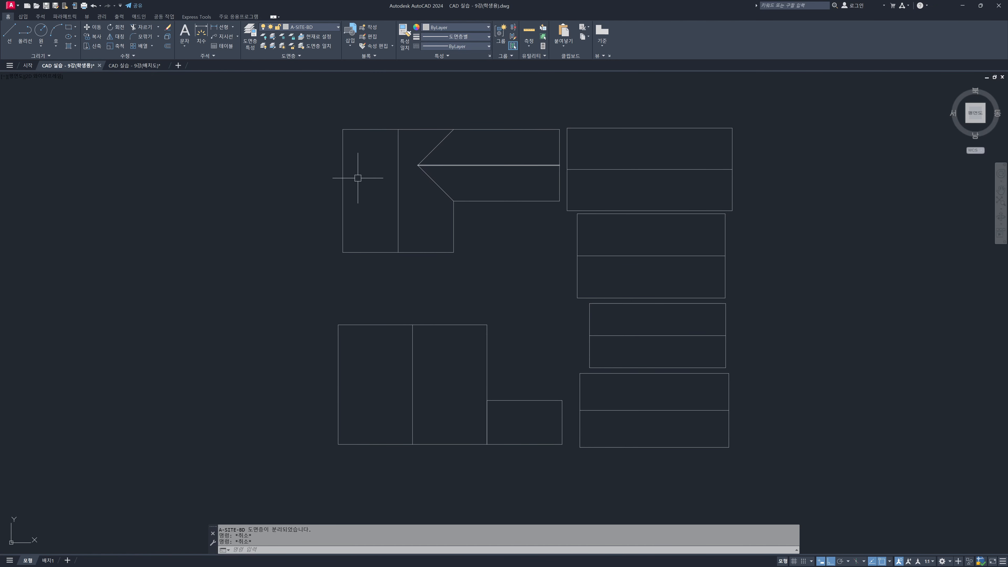
pyautogui.write('h')
pyautogui.press('Return')
pyautogui.click(374, 192)
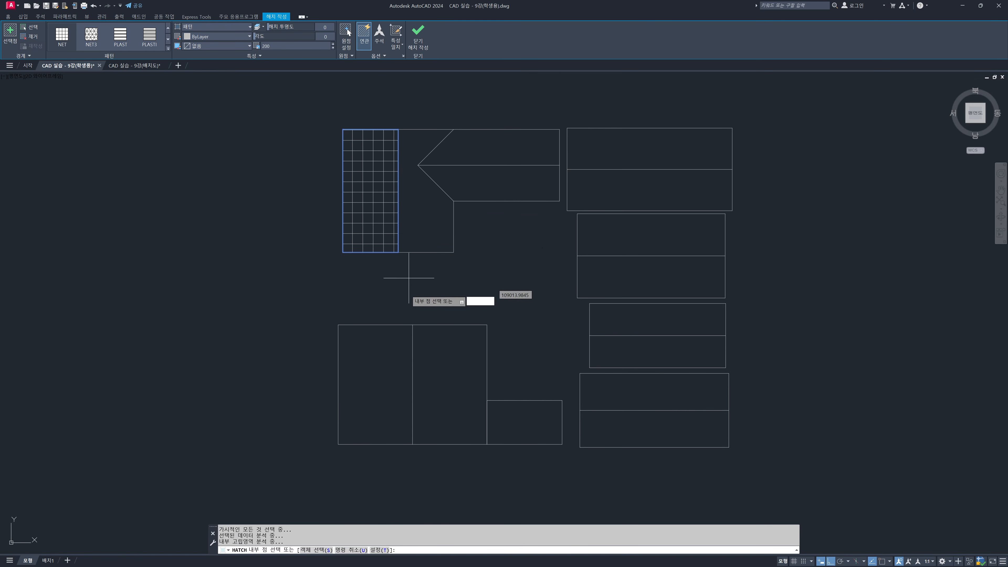
pyautogui.click(387, 371)
pyautogui.click(492, 409)
pyautogui.click(419, 223)
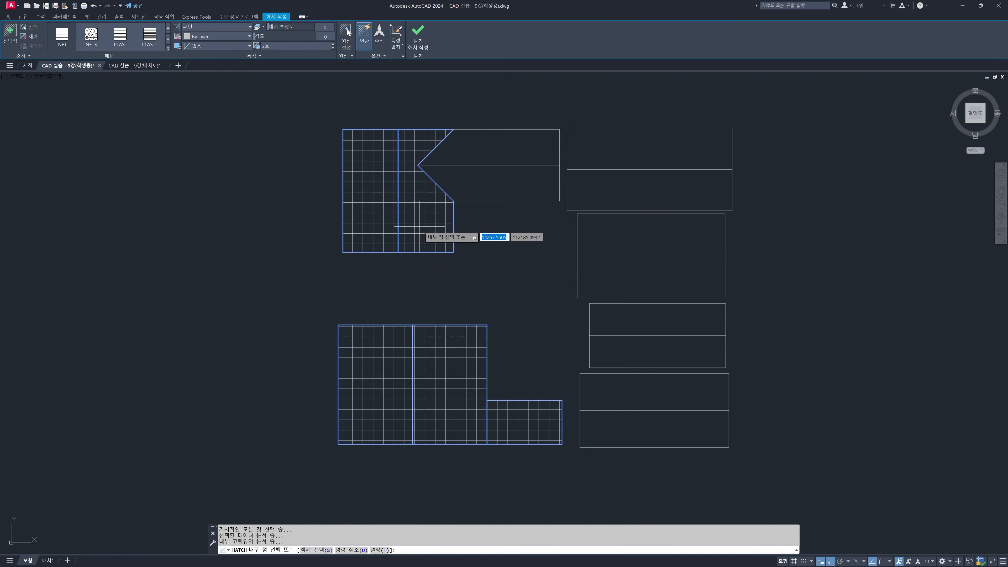
# Step: Change the new roof hatch to the LINE pattern at scale 100 and finish the hatch
pyautogui.click(167, 50)
pyautogui.click(120, 80)
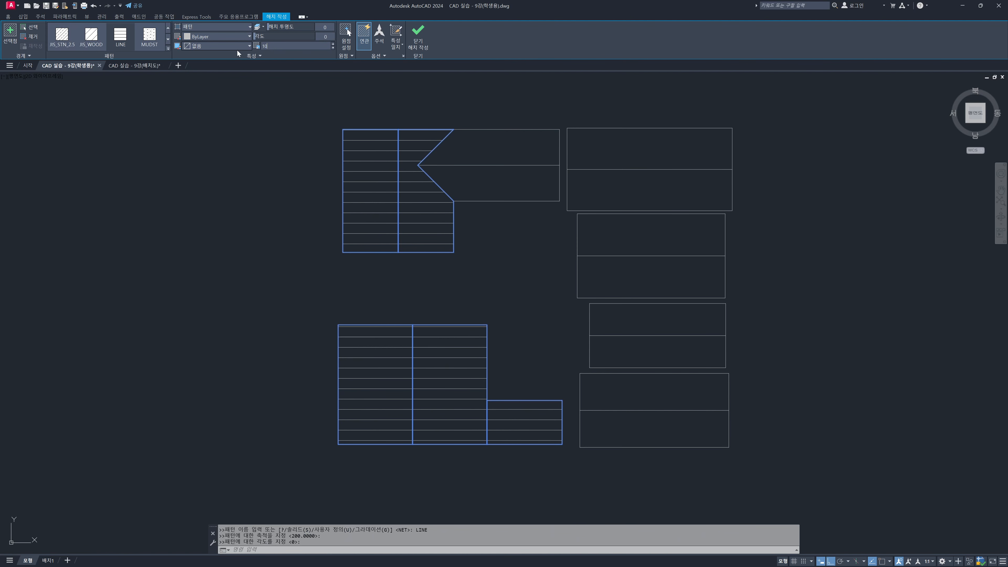
pyautogui.press('Return')
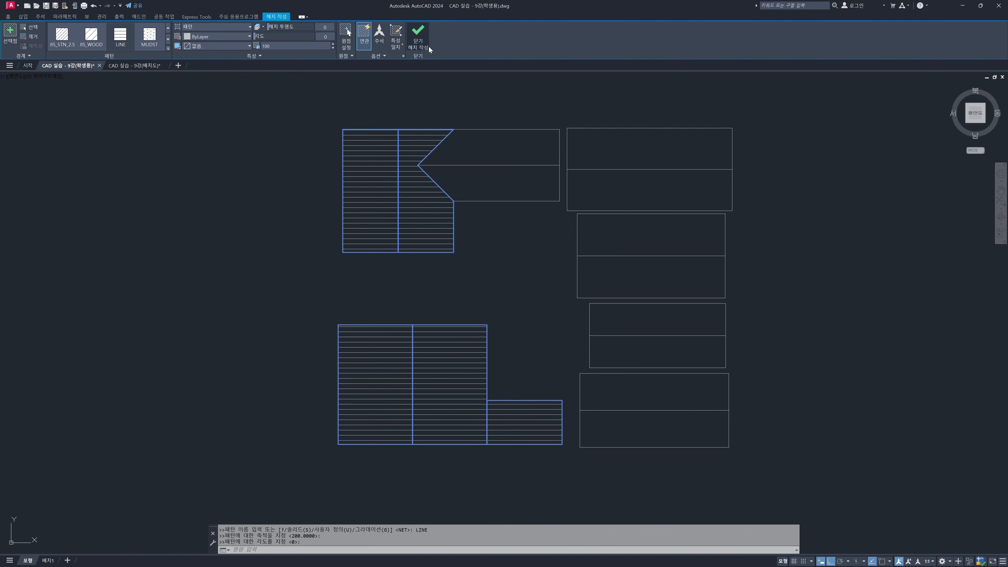
pyautogui.press('Escape')
pyautogui.press('Escape')
# Step: Apply a LINE hatch at scale 100 to both slopes of the upper building's east wing and the four east-side roofs
pyautogui.moveTo(481, 162); pyautogui.dragTo(271, 178, button='middle')
pyautogui.write('h')
pyautogui.press('Return')
pyautogui.click(295, 167)
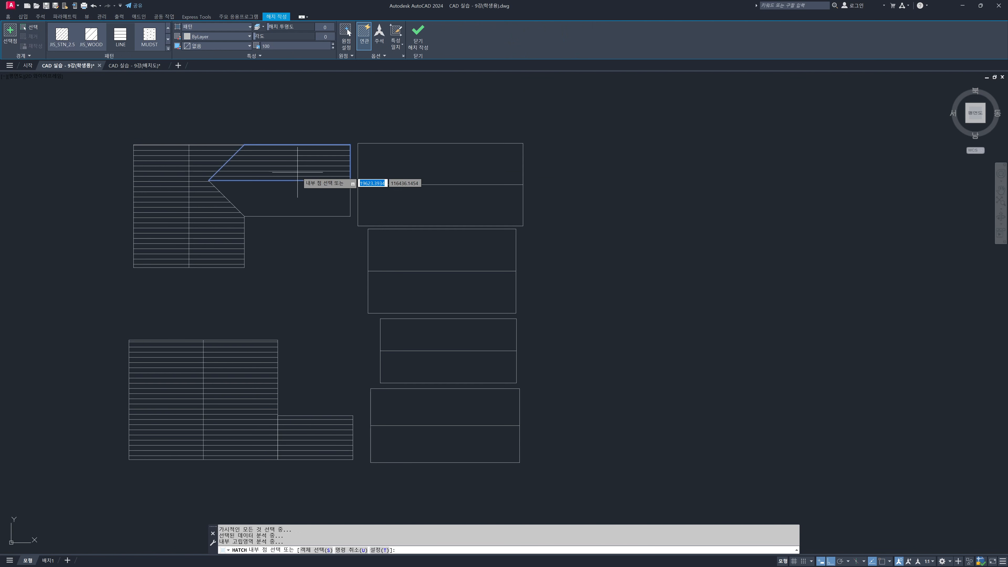
pyautogui.click(300, 197)
pyautogui.click(415, 167)
pyautogui.click(418, 199)
pyautogui.click(427, 248)
pyautogui.click(426, 294)
pyautogui.click(436, 338)
pyautogui.click(440, 365)
pyautogui.click(458, 411)
pyautogui.click(441, 440)
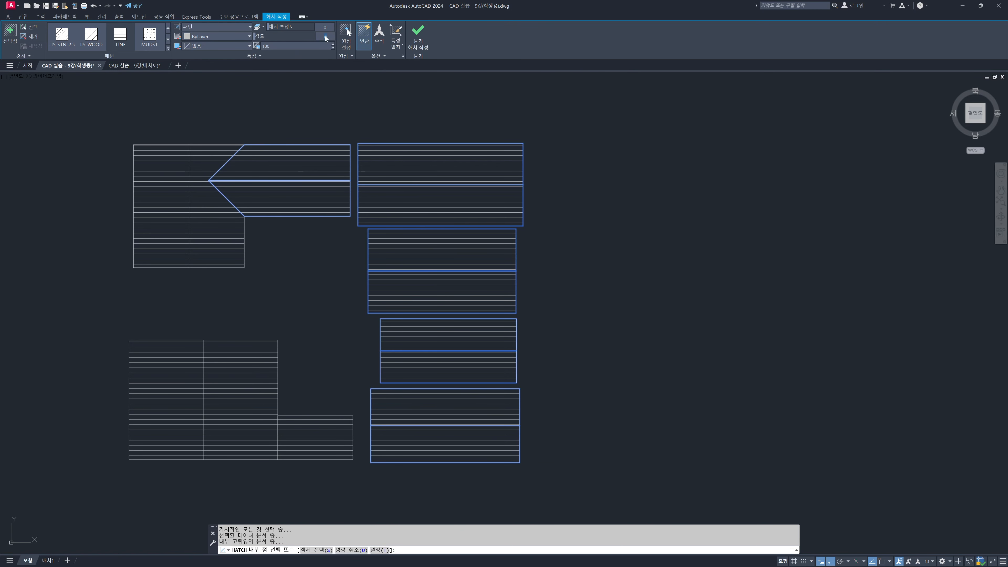
# Step: Set the hatch angle of the east wing and east-side roofs to 90 and finish the hatch
pyautogui.press('Return')
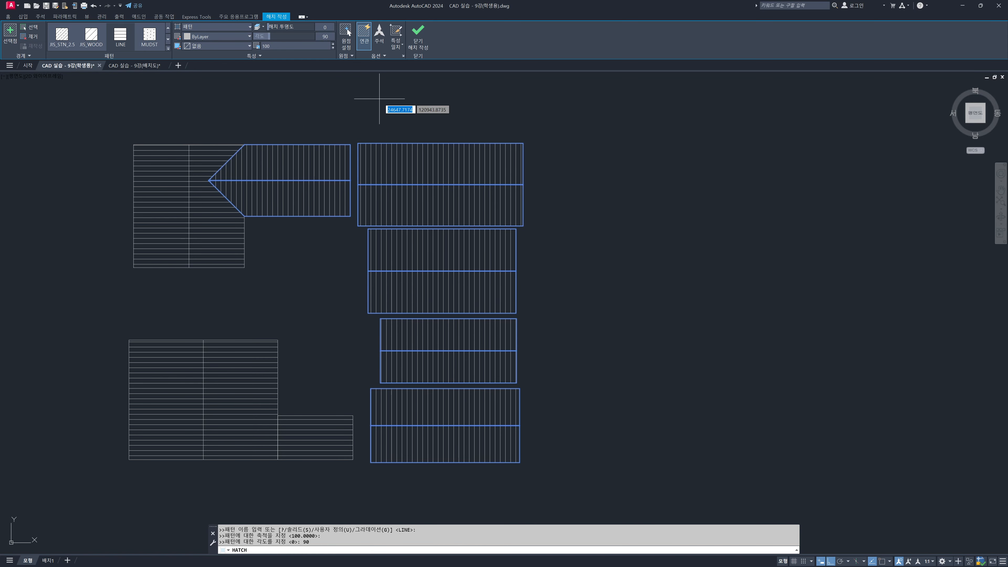
pyautogui.press('Escape')
pyautogui.press('Escape')
pyautogui.press('Escape')
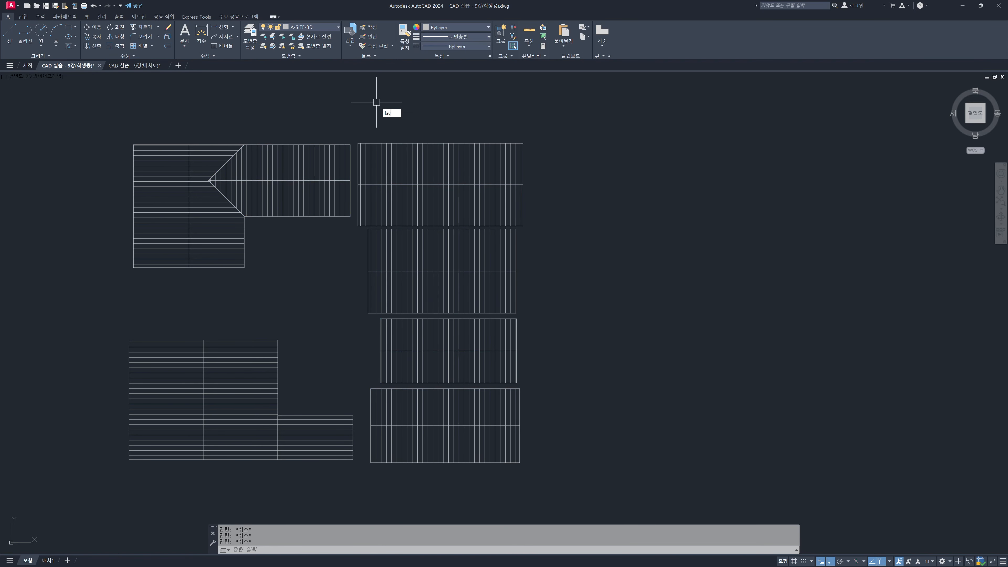
# Step: Turn all layers back on
pyautogui.press('Return')
pyautogui.moveTo(376, 169)
pyautogui.mouseDown(button='middle')
pyautogui.moveTo(444, 136)
pyautogui.moveTo(594, 116)
pyautogui.moveTo(594, 139)
pyautogui.moveTo(573, 139)
pyautogui.mouseUp(button='middle')
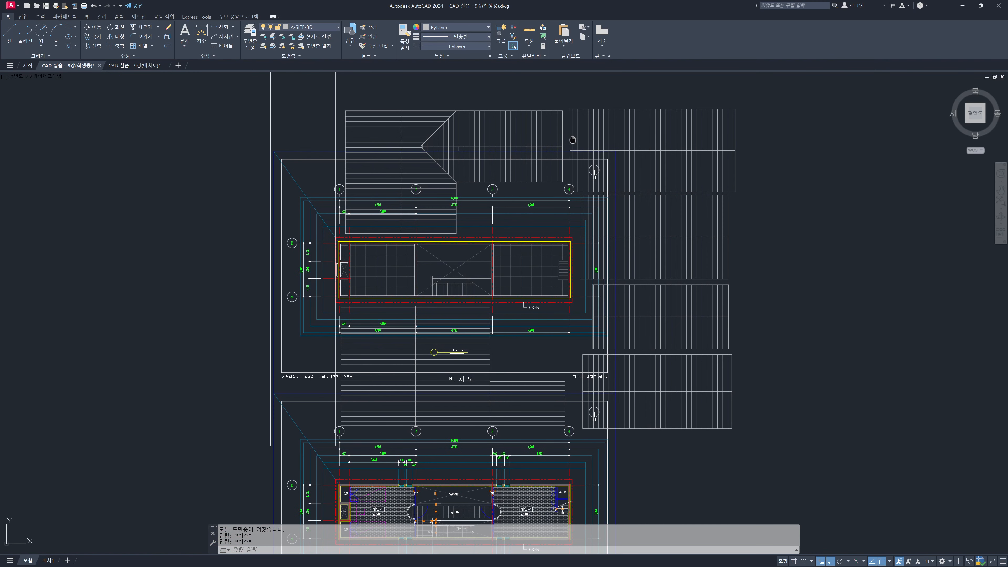
pyautogui.scroll(2, 571, 140)
# Step: Isolate the layers of the neighbouring buildings and the road lines by selecting a roof and the two vertical lines
pyautogui.write('layis')
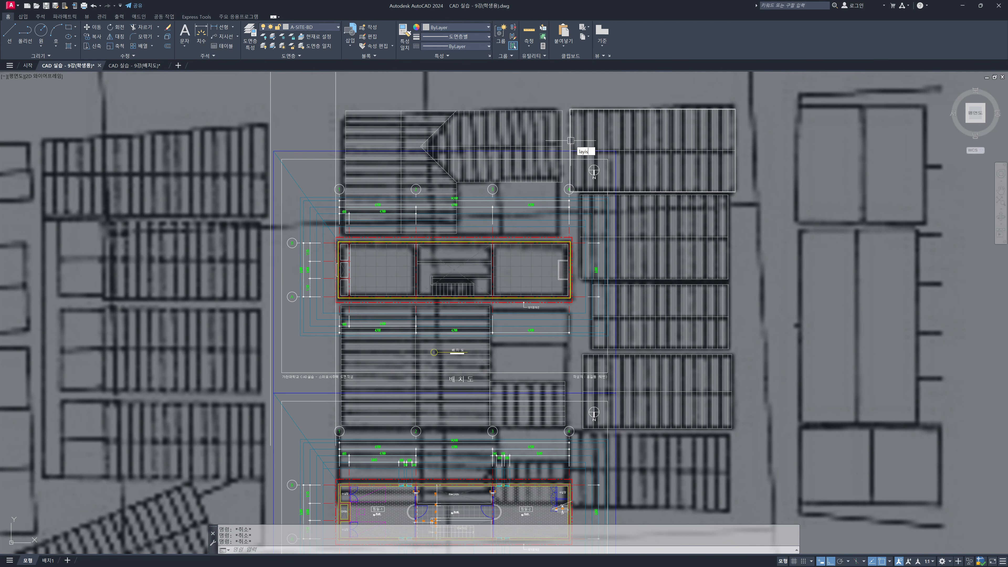
pyautogui.write('o')
pyautogui.press('Return')
pyautogui.moveTo(467, 101); pyautogui.dragTo(486, 180, button='middle')
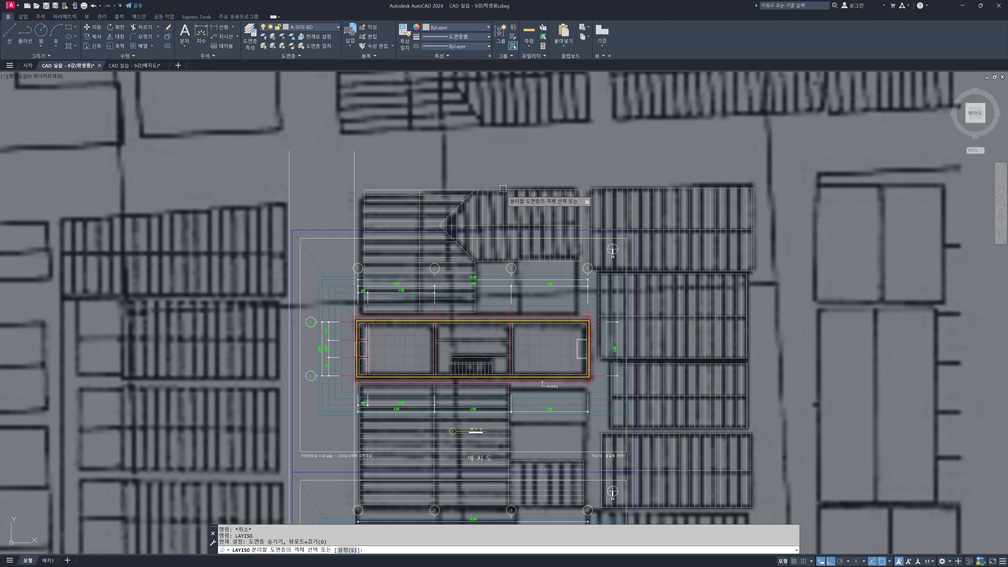
pyautogui.click(509, 182)
pyautogui.click(474, 196)
pyautogui.click(376, 159)
pyautogui.click(341, 171)
pyautogui.press('Return')
pyautogui.scroll(-4, 429, 147)
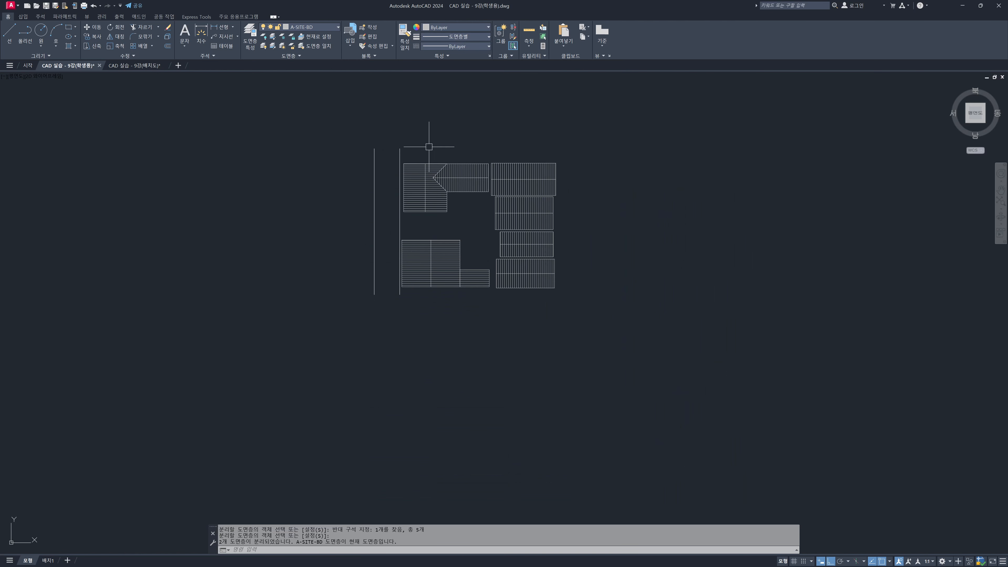
pyautogui.press('Escape')
pyautogui.press('Escape')
# Step: Define a block named 주변건물 from all the isolated road lines, building outlines and roof hatches
pyautogui.scroll(2, 436, 198)
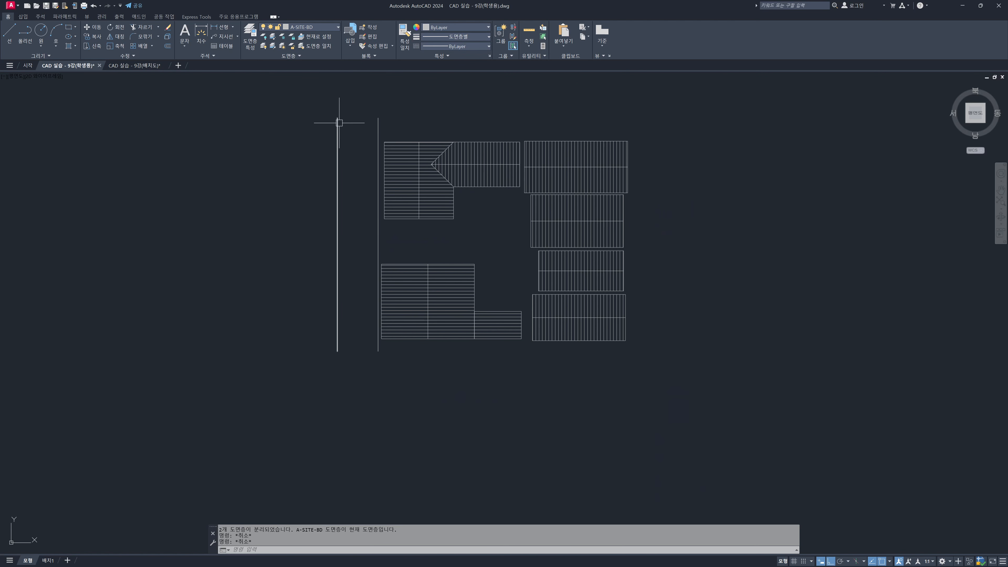
pyautogui.press('Escape')
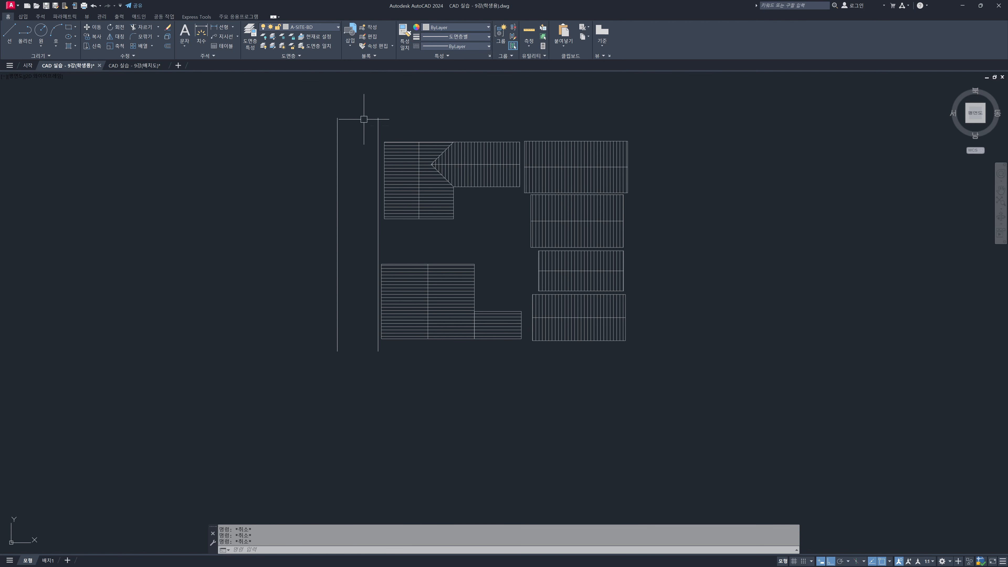
pyautogui.press('Return')
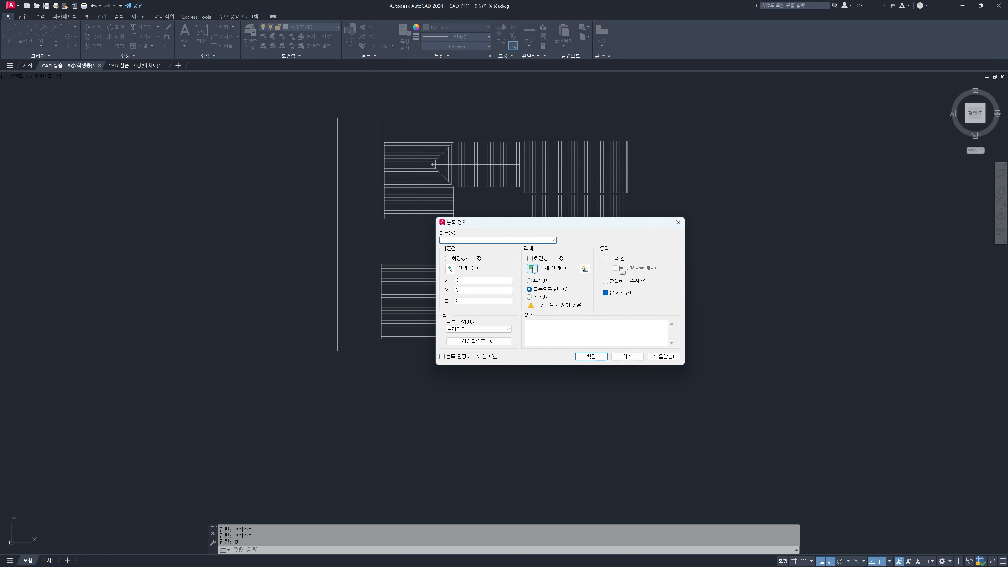
pyautogui.click(532, 269)
pyautogui.click(668, 109)
pyautogui.click(228, 379)
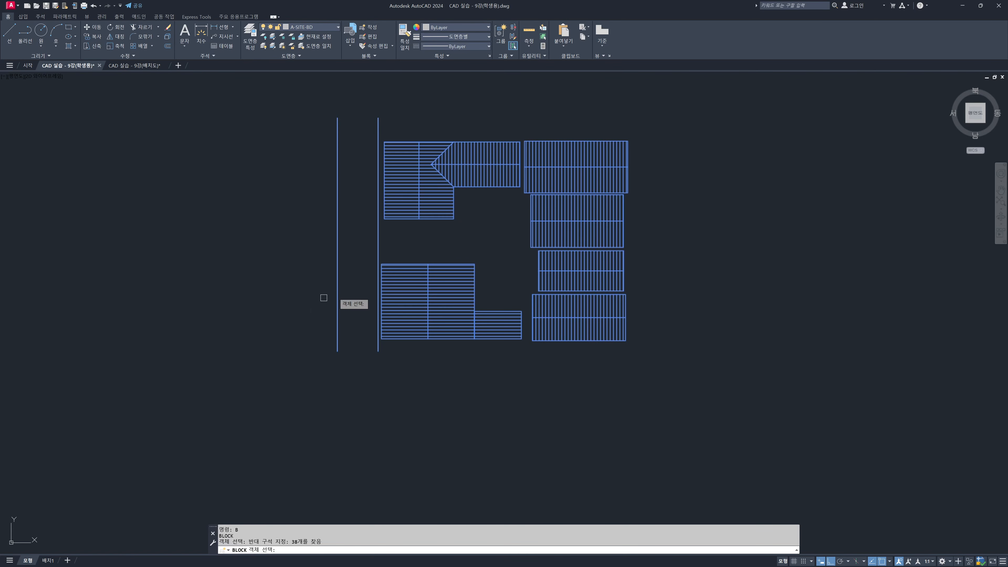
pyautogui.press('Return')
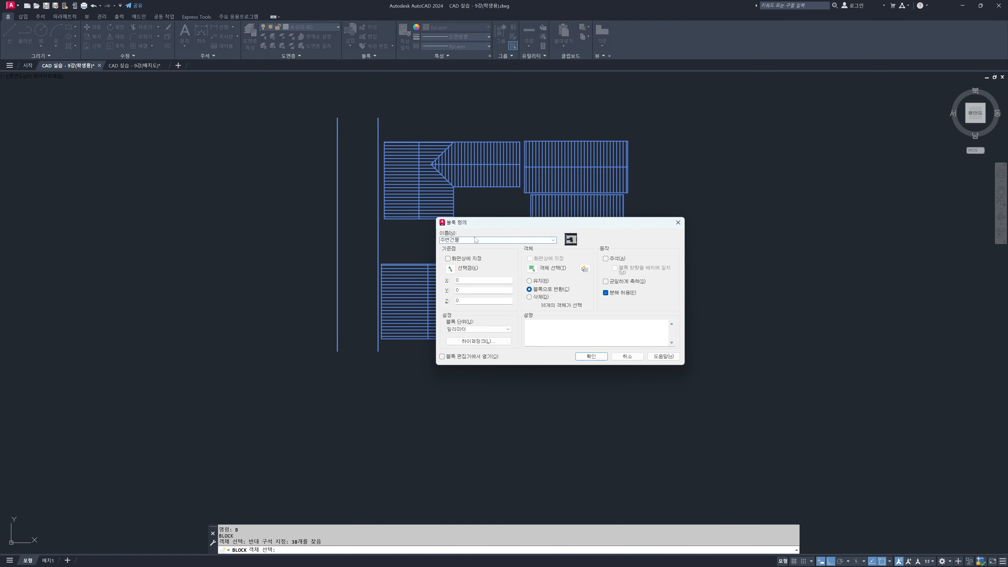
pyautogui.click(591, 356)
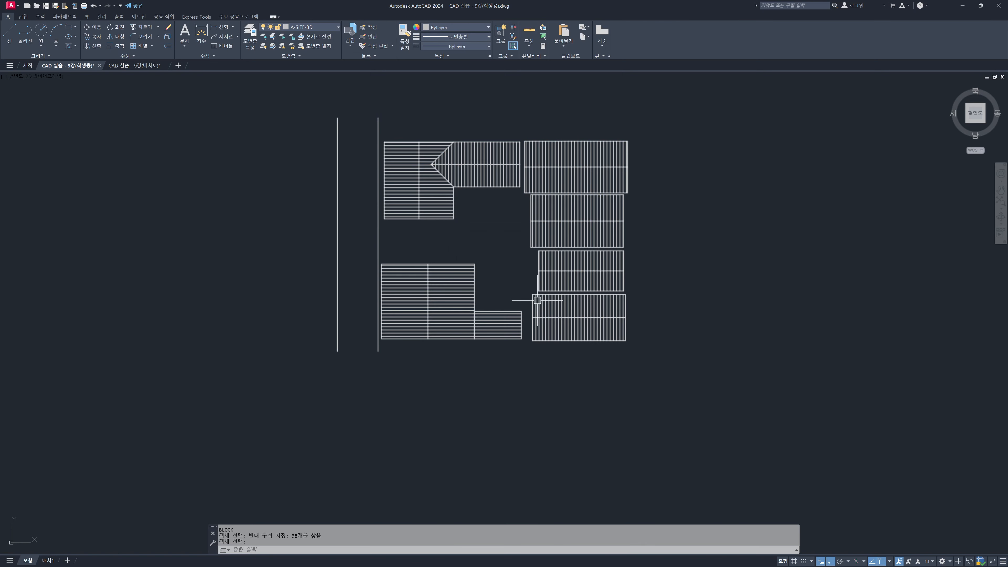
# Step: Restore the visibility of every layer with LAYON and clear the selection of the 주변건물 block
pyautogui.press('Escape')
pyautogui.press('Hangul')
pyautogui.write('layon')
pyautogui.press('Return')
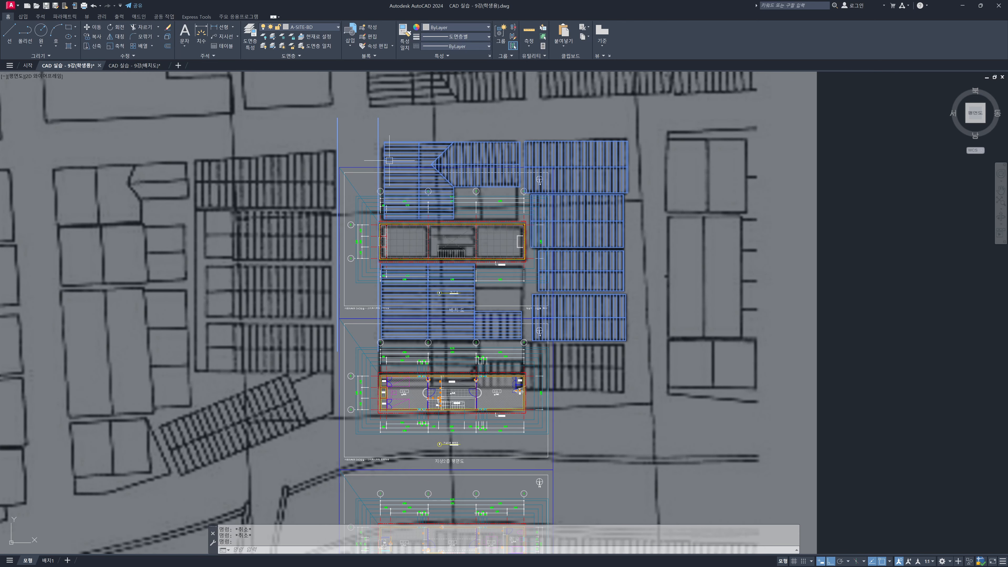
pyautogui.scroll(2, 383, 166)
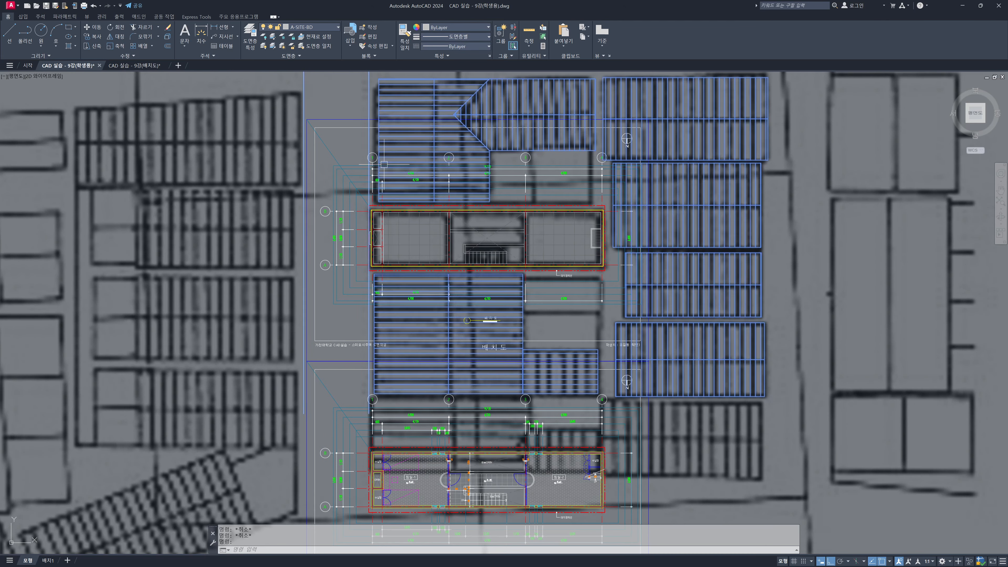
pyautogui.press('Escape')
pyautogui.moveTo(404, 182)
pyautogui.mouseDown(button='middle')
pyautogui.moveTo(369, 184)
pyautogui.moveTo(389, 145)
pyautogui.mouseUp(button='middle')
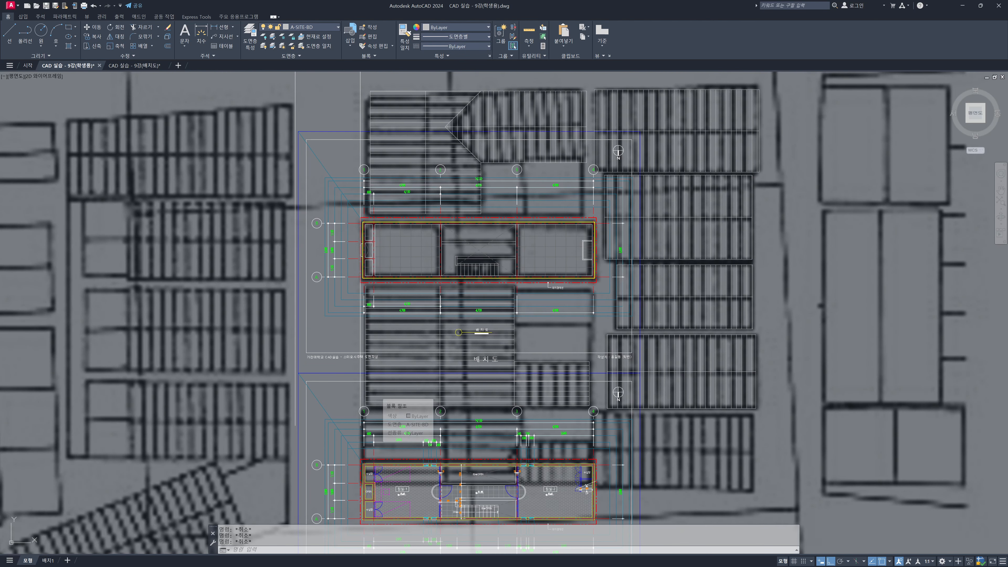
# Step: Preview an A3 PDF plot of the site plan sheet, using its outer frame as the plot window and fitting it to the paper
pyautogui.hotkey('ctrl', 'p')
pyautogui.click(485, 193)
pyautogui.click(485, 207)
pyautogui.click(483, 306)
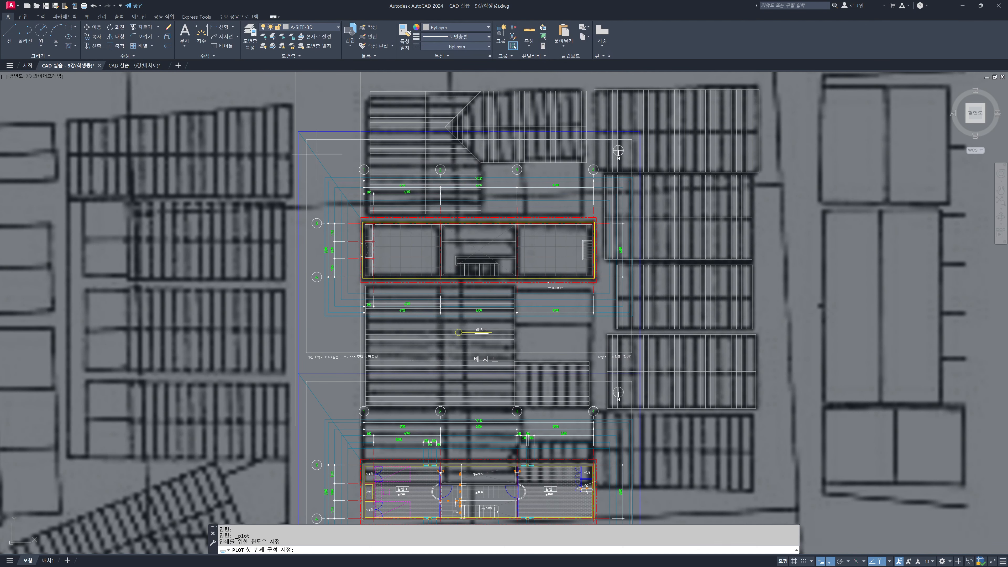
pyautogui.click(298, 131)
pyautogui.click(640, 372)
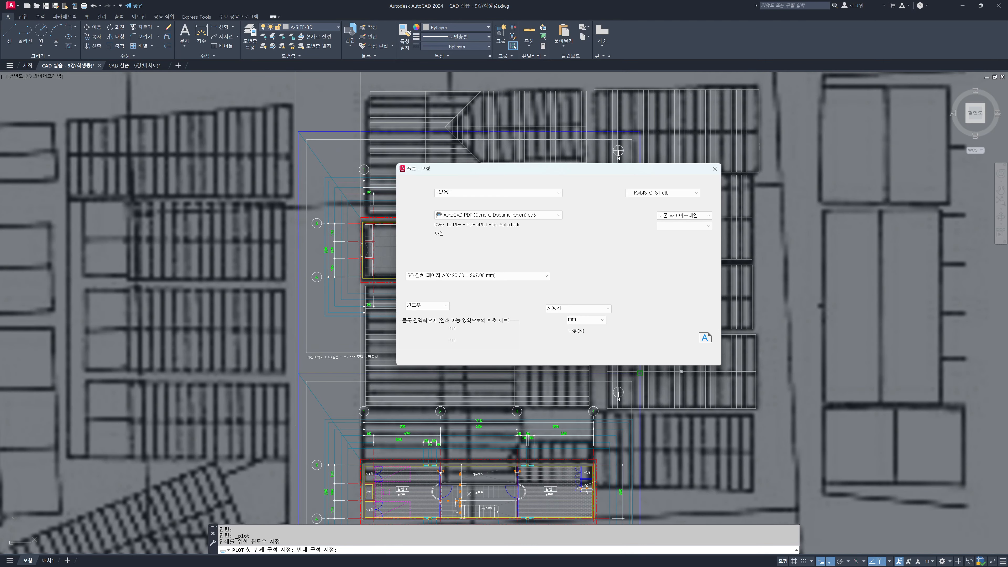
pyautogui.click(530, 298)
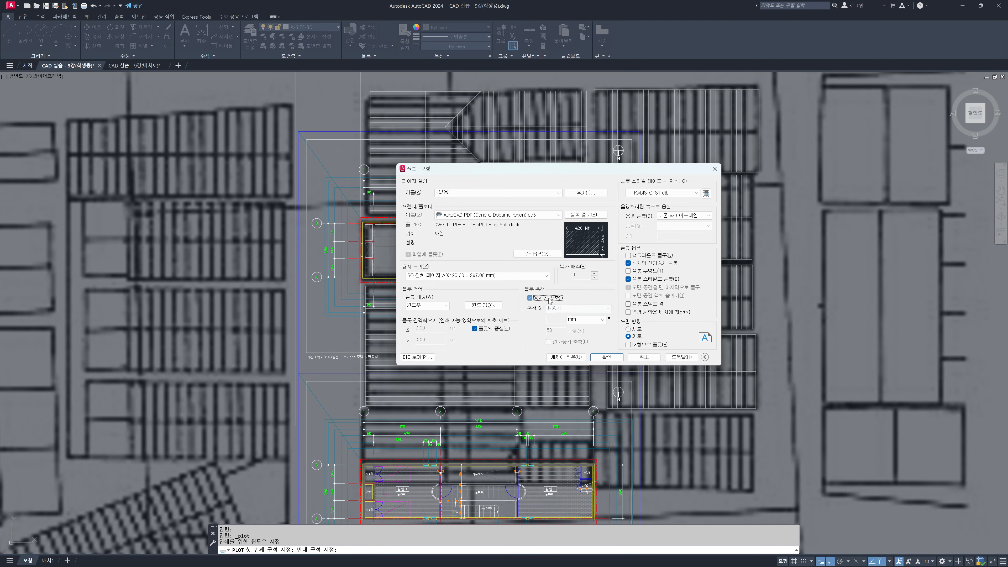
pyautogui.click(404, 357)
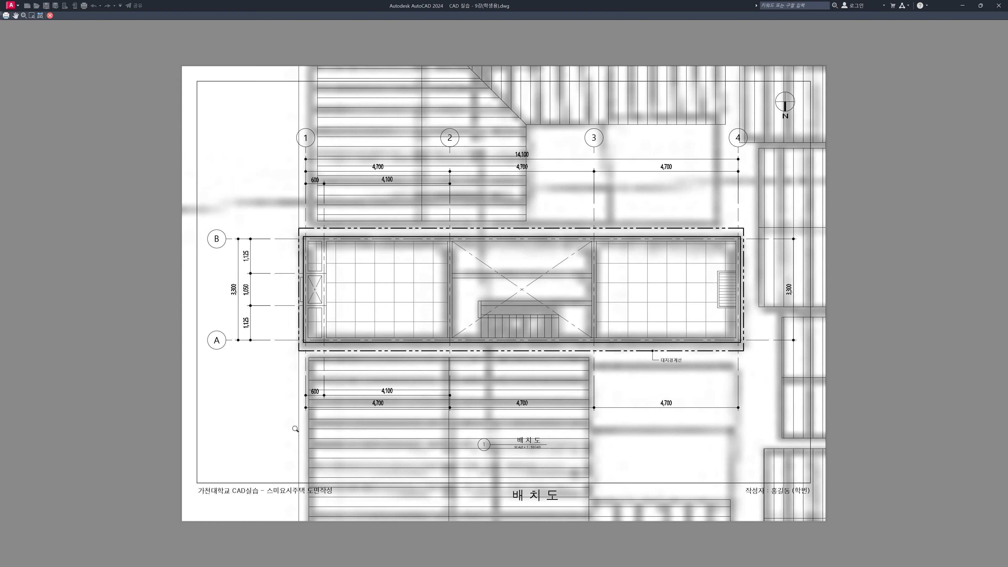
pyautogui.press('Escape')
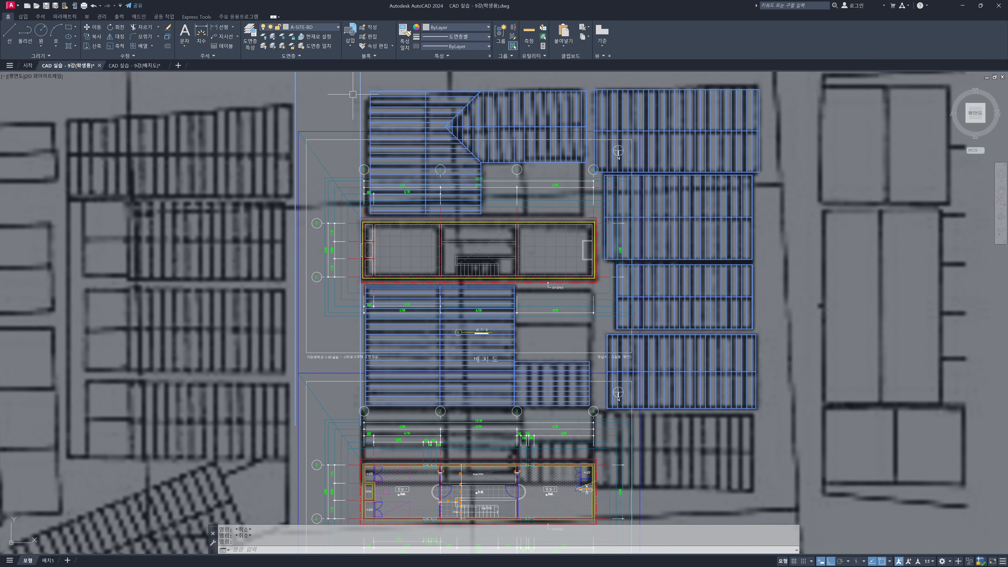
pyautogui.press('Escape')
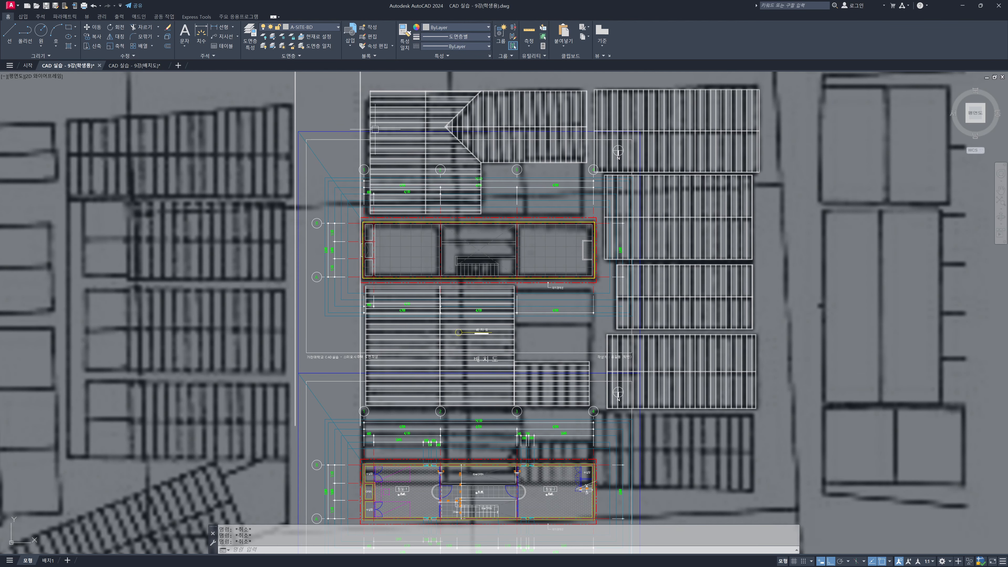
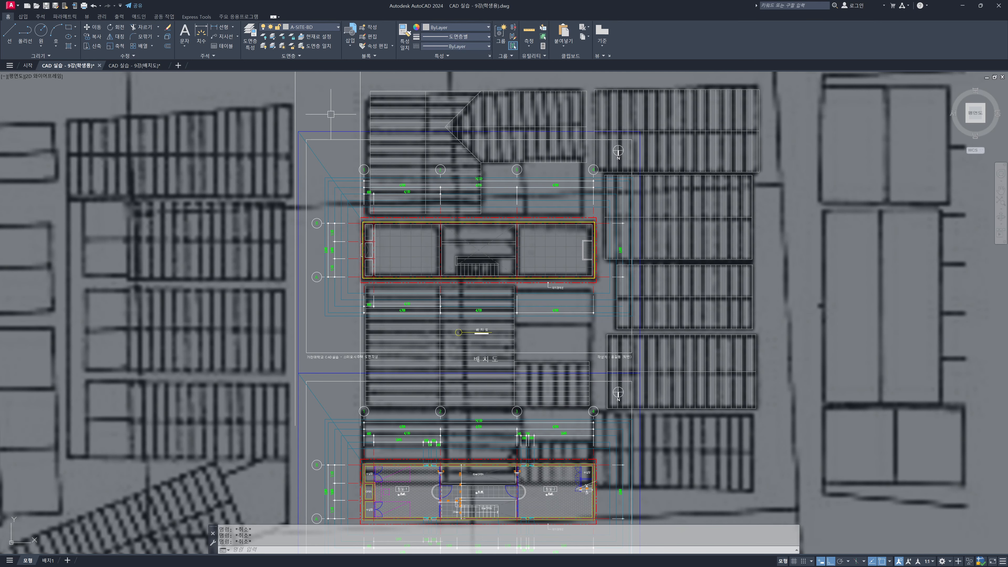
# Step: Erase the map image from behind the drawings
pyautogui.scroll(-6, 330, 115)
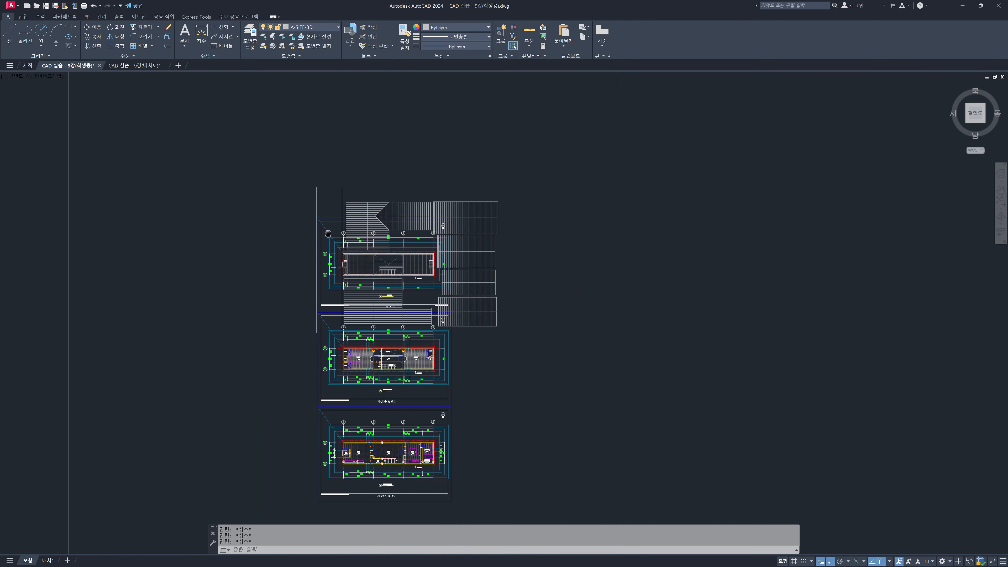
pyautogui.click(567, 143)
pyautogui.click(425, 115)
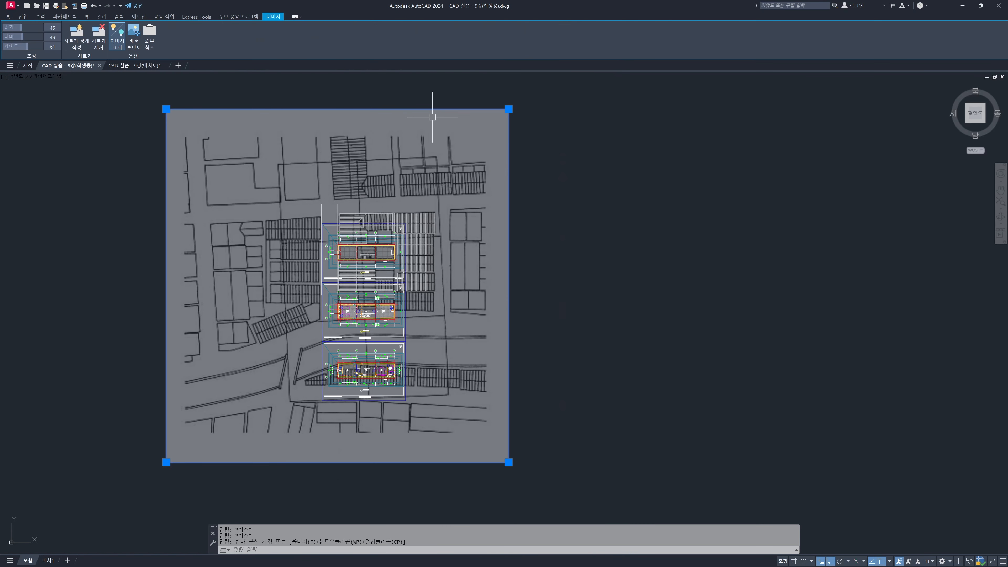
pyautogui.write('E')
pyautogui.press('Return')
pyautogui.scroll(5, 351, 240)
pyautogui.press('Escape')
pyautogui.press('Escape')
# Step: Draw a 20000 by 13100 mm rectangle over the inner border of the site plan sheet, from corner to opposite corner
pyautogui.moveTo(350, 240); pyautogui.dragTo(402, 248, button='middle')
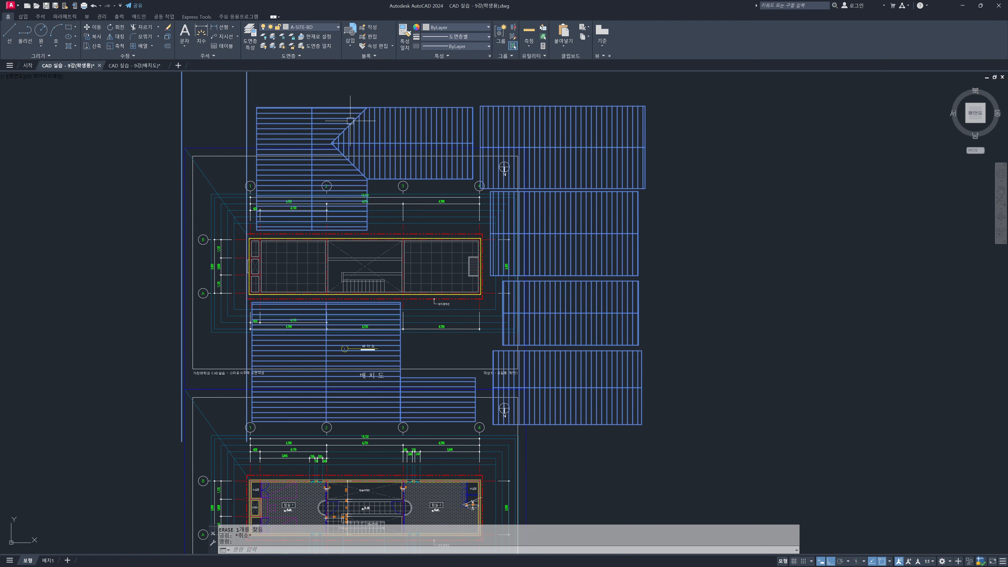
pyautogui.write('REC')
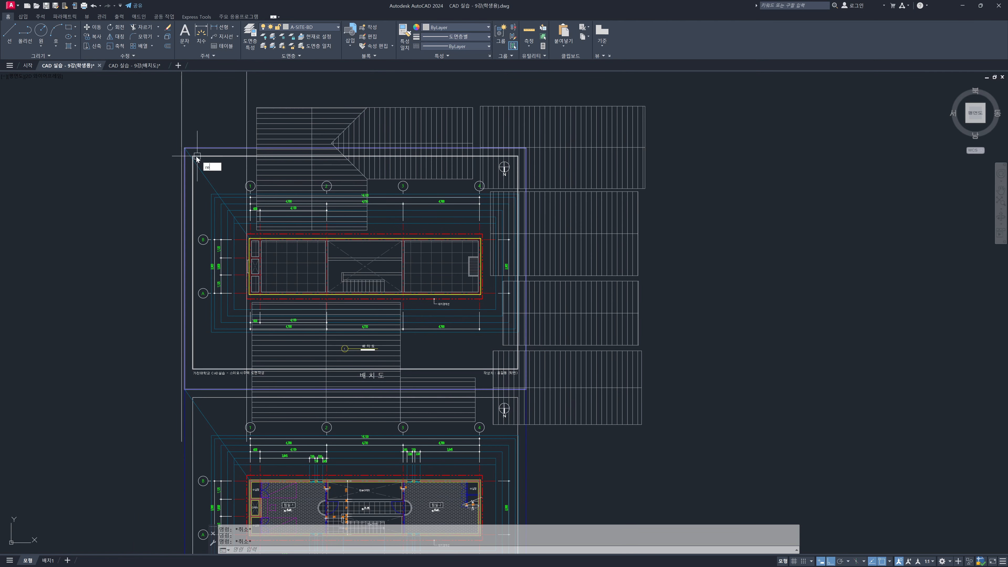
pyautogui.press('Return')
pyautogui.click(193, 157)
pyautogui.click(518, 368)
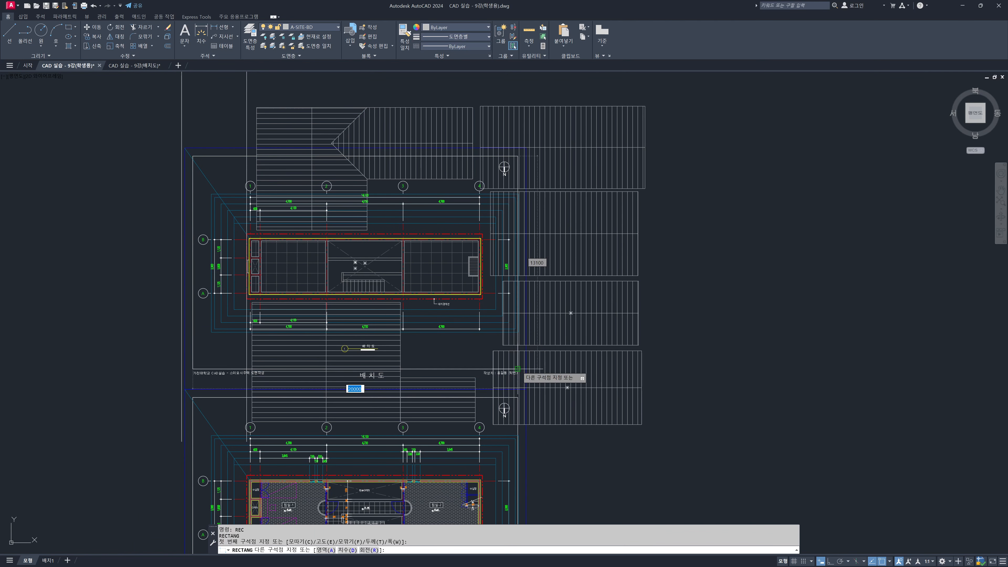
pyautogui.click(517, 368)
pyautogui.moveTo(402, 269); pyautogui.dragTo(448, 277, button='middle')
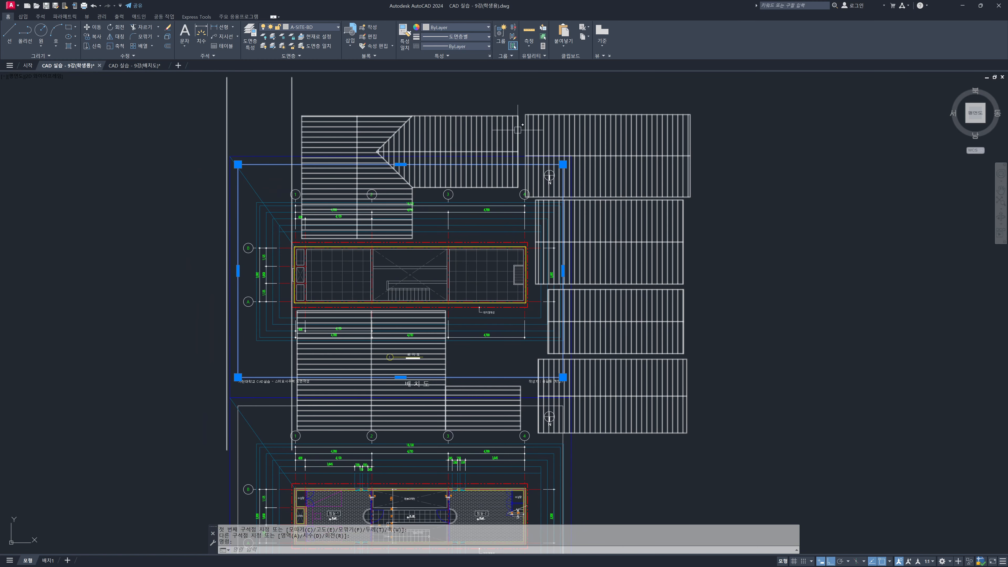
# Step: Erase the helper rectangle and clip the 주변건물 block with XCLIP to a new rectangular boundary on the site plan sheet's inner border
pyautogui.press('Return')
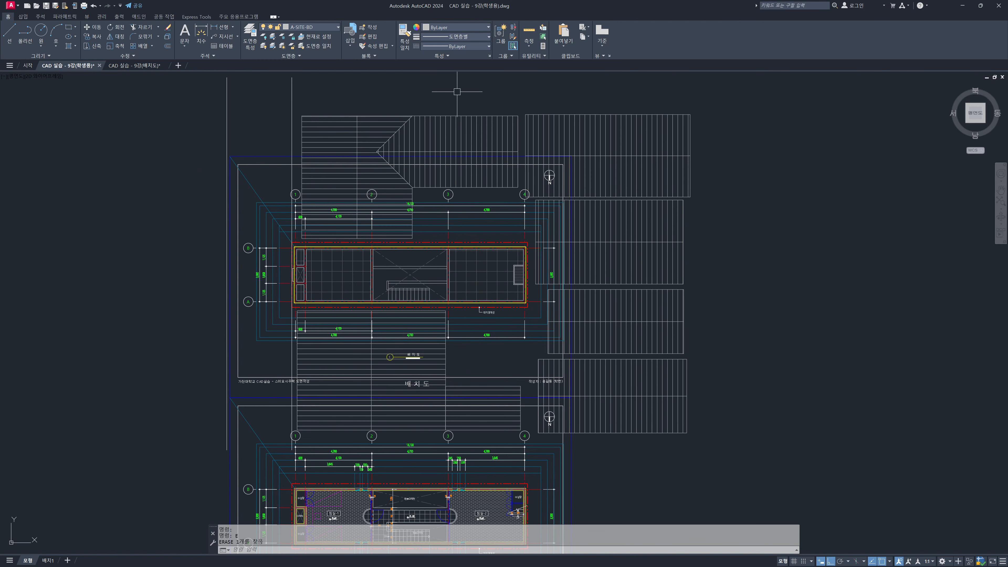
pyautogui.write('xclip')
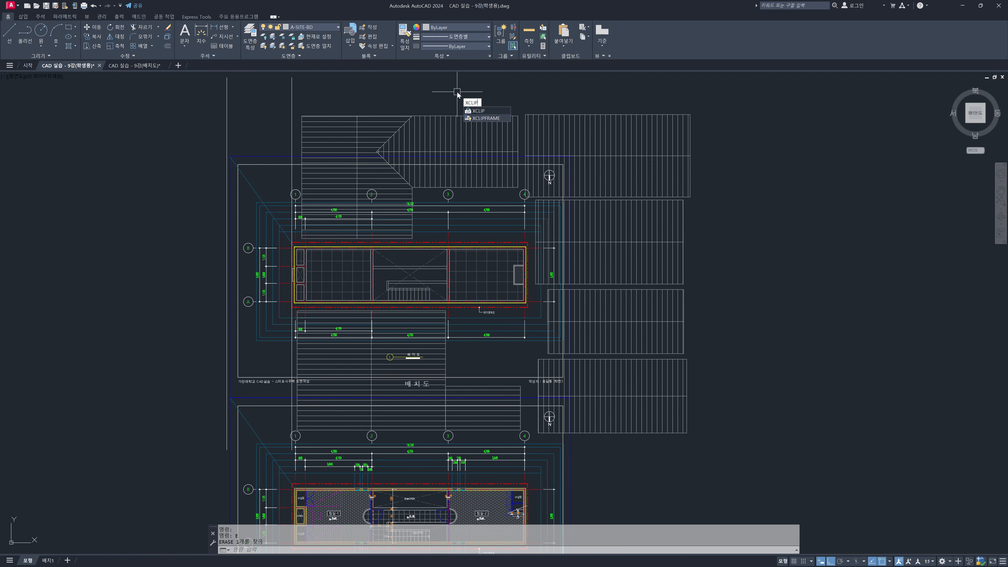
pyautogui.press('Return')
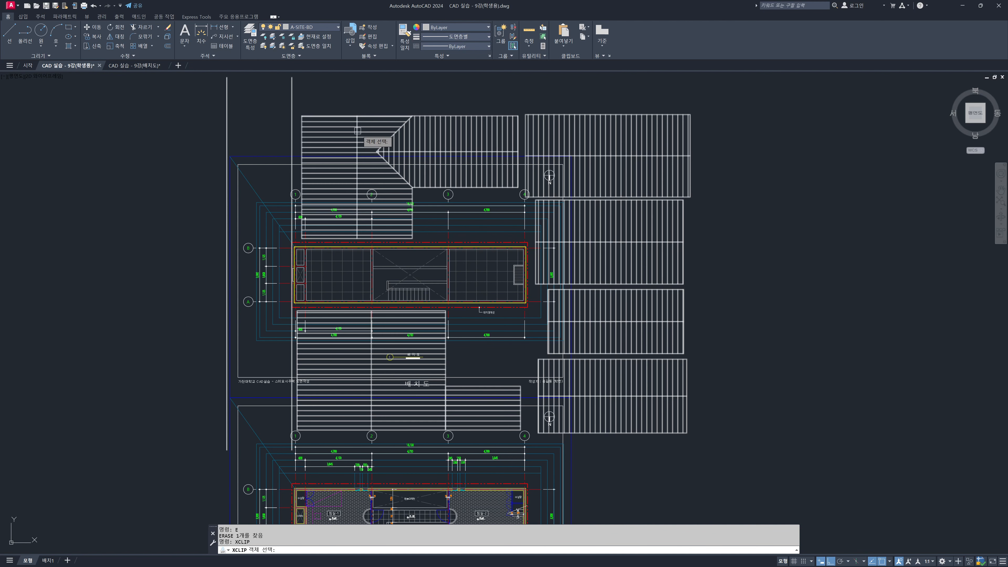
pyautogui.click(357, 130)
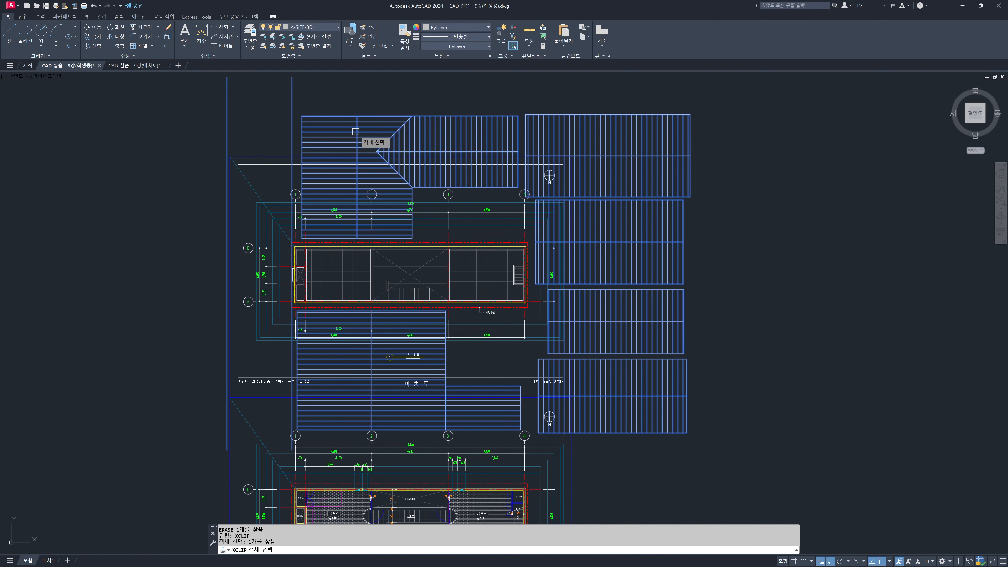
pyautogui.press('Return')
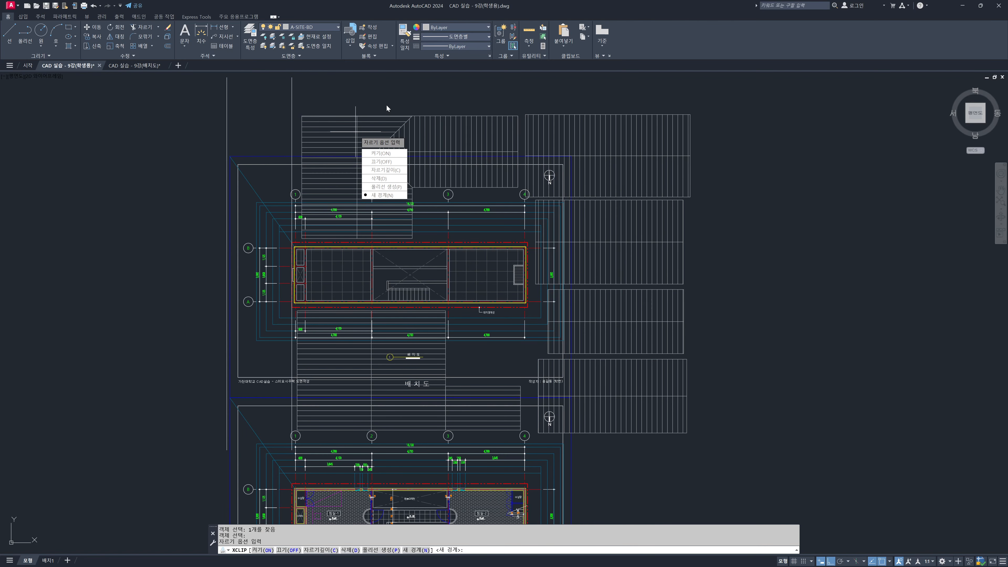
pyautogui.press('Return')
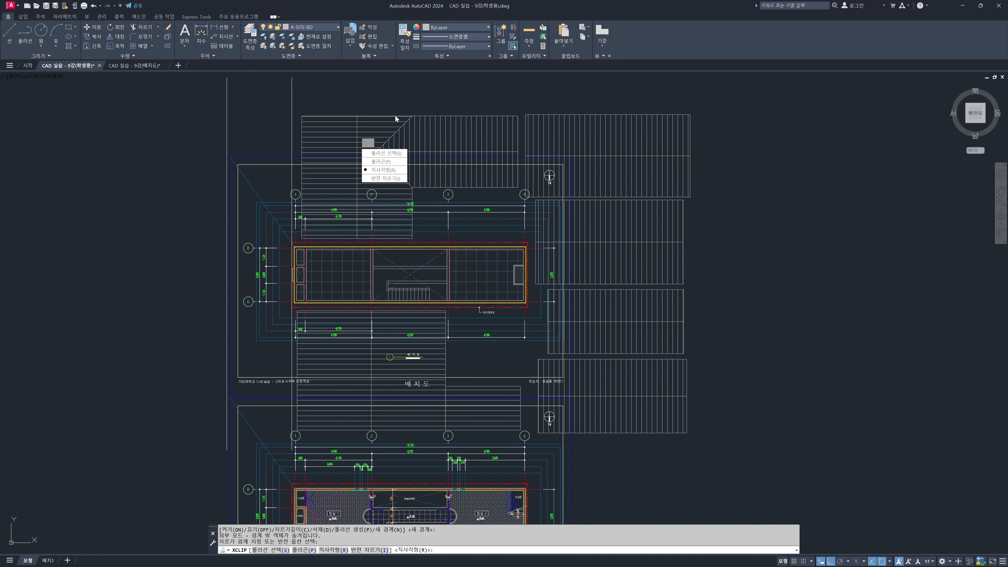
pyautogui.press('Return')
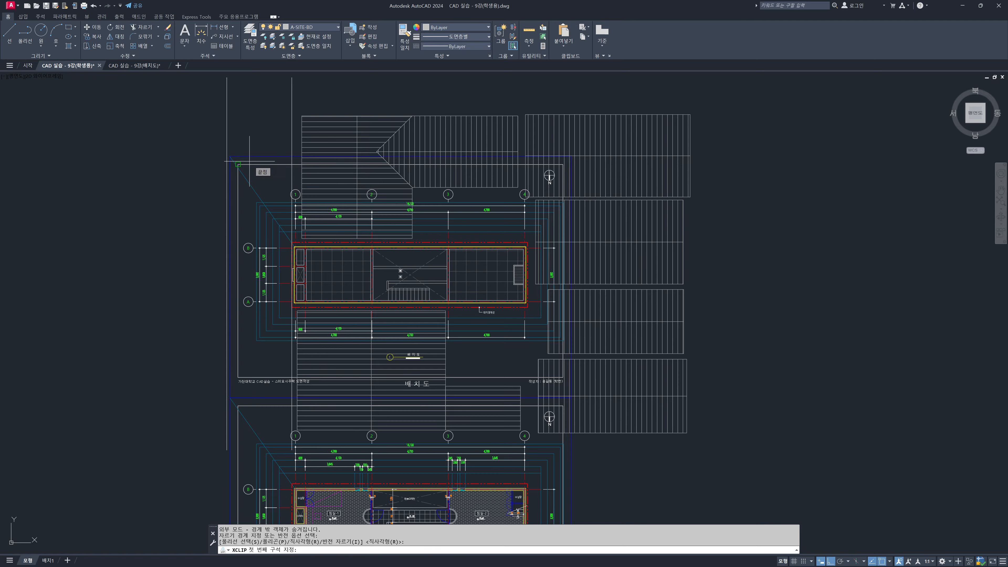
pyautogui.click(238, 164)
pyautogui.scroll(5, 518, 340)
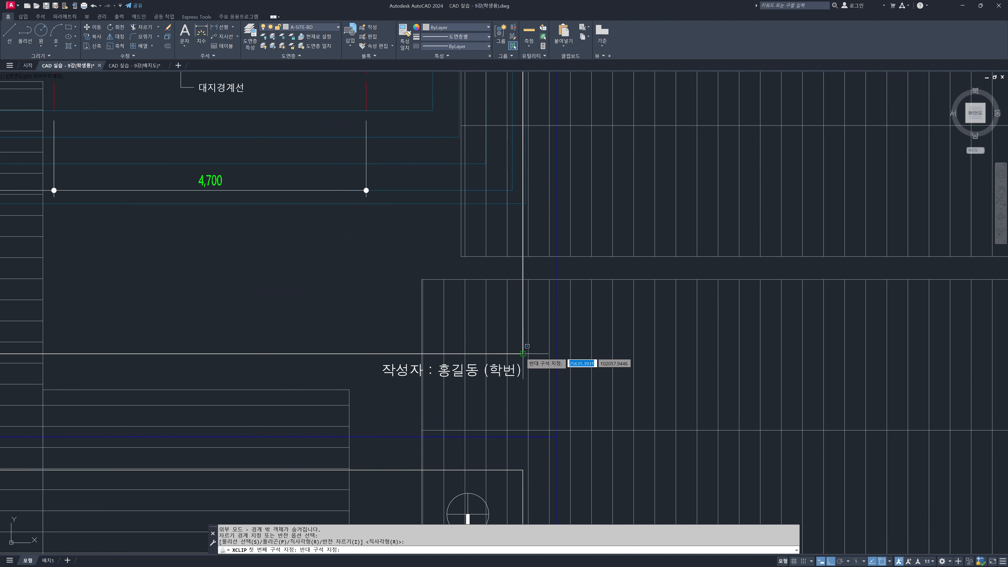
pyautogui.click(523, 353)
pyautogui.scroll(-4, 521, 352)
pyautogui.scroll(-2, 521, 351)
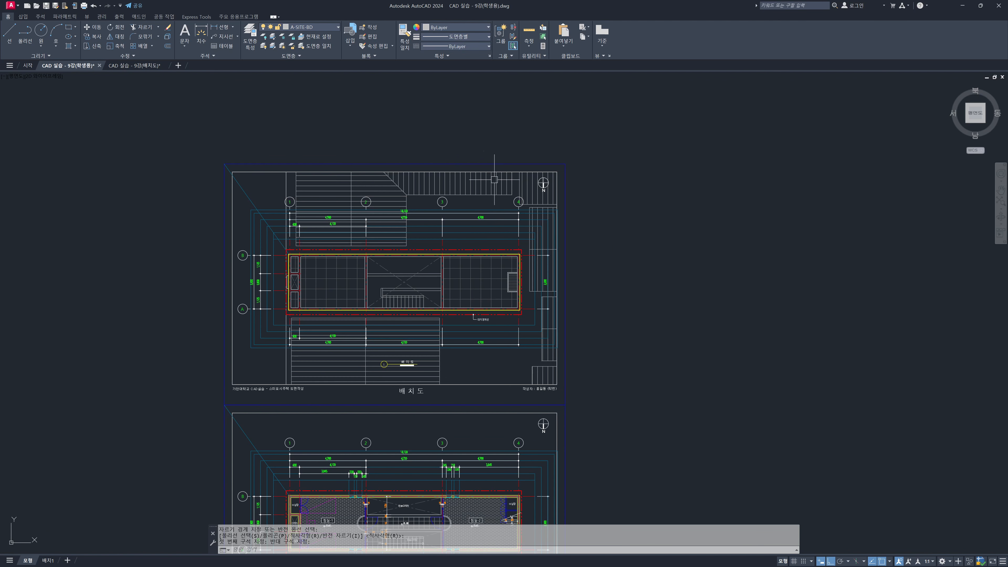
# Step: Send the clipped 주변건물 block to the back of the draw order
pyautogui.moveTo(496, 179); pyautogui.dragTo(476, 198, button='middle')
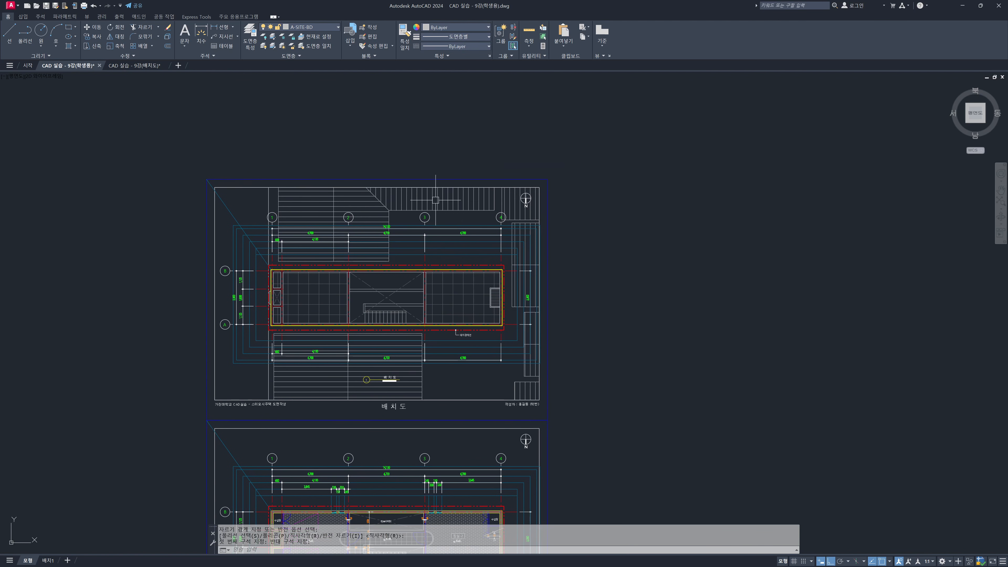
pyautogui.scroll(2, 361, 237)
pyautogui.click(389, 257)
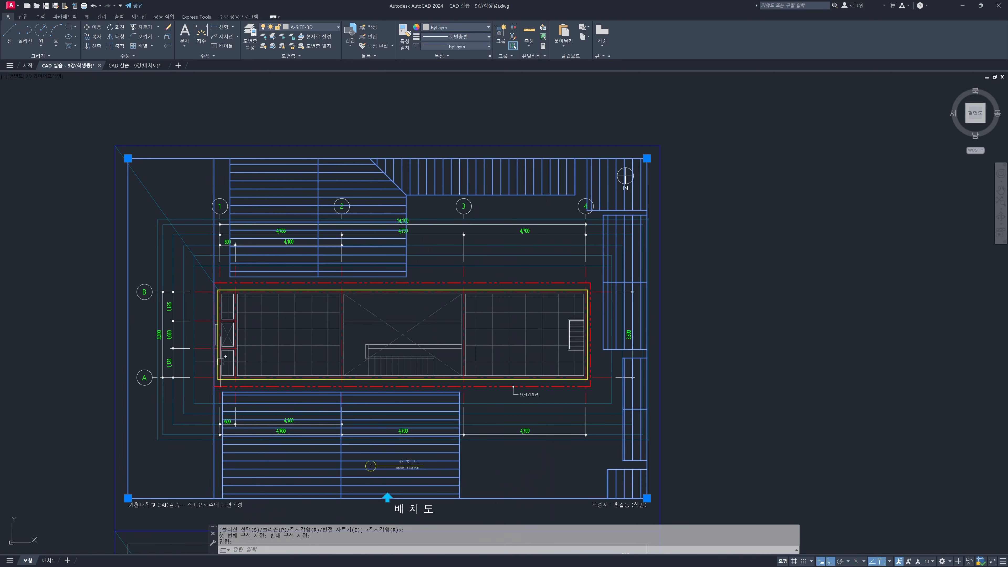
pyautogui.press('Escape')
pyautogui.click(261, 187)
pyautogui.rightClick(272, 181)
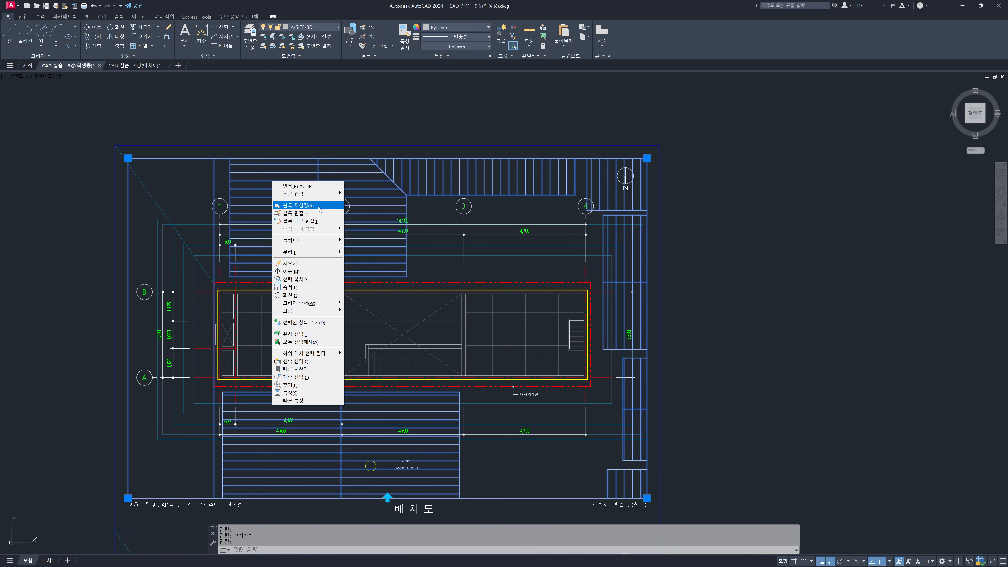
pyautogui.moveTo(302, 303)
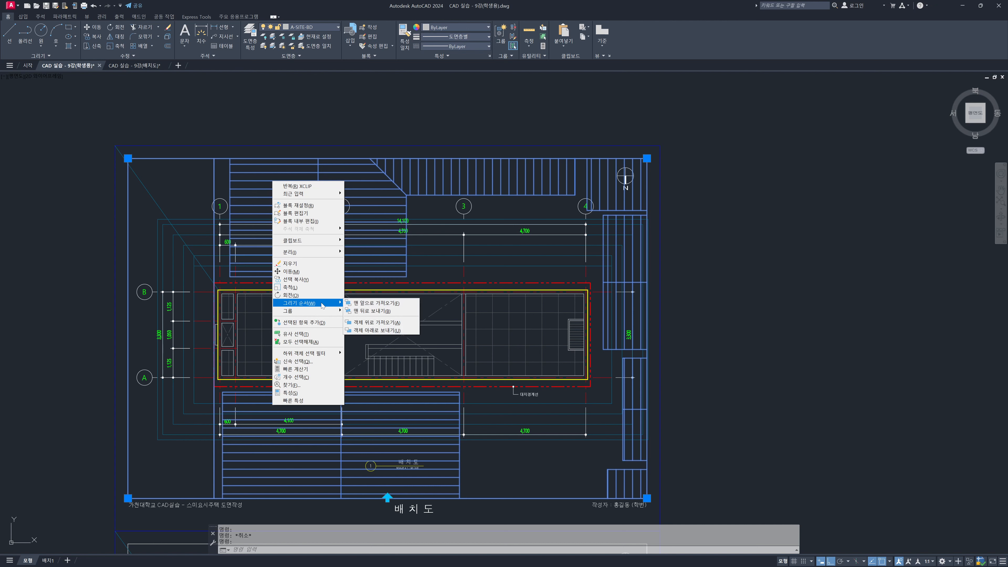
pyautogui.click(368, 311)
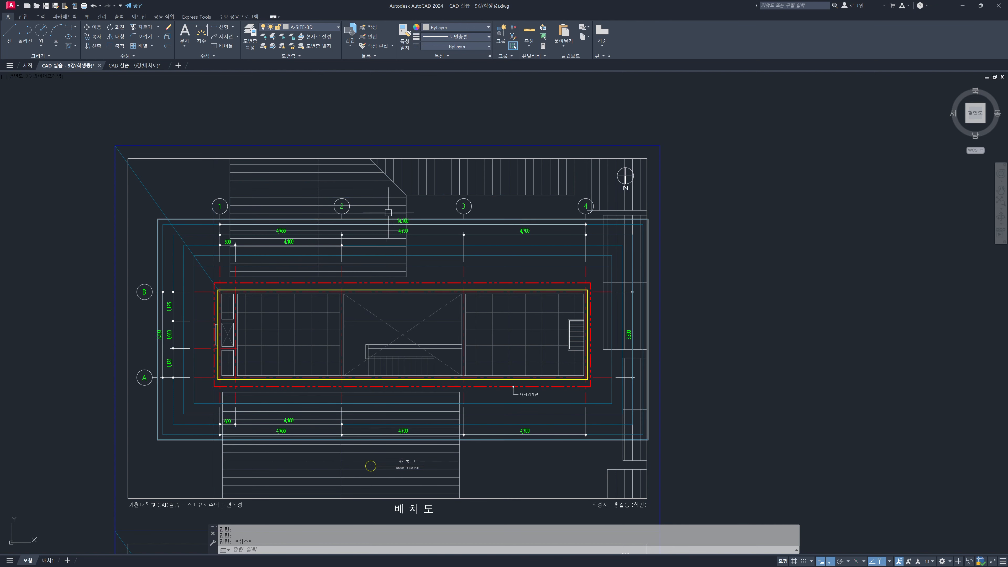
pyautogui.press('Escape')
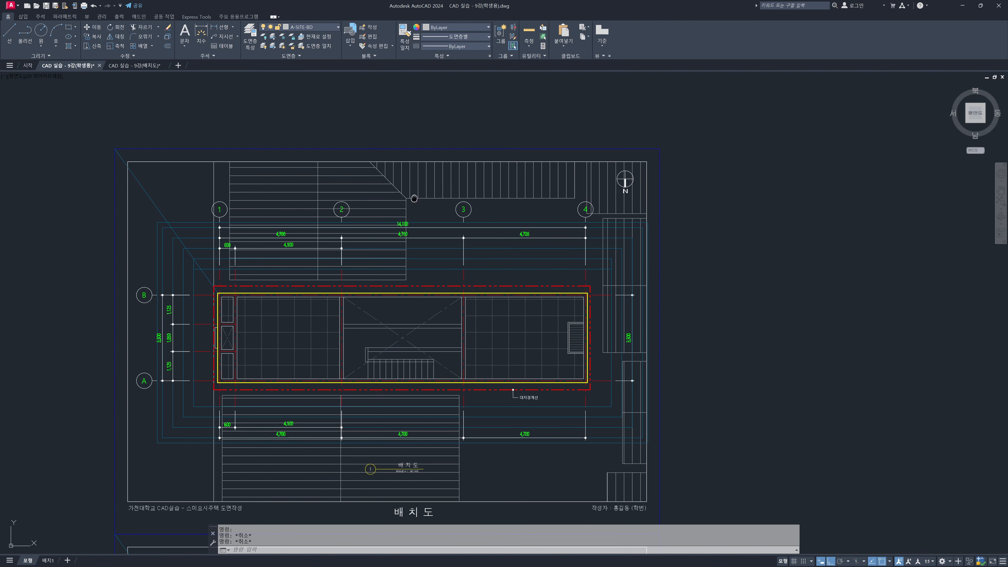
# Step: Copy the clipped 주변건물 block horizontally into the empty space beside the site plan sheet
pyautogui.scroll(-2, 411, 197)
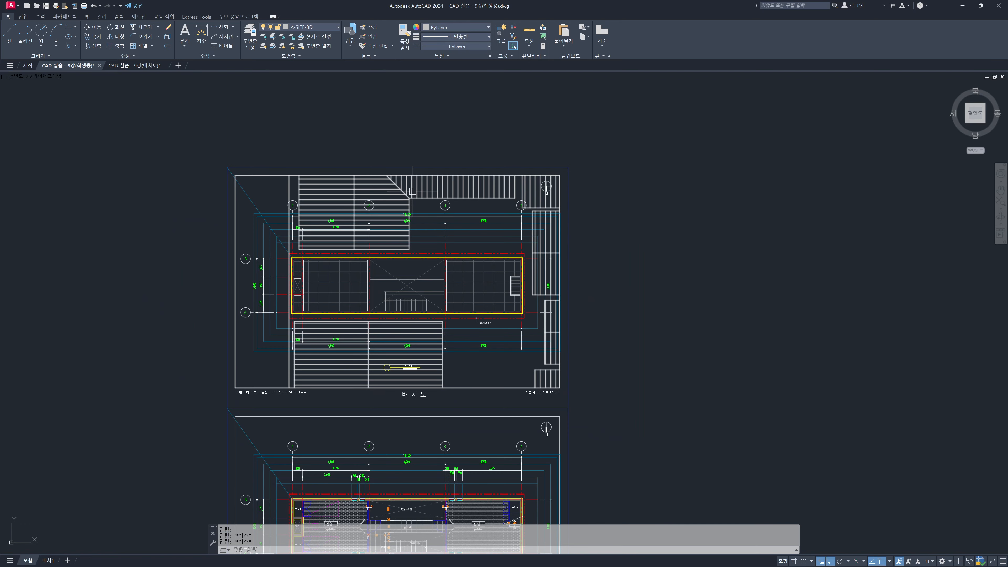
pyautogui.moveTo(412, 190)
pyautogui.mouseDown(button='middle')
pyautogui.moveTo(393, 217)
pyautogui.moveTo(342, 228)
pyautogui.mouseUp(button='middle')
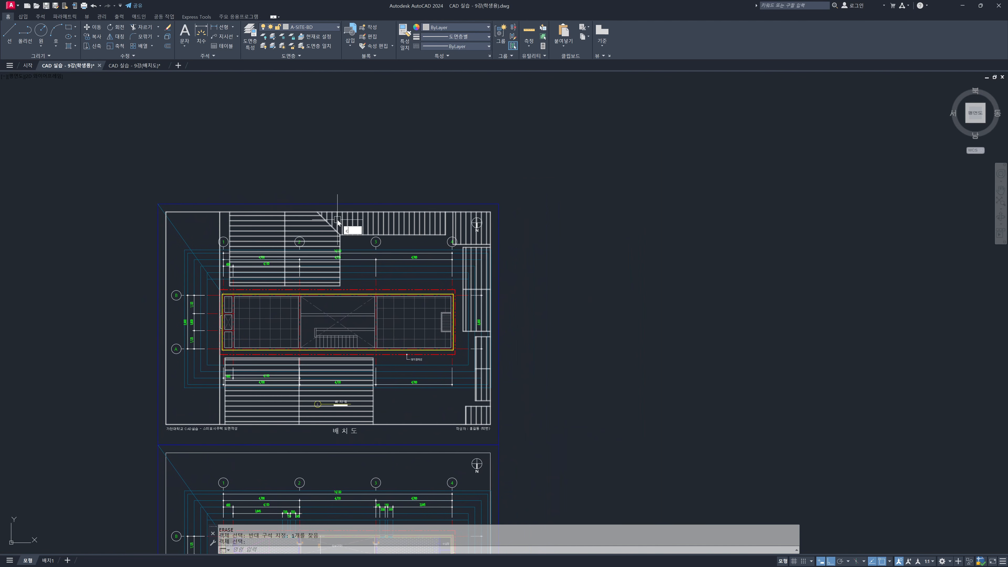
pyautogui.write('c')
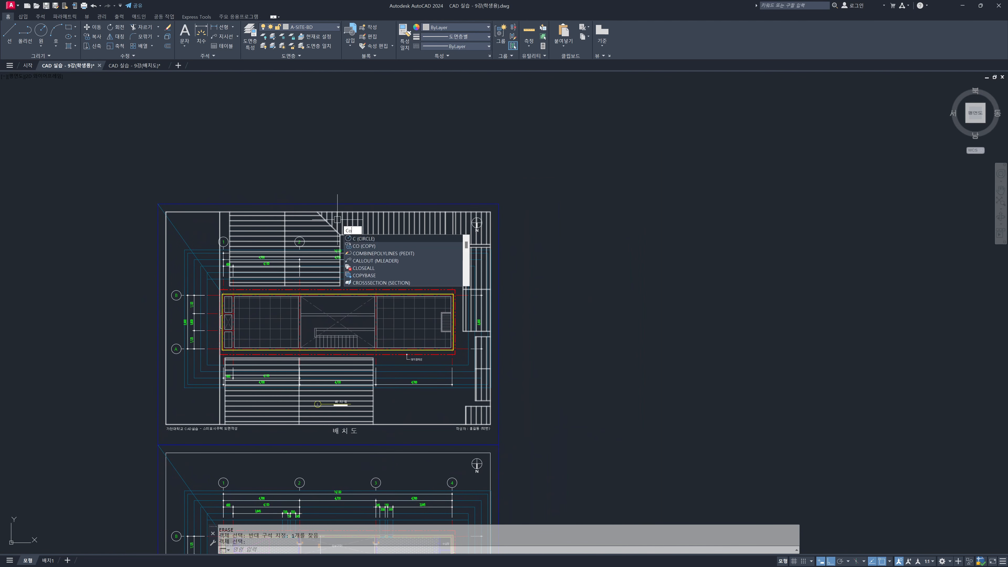
pyautogui.write('o')
pyautogui.press('space')
pyautogui.click(337, 227)
pyautogui.press('space')
pyautogui.click(339, 228)
pyautogui.click(750, 248)
pyautogui.press('space')
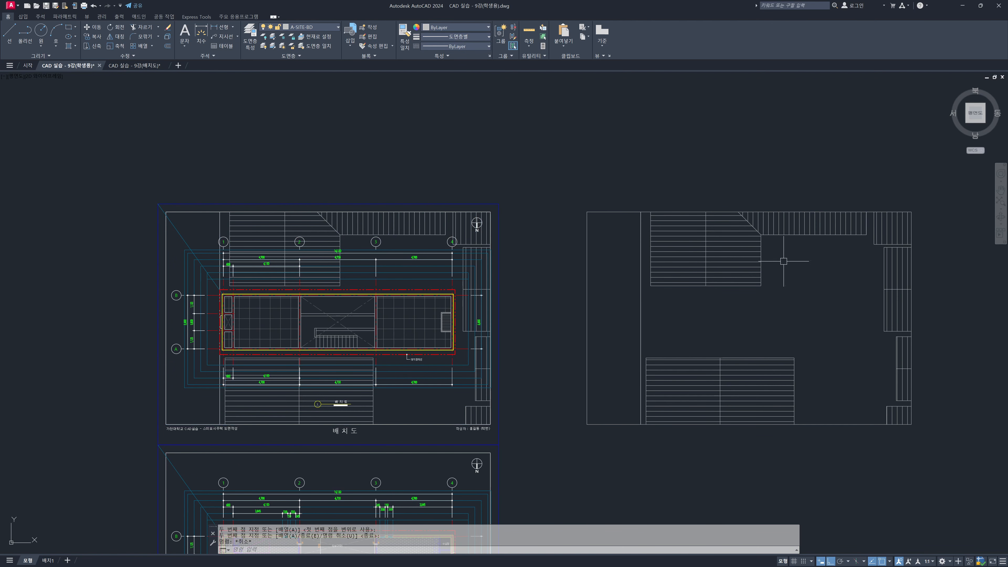
pyautogui.press('Escape')
# Step: Turn the clipping of the copied block off with XCLIP's OFF option
pyautogui.moveTo(783, 261); pyautogui.dragTo(664, 276, button='middle')
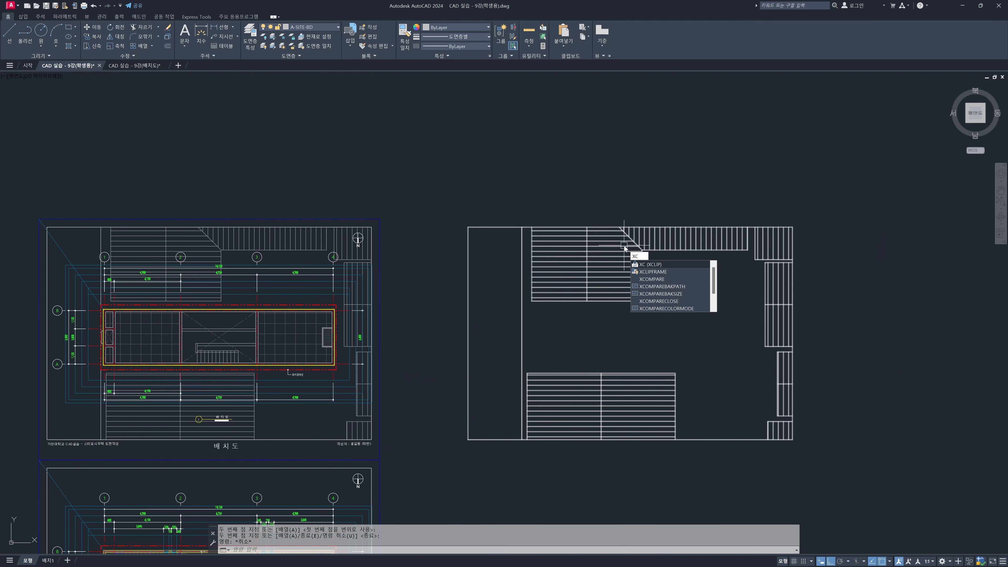
pyautogui.press('Return')
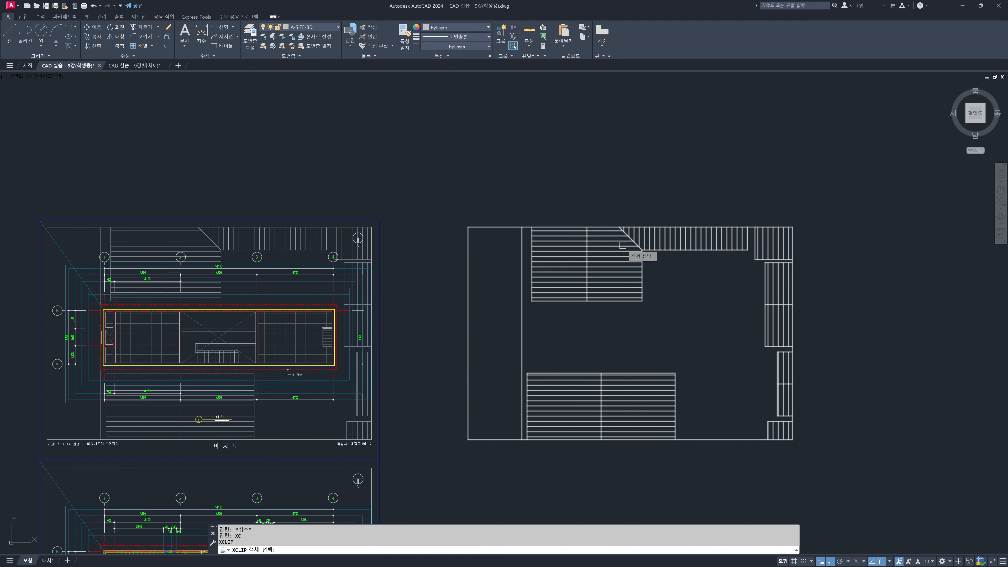
pyautogui.click(623, 245)
pyautogui.press('Return')
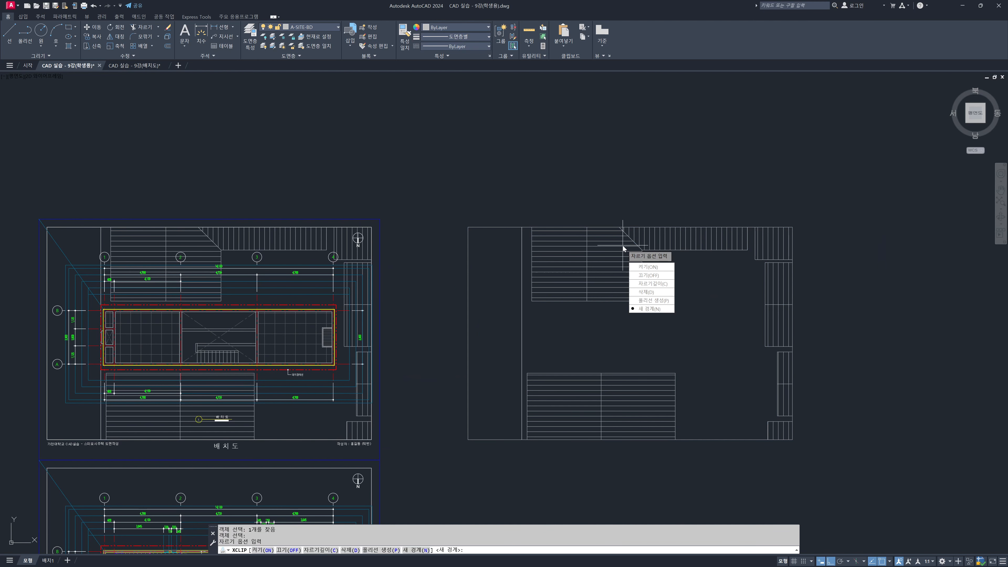
pyautogui.click(648, 276)
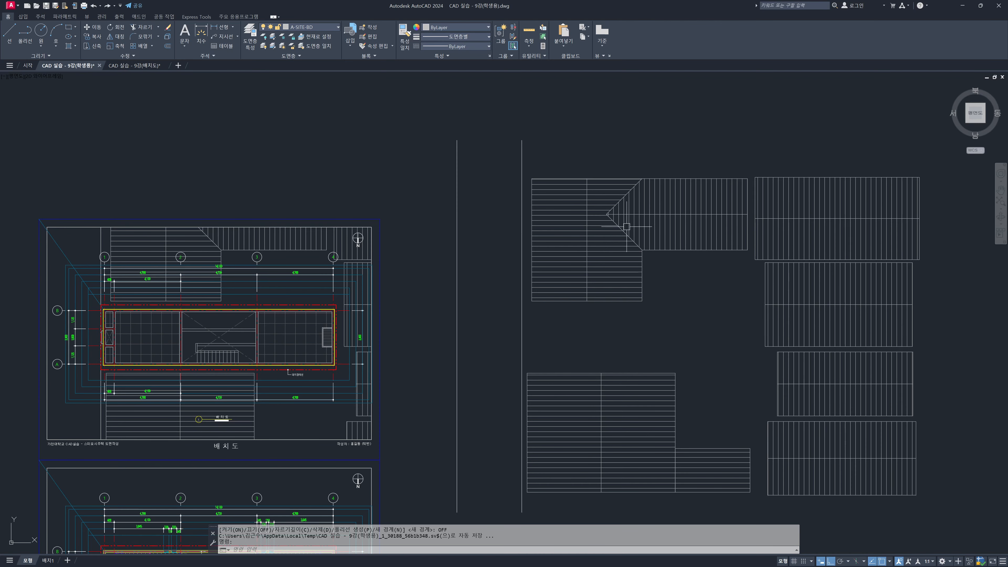
# Step: Undo switching off the clip boundary on the copied block
pyautogui.click(612, 237)
pyautogui.press('Escape')
pyautogui.press('Escape')
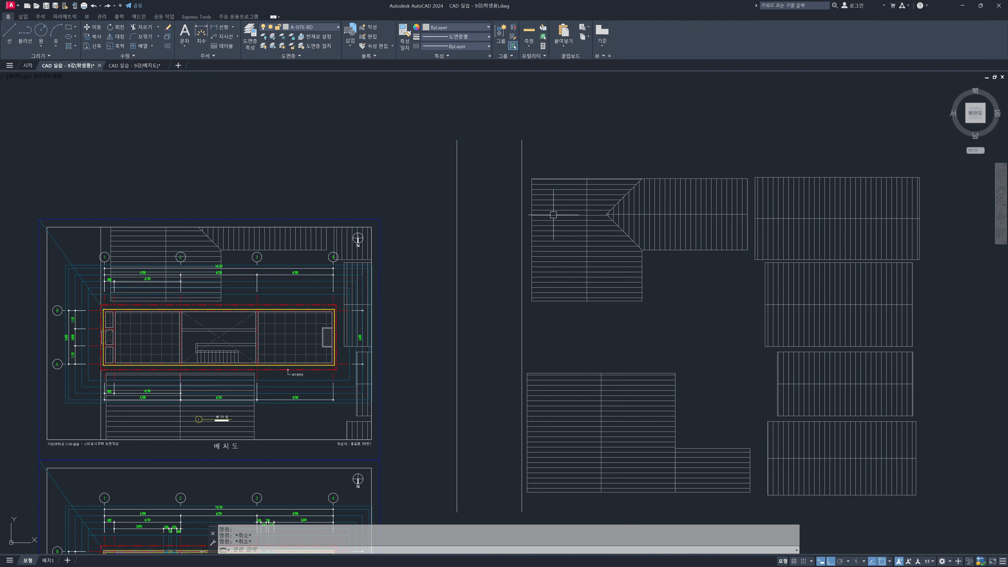
pyautogui.rightClick(557, 196)
pyautogui.click(589, 250)
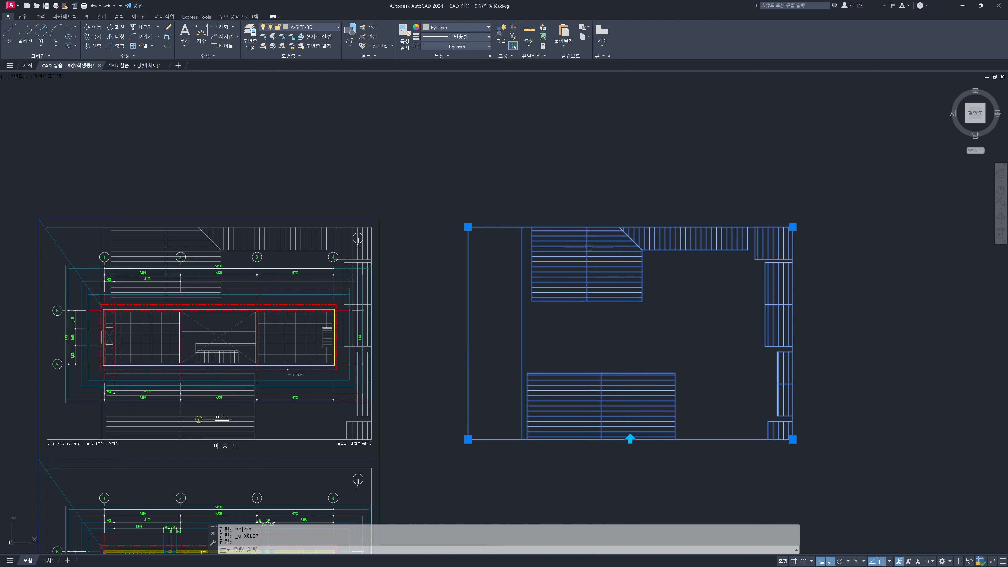
pyautogui.press('Escape')
# Step: Explode the clipped copy of the block and check its separate pieces
pyautogui.click(590, 242)
pyautogui.press('Escape')
pyautogui.click(522, 213)
pyautogui.press('Escape')
pyautogui.press('Escape')
pyautogui.click(712, 162)
pyautogui.click(626, 262)
pyautogui.press('Escape')
pyautogui.press('Escape')
pyautogui.press('Escape')
# Step: Erase all objects of the copied roads and buildings beside the site plan sheet
pyautogui.scroll(-2, 673, 311)
pyautogui.write('e')
pyautogui.press('Return')
pyautogui.click(895, 453)
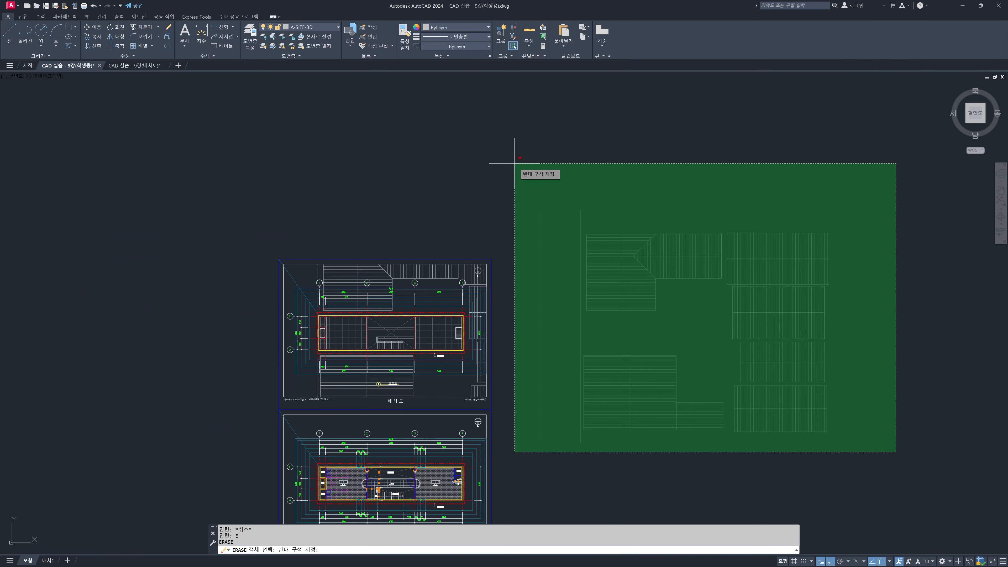
pyautogui.click(512, 164)
pyautogui.press('Return')
pyautogui.press('Escape')
# Step: Examine the street photo of the Sumiyoshi row house for surrounding trees, and return to the site plan
pyautogui.scroll(4, 342, 338)
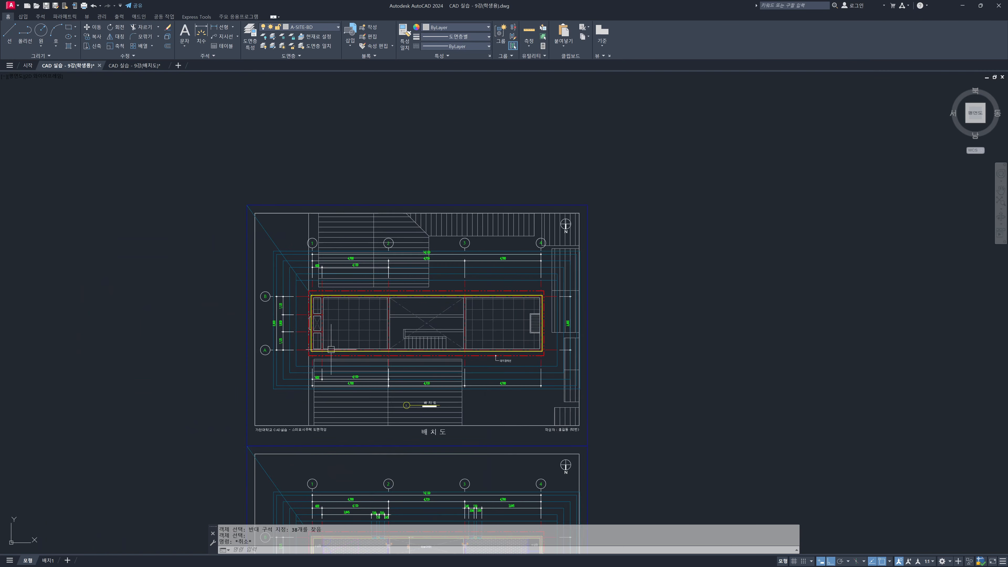
pyautogui.moveTo(343, 338); pyautogui.dragTo(347, 331, button='middle')
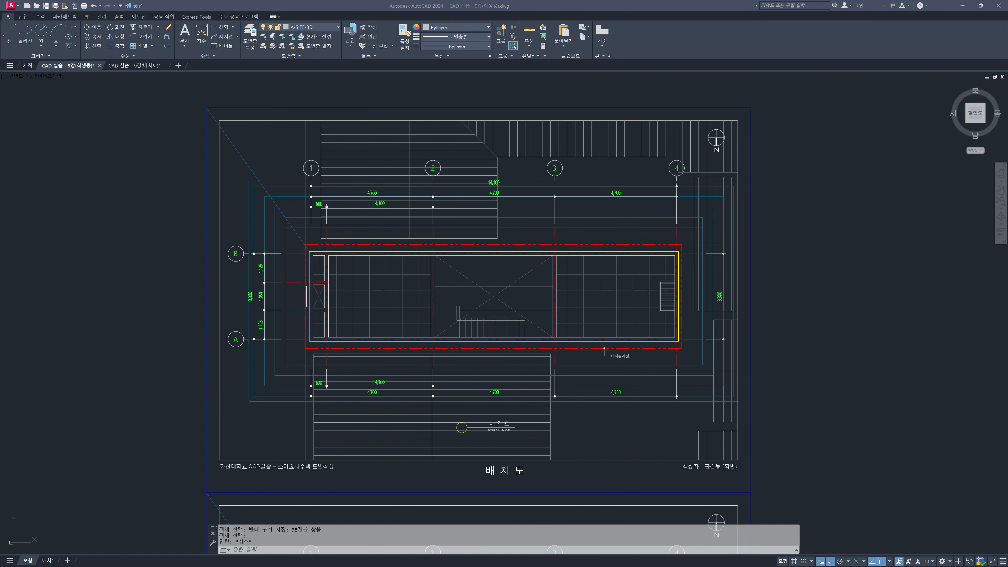
pyautogui.moveTo(0, 131); pyautogui.dragTo(847, 95)
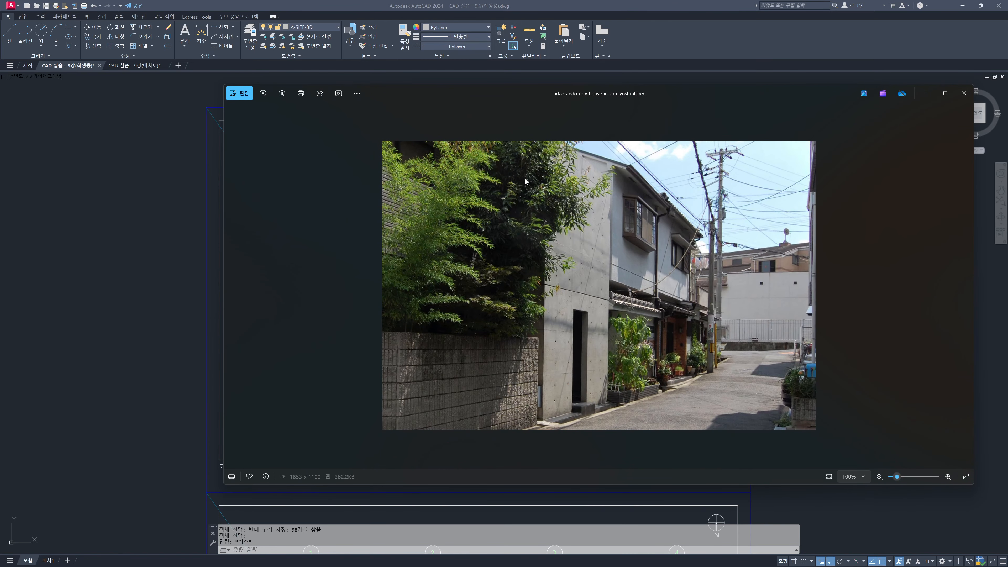
pyautogui.click(969, 99)
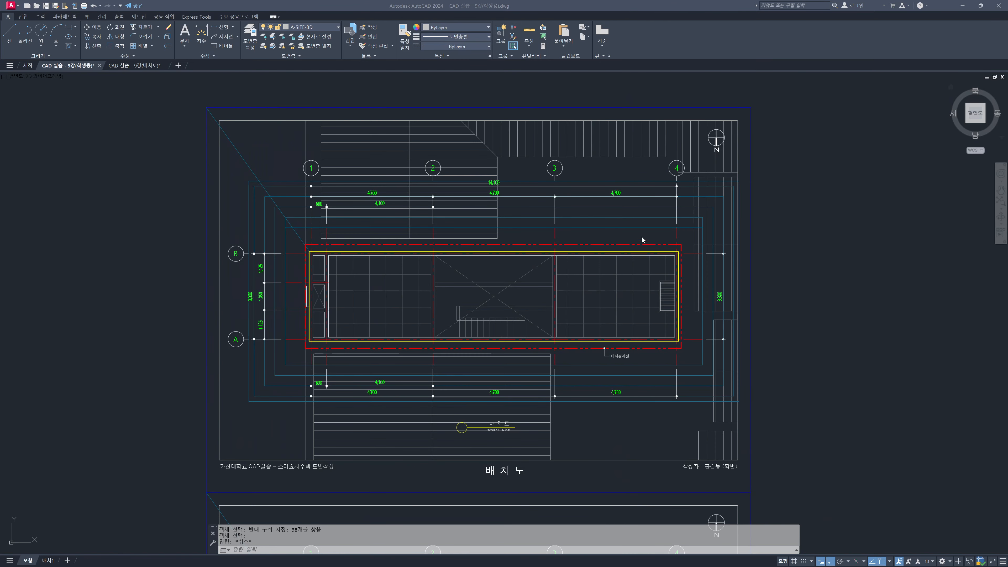
pyautogui.press('alt')
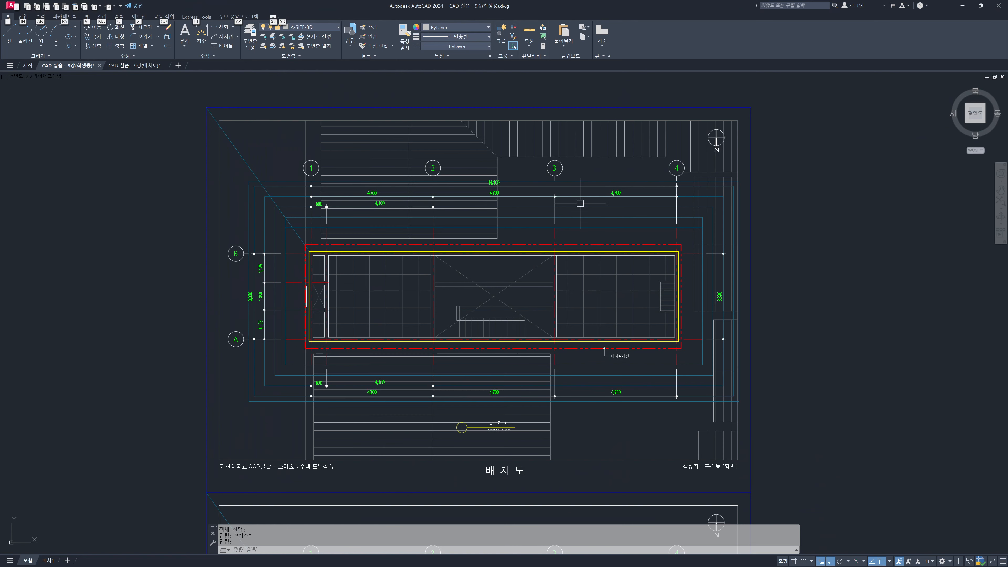
# Step: Paste the copied tree symbol just above the building near grid line 3 of the site plan
pyautogui.scroll(2, 564, 199)
pyautogui.moveTo(570, 203); pyautogui.dragTo(555, 232, button='middle')
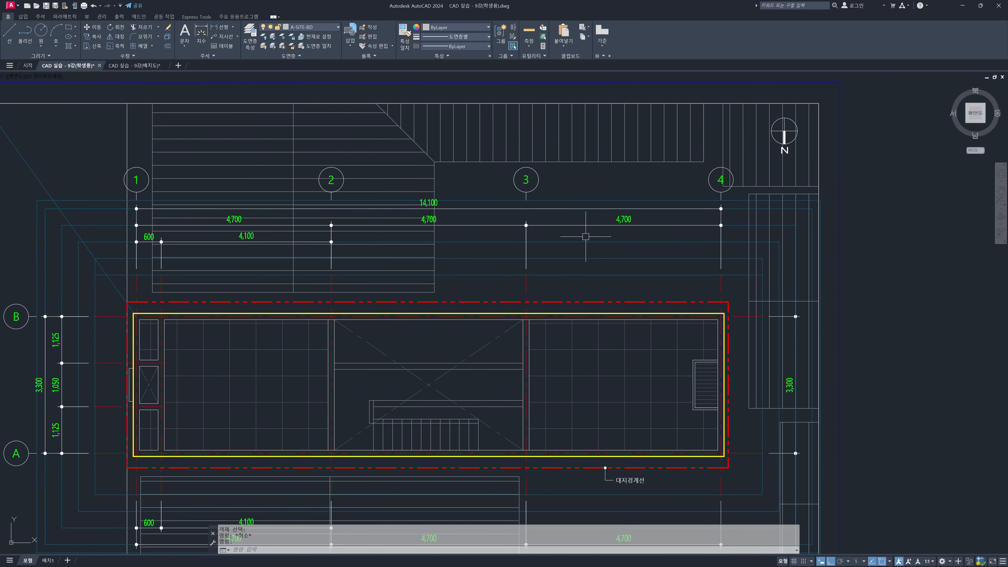
pyautogui.hotkey('ctrl', 'v')
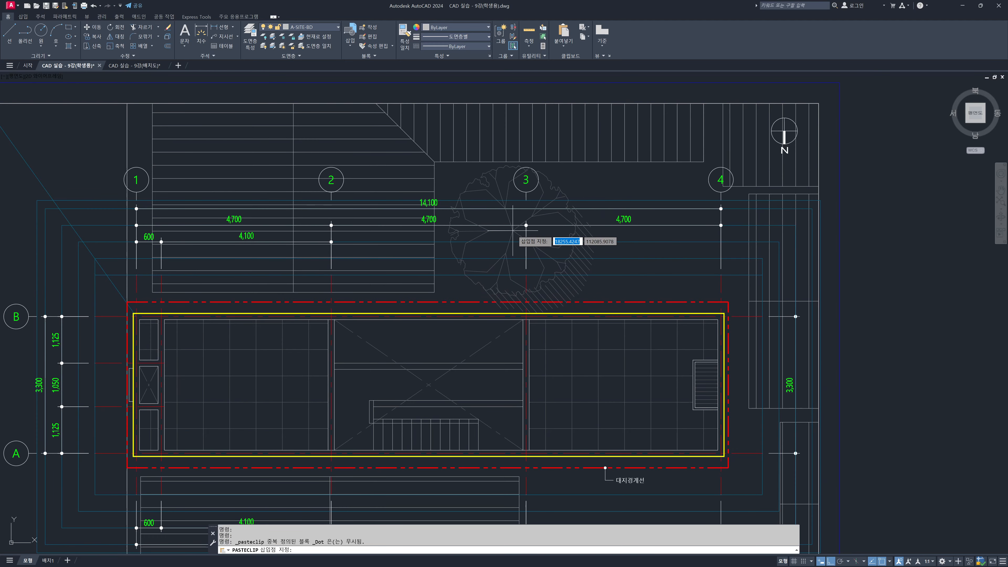
pyautogui.click(513, 231)
pyautogui.click(514, 235)
pyautogui.write('c')
pyautogui.press('Escape')
pyautogui.write('E')
pyautogui.press('Return')
pyautogui.click(614, 177)
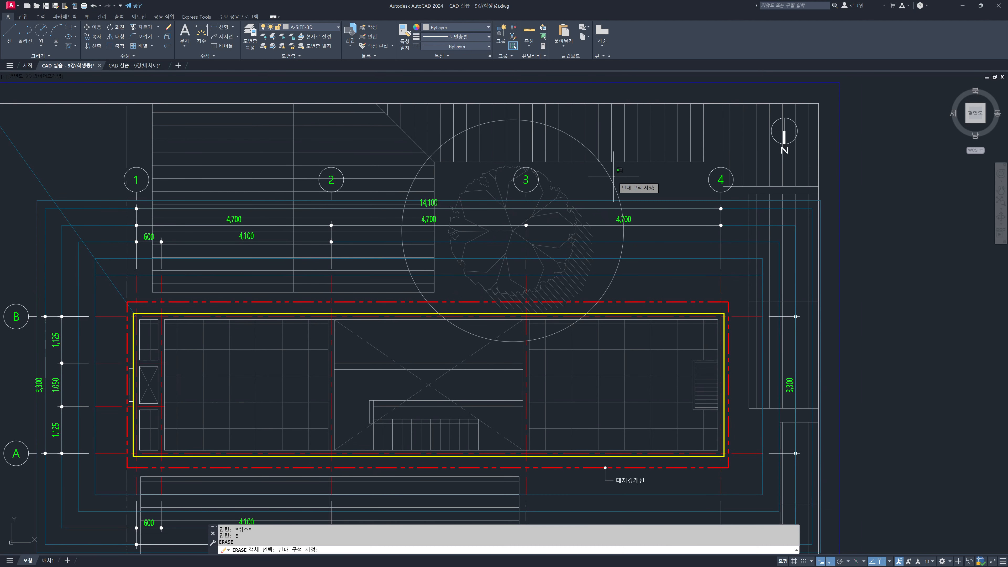
pyautogui.click(602, 185)
pyautogui.press('Return')
# Step: Copy the tree symbol from grid line 3 to a spot above the building near grid line 4
pyautogui.write('co')
pyautogui.press('Return')
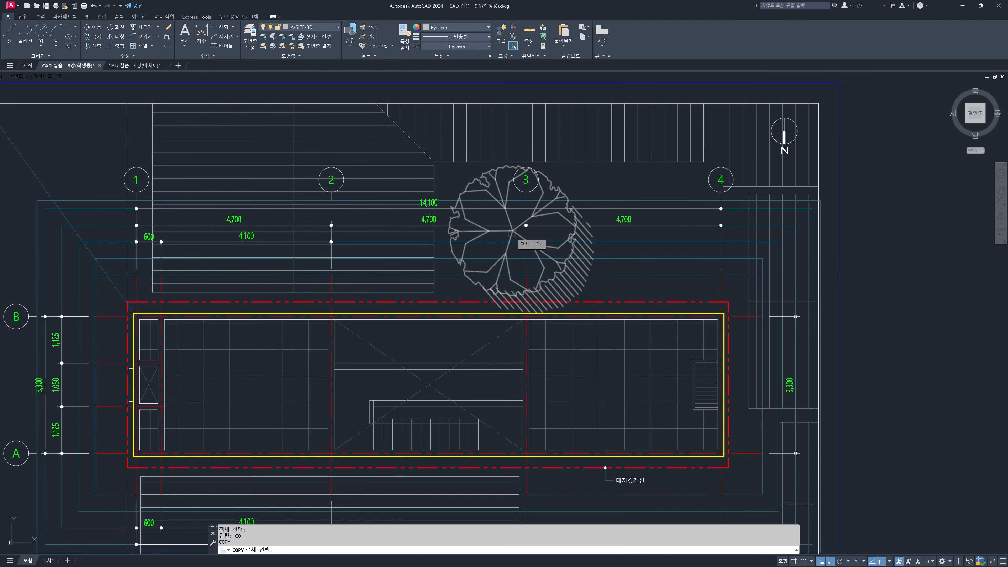
pyautogui.click(512, 234)
pyautogui.press('Return')
pyautogui.click(513, 231)
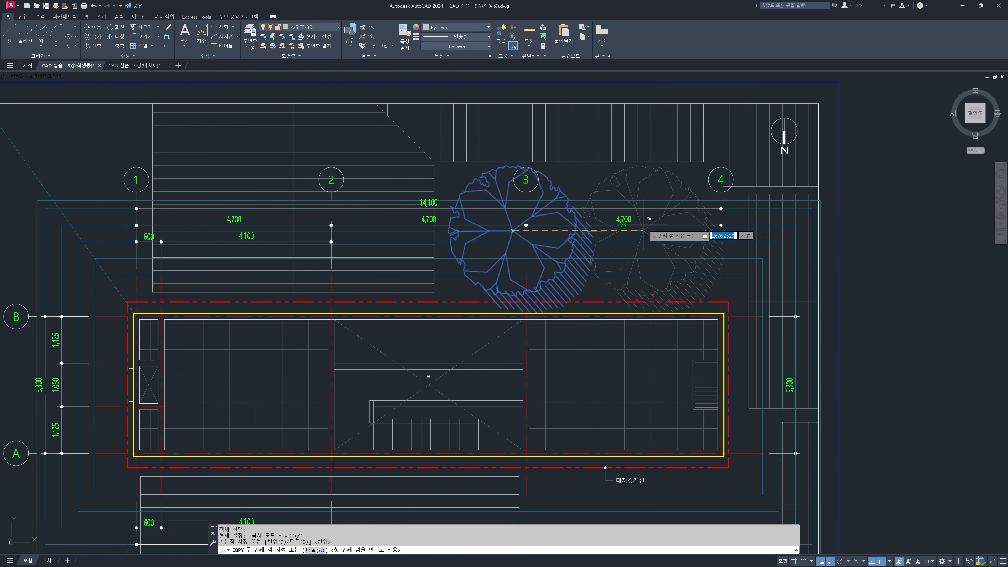
pyautogui.click(659, 235)
# Step: Place another copy of the tree symbol below the building near grid line 4
pyautogui.moveTo(662, 293); pyautogui.dragTo(669, 168, button='middle')
pyautogui.press('Escape')
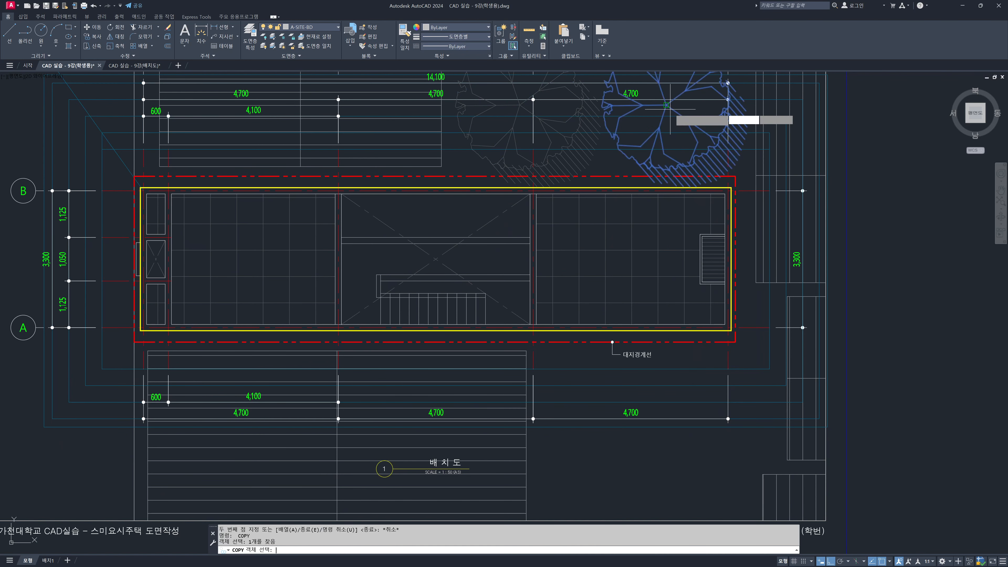
pyautogui.scroll(-2, 562, 188)
pyautogui.moveTo(777, 276); pyautogui.dragTo(771, 291, button='middle')
pyautogui.press('alt')
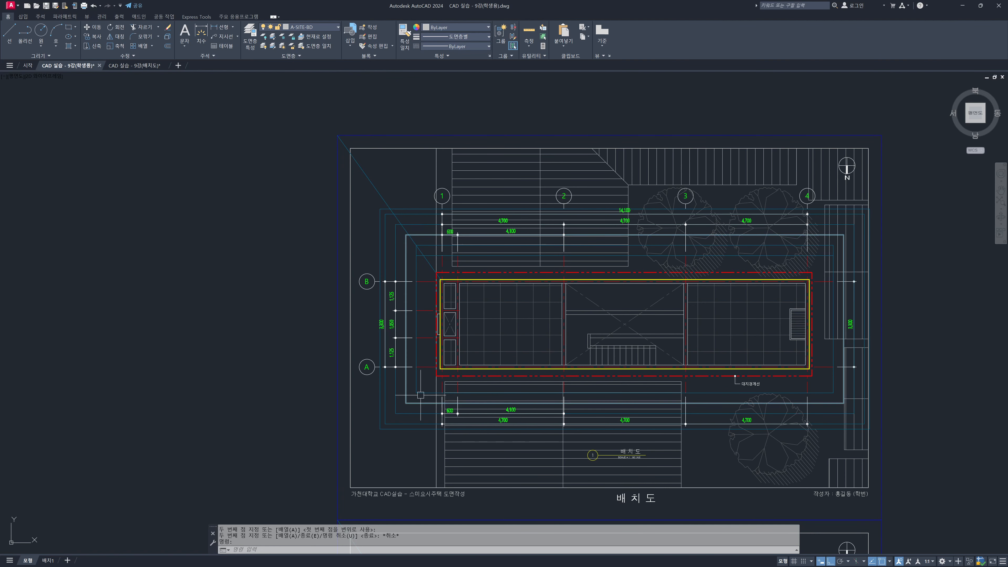
# Step: Add the framed road label 4M도로 on the road strip just below grid bubble A
pyautogui.scroll(2, 437, 405)
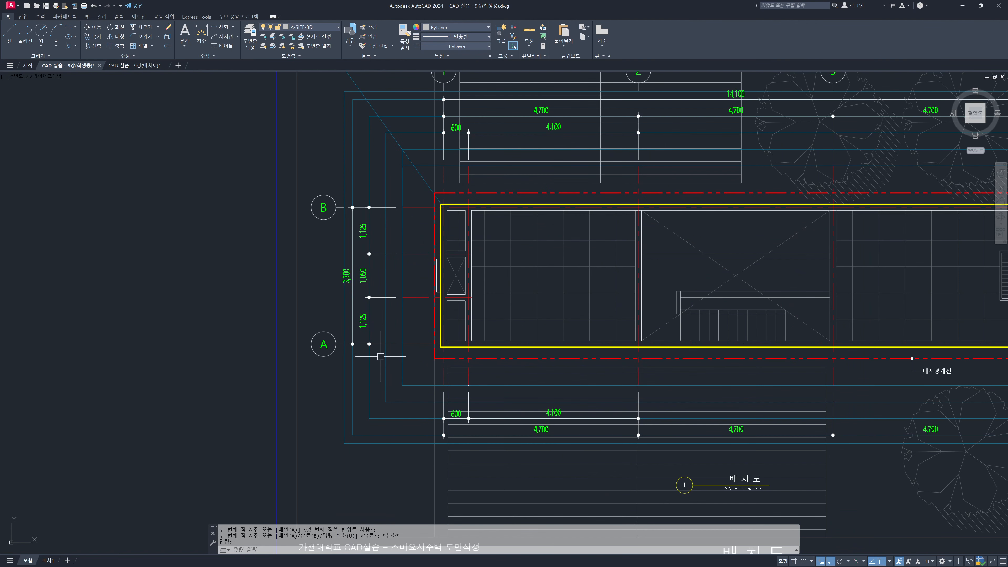
pyautogui.scroll(-3, 344, 252)
pyautogui.scroll(3, 371, 321)
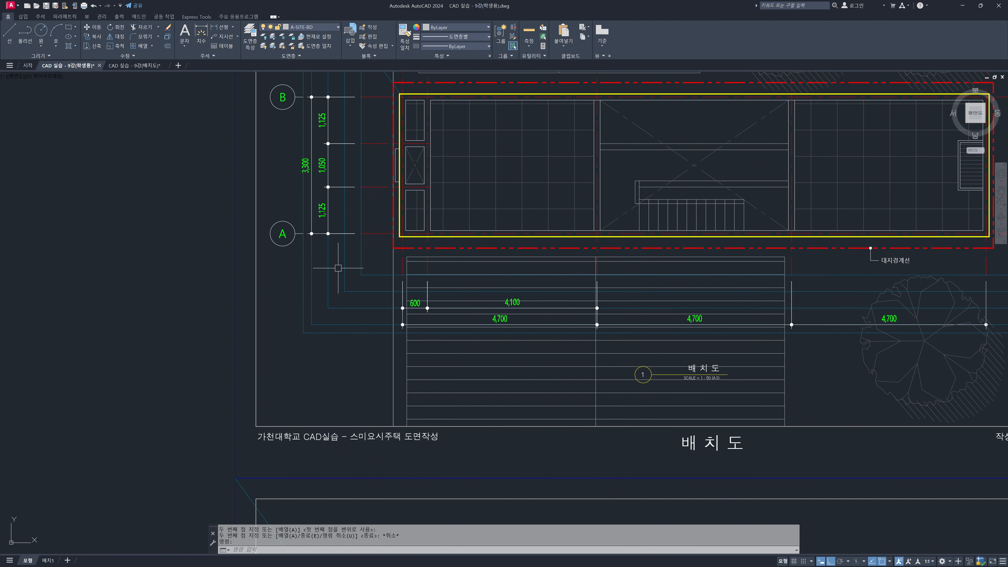
pyautogui.moveTo(340, 269); pyautogui.dragTo(338, 303, button='middle')
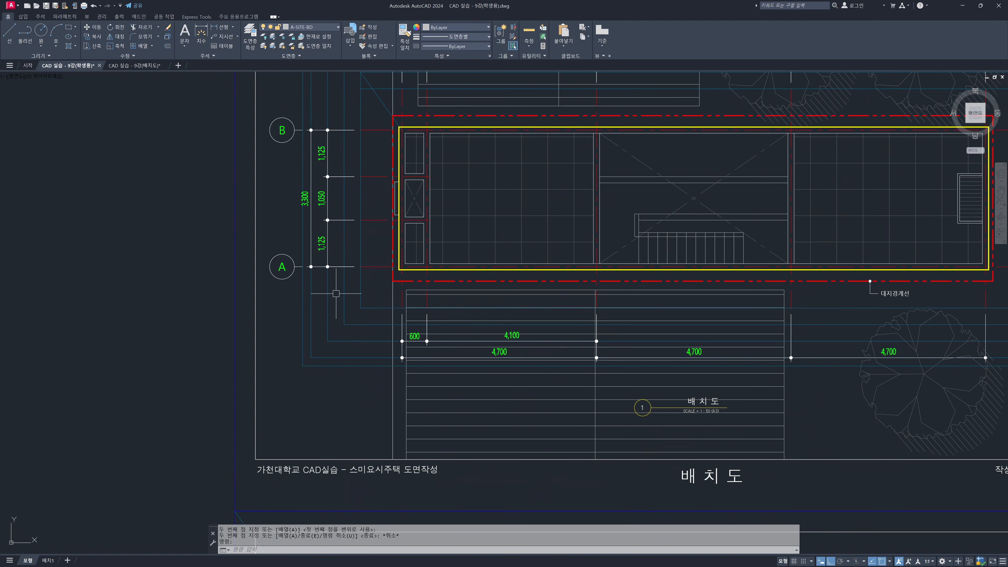
pyautogui.write('4M도로')
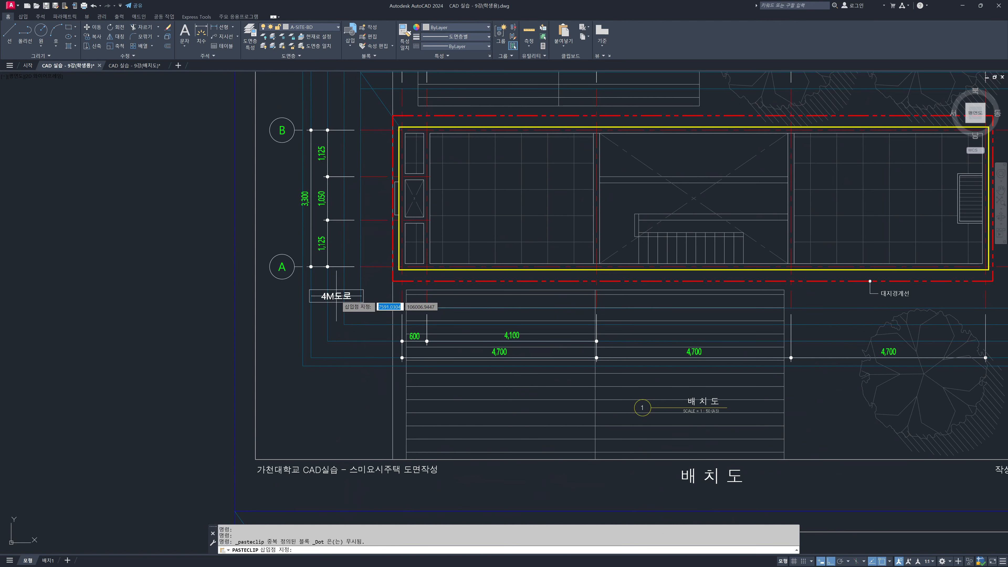
pyautogui.press('Escape')
# Step: Check which layers the frame and the text of the 4M도로 label are on
pyautogui.moveTo(337, 303); pyautogui.dragTo(328, 342, button='middle')
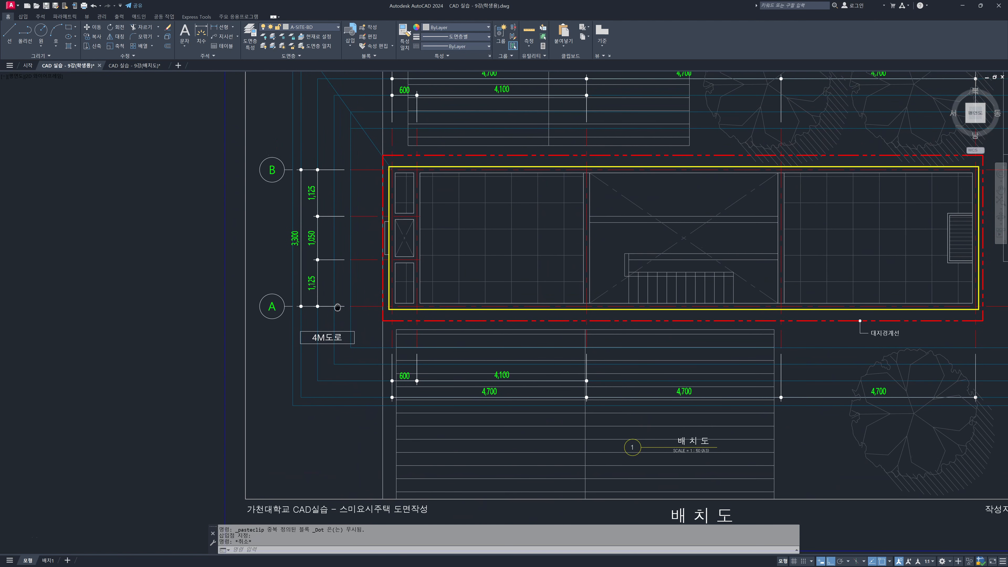
pyautogui.scroll(2, 323, 344)
pyautogui.click(322, 343)
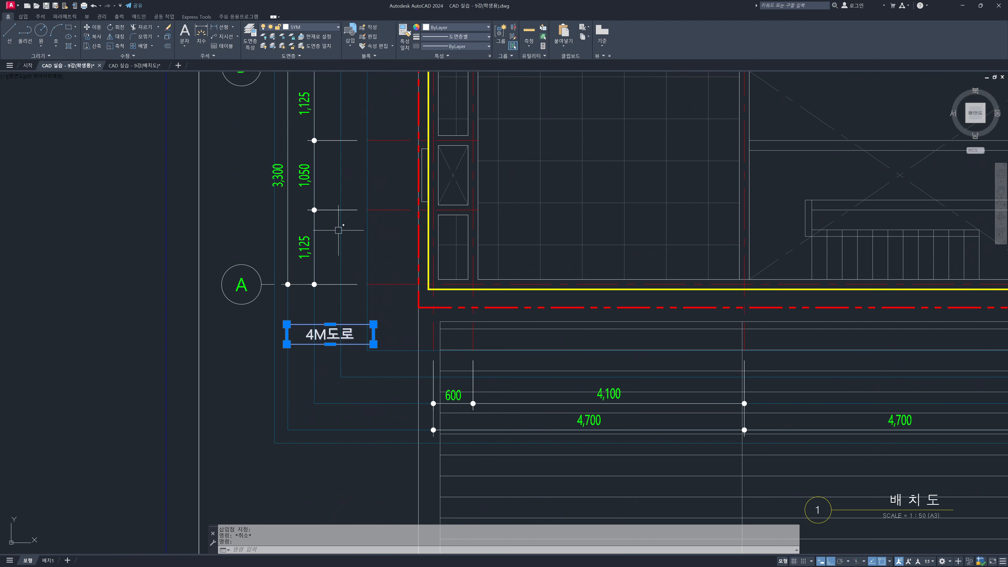
pyautogui.click(297, 30)
pyautogui.press('Escape')
pyautogui.press('Escape')
pyautogui.press('Escape')
pyautogui.click(325, 337)
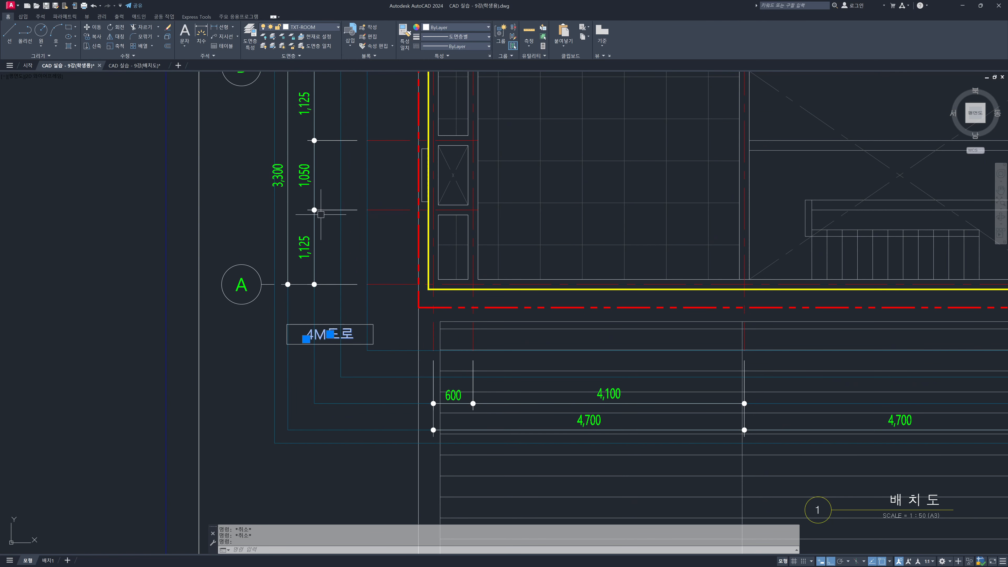
pyautogui.press('Escape')
pyautogui.press('Escape')
pyautogui.press('Escape')
# Step: Place framed 단독주택 labels on the neighbouring buildings above and below the site
pyautogui.scroll(-2, 367, 293)
pyautogui.moveTo(373, 287)
pyautogui.mouseDown(button='middle')
pyautogui.moveTo(322, 381)
pyautogui.moveTo(324, 399)
pyautogui.mouseUp(button='middle')
pyautogui.moveTo(256, 436)
pyautogui.mouseDown(button='middle')
pyautogui.moveTo(308, 300)
pyautogui.moveTo(303, 378)
pyautogui.mouseUp(button='middle')
pyautogui.scroll(-3, 303, 378)
pyautogui.moveTo(421, 198); pyautogui.dragTo(425, 188, button='middle')
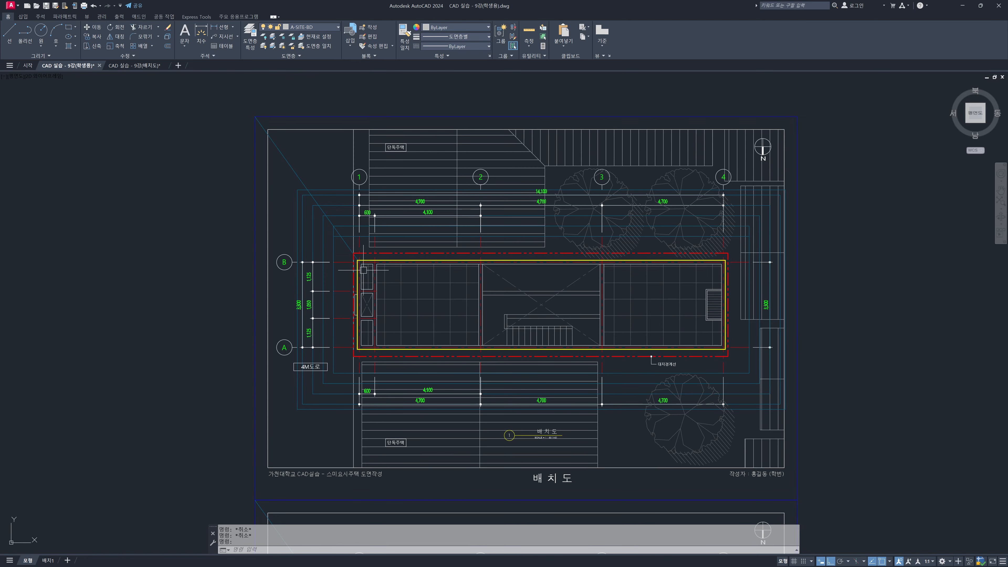
# Step: Paste the room labels OPEN, 중정 and 2F into the building plan and check the label's layer
pyautogui.hotkey('ctrl', 'v')
pyautogui.scroll(4, 356, 262)
pyautogui.press('Escape')
pyautogui.press('Escape')
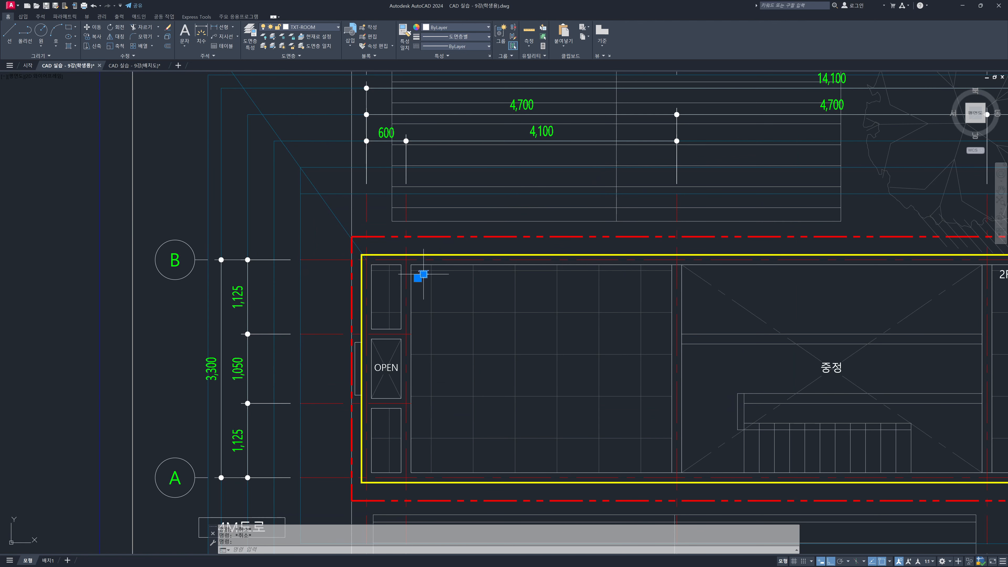
pyautogui.moveTo(420, 279); pyautogui.dragTo(326, 241, button='middle')
pyautogui.scroll(-2, 392, 265)
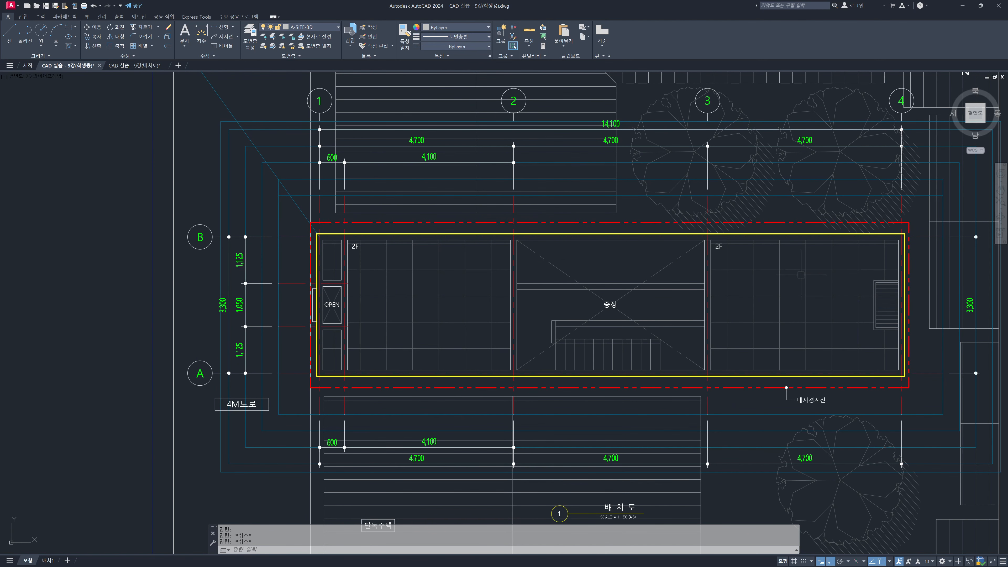
pyautogui.click(719, 247)
pyautogui.press('Escape')
pyautogui.moveTo(582, 300); pyautogui.dragTo(518, 303, button='middle')
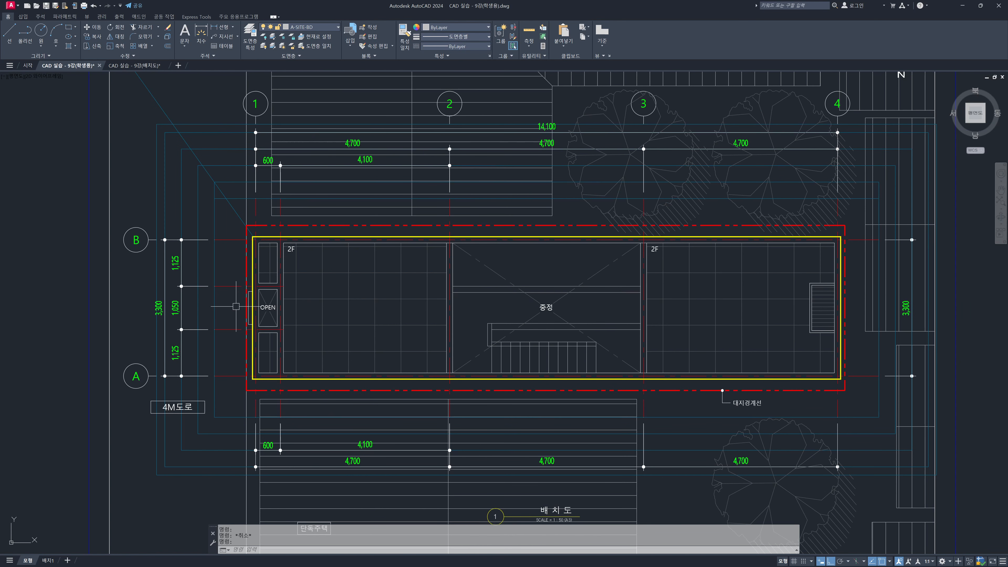
# Step: Paste the main entrance label 주출입구 with its arrow in front of the entrance between grid lines A and B
pyautogui.scroll(4, 234, 307)
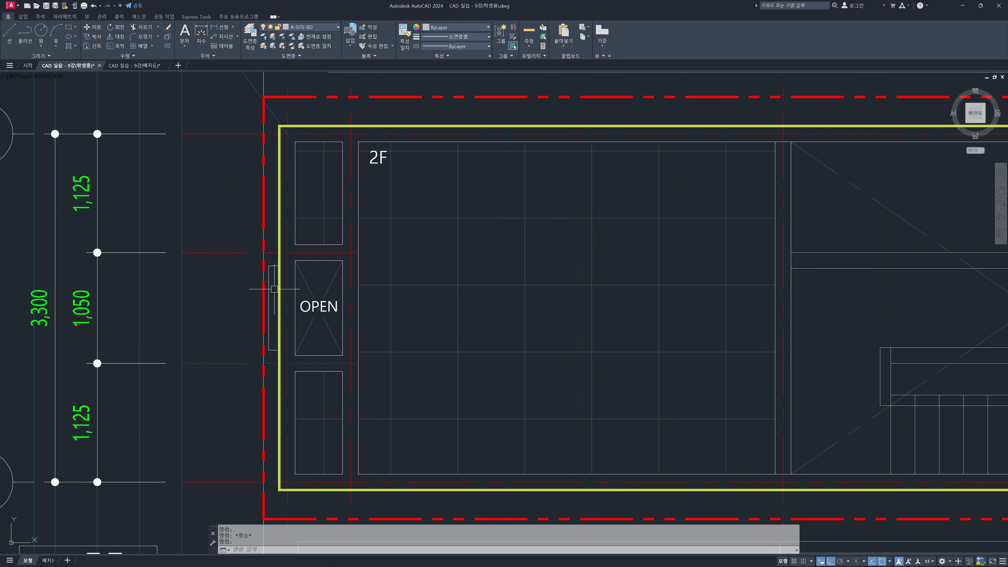
pyautogui.hotkey('ctrl', 'v')
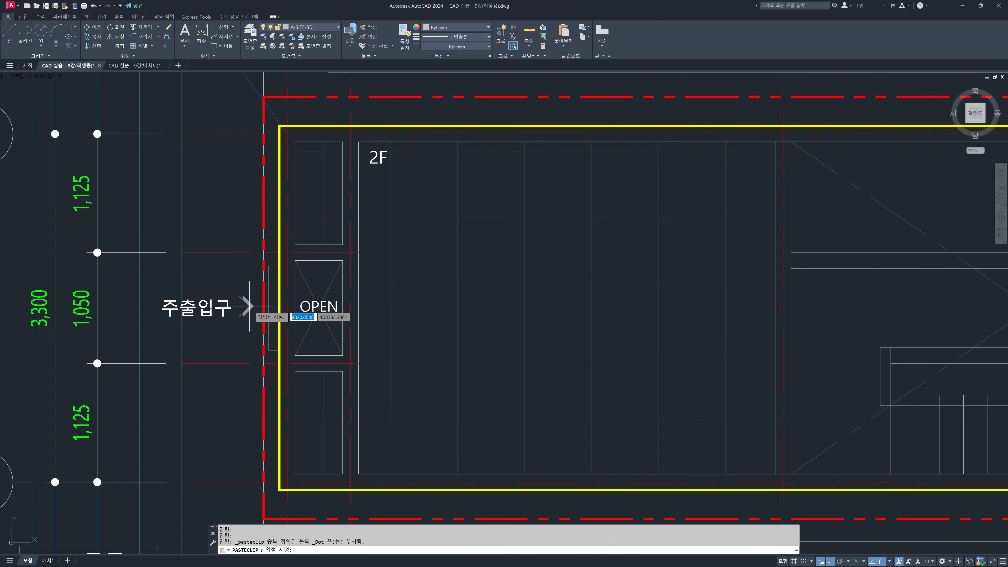
pyautogui.press('Escape')
pyautogui.press('Escape')
pyautogui.press('Escape')
pyautogui.scroll(-2, 256, 302)
pyautogui.moveTo(335, 250); pyautogui.dragTo(326, 273, button='middle')
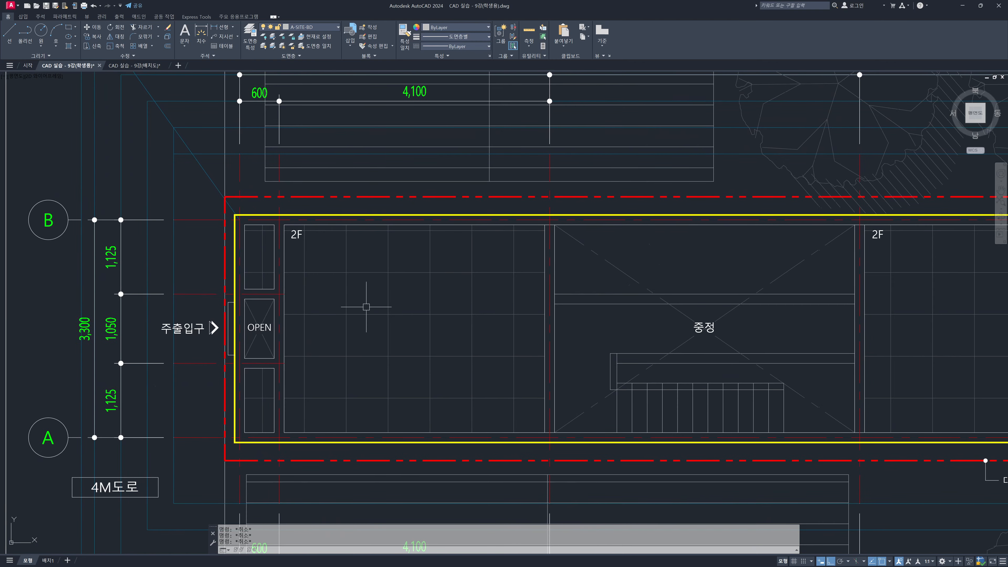
pyautogui.scroll(-2, 366, 307)
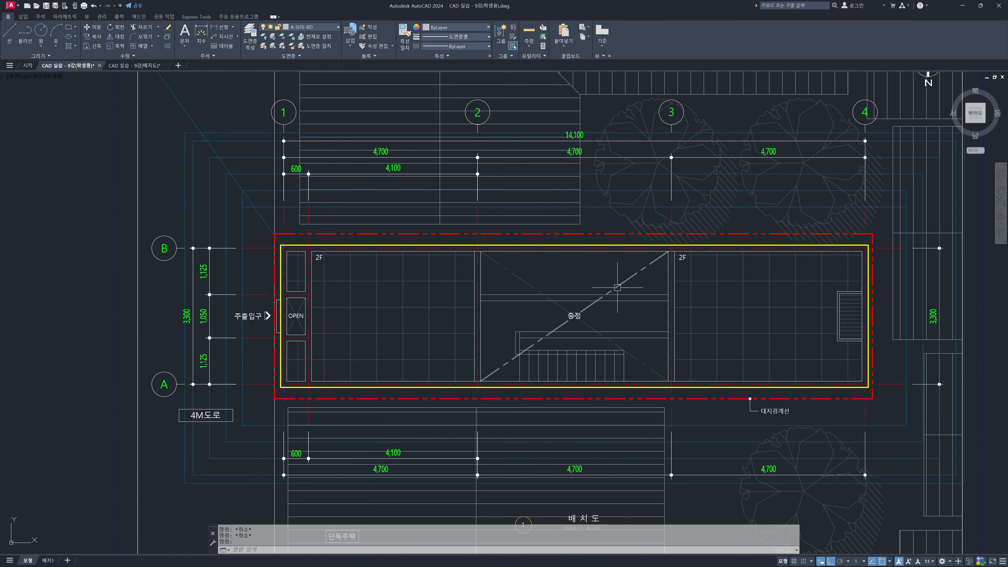
# Step: Inspect the 대지경계선 leader and text on the site boundary below the building
pyautogui.moveTo(607, 306); pyautogui.dragTo(506, 232, button='middle')
pyautogui.moveTo(723, 341); pyautogui.dragTo(690, 380, button='middle')
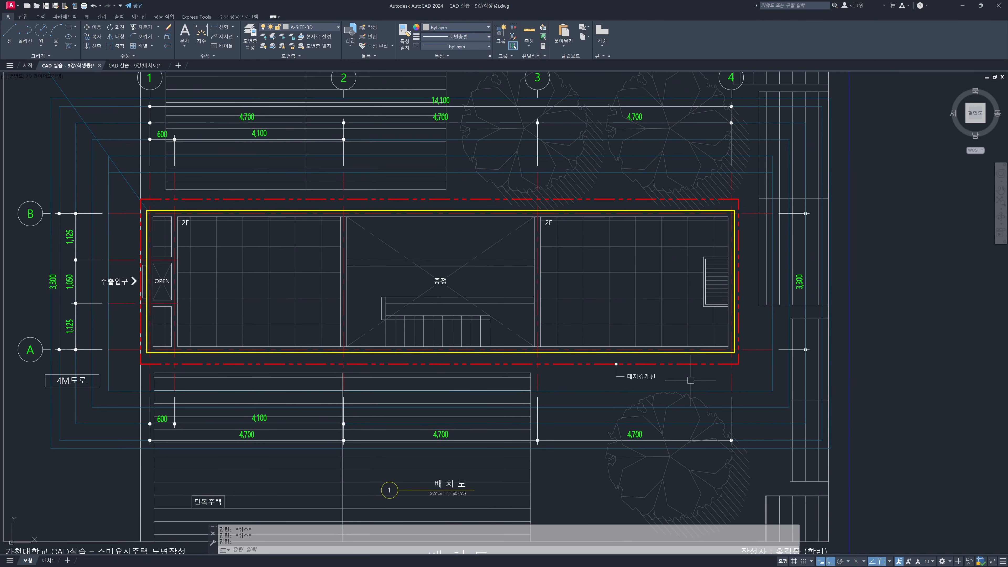
pyautogui.scroll(4, 669, 378)
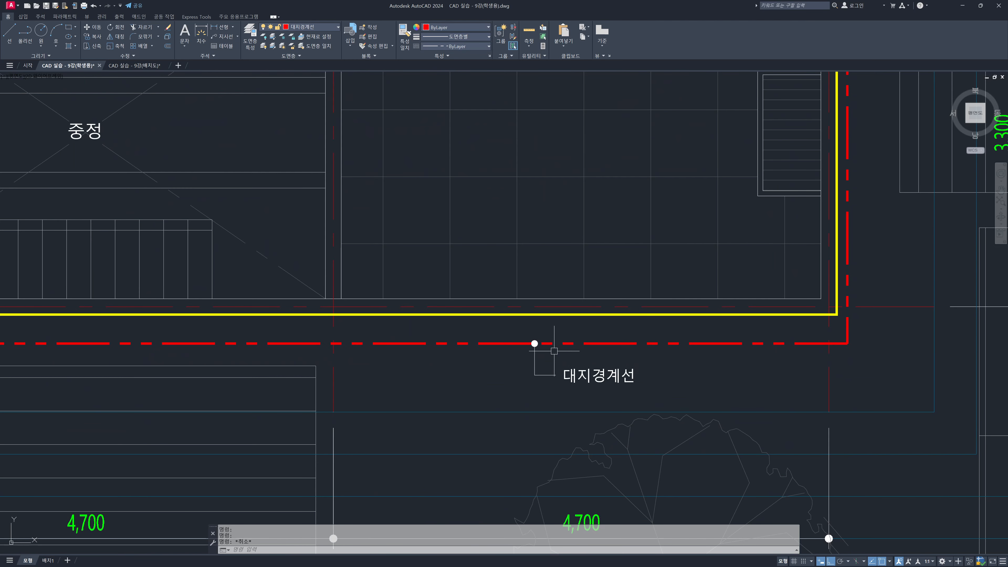
pyautogui.click(512, 331)
pyautogui.click(647, 395)
pyautogui.scroll(-4, 648, 396)
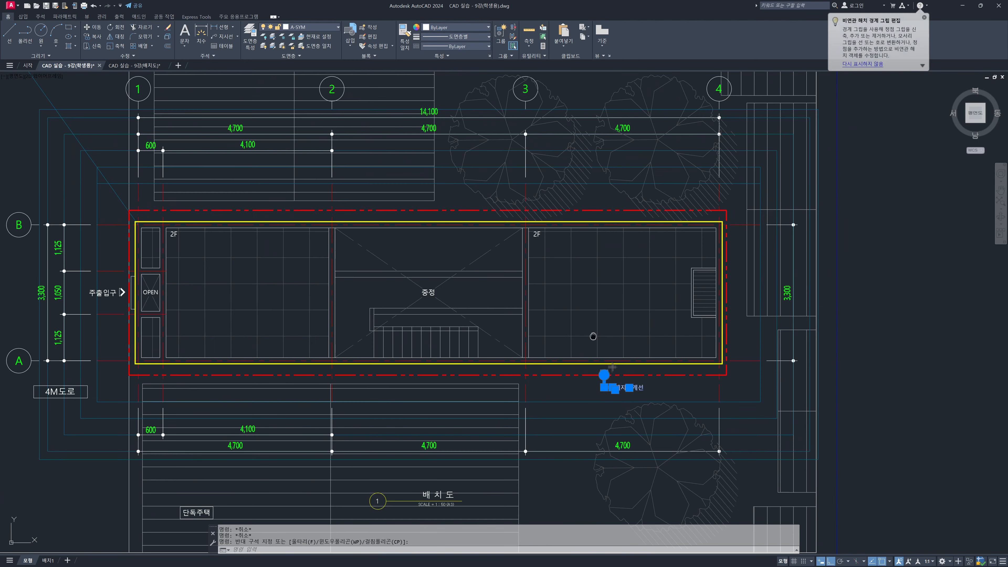
pyautogui.moveTo(587, 344); pyautogui.dragTo(629, 367, button='middle')
pyautogui.press('Escape')
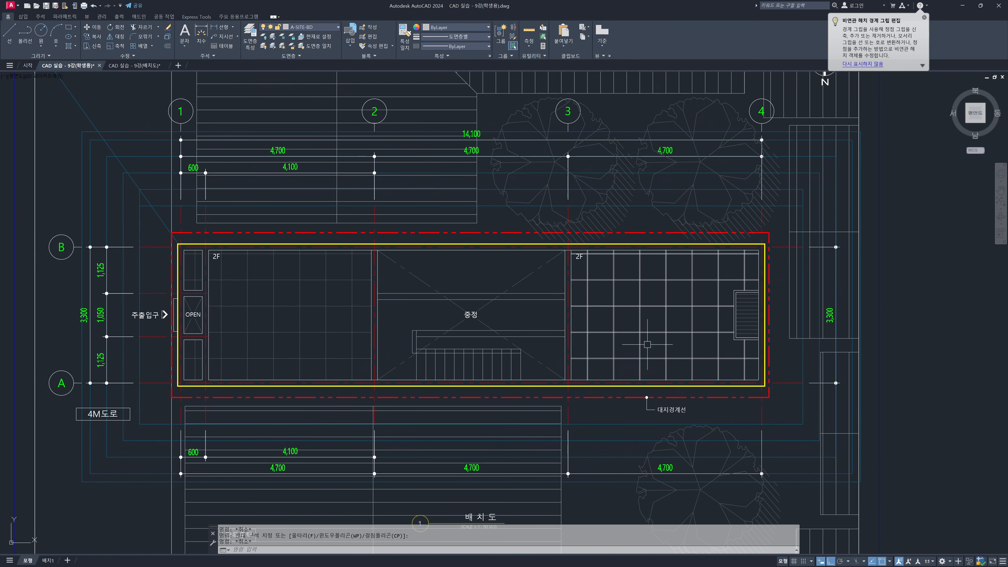
# Step: Inspect the vertical centre lines of the building from grid line 1 to grid line 3
pyautogui.moveTo(689, 316); pyautogui.dragTo(673, 326, button='middle')
pyautogui.moveTo(377, 232); pyautogui.dragTo(490, 276, button='middle')
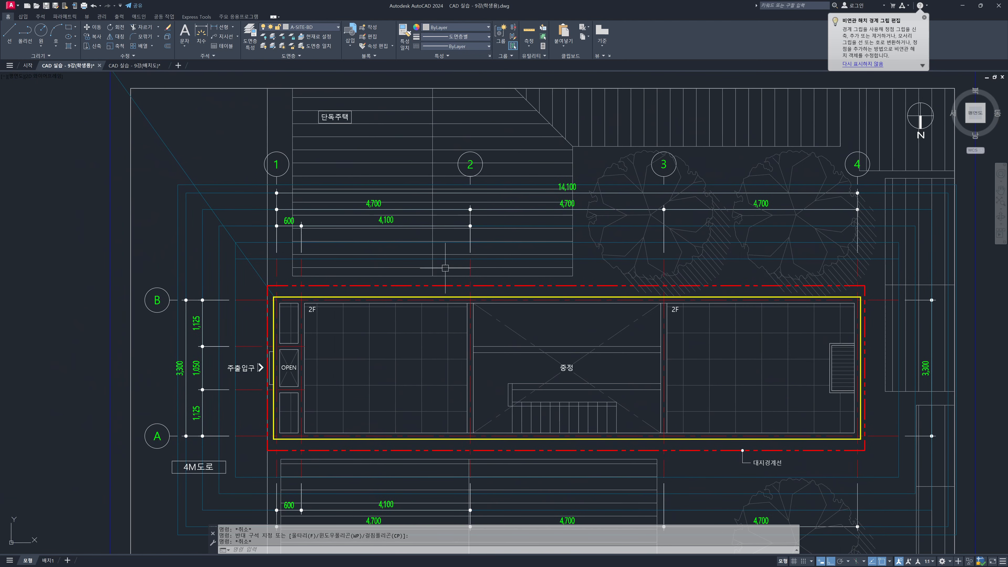
pyautogui.click(278, 275)
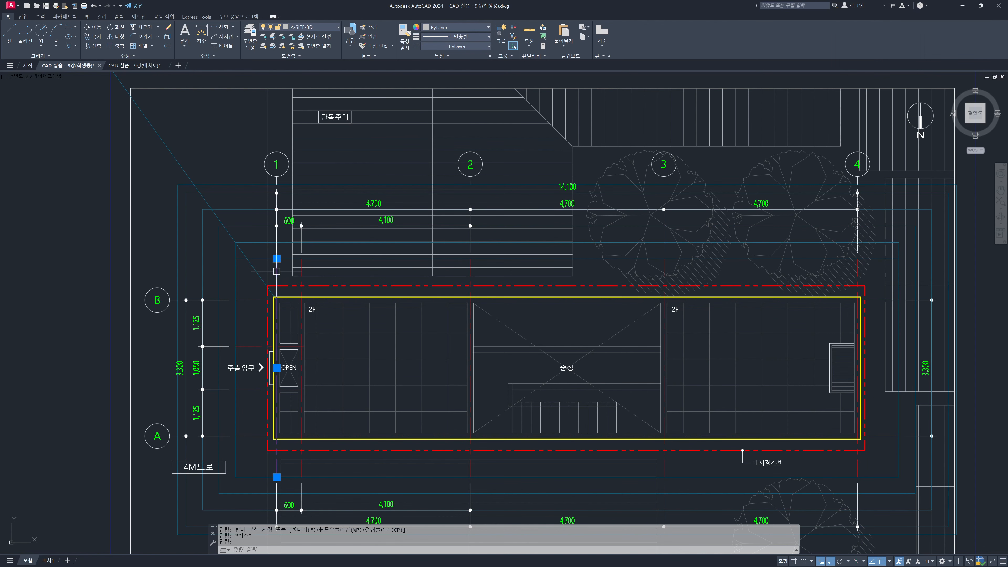
pyautogui.click(302, 270)
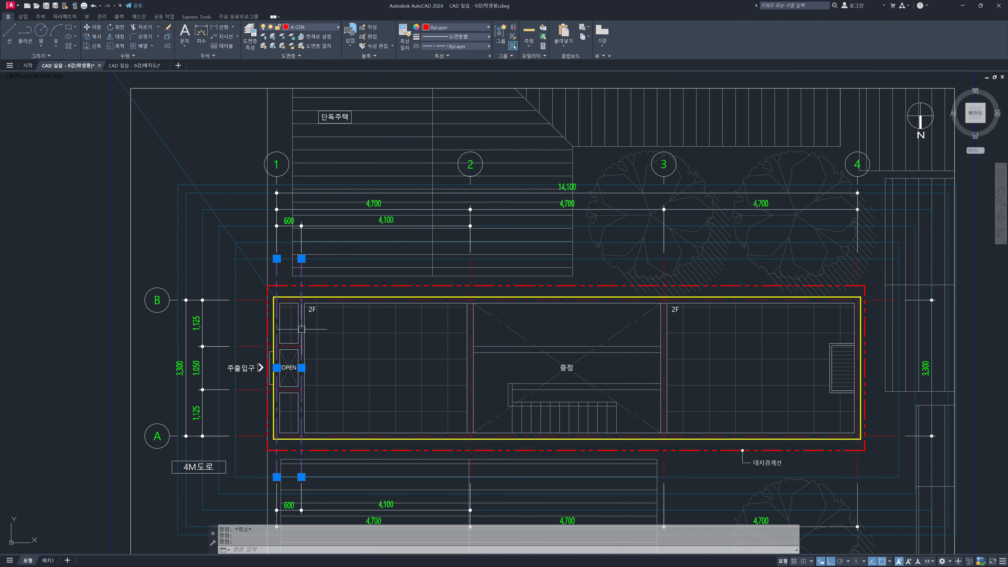
pyautogui.press('Escape')
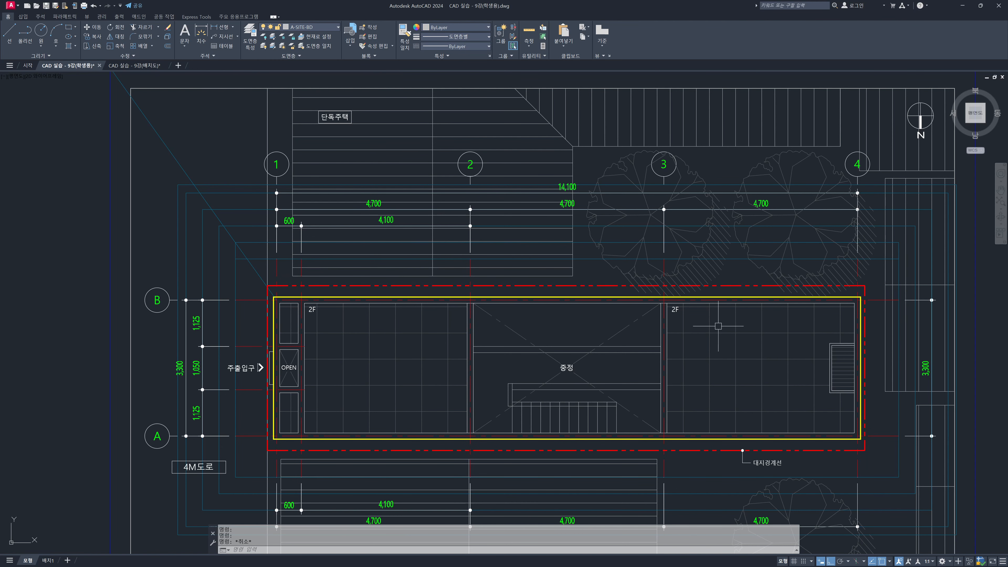
pyautogui.click(663, 264)
pyautogui.click(470, 264)
pyautogui.click(301, 268)
pyautogui.click(276, 268)
pyautogui.press('Escape')
pyautogui.press('Escape')
pyautogui.press('Escape')
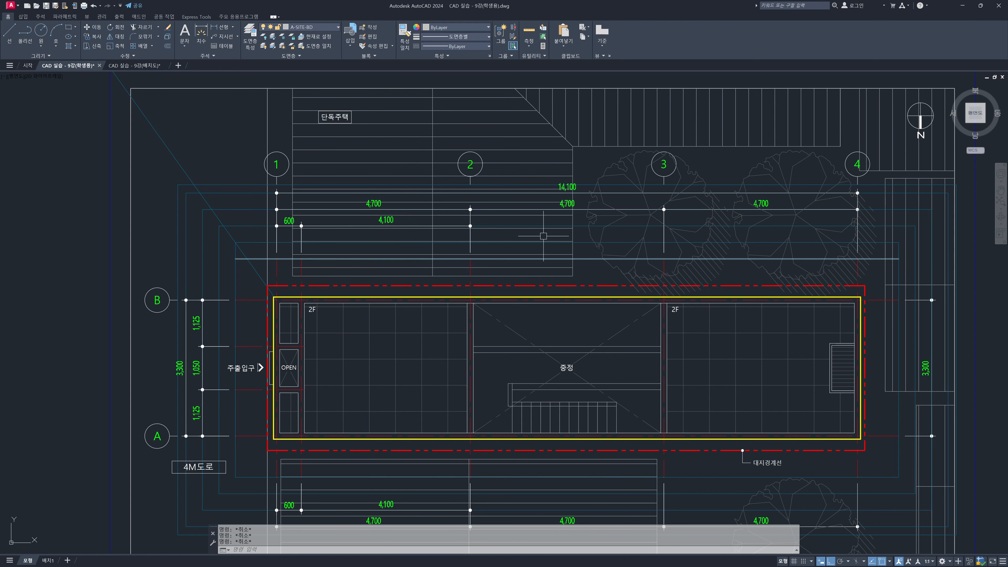
# Step: Start a plot with the AutoCAD PDF (General Documentation).pc3 plotter and apply the KADIS-CTS2.ctb plot style to all layouts
pyautogui.moveTo(625, 249); pyautogui.dragTo(535, 265, button='middle')
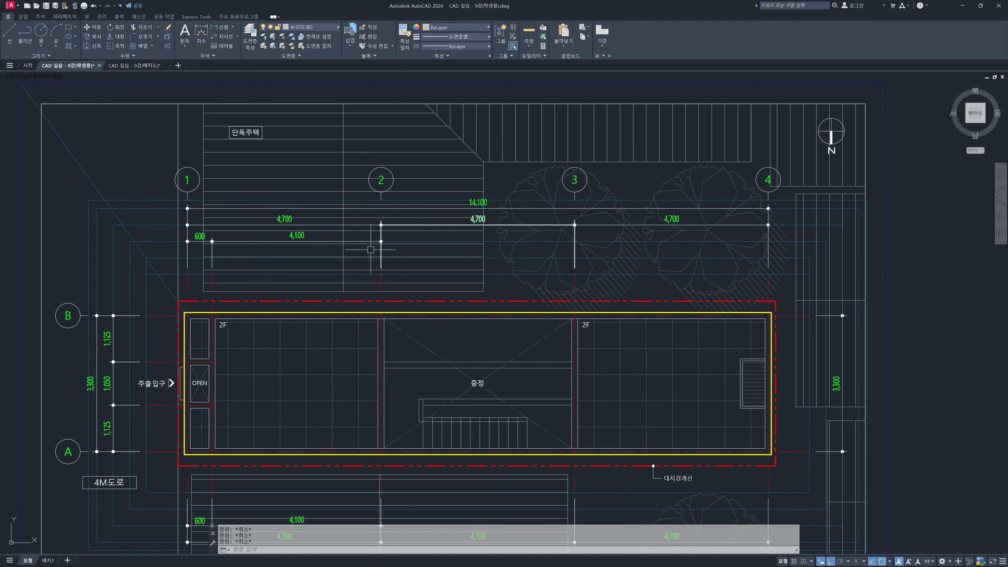
pyautogui.moveTo(464, 462); pyautogui.dragTo(478, 344, button='middle')
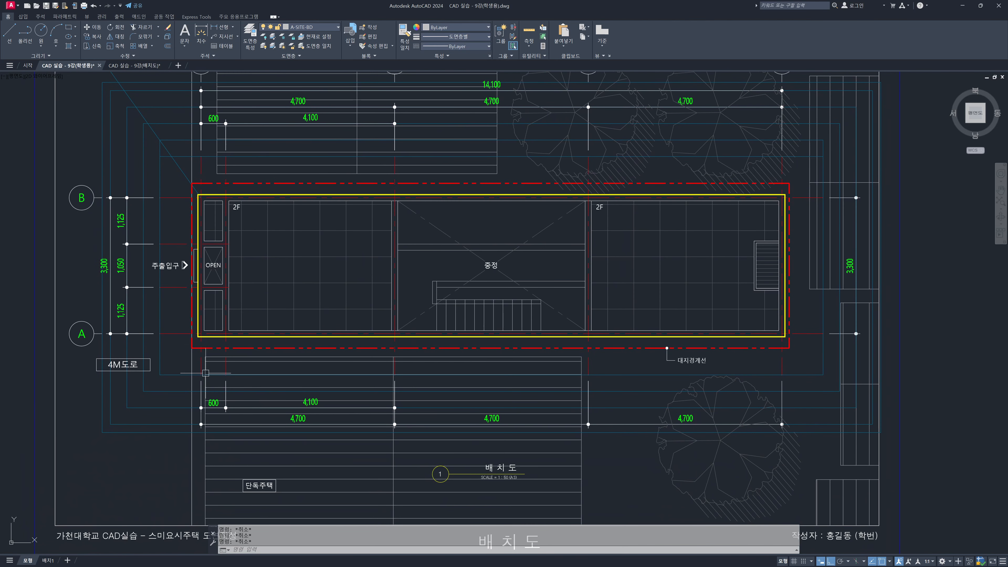
pyautogui.scroll(-3, 221, 326)
pyautogui.moveTo(348, 308); pyautogui.dragTo(372, 297, button='middle')
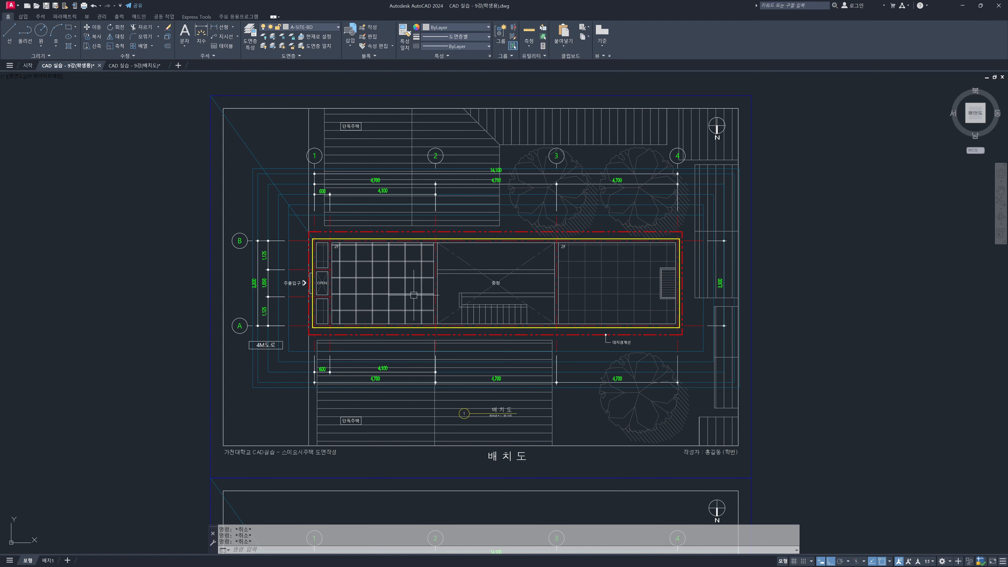
pyautogui.moveTo(434, 313)
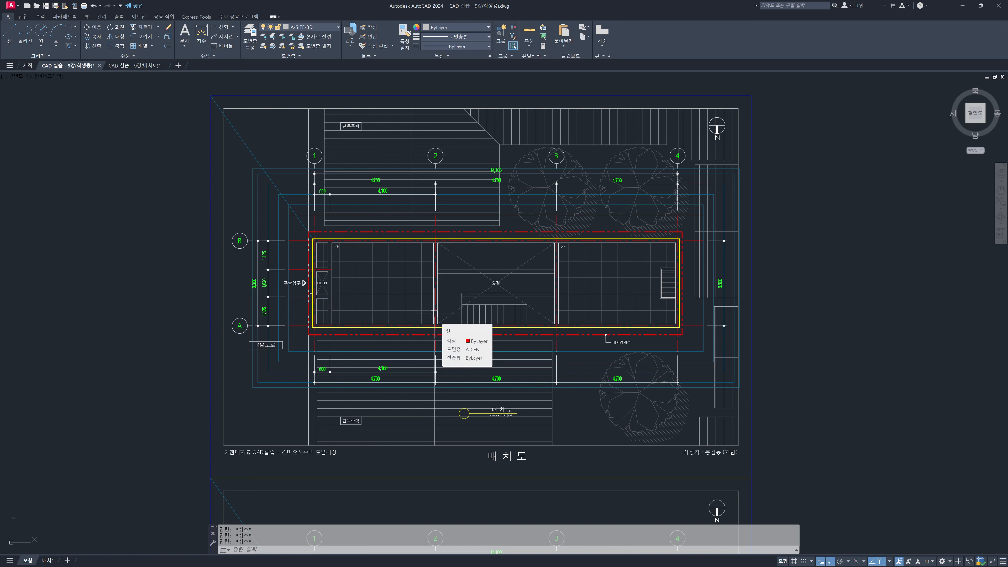
pyautogui.hotkey('ctrl', 'p')
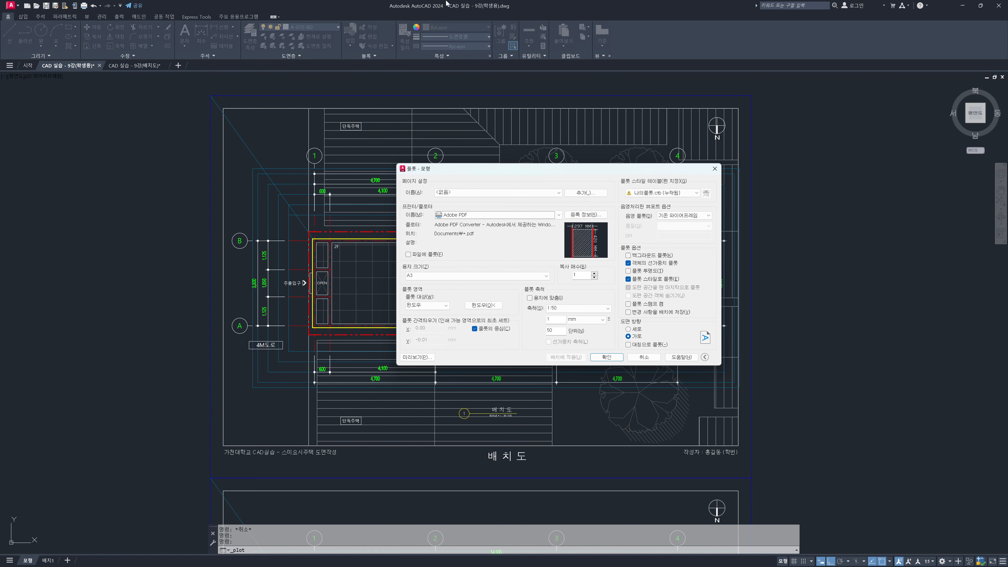
pyautogui.click(452, 217)
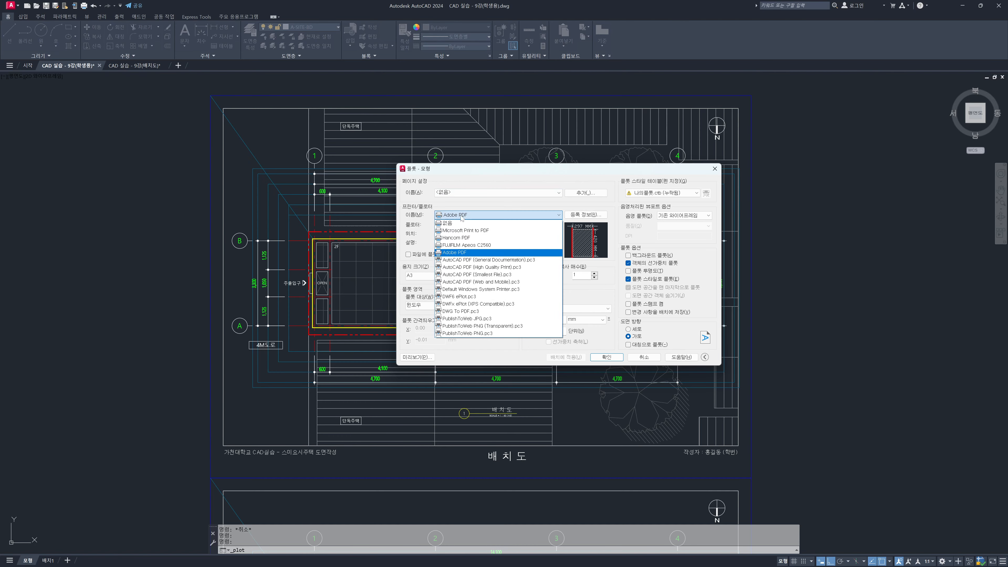
pyautogui.click(451, 261)
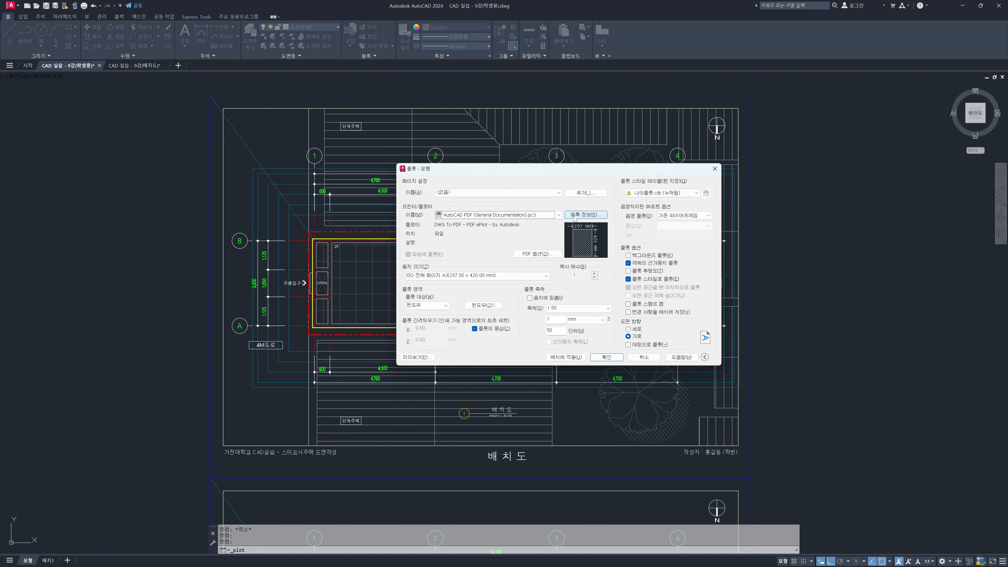
pyautogui.click(639, 194)
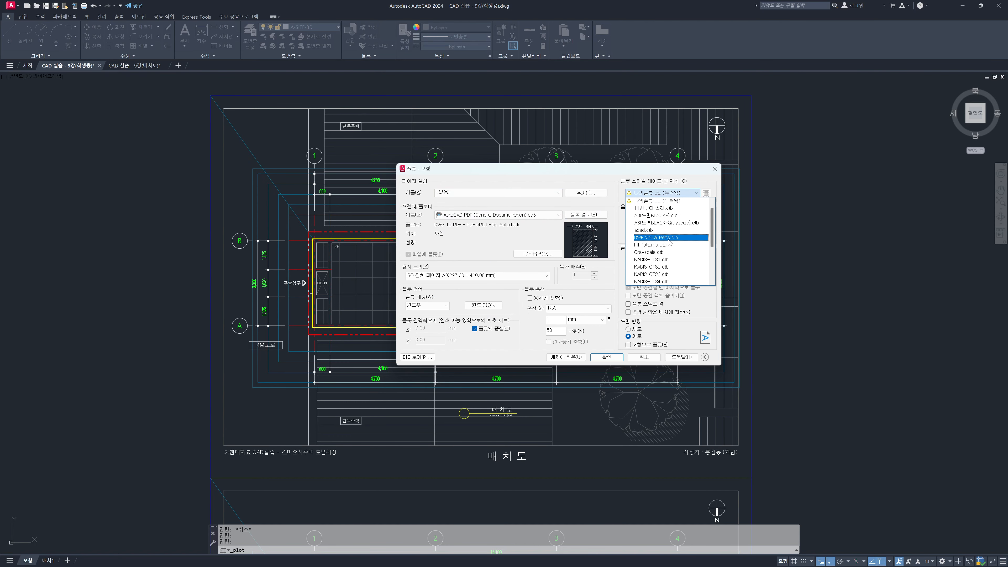
pyautogui.click(675, 266)
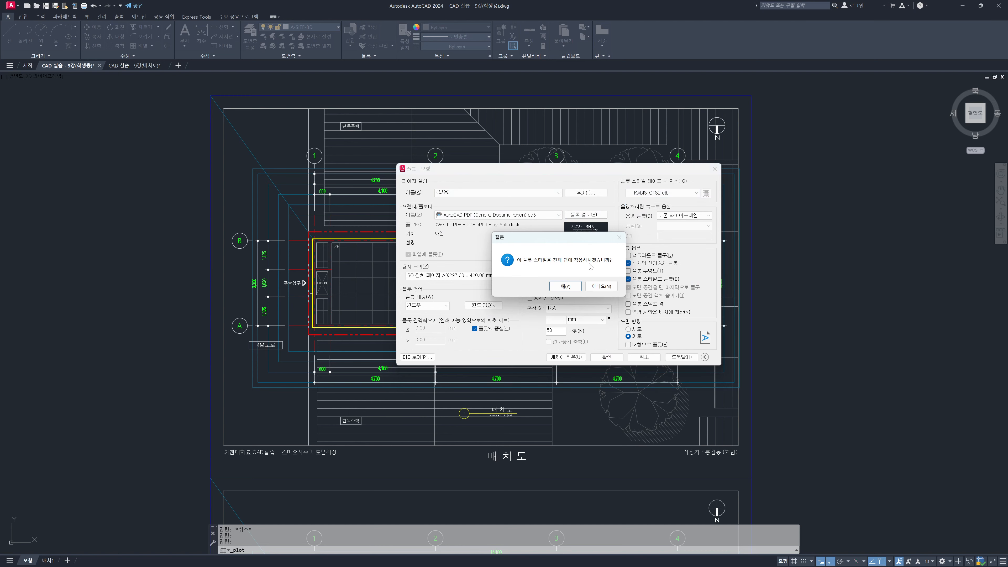
pyautogui.click(570, 287)
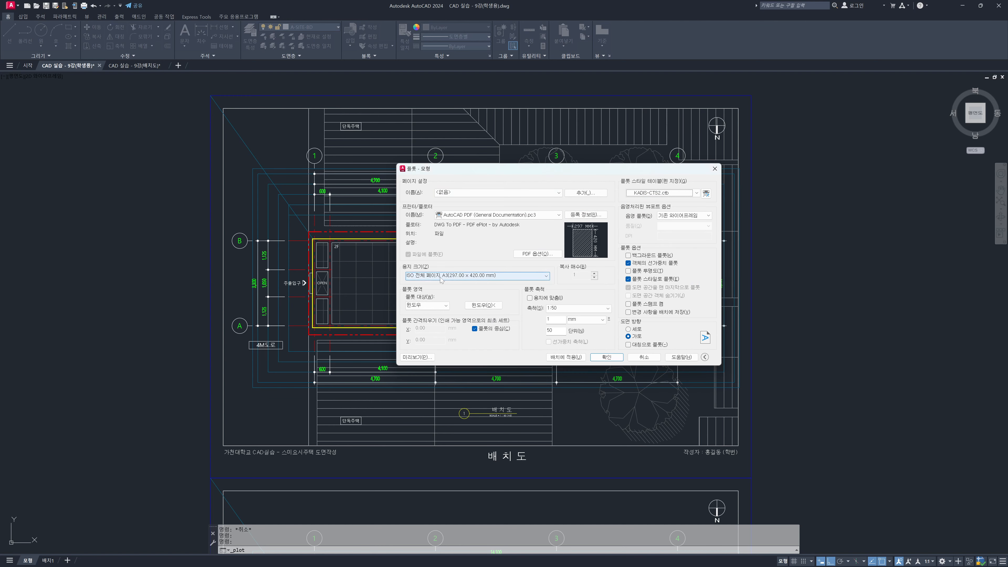
# Step: Define the plot area as a window between opposite corners of the site plan sheet's outer frame
pyautogui.click(549, 308)
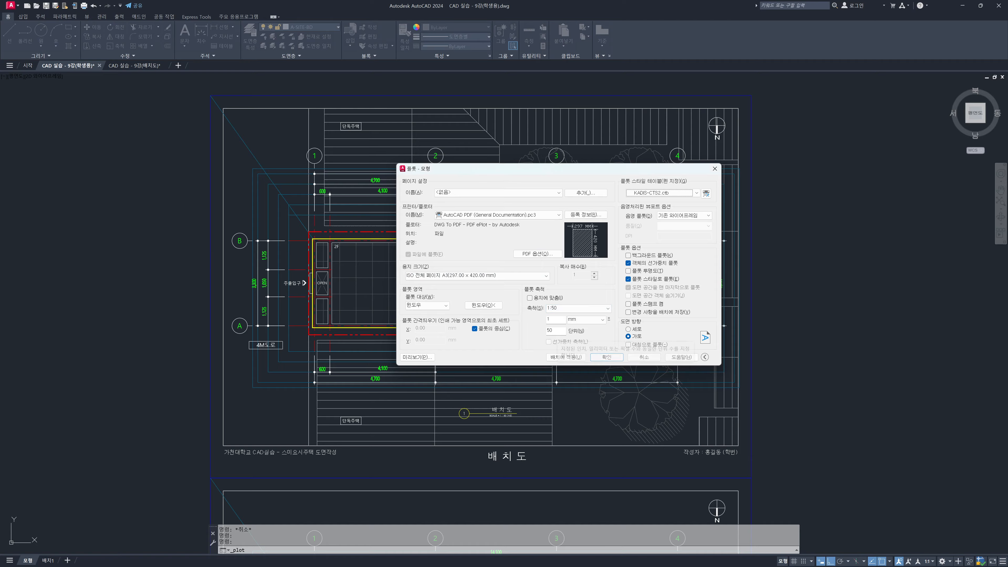
pyautogui.click(484, 305)
pyautogui.click(211, 96)
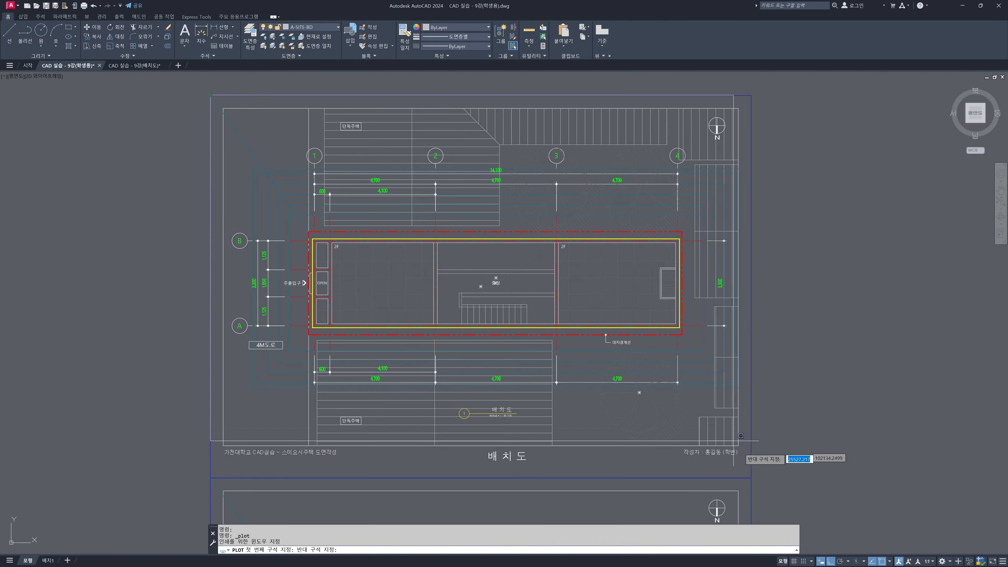
pyautogui.click(748, 470)
# Step: Preview the plot and examine the line weights, centre lines, dimensions, trees and labels around the building
pyautogui.click(421, 357)
pyautogui.scroll(2, 639, 201)
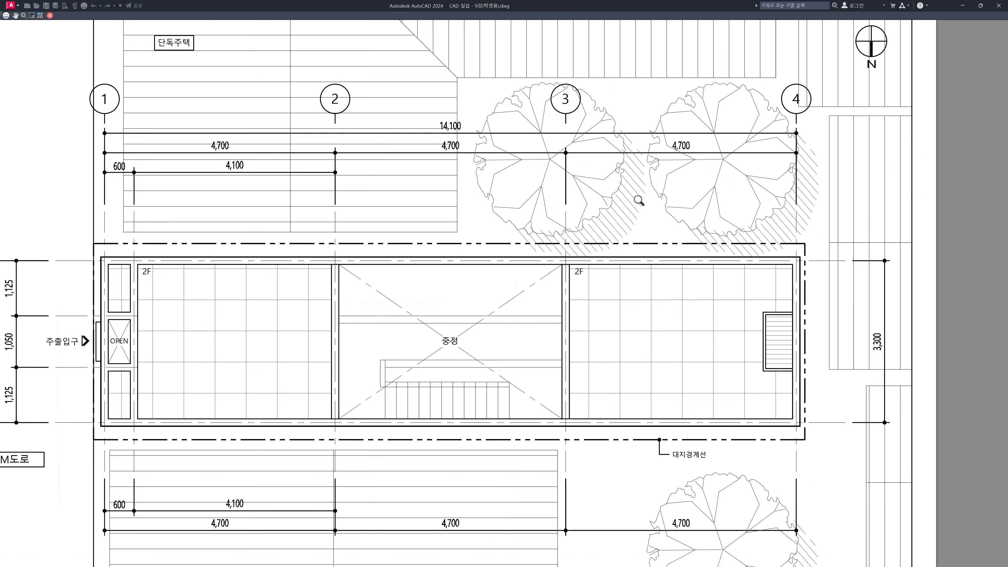
pyautogui.scroll(2, 615, 185)
pyautogui.moveTo(614, 185); pyautogui.dragTo(630, 241, button='middle')
pyautogui.scroll(-2, 558, 305)
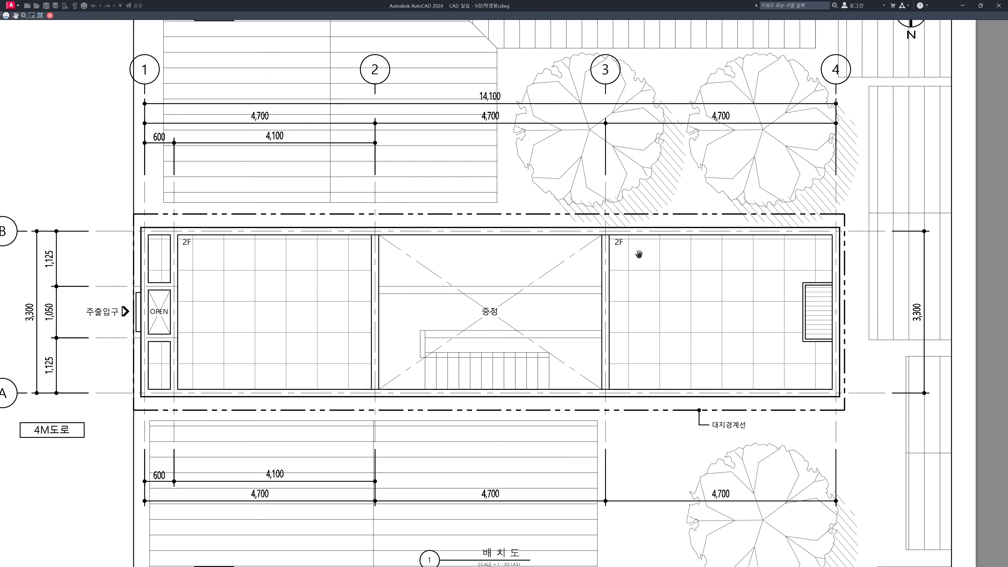
pyautogui.moveTo(404, 278); pyautogui.dragTo(505, 222, button='middle')
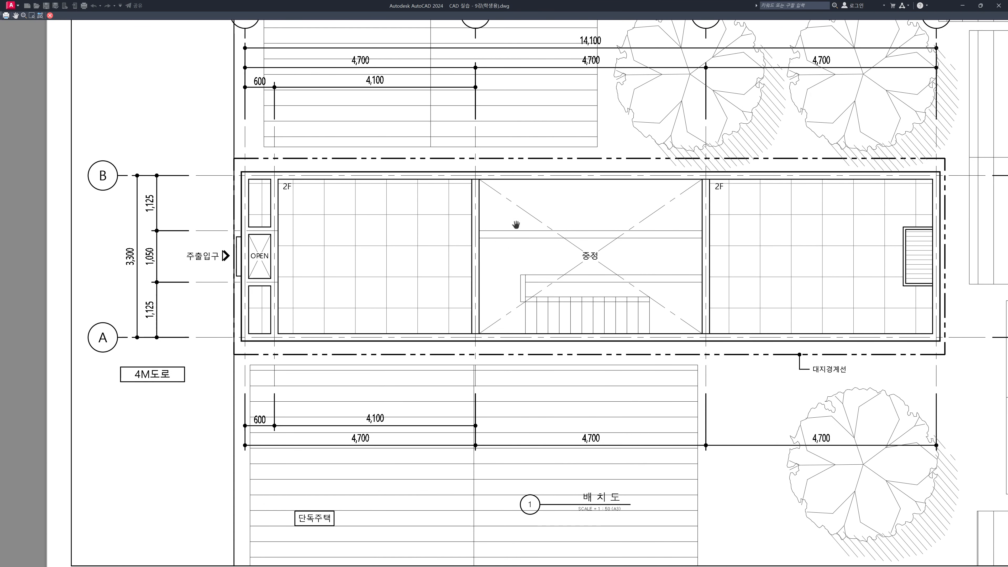
pyautogui.moveTo(529, 249); pyautogui.dragTo(540, 255, button='middle')
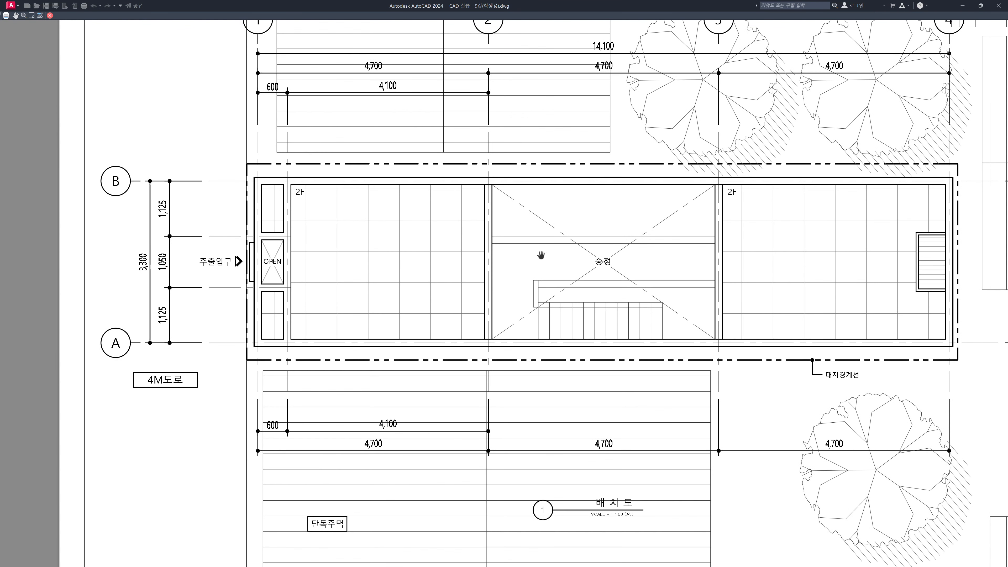
pyautogui.moveTo(576, 250); pyautogui.dragTo(508, 277, button='middle')
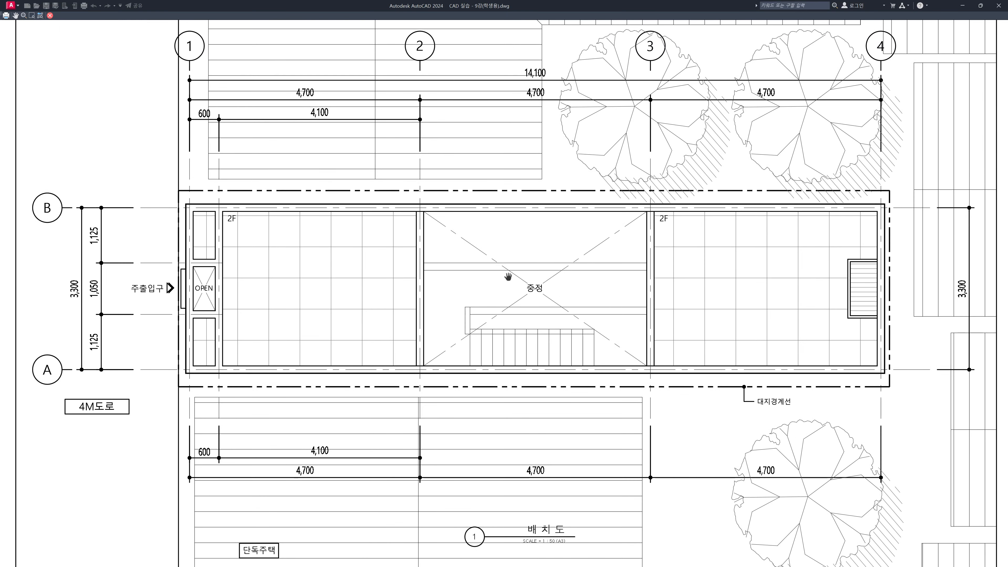
pyautogui.press('Escape')
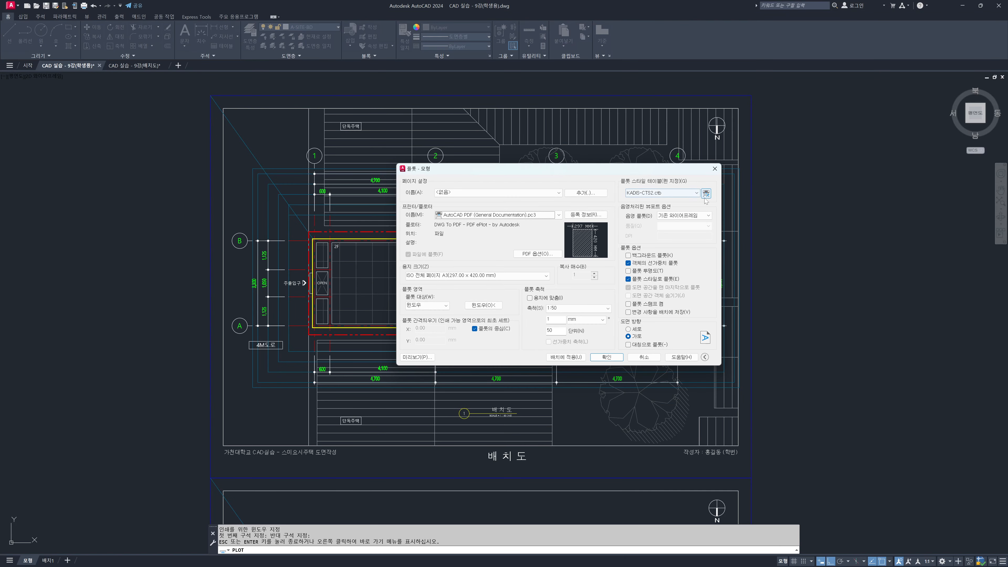
# Step: Check the lineweights assigned to colours 7, 8 and 9 in the KADIS-CTS2.ctb plot style table
pyautogui.click(706, 193)
pyautogui.click(423, 255)
pyautogui.click(553, 280)
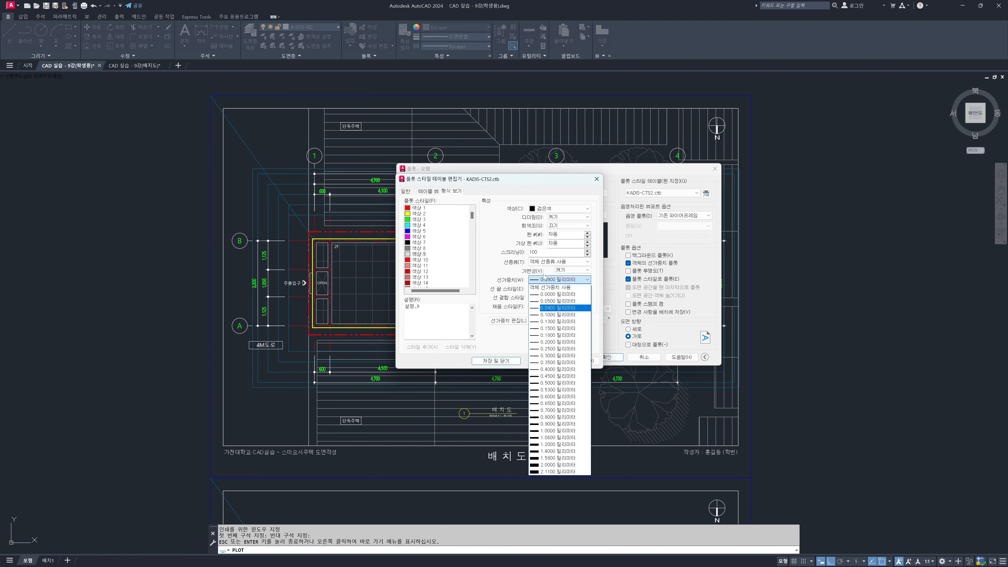
pyautogui.click(485, 267)
pyautogui.click(421, 243)
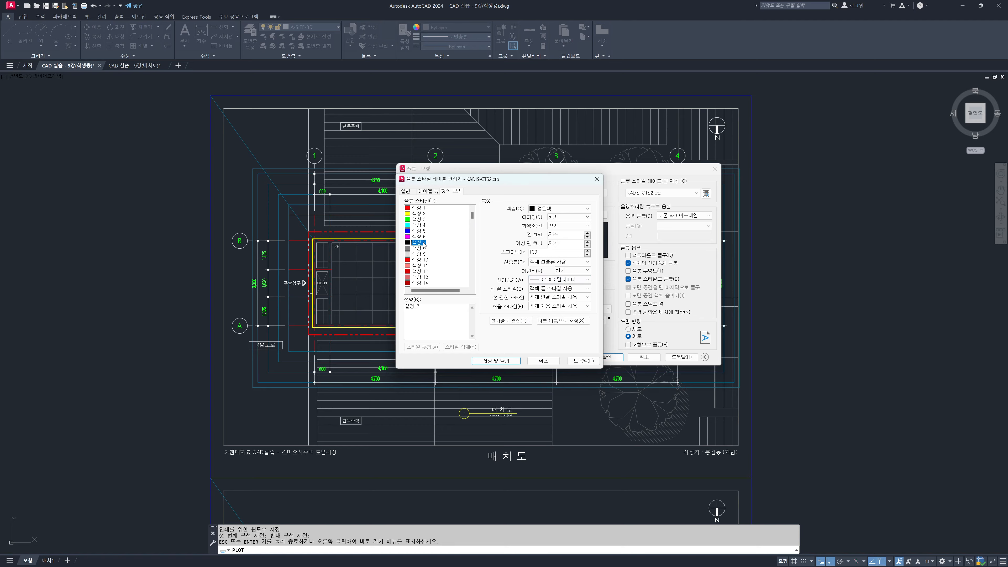
pyautogui.click(565, 279)
pyautogui.click(550, 280)
pyautogui.click(419, 248)
pyautogui.click(420, 254)
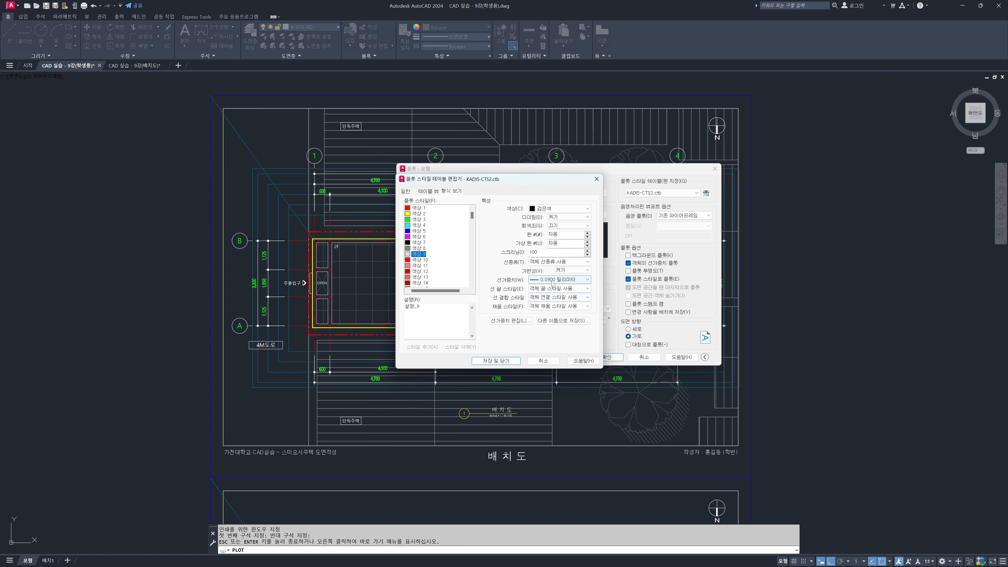
pyautogui.click(419, 249)
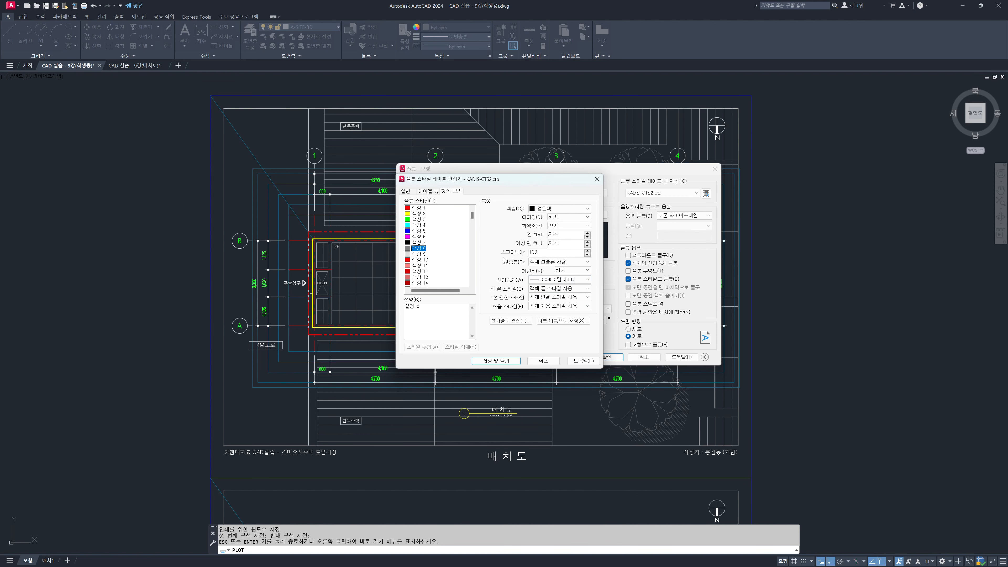
pyautogui.press('Escape')
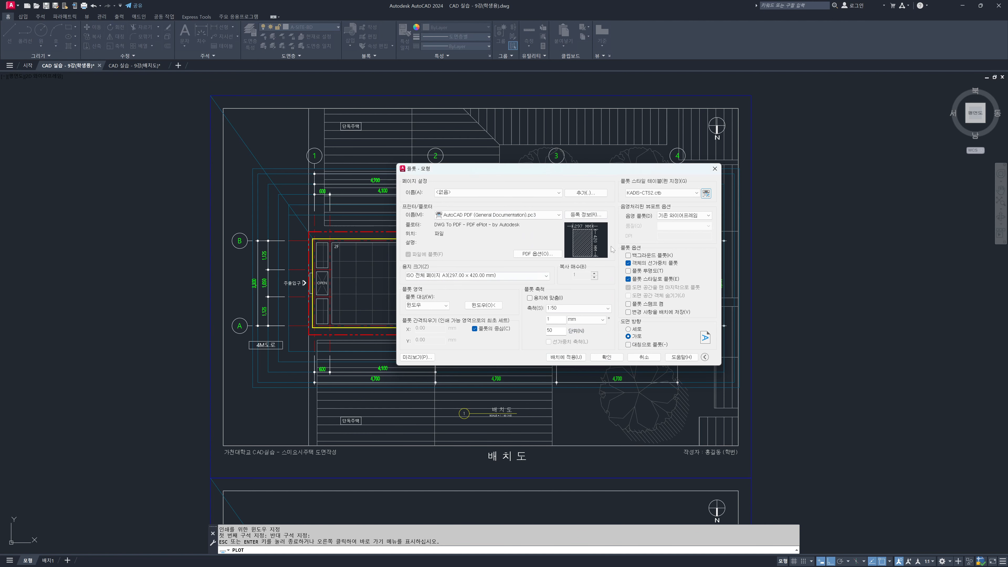
# Step: Plot the site plan sheet to a PDF file with the current plot settings
pyautogui.click(600, 359)
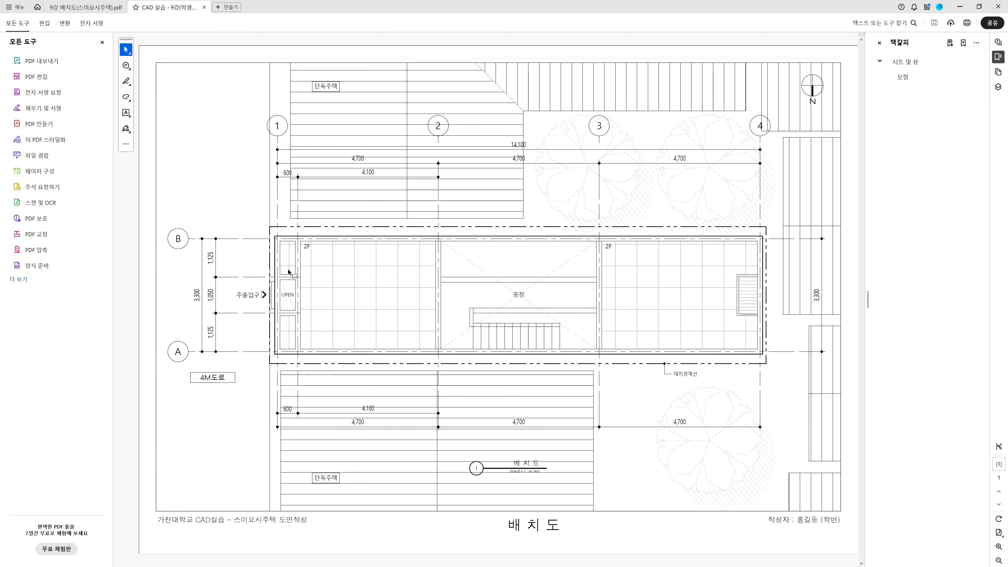
# Step: Examine the building plan in the plotted PDF at 200% zoom, from the main entrance across 중정 to the far 2F room
pyautogui.keyDown('ctrl'); pyautogui.scroll(5, 289, 272); pyautogui.keyUp('ctrl')
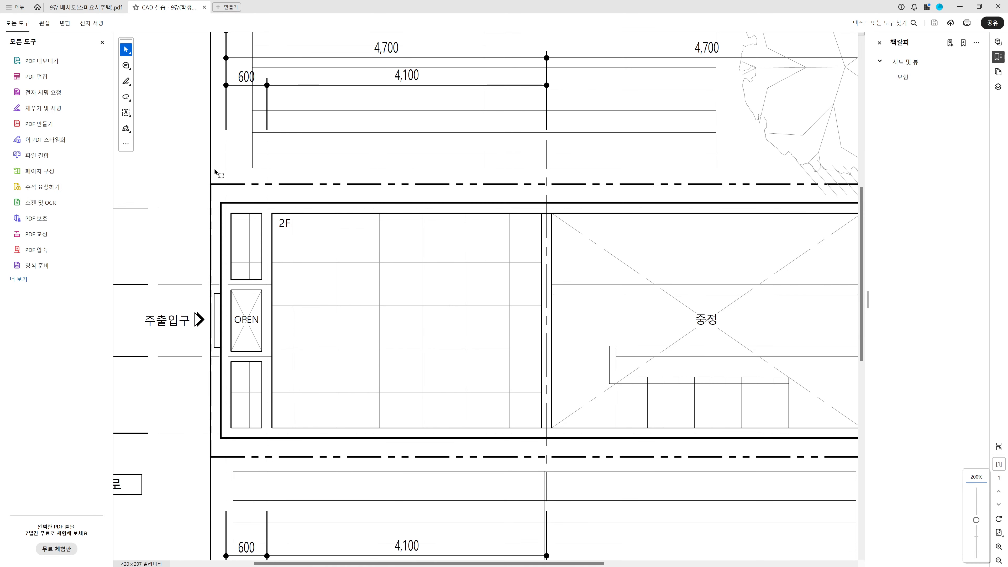
pyautogui.click(102, 42)
pyautogui.moveTo(172, 151)
pyautogui.mouseDown()
pyautogui.moveTo(263, 129)
pyautogui.moveTo(336, 90)
pyautogui.mouseUp()
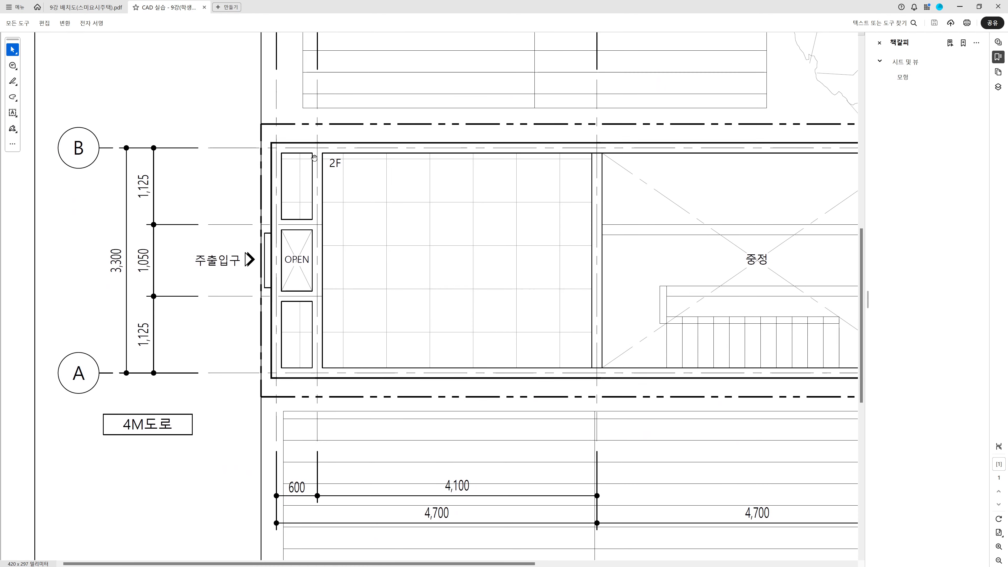
pyautogui.moveTo(327, 159); pyautogui.dragTo(281, 161)
pyautogui.moveTo(671, 150); pyautogui.dragTo(272, 159)
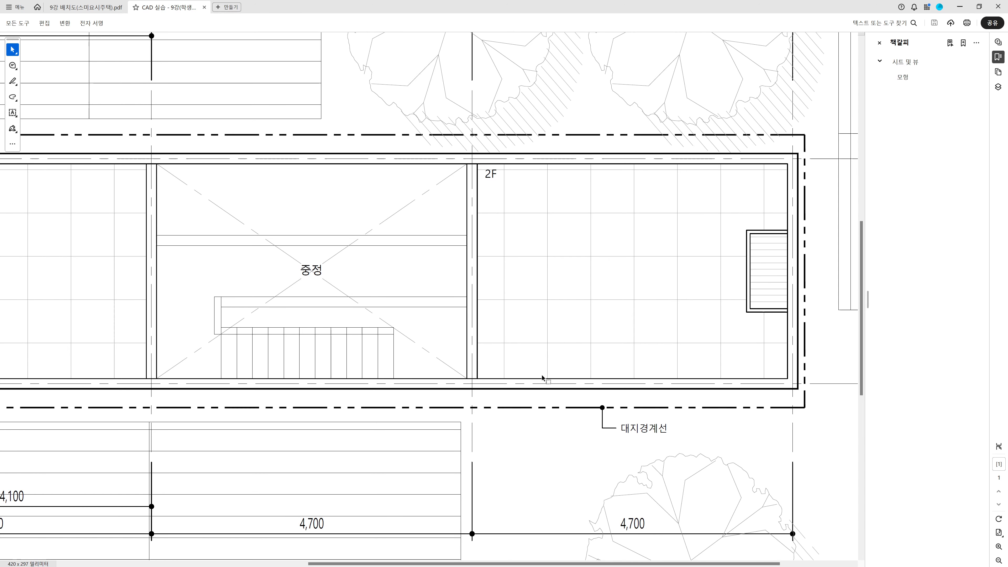
pyautogui.moveTo(392, 210); pyautogui.dragTo(397, 210)
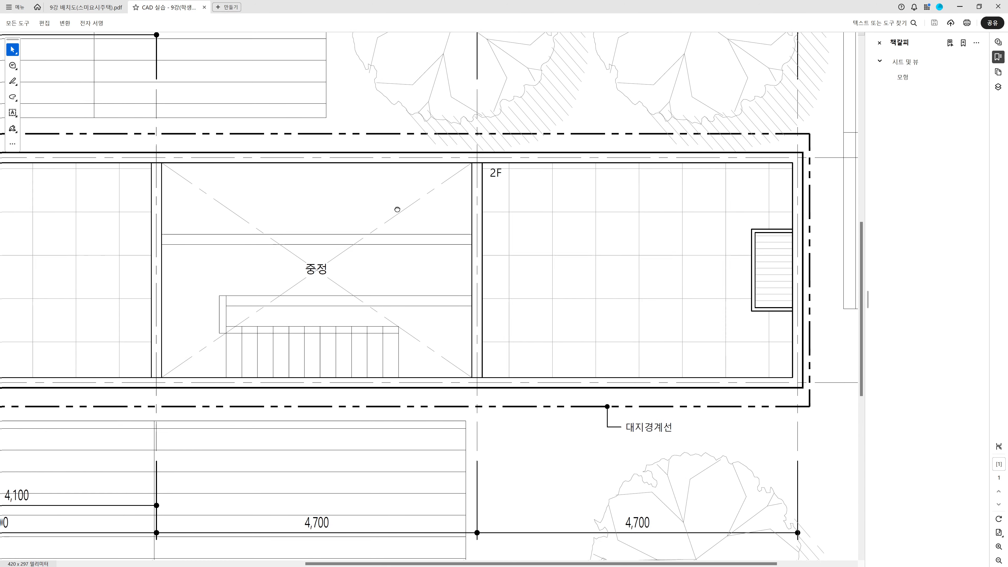
pyautogui.moveTo(397, 210); pyautogui.dragTo(524, 198, button='middle')
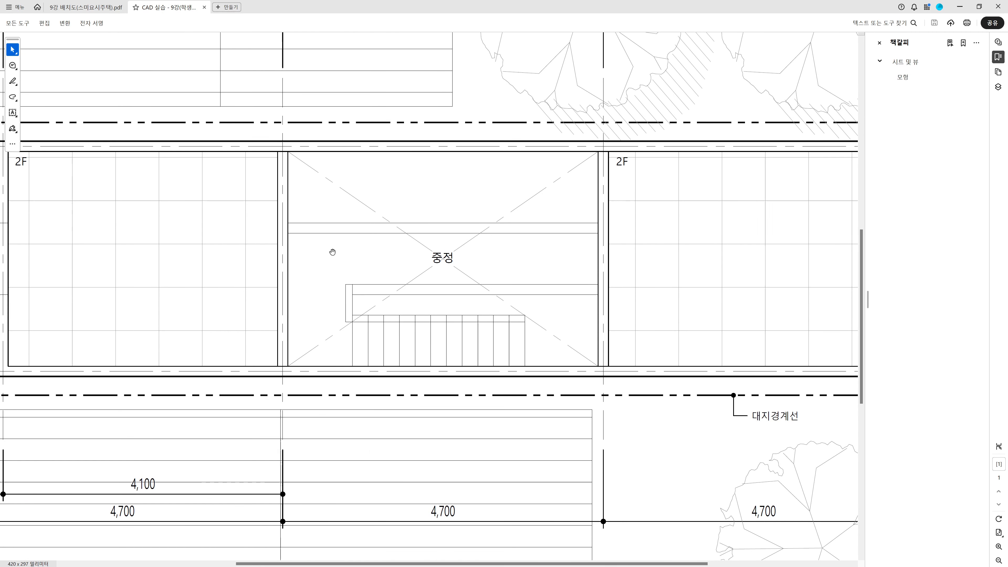
# Step: Examine the wall and centre line at grid line 2 up close in the PDF and review the whole sheet at 100%
pyautogui.moveTo(332, 252); pyautogui.dragTo(545, 266)
pyautogui.moveTo(466, 230); pyautogui.dragTo(405, 308)
pyautogui.moveTo(459, 289); pyautogui.dragTo(430, 299)
pyautogui.keyDown('ctrl'); pyautogui.scroll(5, 413, 329); pyautogui.keyUp('ctrl')
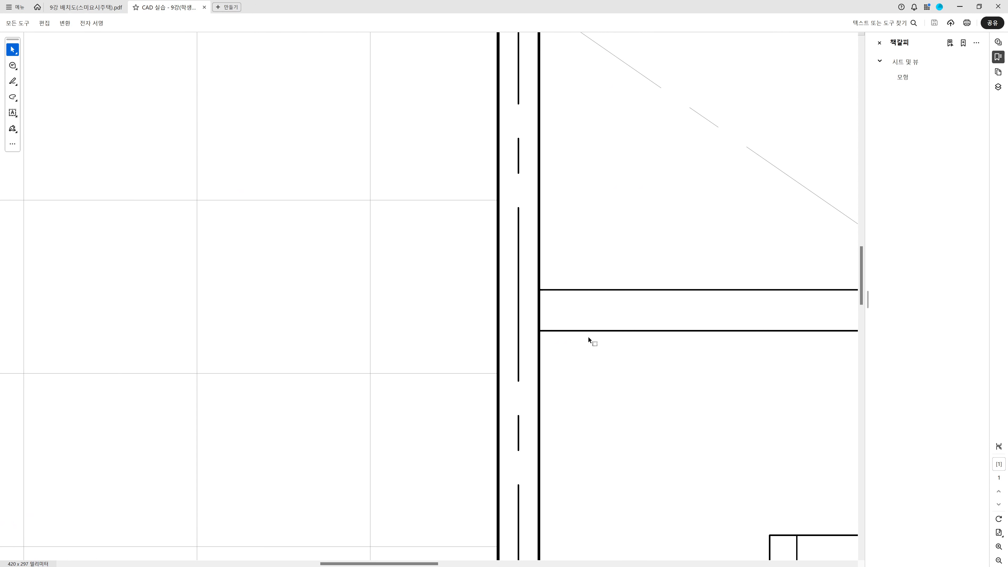
pyautogui.keyDown('ctrl'); pyautogui.scroll(-5, 592, 339); pyautogui.keyUp('ctrl')
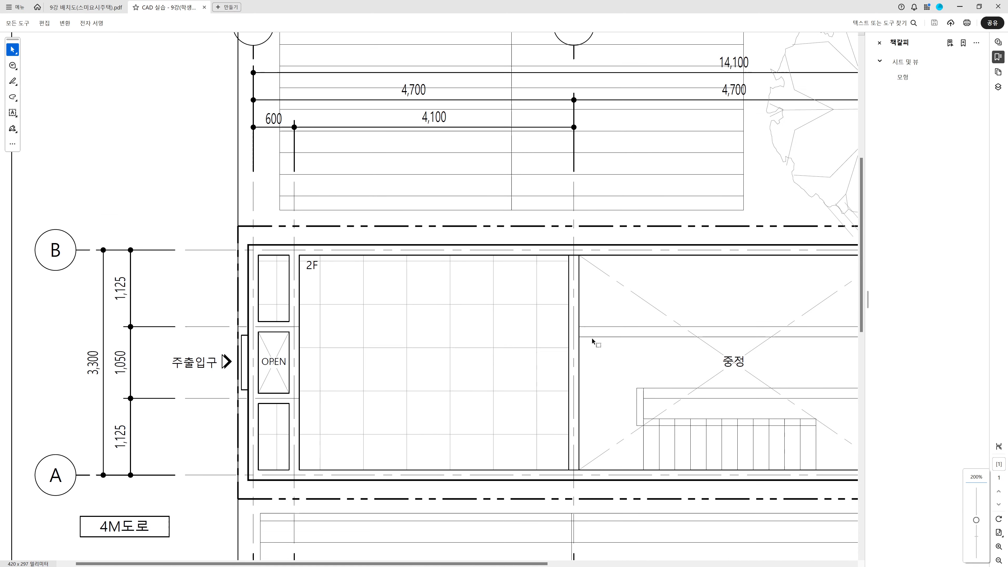
pyautogui.keyDown('ctrl'); pyautogui.scroll(-4, 603, 327); pyautogui.keyUp('ctrl')
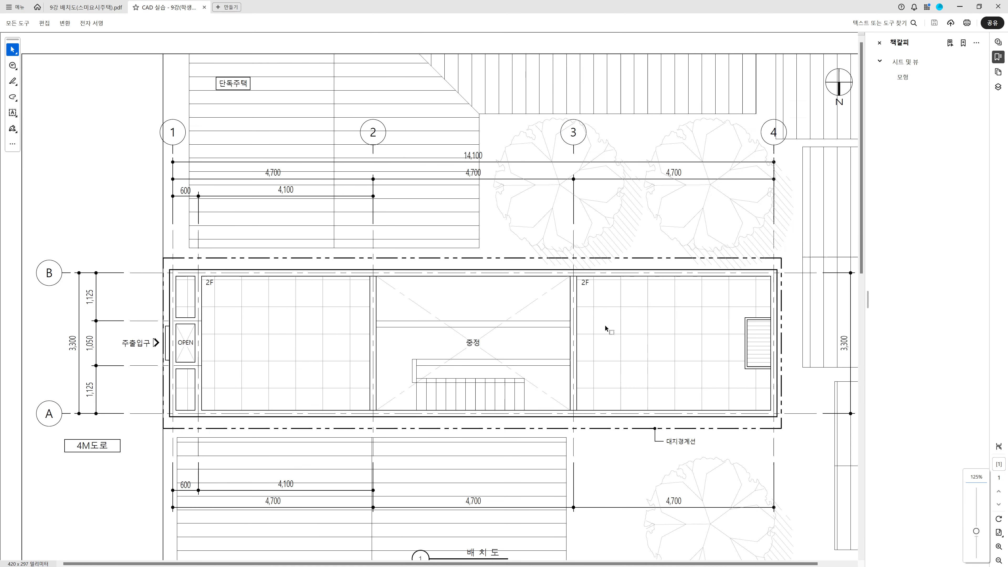
pyautogui.keyDown('ctrl'); pyautogui.scroll(-1, 607, 319); pyautogui.keyUp('ctrl')
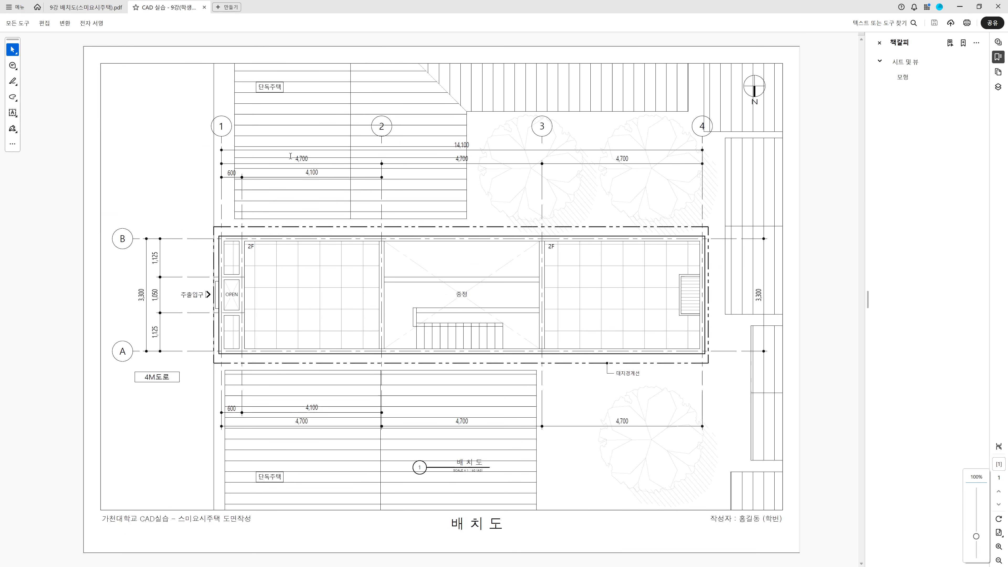